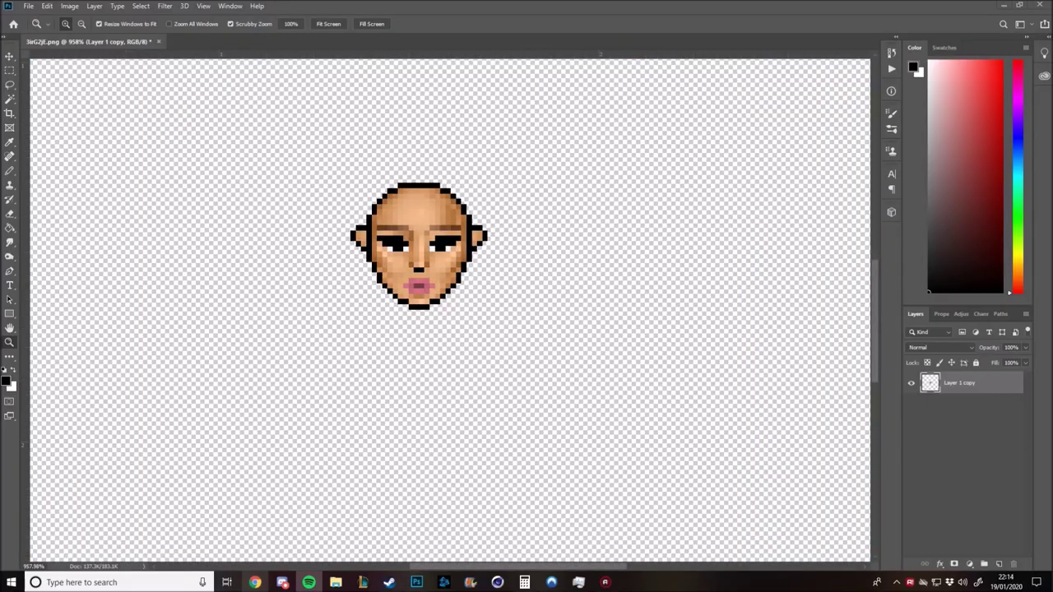
- Scroll the view over the finished shaded pixel-art face
scroll(419, 280, "up", 5)
- Pencil the black neck line, shoulder and long curving back outline
key("b")
left_click_drag(325, 255, 326, 301)
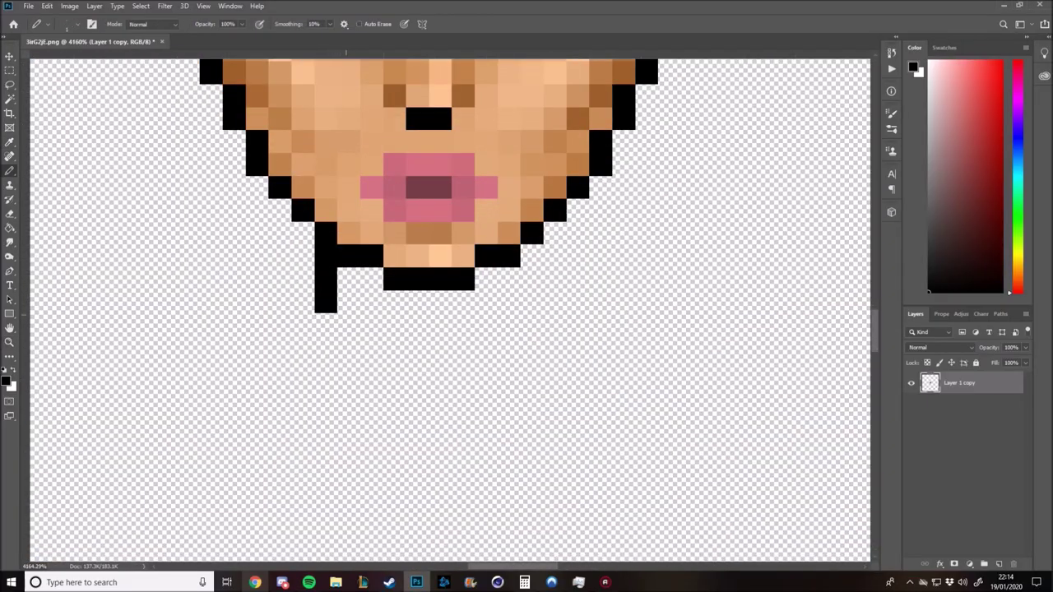
left_click_drag(554, 230, 554, 372)
scroll(451, 313, "down", 2)
mouse_move(569, 257)
left_mouse_down()
mouse_move(658, 257)
mouse_move(766, 304)
left_mouse_up()
scroll(783, 325, "down", 3)
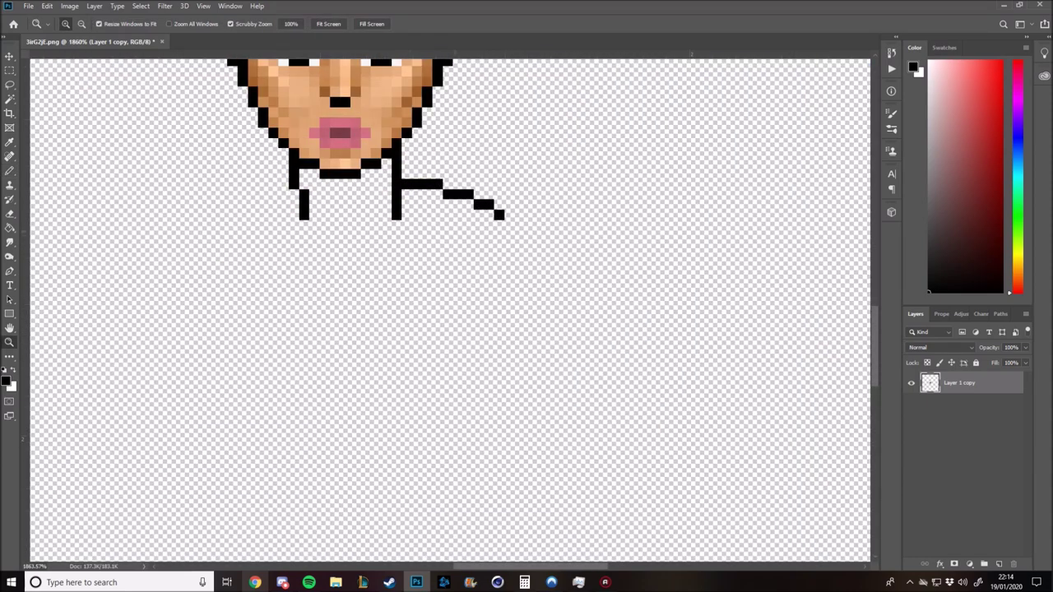
left_click_drag(518, 224, 541, 249)
scroll(590, 362, "up", 2)
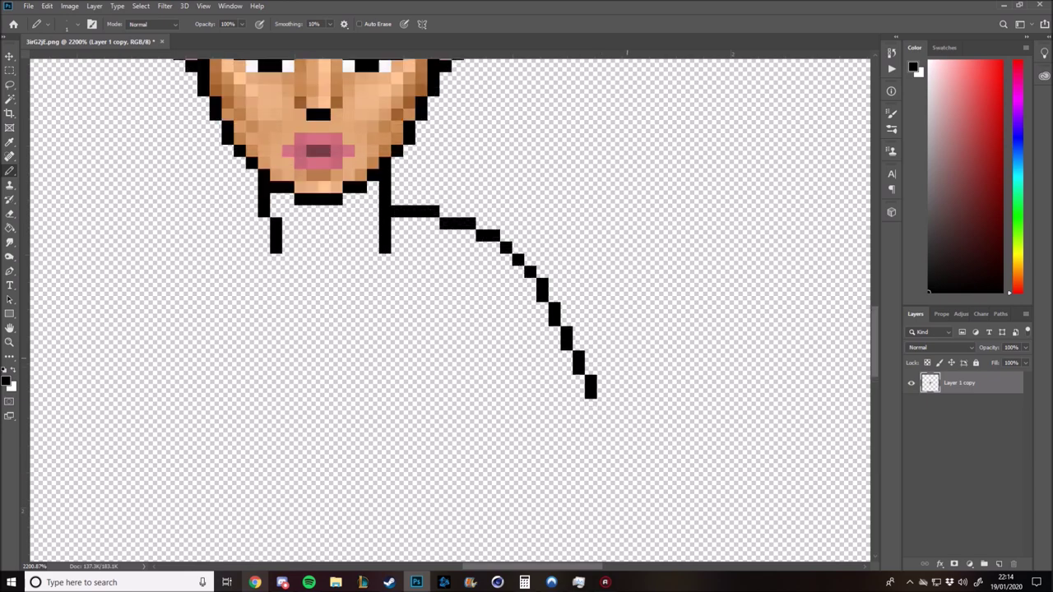
scroll(590, 362, "down", 2)
left_click_drag(596, 355, 639, 385)
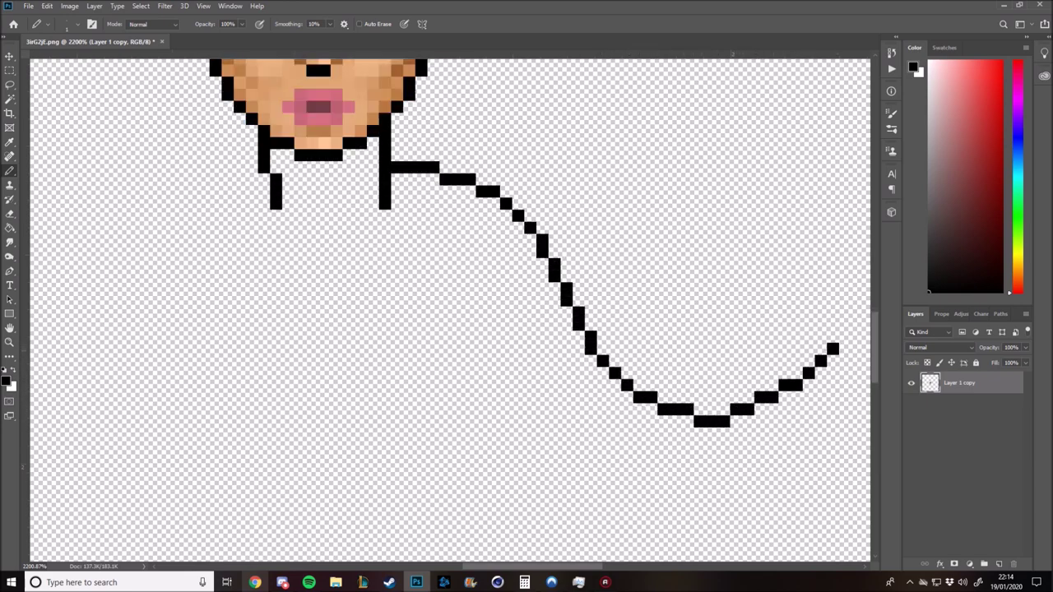
- Erase the curve's upturned tip and extend the back line rightward into a hip
key("e")
scroll(450, 311, "down", 5)
scroll(450, 311, "up", 5)
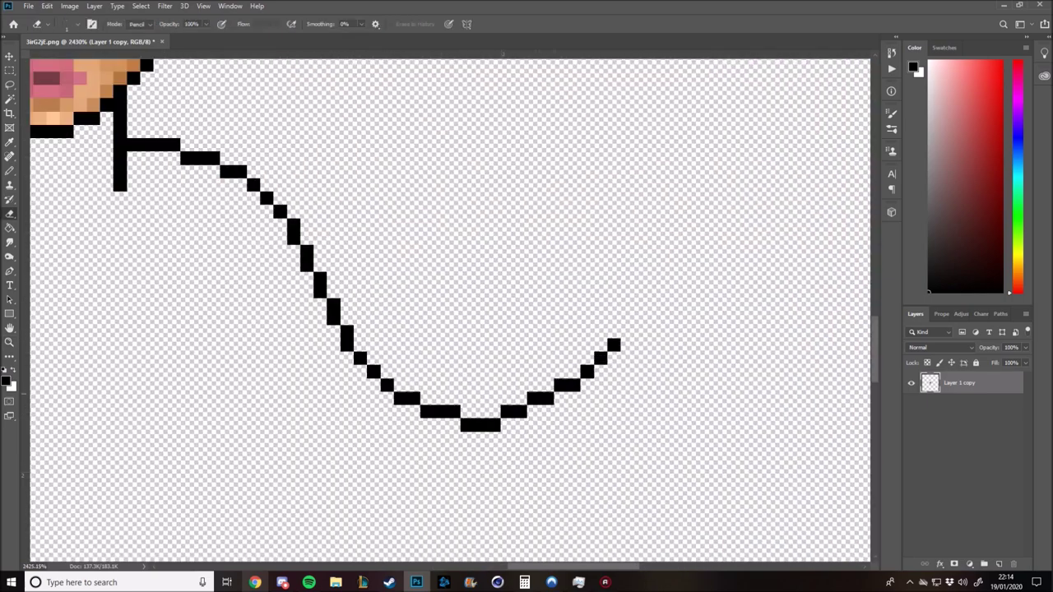
key("b")
left_click_drag(530, 411, 586, 385)
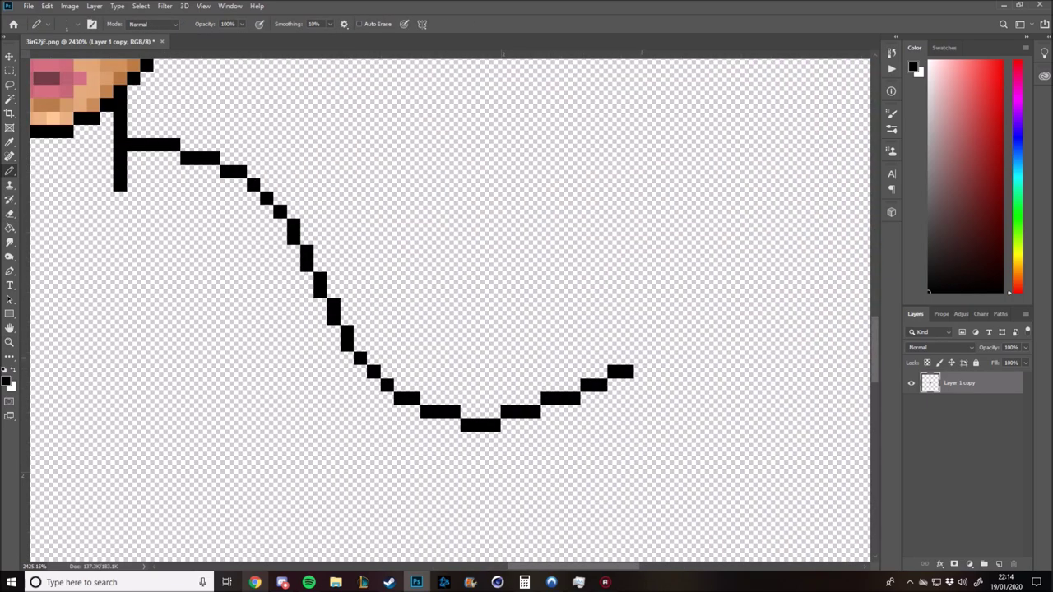
left_click_drag(672, 357, 787, 313)
scroll(740, 346, "down", 1)
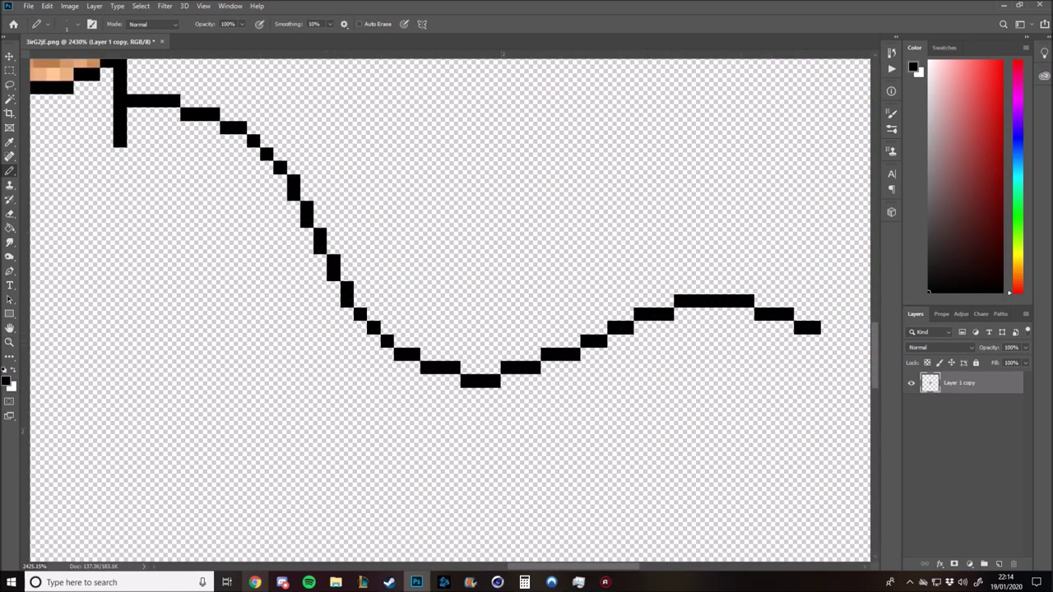
scroll(451, 311, "down", 1)
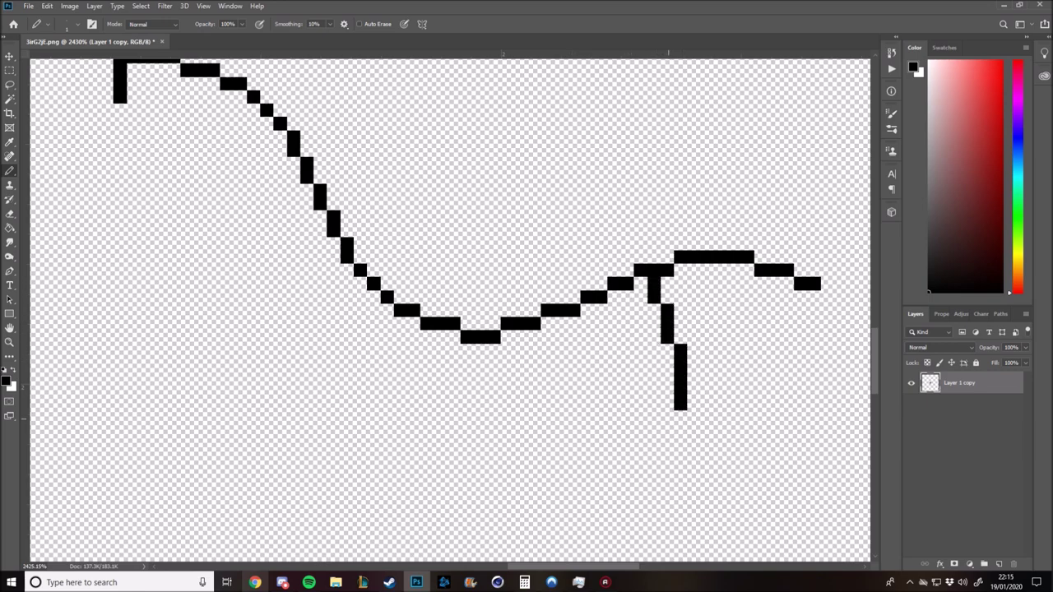
scroll(667, 363, "down", 1)
- Draw the thigh down from the hip with its tip pixel, then marquee-select the bent leg
left_click_drag(640, 407, 612, 451)
scroll(616, 411, "down", 1)
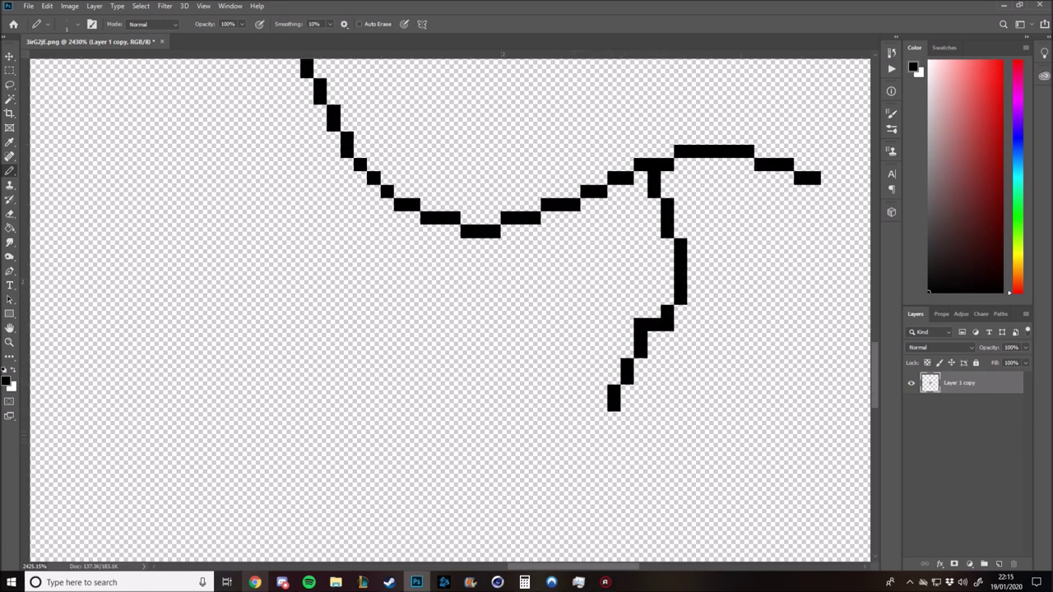
scroll(617, 370, "down", 1)
left_click(586, 405)
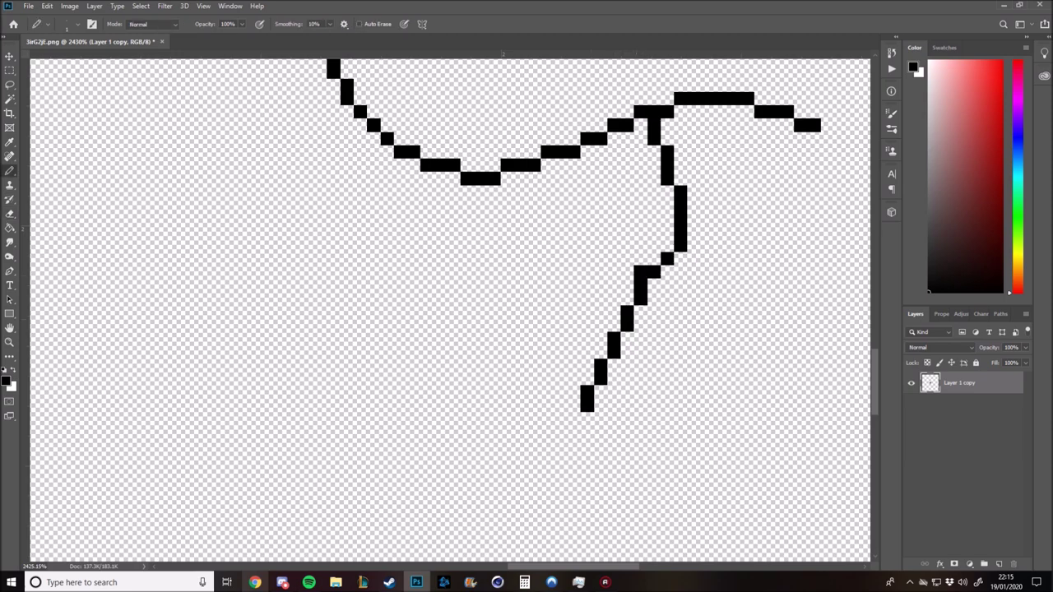
scroll(640, 272, "down", 1)
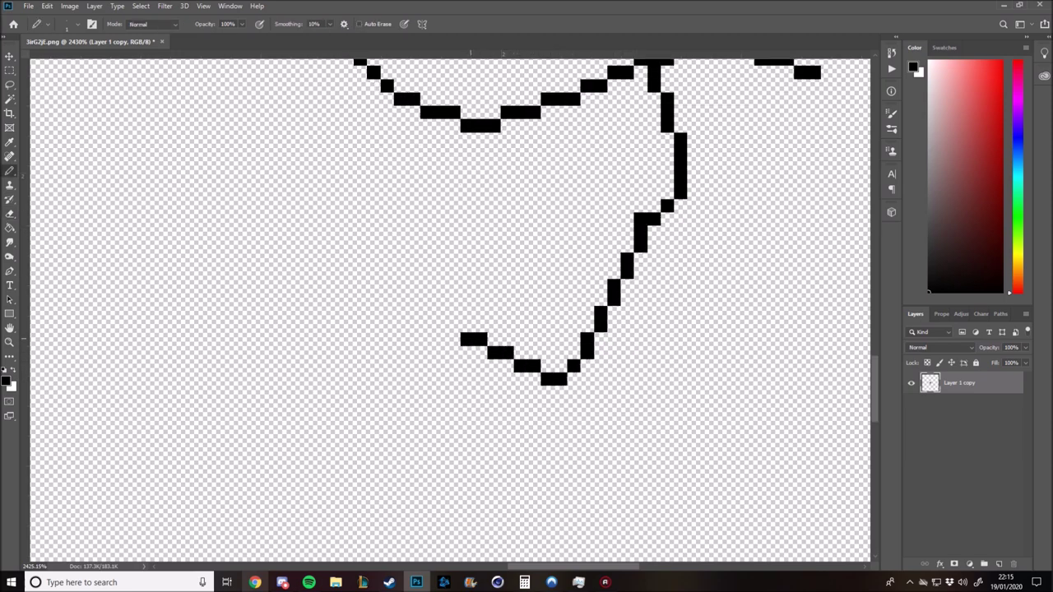
scroll(450, 310, "up", 2)
key("z")
scroll(450, 310, "down", 5)
scroll(450, 310, "up", 2)
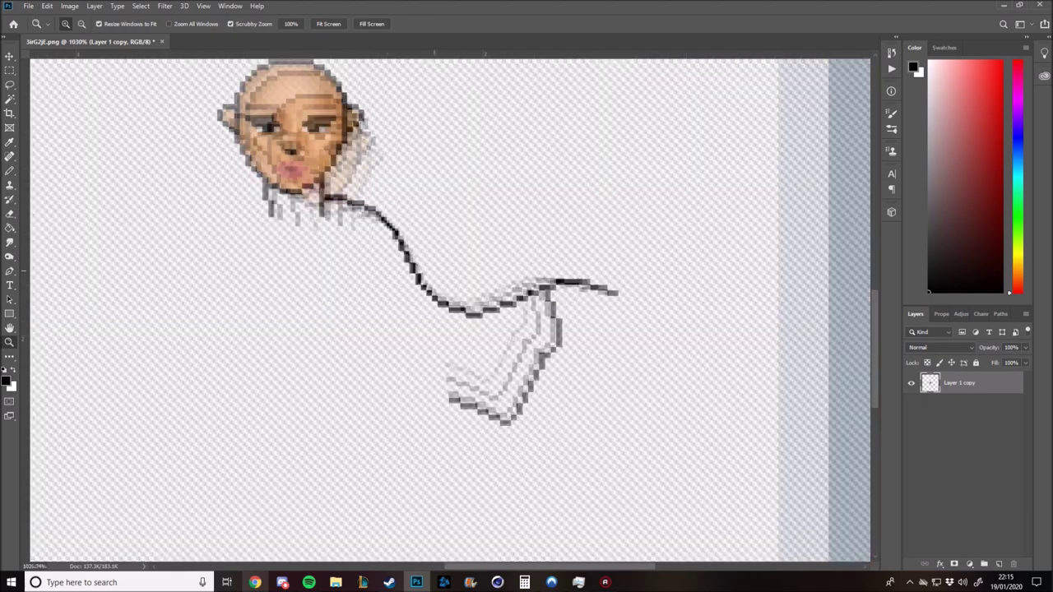
scroll(449, 310, "down", 3)
scroll(450, 310, "up", 3)
scroll(450, 310, "up", 2)
key("b")
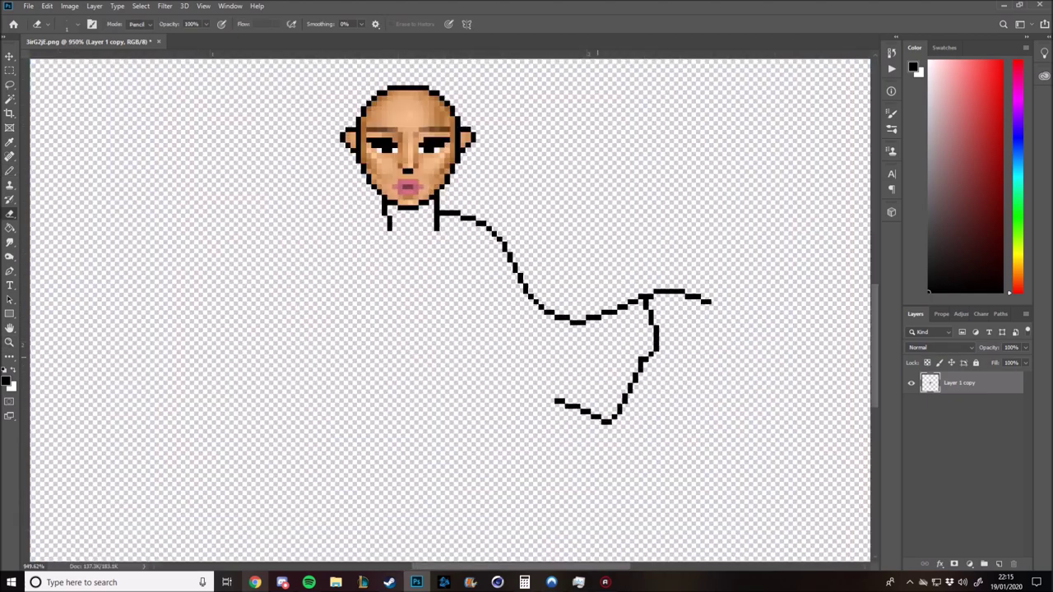
key("m")
left_click_drag(559, 223, 748, 469)
- Cut the leg to its own layer, nudge it left and up, and merge it back down
right_click(620, 186)
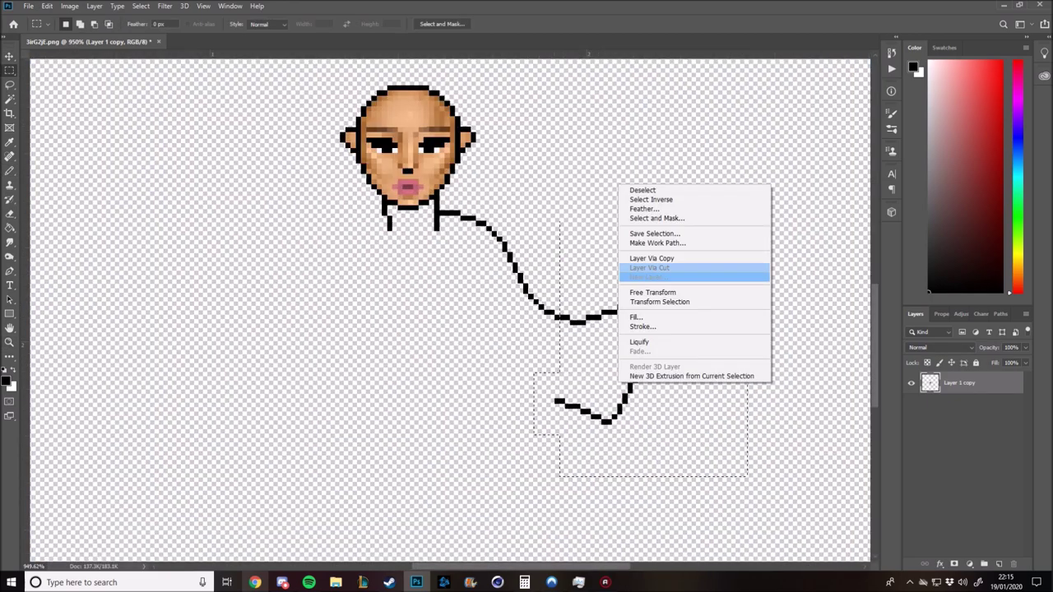
left_click(650, 270)
key("ctrl+t")
key("Left")
key("Left")
key("Up")
key("Left")
key("Left")
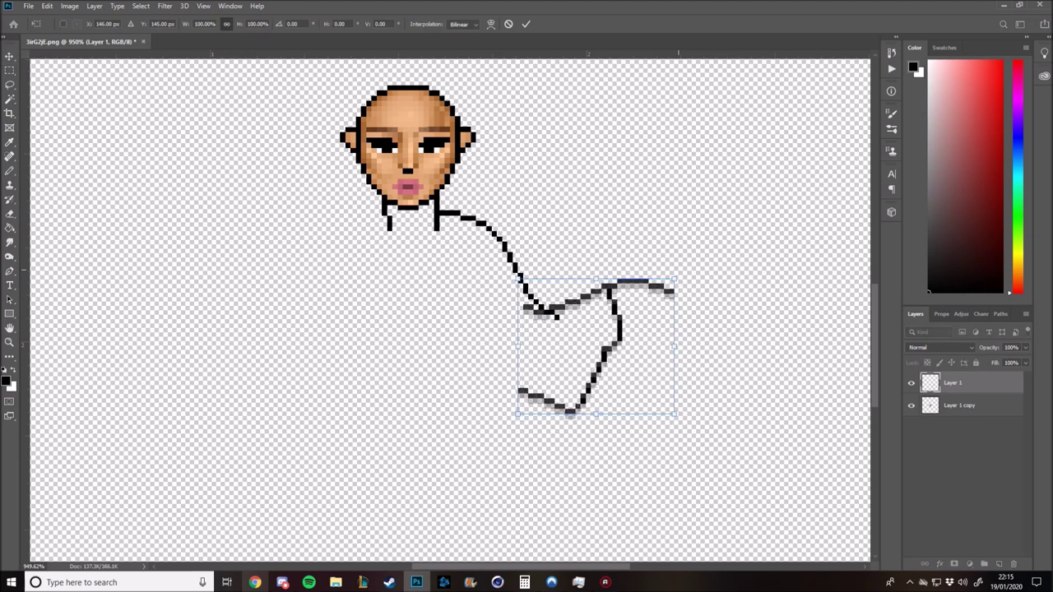
key("Left")
key("Return")
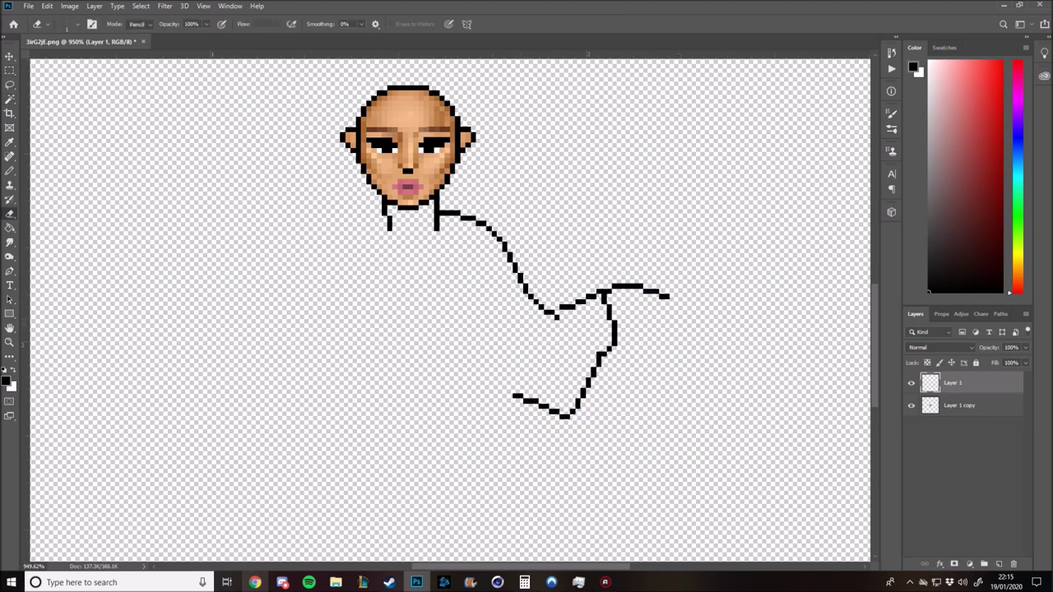
key("ctrl+e")
- Draw a vertical upper arm line with the Pencil
key("b")
scroll(450, 310, "down", 1)
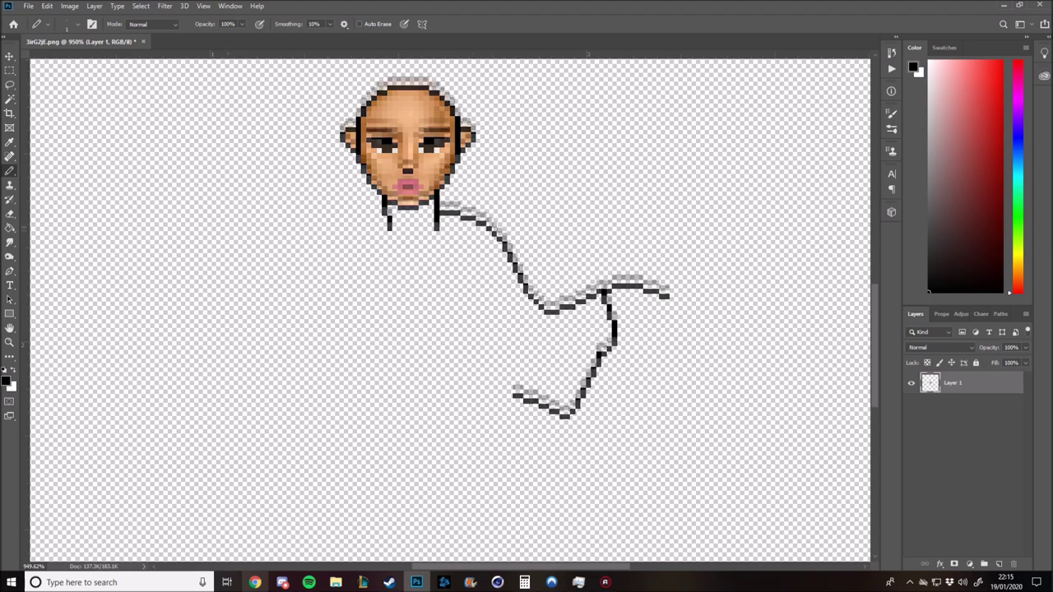
scroll(510, 277, "up", 2)
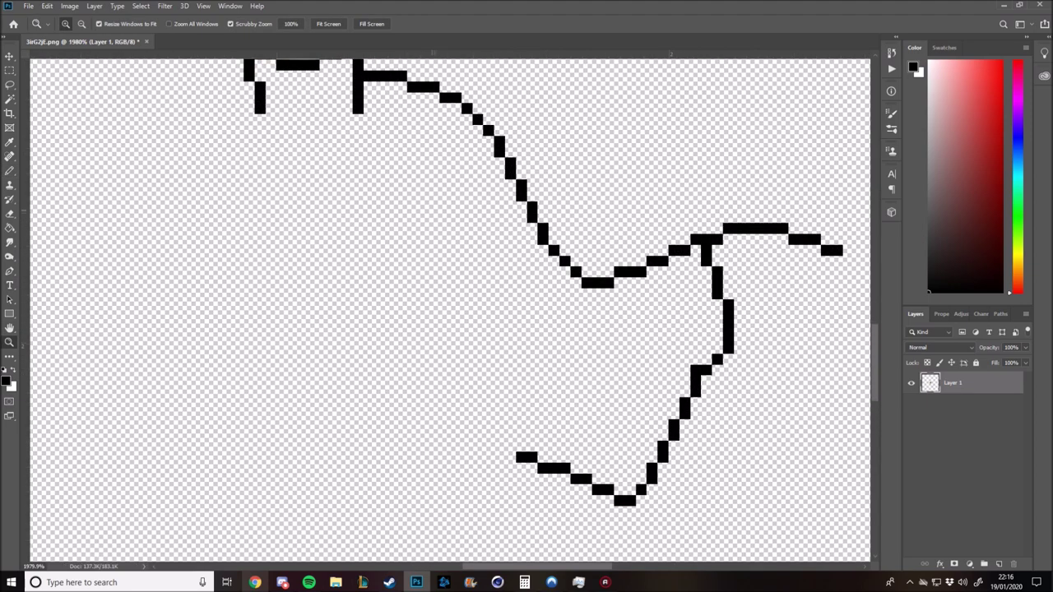
left_click_drag(455, 158, 454, 309)
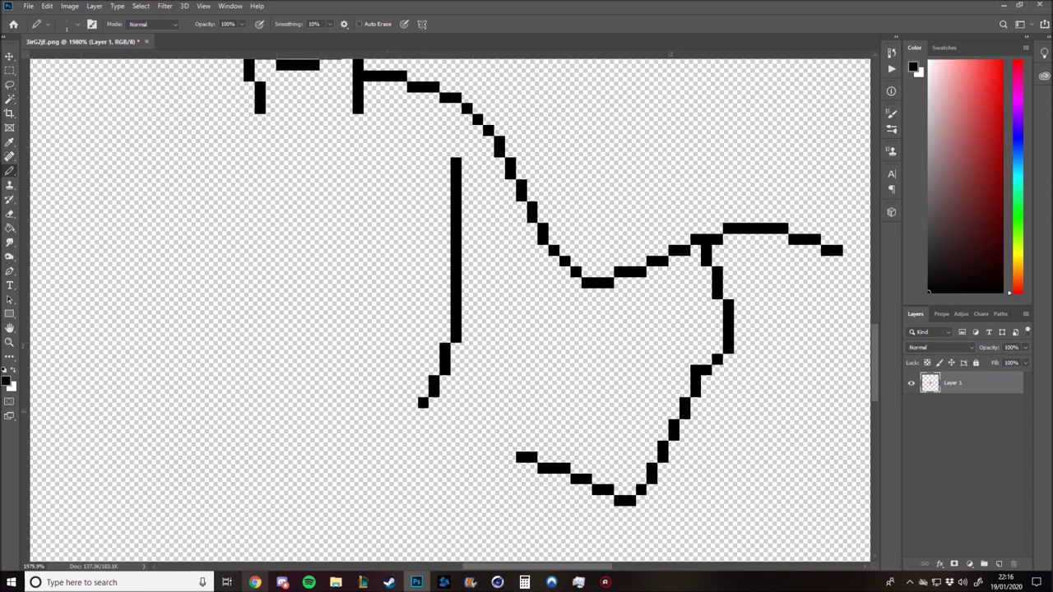
- Draw two straight forearm lines running down-left and redraw the inner vertical arm line
scroll(422, 317, "down", 3)
left_click_drag(422, 317, 157, 411)
scroll(158, 411, "up", 2)
key("ctrl+z")
left_click_drag(422, 367, 188, 454)
left_click(172, 412)
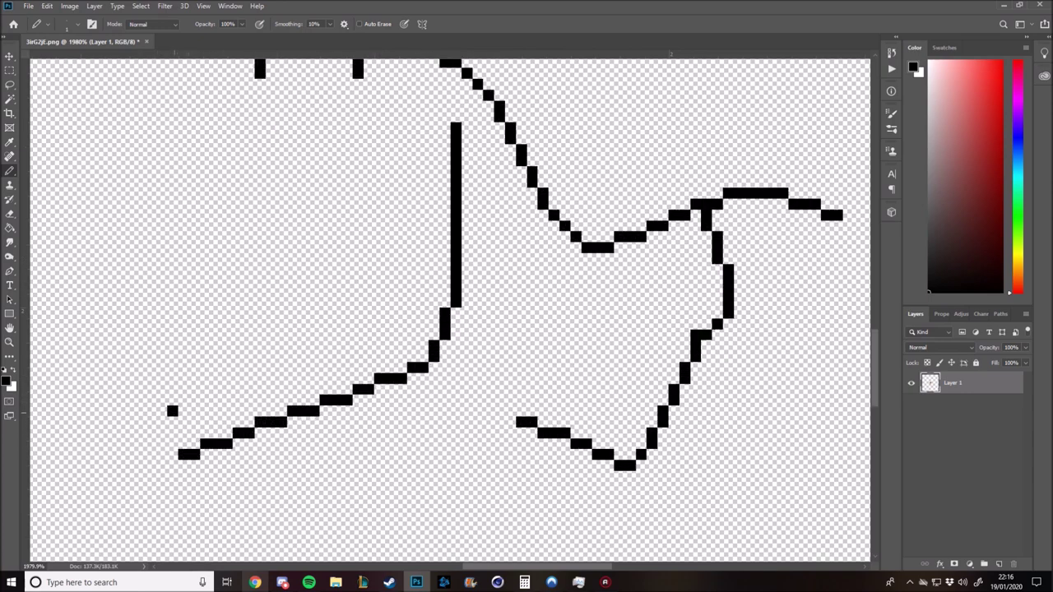
left_click(371, 341, "shift")
scroll(371, 342, "up", 3)
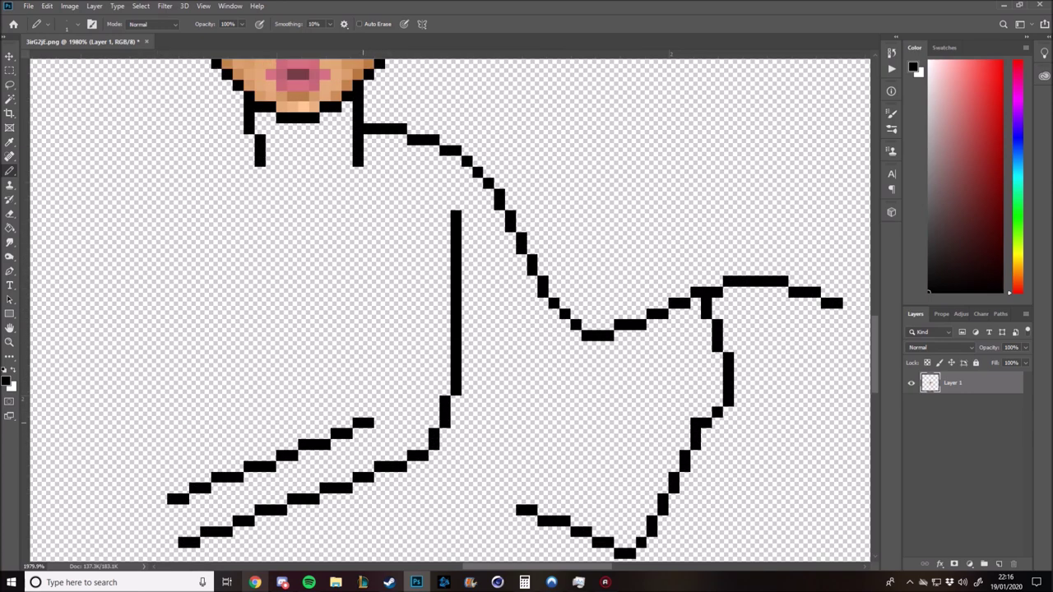
key("ctrl+z")
left_click_drag(379, 412, 369, 212)
- Zoom in on the arms and add straight lines up-right and up the inner arm
key("z")
left_click_drag(340, 301, 271, 301)
left_click(311, 341)
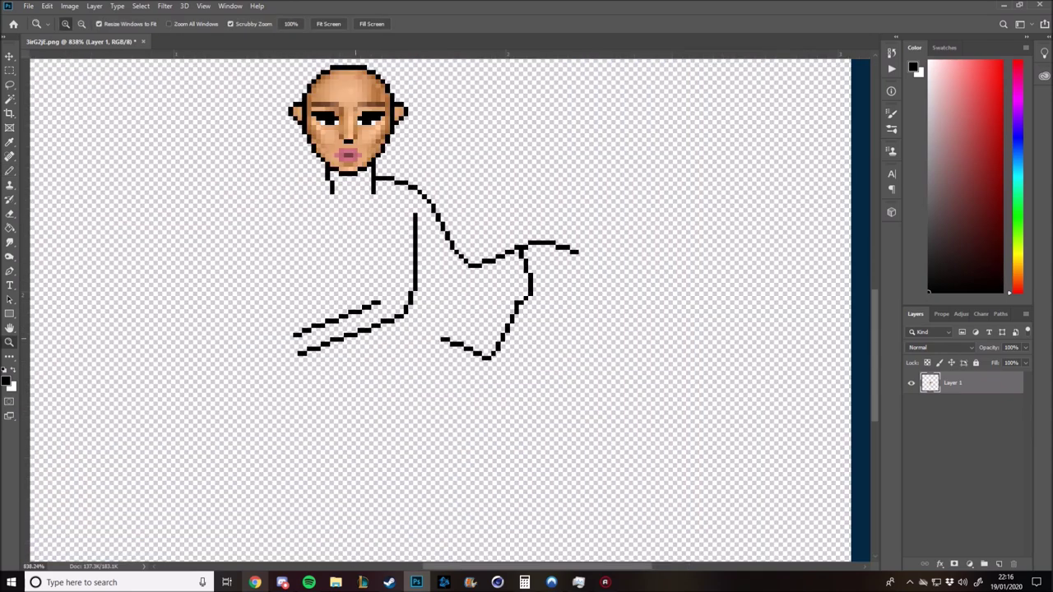
left_click(302, 315)
key("b")
left_click(284, 356)
scroll(283, 357, "up", 1)
left_click(420, 336, "shift")
scroll(420, 336, "up", 1)
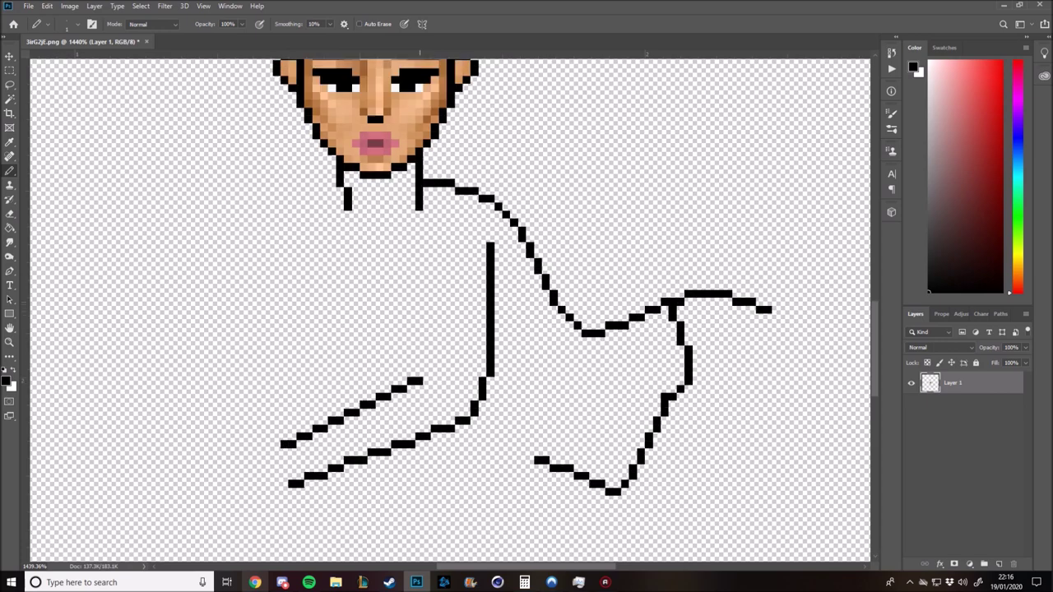
left_click(418, 243, "shift")
- Erase the lower inner arm line and redraw it slightly to the right
key("e")
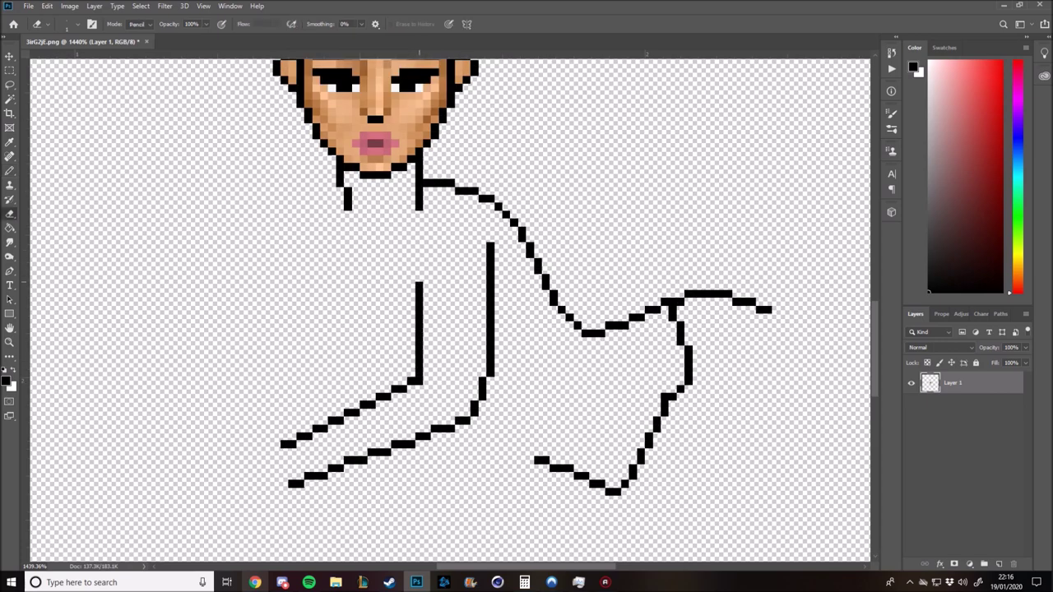
key("b")
mouse_move(419, 284)
left_mouse_down()
mouse_move(419, 377)
mouse_move(427, 253)
left_mouse_up()
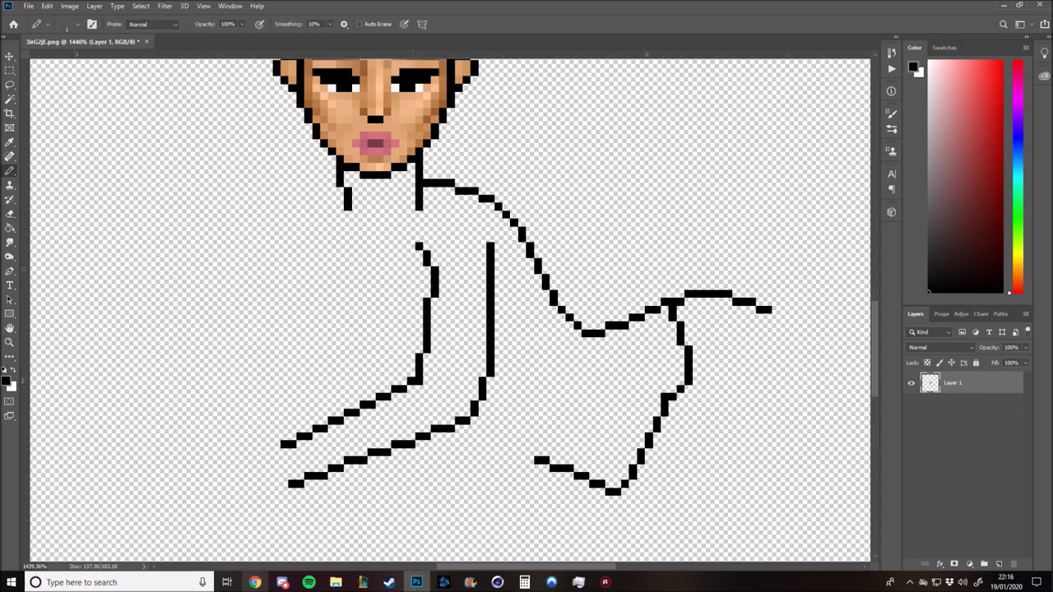
key("ctrl+z")
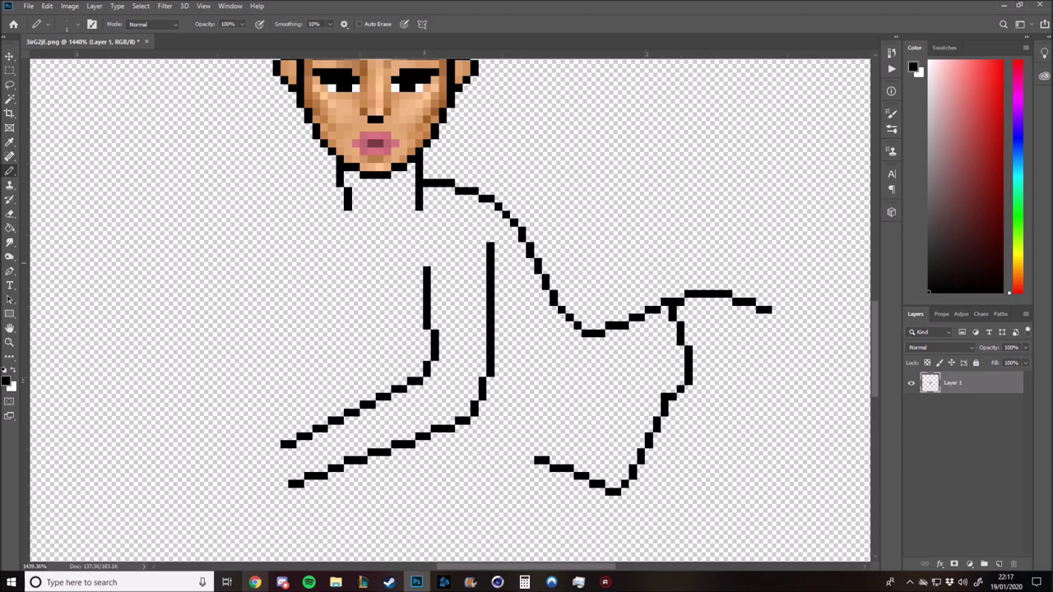
key("ctrl+z")
left_click_drag(433, 329, 434, 289)
key("z")
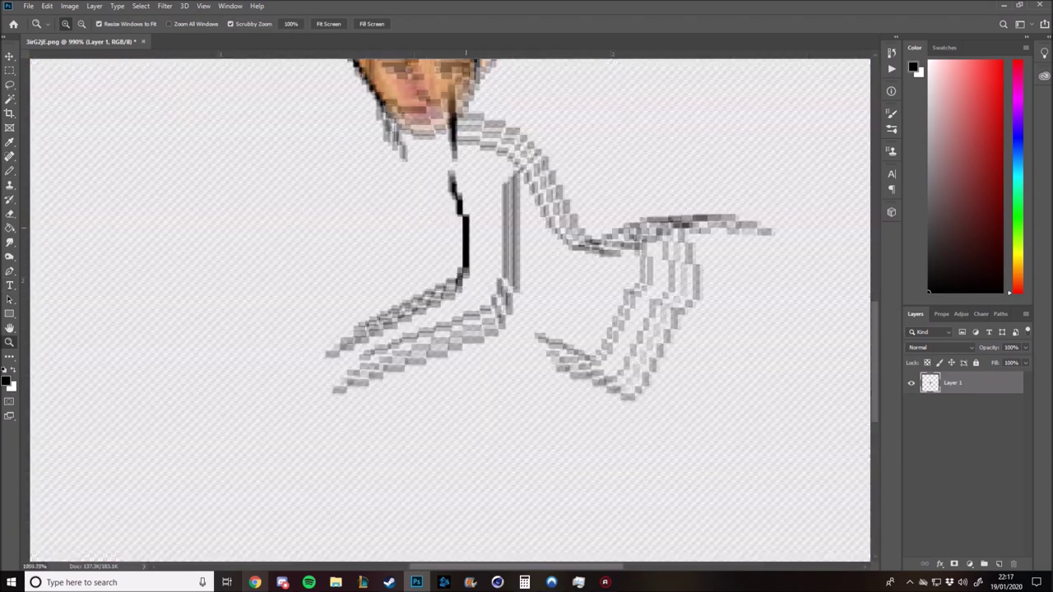
- Zoom in and add top-of-arm pixels and a shoulder curve
left_click_drag(436, 178, 494, 178)
key("b")
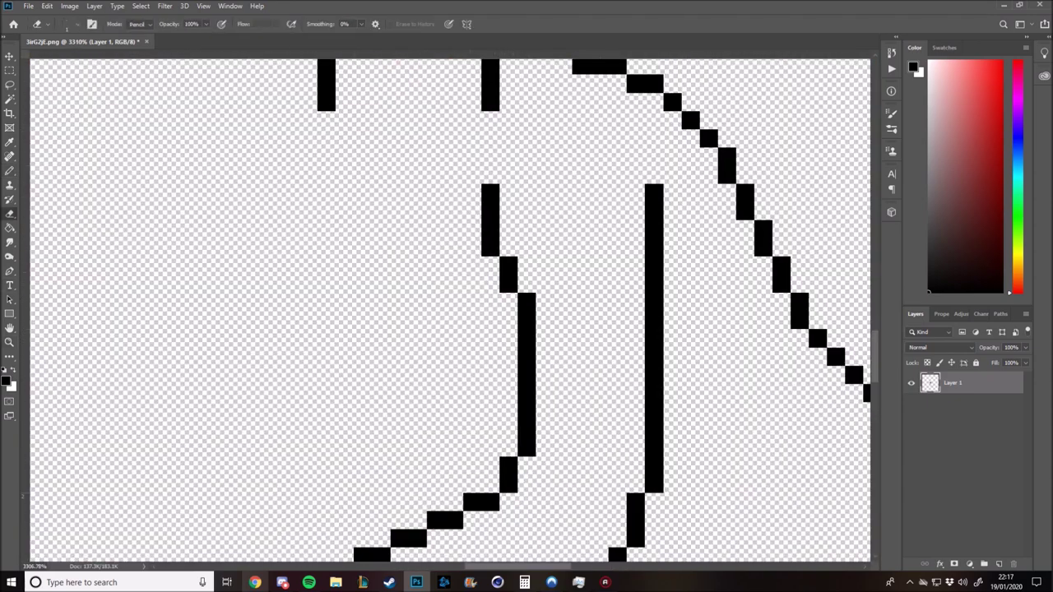
left_click(471, 265)
key("ctrl+z")
key("e")
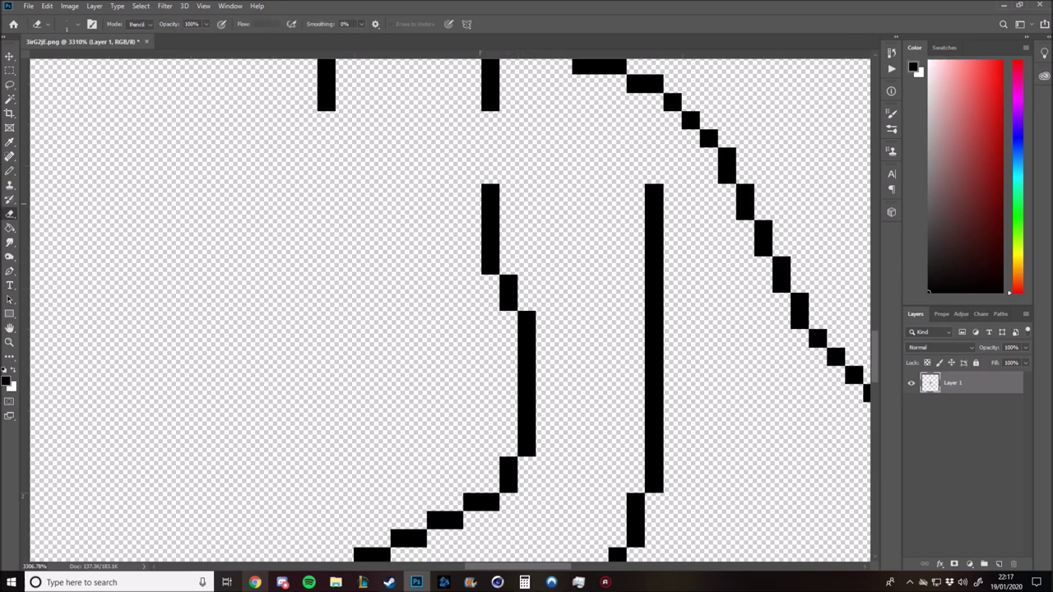
scroll(450, 310, "up", 2)
key("b")
left_click(509, 253)
left_click_drag(544, 209, 563, 209)
scroll(564, 209, "down", 1)
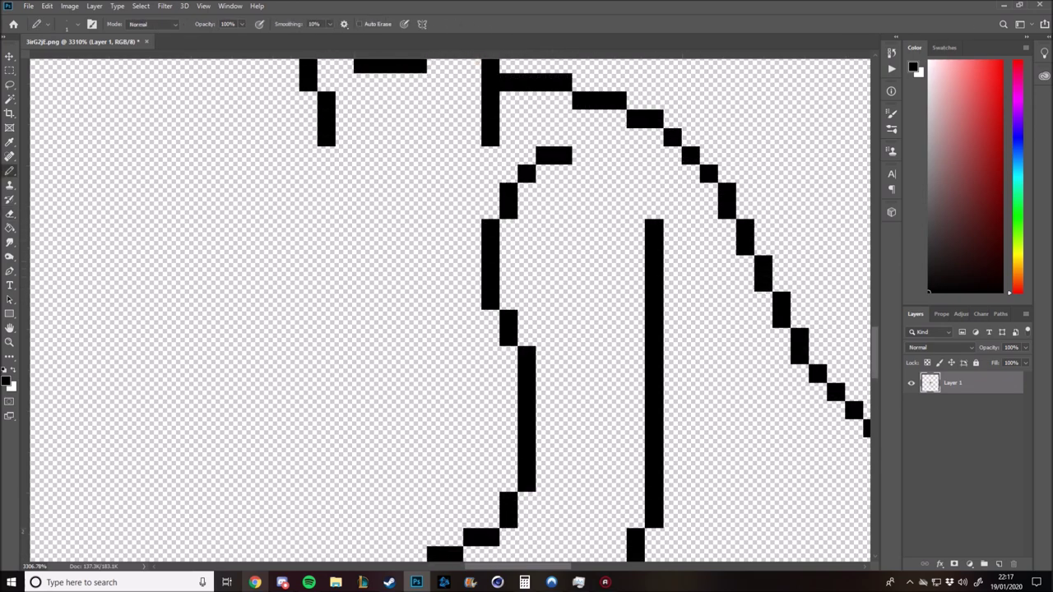
key("ctrl+z")
- Outline the raised arm from the shoulder with the forearm edge curving up toward the hand
key("z")
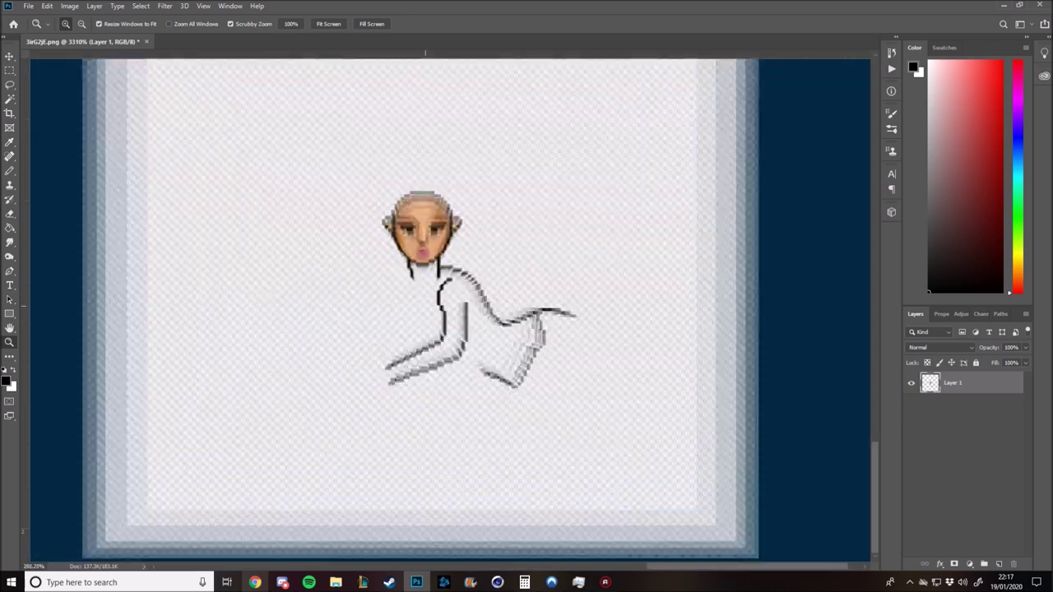
key("ctrl+0")
scroll(390, 328, "up", 5)
key("b")
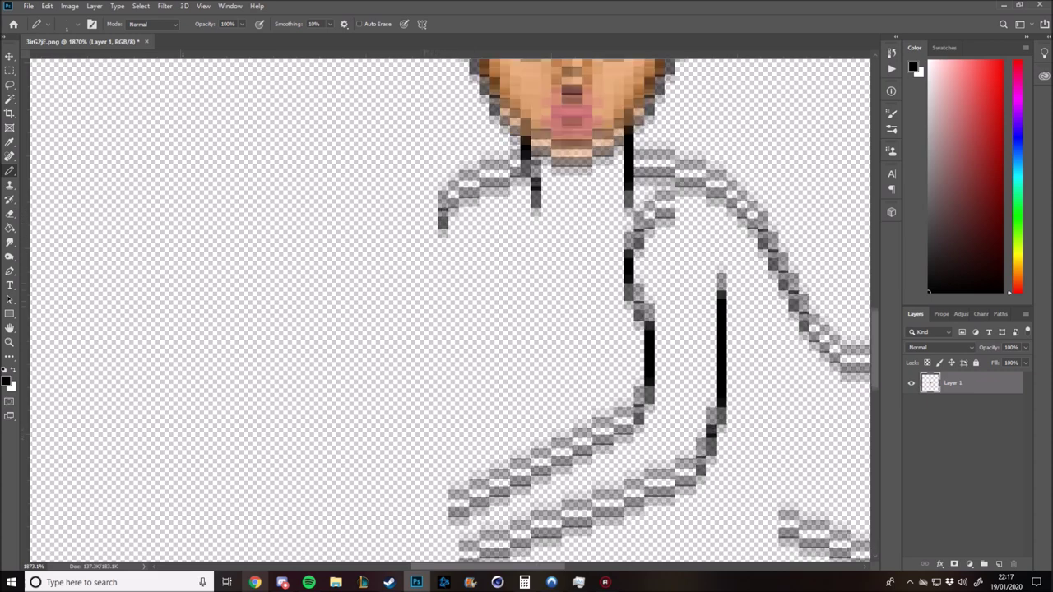
mouse_move(442, 230)
left_mouse_down()
mouse_move(390, 415)
mouse_move(298, 232)
left_mouse_up()
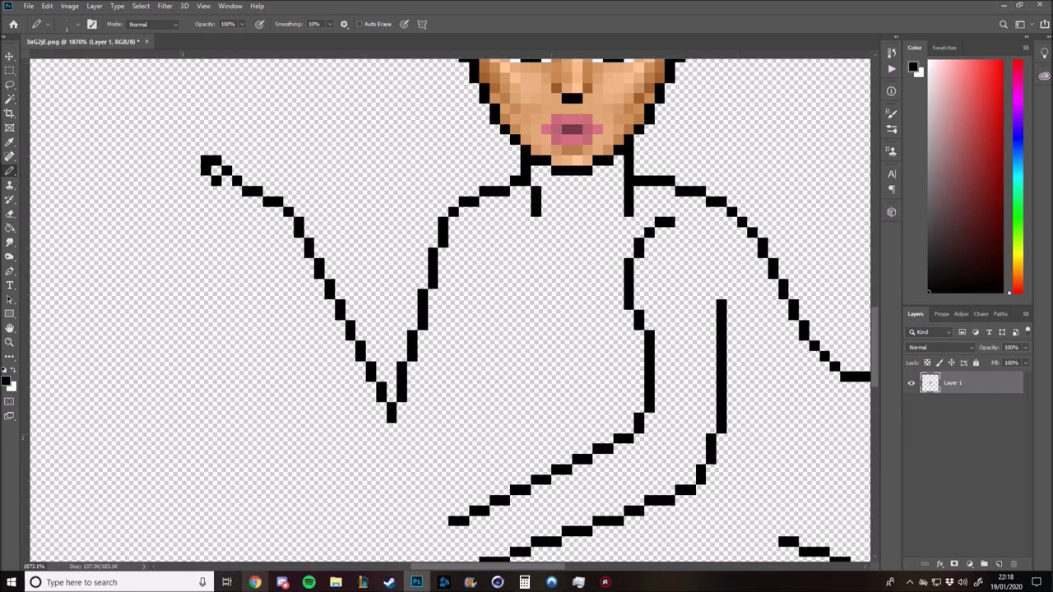
scroll(450, 310, "down", 1)
left_click(257, 212, "shift")
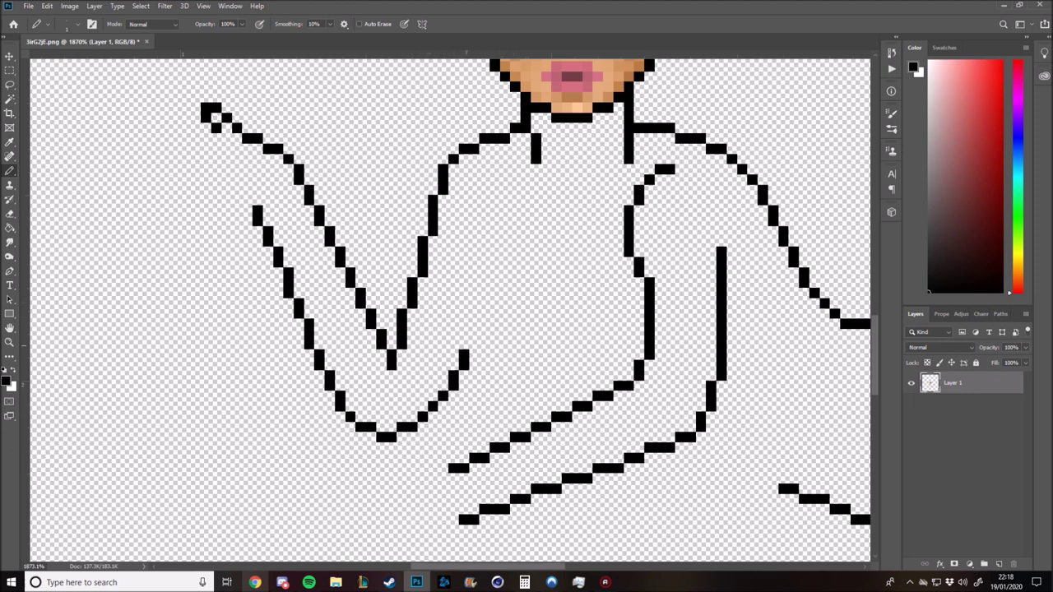
key("ctrl+z")
key("ctrl+z")
key("z")
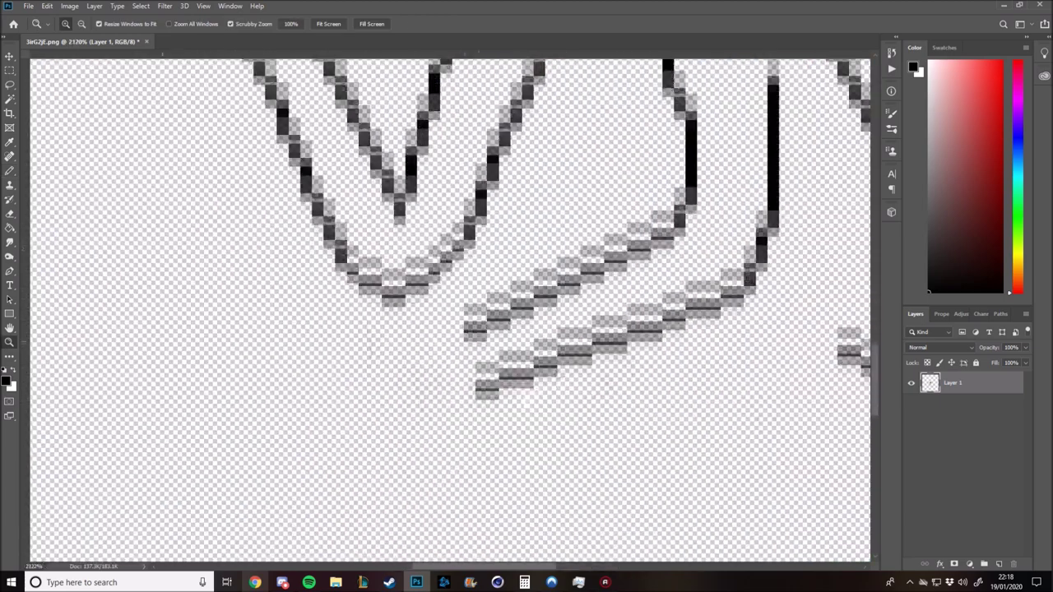
left_click_drag(411, 329, 461, 329)
- Extend the upper arm line down-left and add finger pixels around the lower hand
key("b")
mouse_move(424, 251)
left_mouse_down()
mouse_move(322, 383)
mouse_move(319, 363)
mouse_move(319, 413)
mouse_move(357, 355)
left_mouse_up()
key("ctrl+z")
scroll(451, 227, "down", 1)
key("ctrl+z")
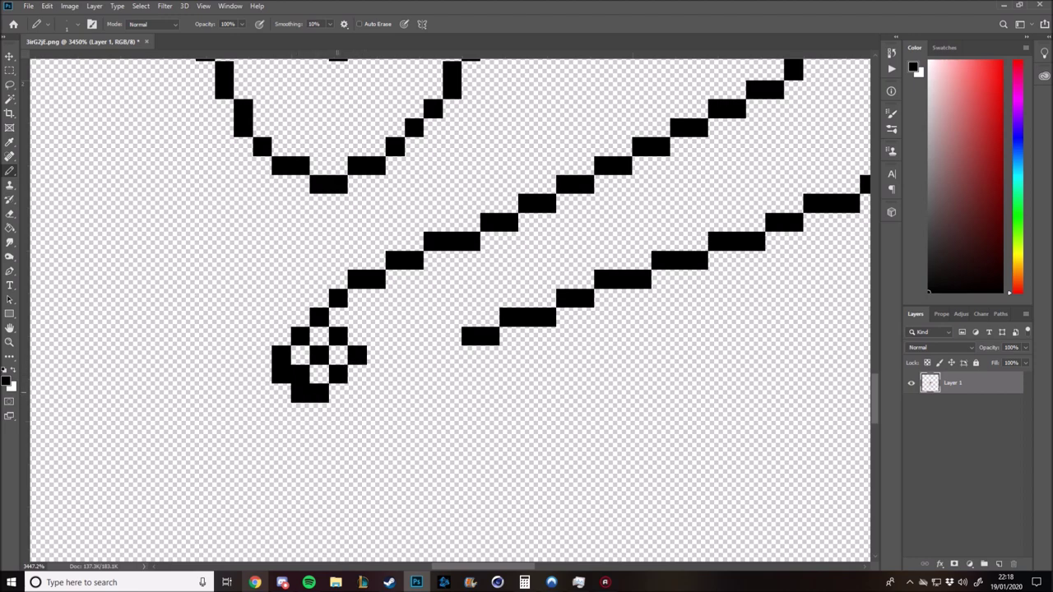
mouse_move(319, 412)
left_mouse_down()
mouse_move(338, 412)
mouse_move(376, 375)
left_mouse_up()
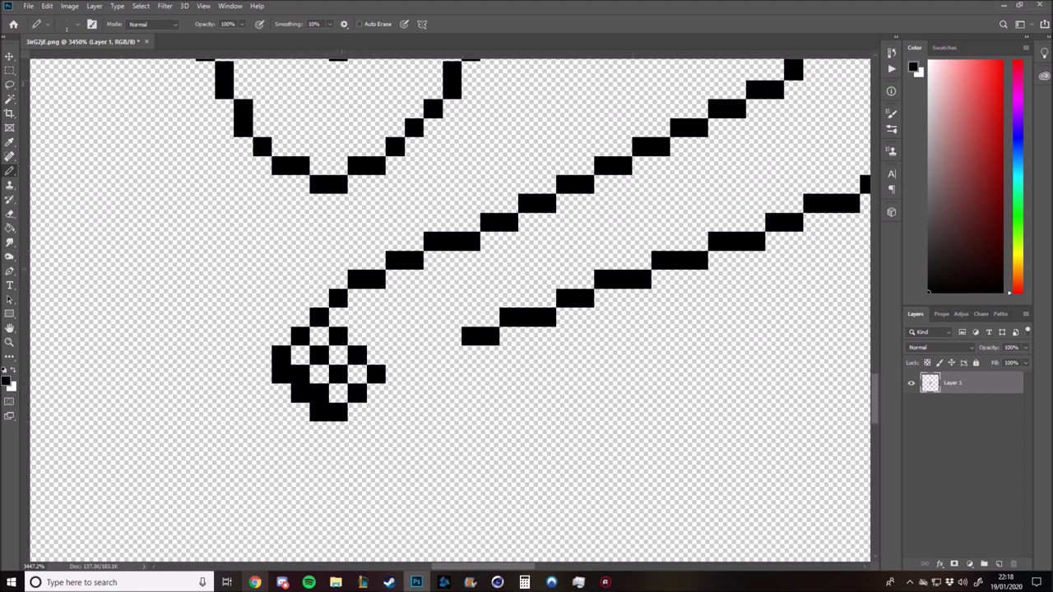
mouse_move(338, 278)
left_mouse_down()
mouse_move(319, 279)
mouse_move(262, 317)
mouse_move(281, 338)
left_mouse_up()
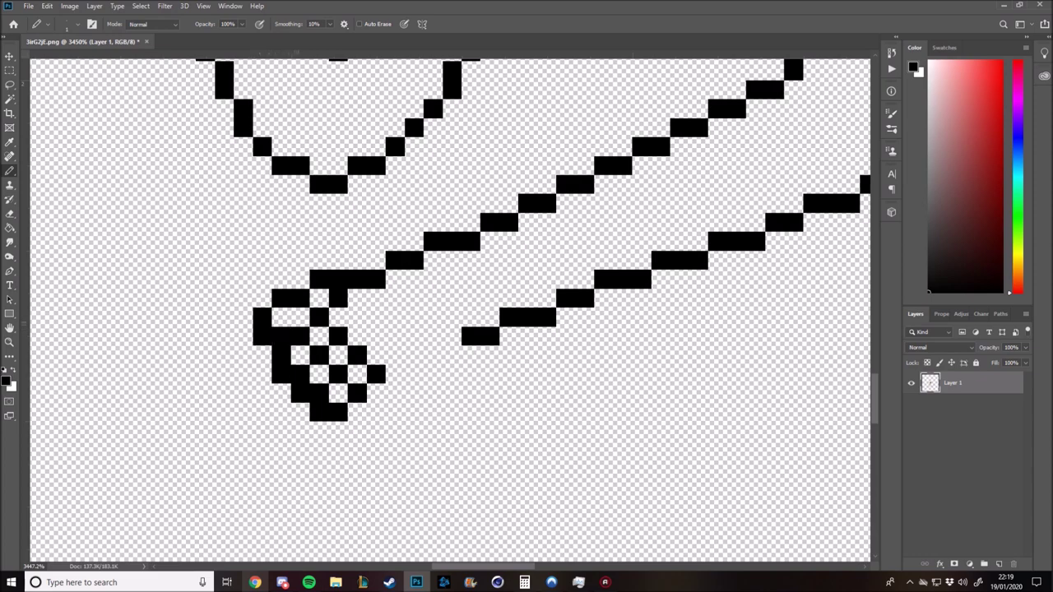
- Erase stray pixels from the hand's loop
left_click(300, 317)
key("e")
left_click(300, 299)
key("b")
left_click(300, 278)
key("e")
left_click(338, 299)
scroll(338, 298, "down", 2)
left_click_drag(365, 344, 300, 246)
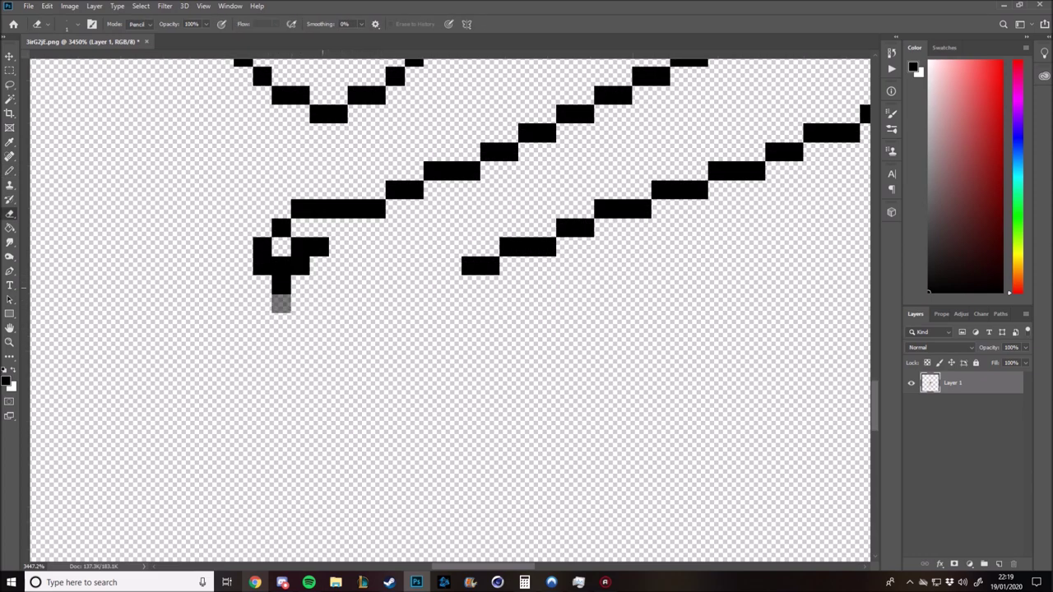
key("e")
- Redraw the hand's top row of pixels and a finger bar across it
mouse_move(338, 208)
left_mouse_down()
mouse_move(376, 208)
mouse_move(376, 189)
left_mouse_up()
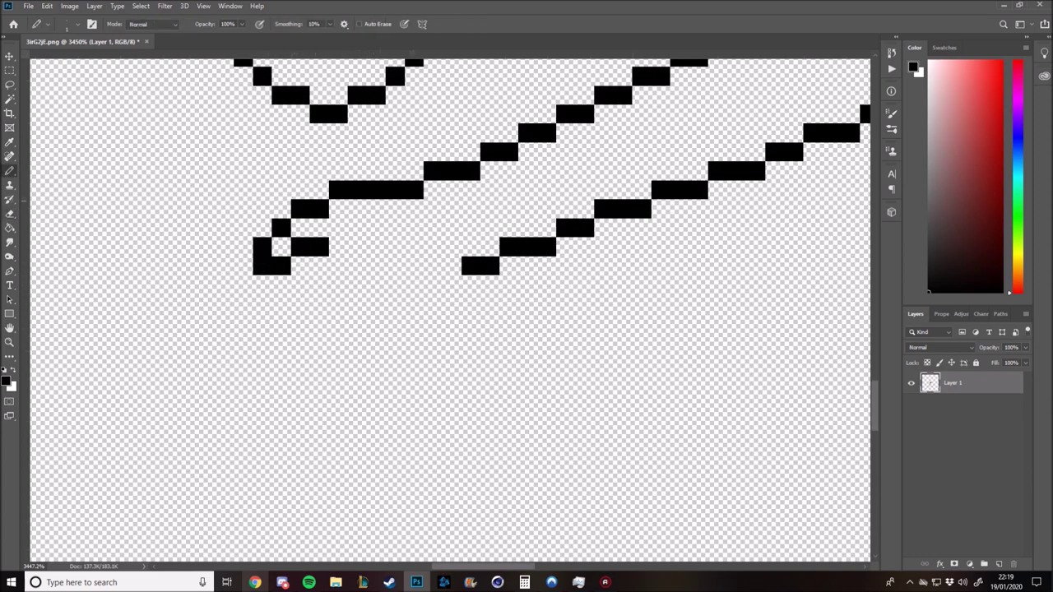
left_click(413, 170)
left_click(414, 189)
left_click_drag(338, 227, 377, 227)
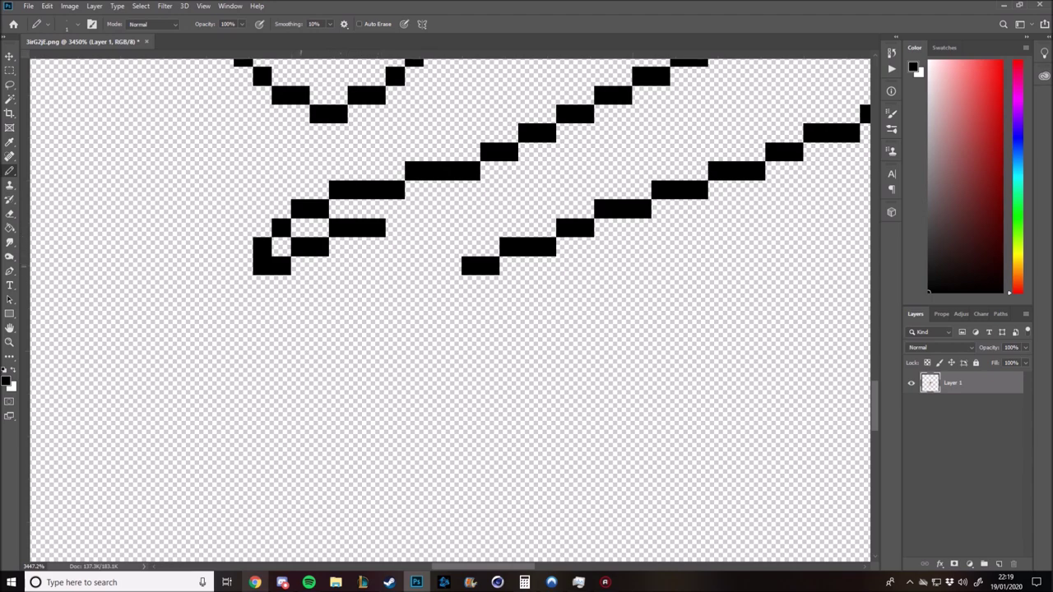
left_click(280, 285)
left_click_drag(262, 303, 319, 285)
- Draw finger shapes below the loop and a V of pixels under the fingers
key("ctrl+z")
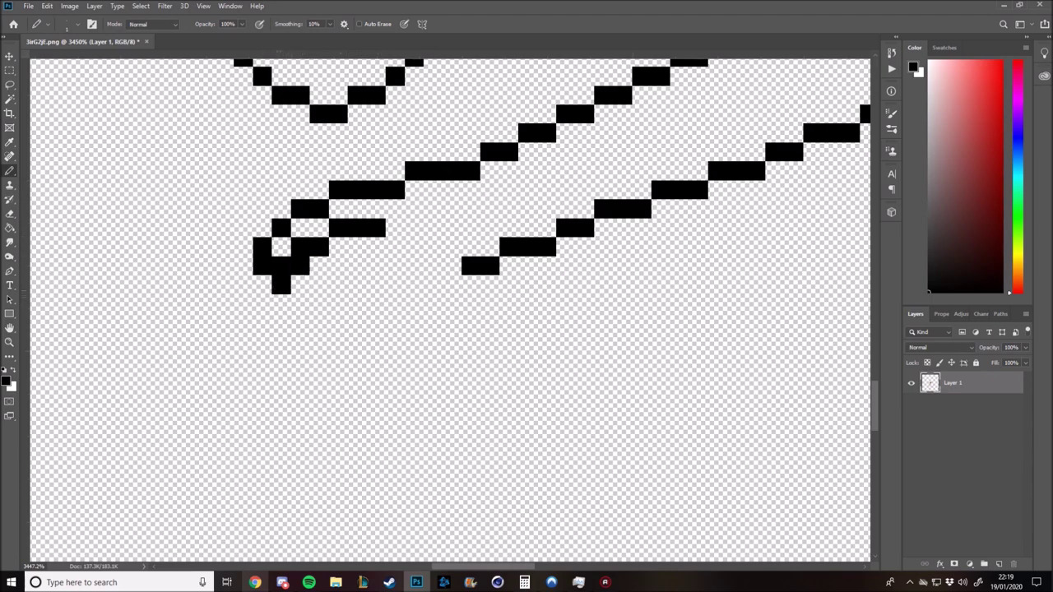
mouse_move(263, 303)
left_mouse_down()
mouse_move(319, 285)
mouse_move(338, 303)
left_mouse_up()
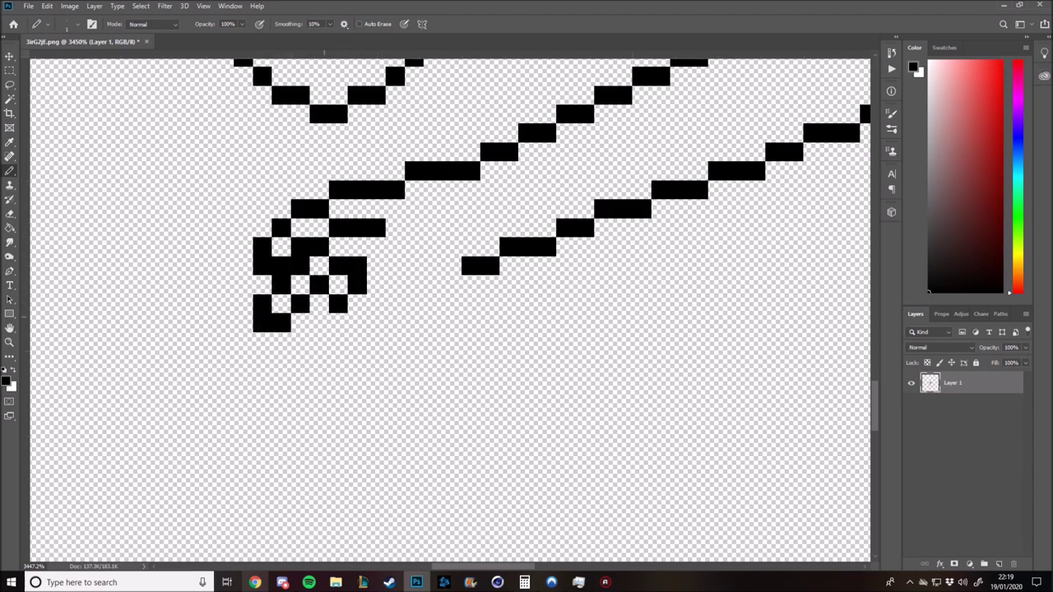
left_click_drag(319, 342, 376, 303)
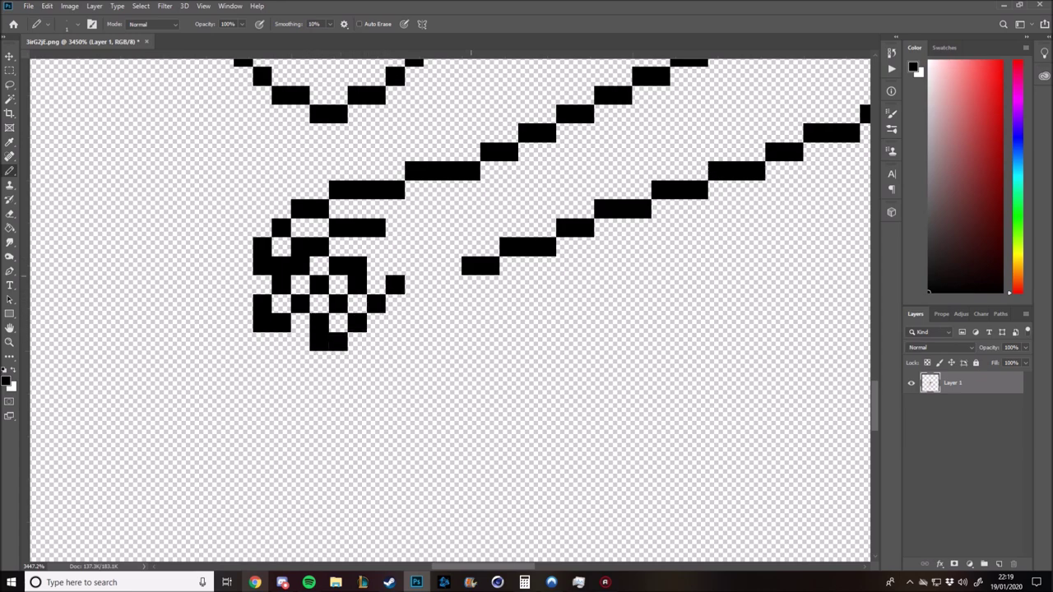
scroll(450, 311, "down", 1)
mouse_move(395, 305)
left_mouse_down()
mouse_move(395, 323)
mouse_move(451, 285)
left_mouse_up()
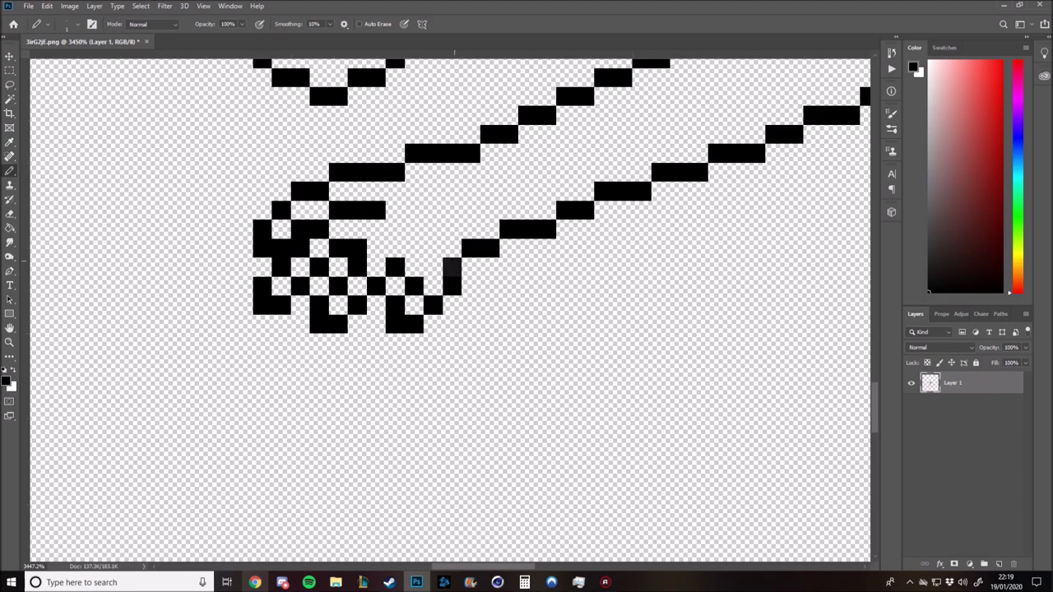
key("ctrl+0")
scroll(279, 238, "up", 5)
- Hook the raised arm's stroke end into a thumb and add a pixel block above the hand
scroll(280, 238, "up", 2)
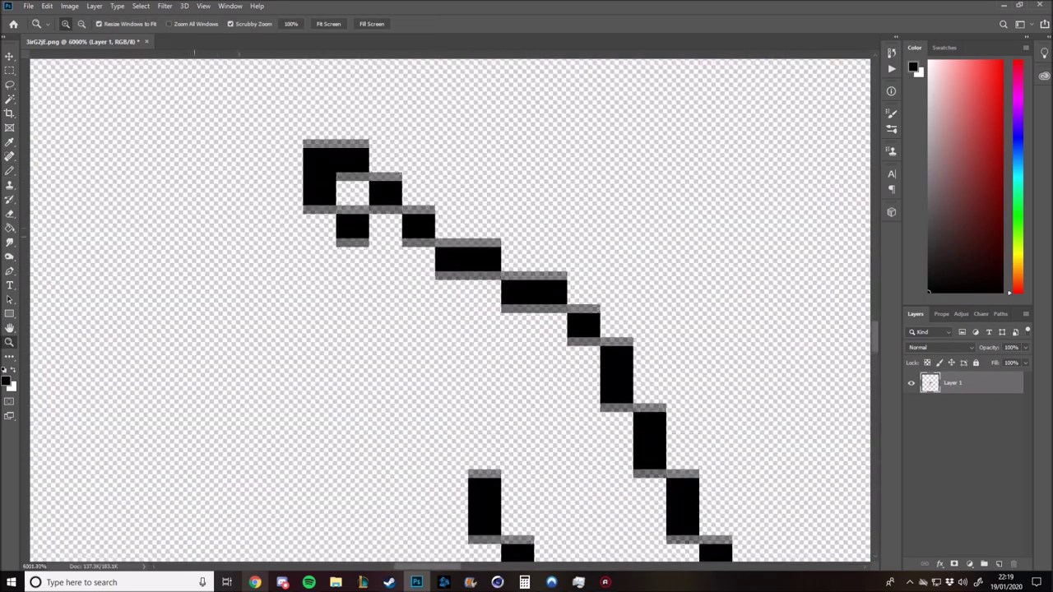
scroll(452, 329, "down", 3)
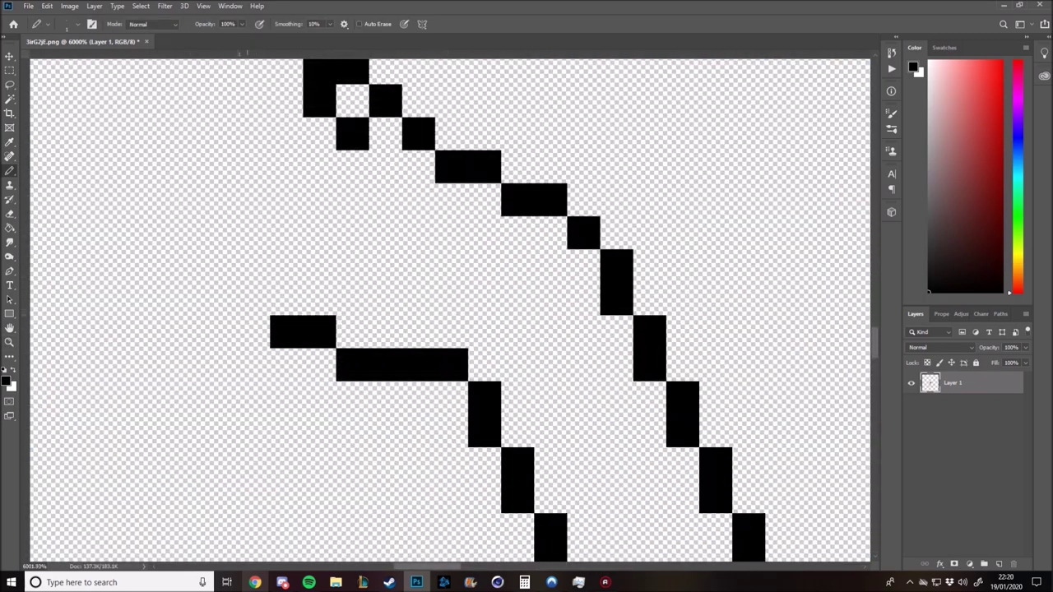
left_click_drag(452, 317, 73, 277)
scroll(185, 296, "up", 2)
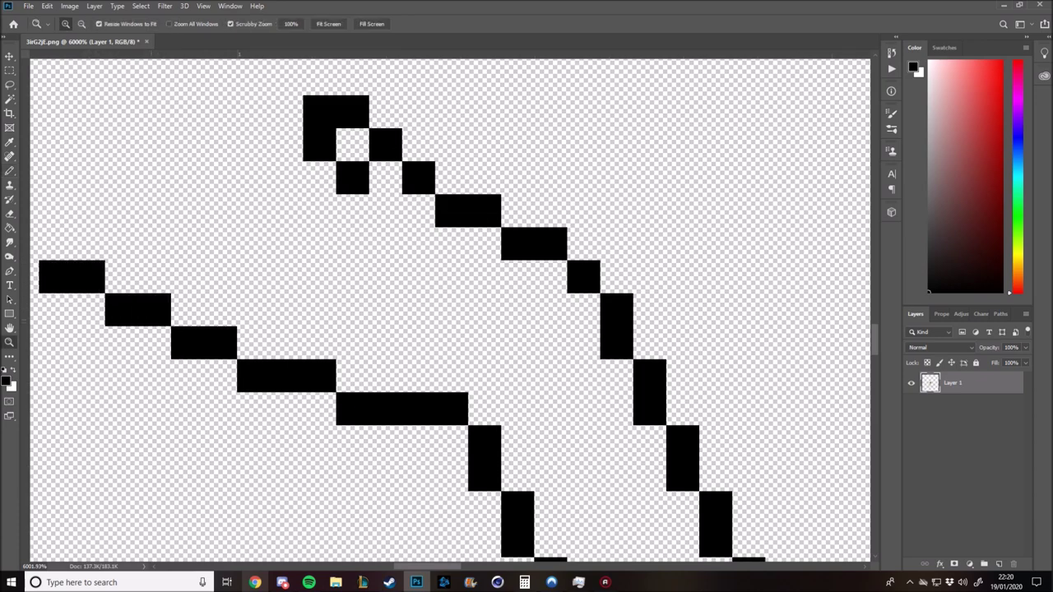
scroll(124, 296, "down", 2)
mouse_move(230, 299)
left_mouse_down()
mouse_move(288, 260)
mouse_move(268, 222)
mouse_move(307, 241)
mouse_move(326, 280)
left_mouse_up()
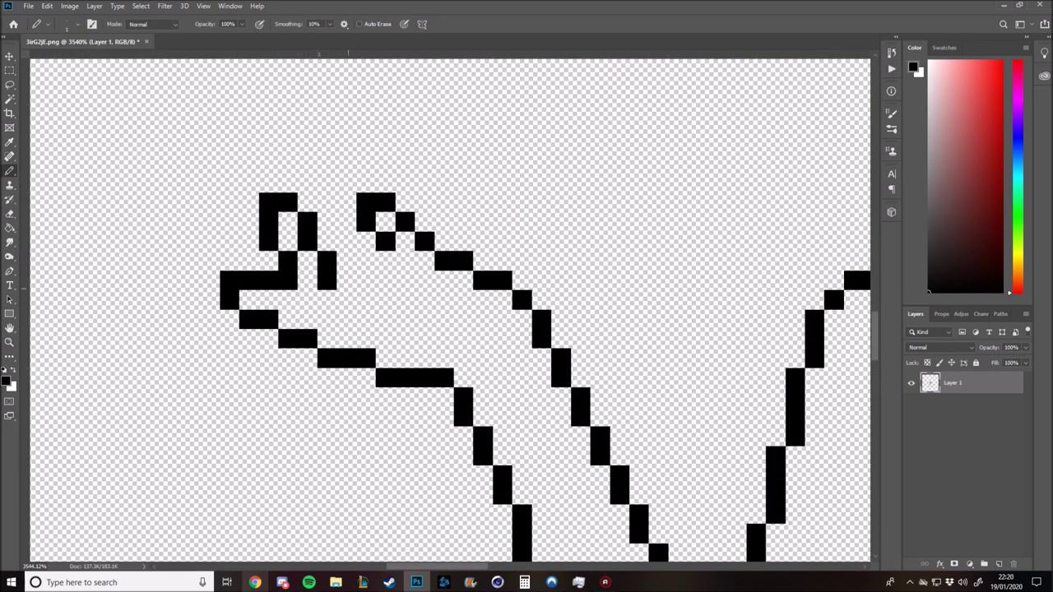
left_click_drag(307, 182, 327, 182)
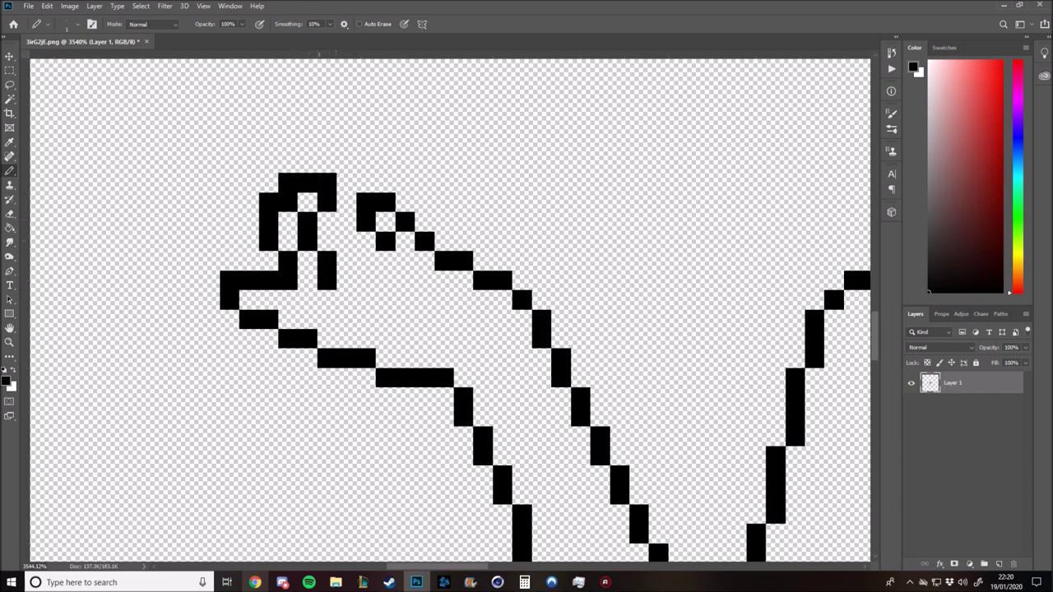
- Pencil two upright finger columns on the raised hand, redrawing a misplaced one
left_click_drag(345, 220, 366, 262)
key("e")
mouse_move(366, 202)
left_mouse_down()
mouse_move(405, 222)
mouse_move(365, 279)
left_mouse_up()
key("b")
left_click_drag(404, 183, 404, 279)
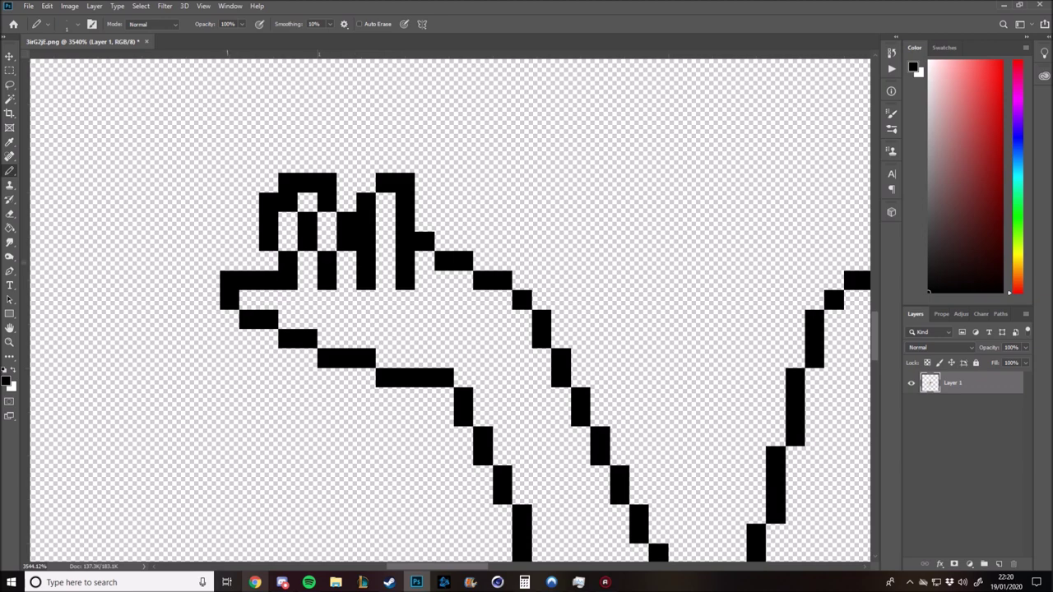
- Add thumb pixels along the raised hand's left edge, replacing a stray pixel
key("e")
left_click(229, 280)
key("b")
left_click_drag(229, 260, 209, 279)
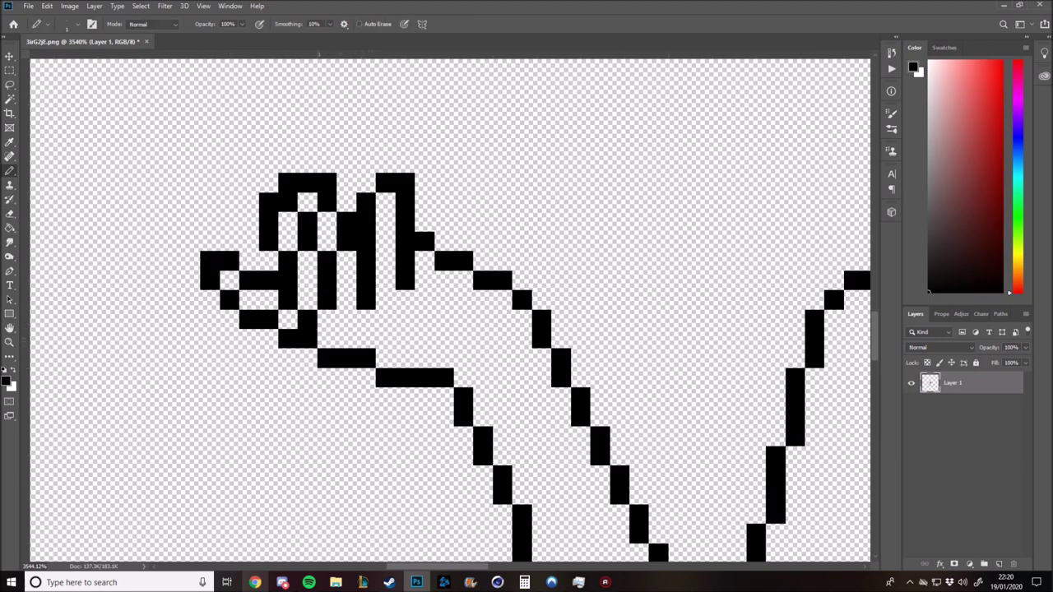
left_click_drag(405, 300, 424, 321)
scroll(425, 321, "up", 2)
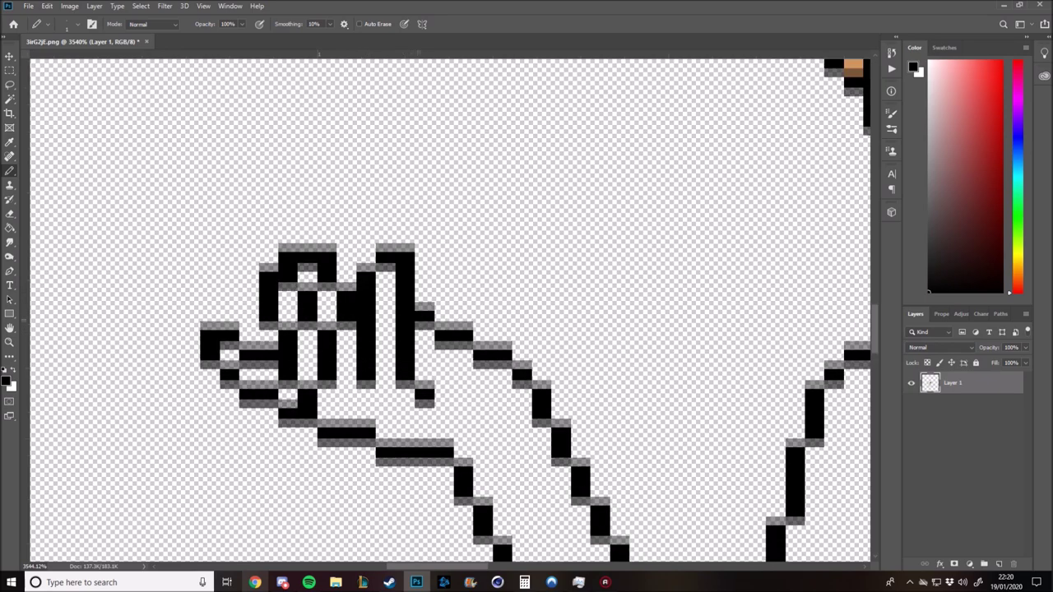
scroll(450, 310, "down", 5)
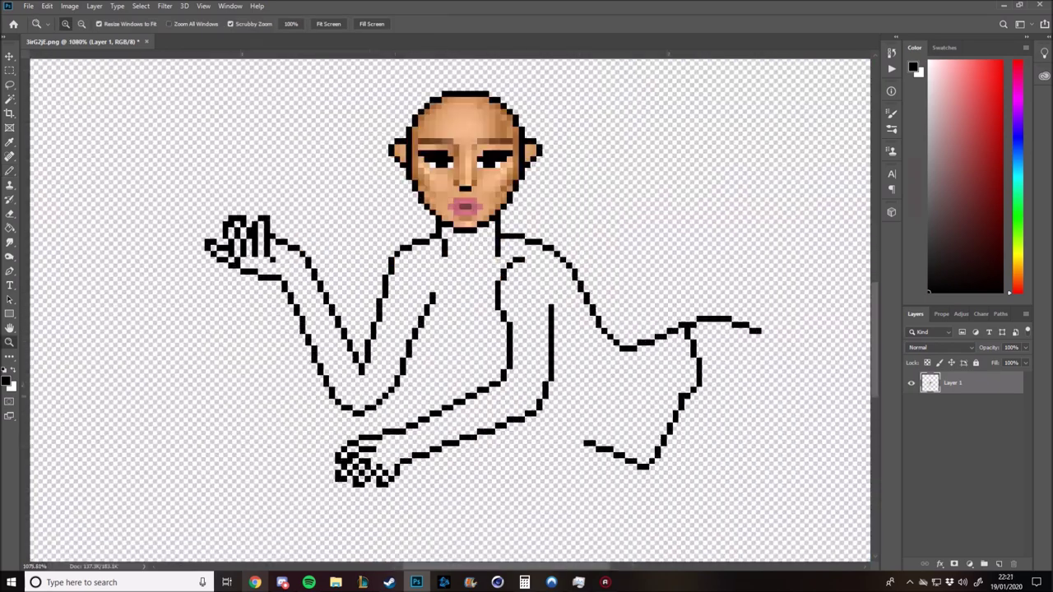
- Join the arm curve to the torso line with a connecting pencil stroke
scroll(329, 346, "up", 5)
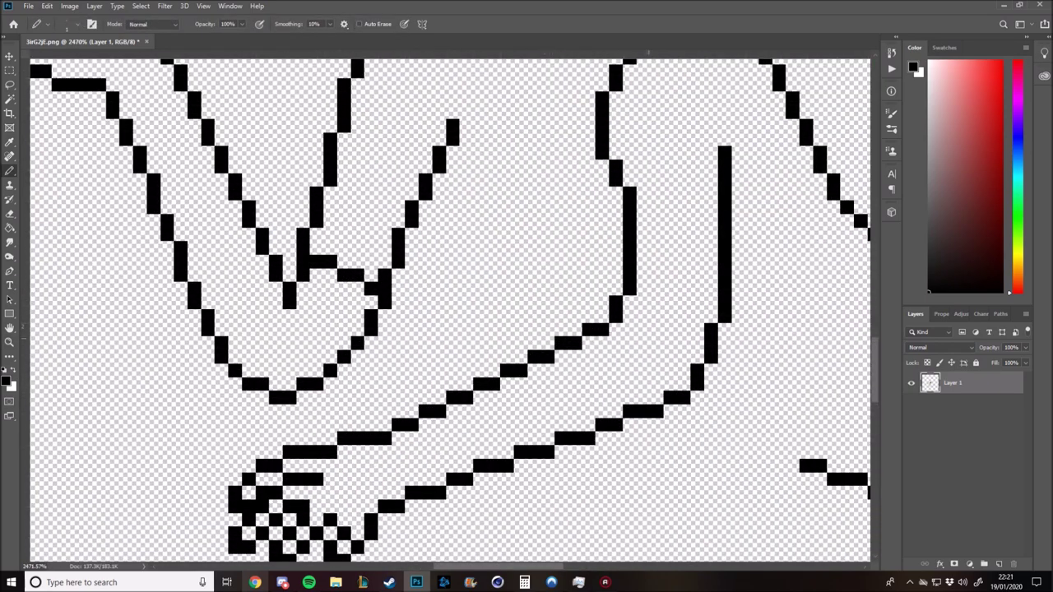
mouse_move(641, 303)
left_mouse_down()
mouse_move(704, 335)
mouse_move(711, 366)
left_mouse_up()
scroll(704, 336, "up", 2)
key("z")
scroll(450, 310, "down", 5)
scroll(450, 310, "up", 2)
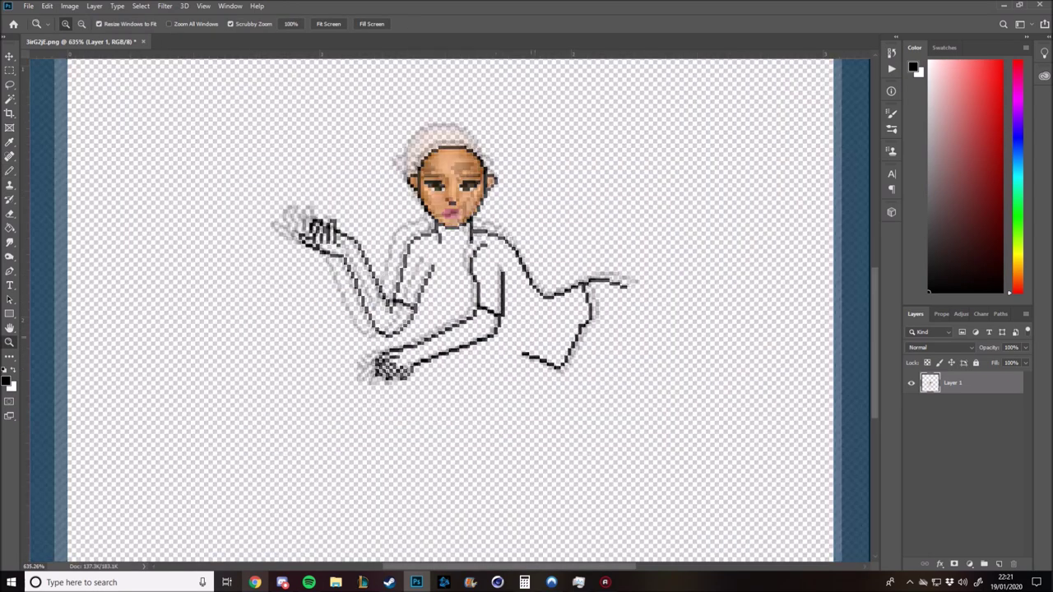
scroll(533, 349, "up", 5)
key("b")
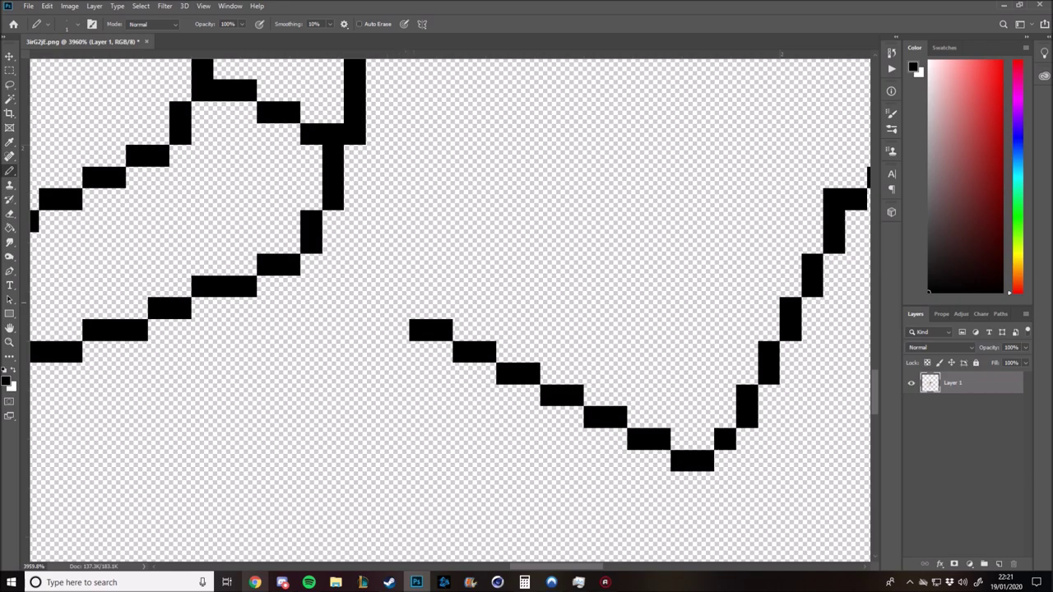
- Redraw the right arm's lower edge as a thin single-pixel diagonal staircase
key("e")
left_click_drag(419, 329, 666, 444)
key("b")
mouse_move(658, 438)
left_mouse_down()
mouse_move(615, 395)
mouse_move(321, 236)
left_mouse_up()
key("z")
scroll(321, 237, "down", 5)
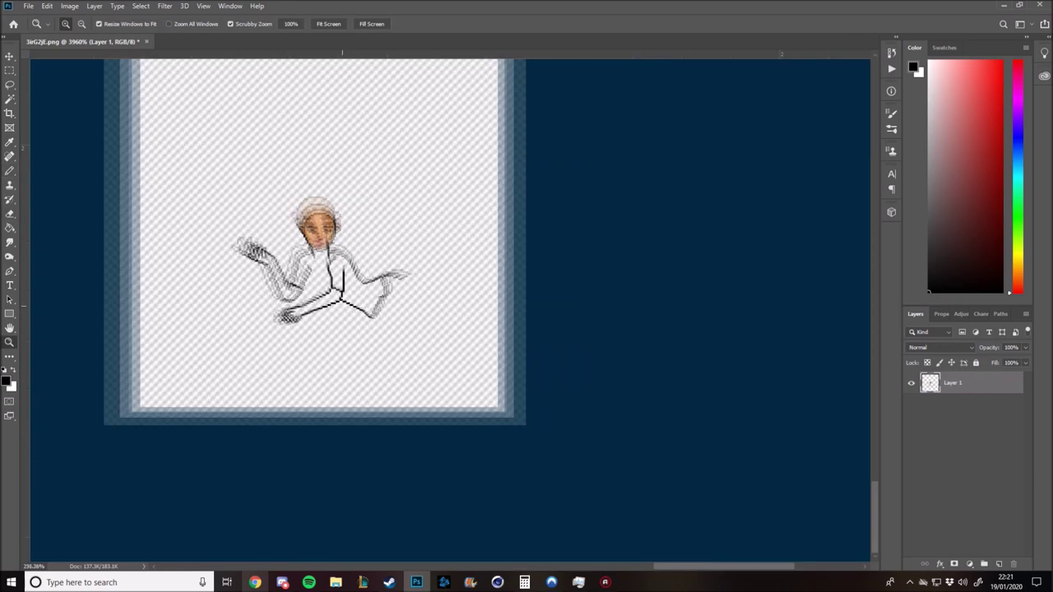
scroll(321, 237, "up", 5)
- Add a single black pixel and short pencil strokes on the upper torso
key("b")
left_click(256, 183)
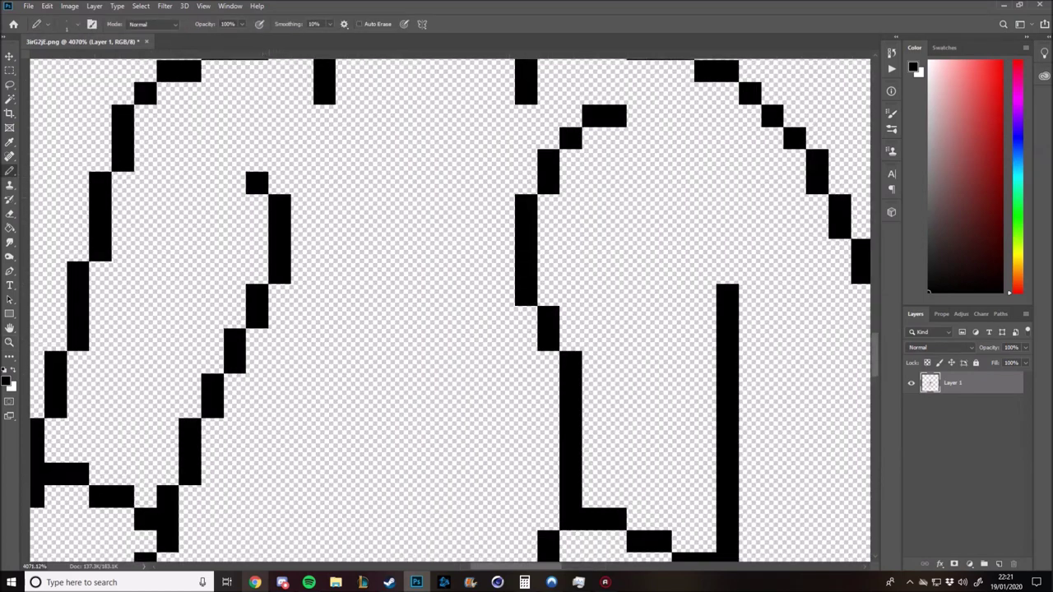
scroll(449, 311, "down", 2)
scroll(450, 310, "up", 1)
scroll(450, 311, "down", 2)
scroll(450, 310, "down", 1)
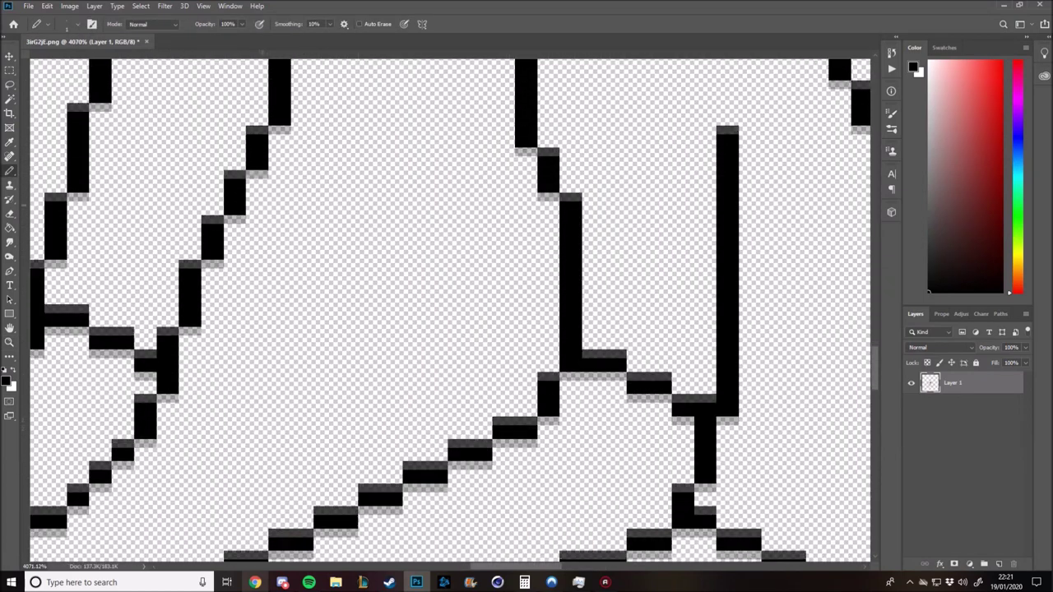
scroll(450, 310, "up", 1)
left_click_drag(212, 310, 291, 409)
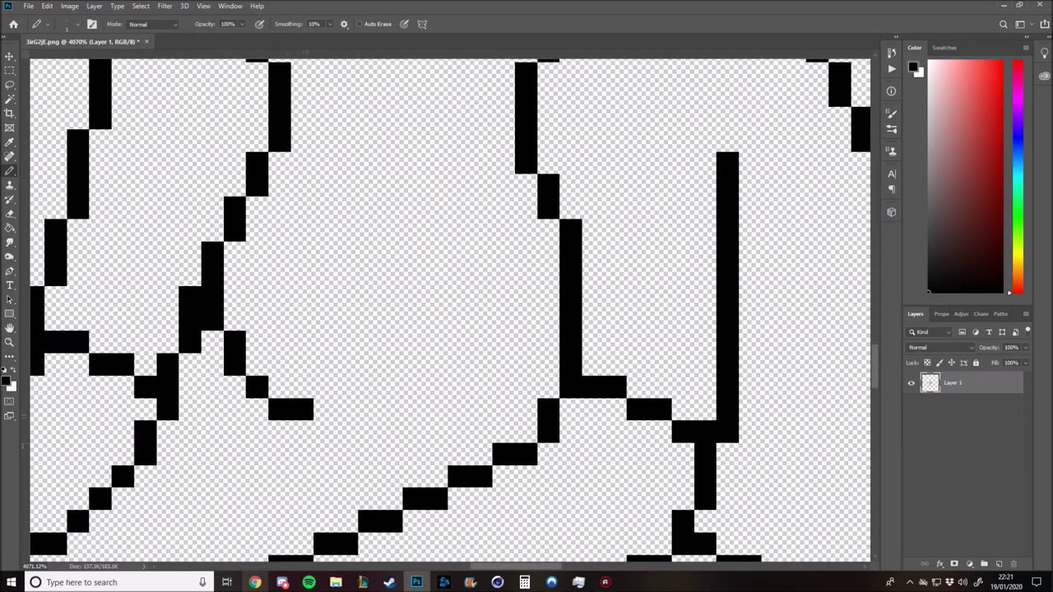
scroll(291, 410, "down", 2)
left_click_drag(305, 365, 491, 409)
scroll(450, 310, "up", 3)
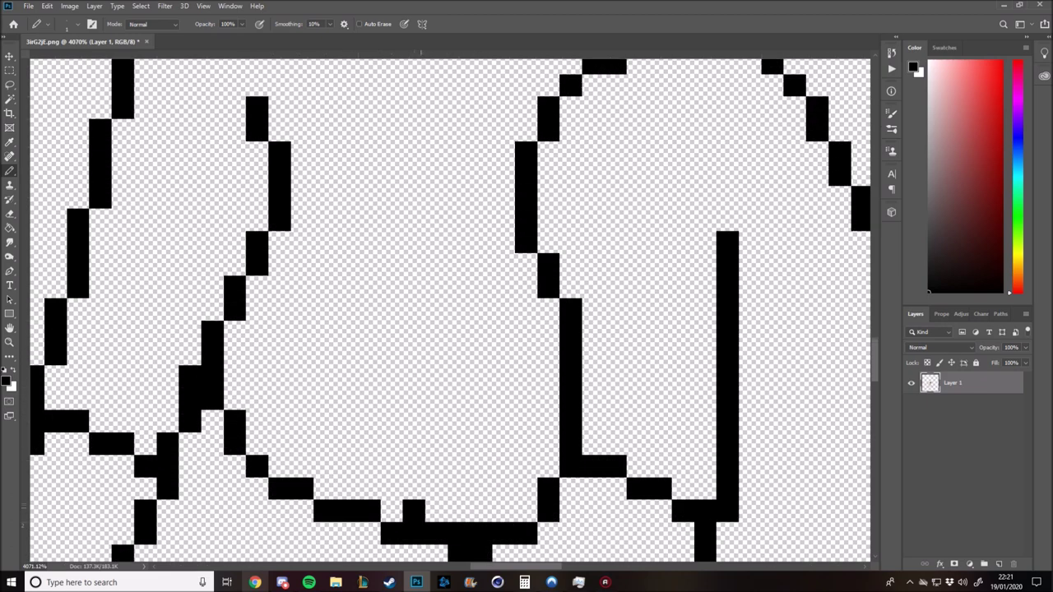
- Draw a vertical chest line between the arms and add short vertical torso strokes
left_click_drag(391, 478, 392, 284)
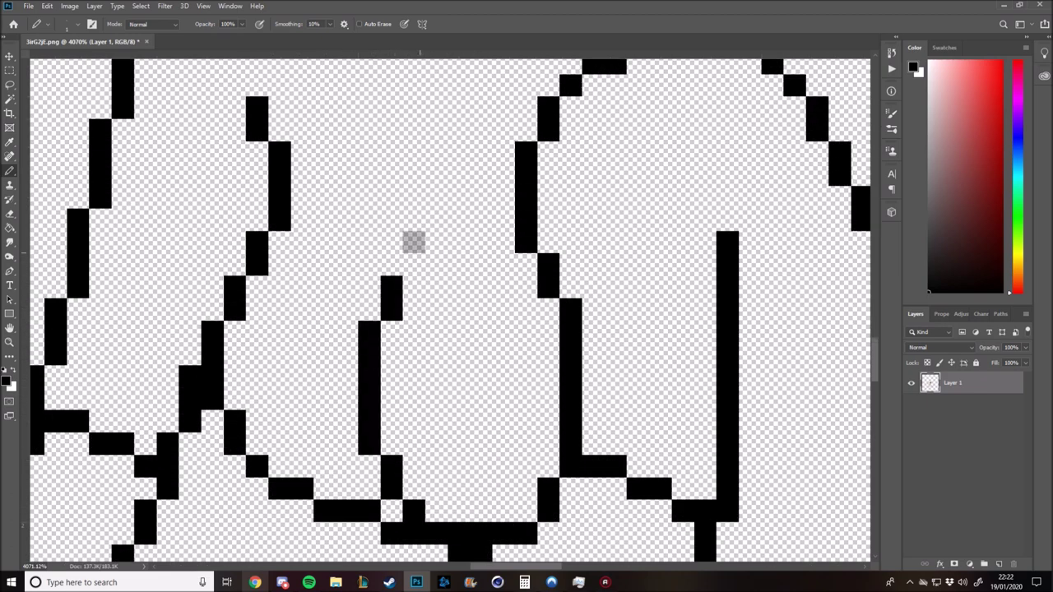
left_click_drag(391, 247, 391, 219)
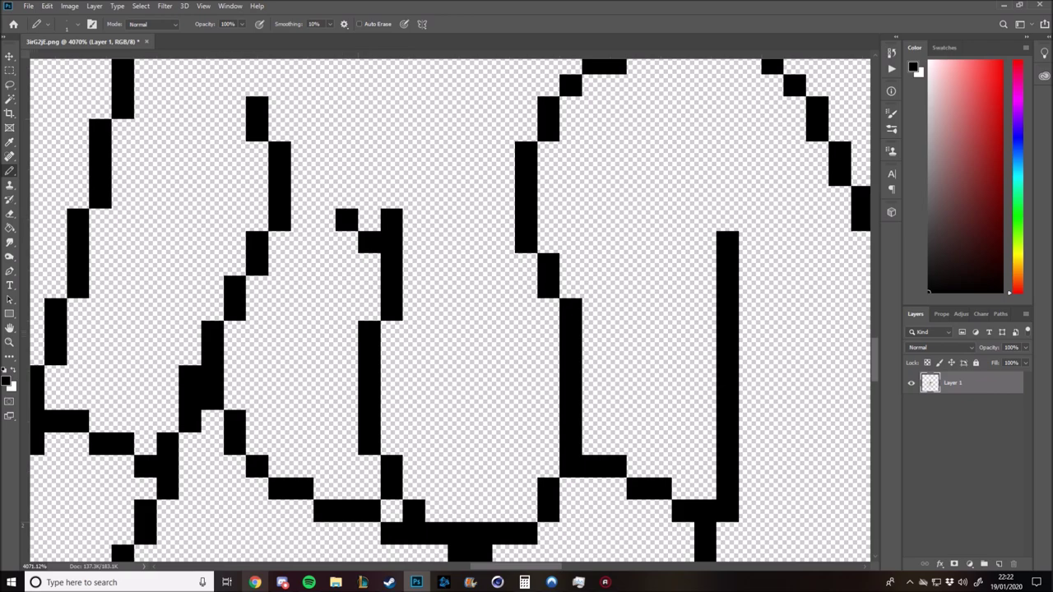
scroll(263, 329, "down", 10)
scroll(263, 329, "up", 9)
mouse_move(280, 370)
left_mouse_down()
mouse_move(257, 317)
mouse_move(294, 235)
left_mouse_up()
scroll(294, 236, "up", 5)
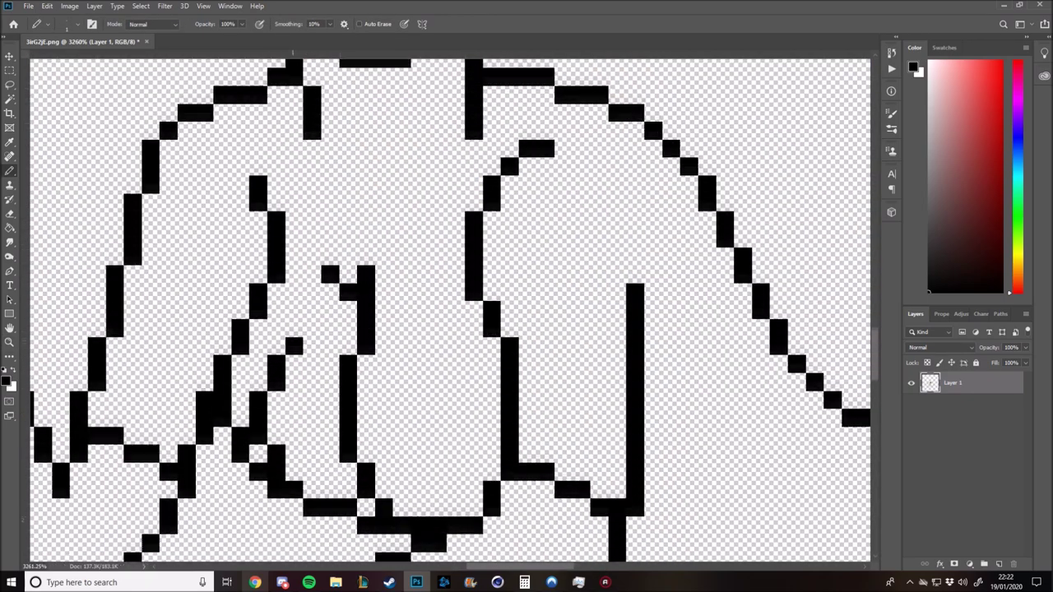
left_click(329, 392)
mouse_move(329, 418)
left_mouse_down()
mouse_move(330, 456)
mouse_move(294, 255)
left_mouse_up()
scroll(330, 457, "up", 8)
scroll(294, 255, "down", 7)
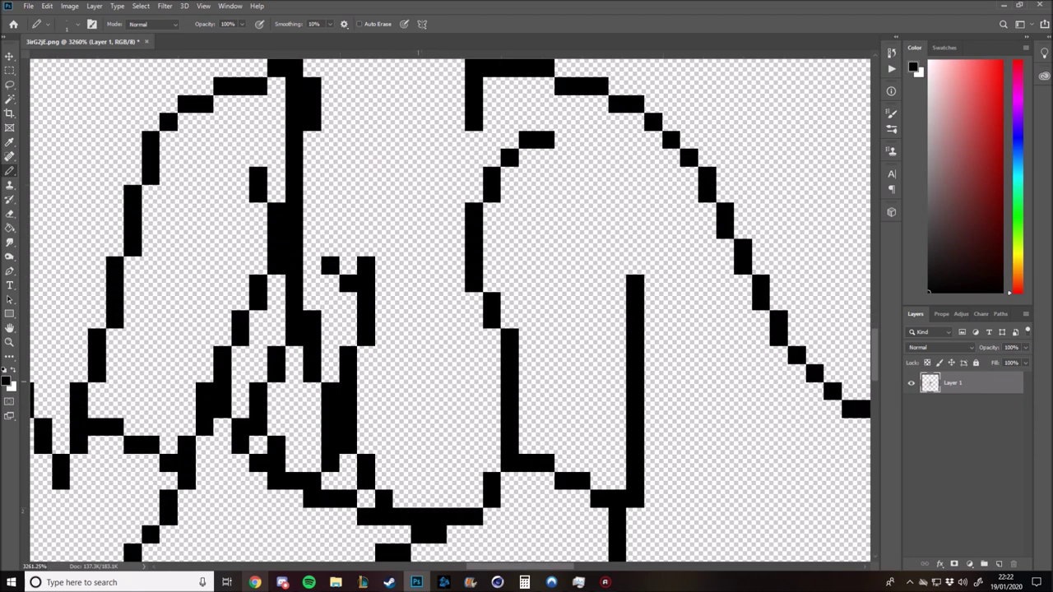
- Lengthen the black column below the chin and add a diagonal collar stroke
mouse_move(438, 469)
left_mouse_down()
mouse_move(437, 421)
mouse_move(475, 353)
mouse_move(437, 304)
left_mouse_up()
scroll(475, 354, "up", 1)
scroll(437, 305, "up", 4)
left_click_drag(438, 378, 437, 333)
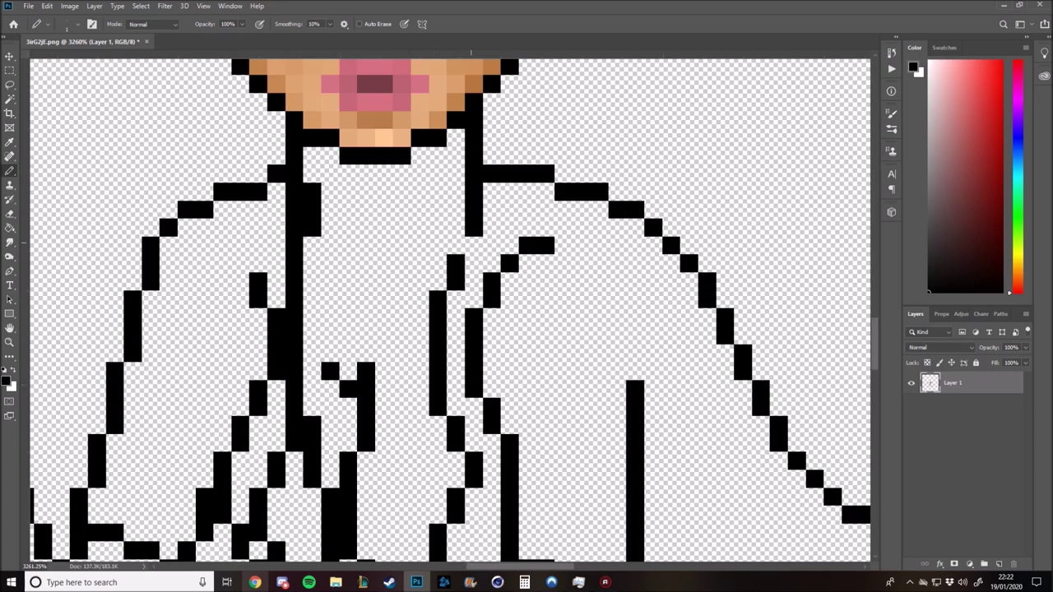
left_click_drag(545, 192, 474, 263)
scroll(475, 263, "down", 6)
scroll(475, 263, "up", 5)
scroll(450, 310, "down", 2)
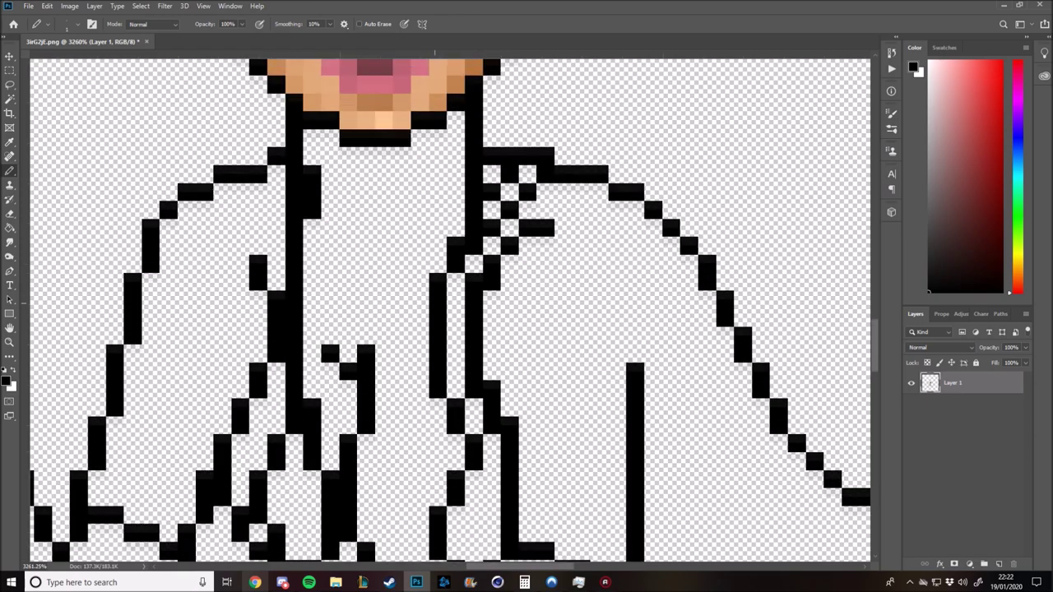
scroll(449, 310, "up", 2)
scroll(450, 310, "up", 2)
scroll(450, 310, "down", 6)
- Pencil a vertical right edge down to the drapery's bottom line, squaring off the bent leg
scroll(450, 311, "down", 10)
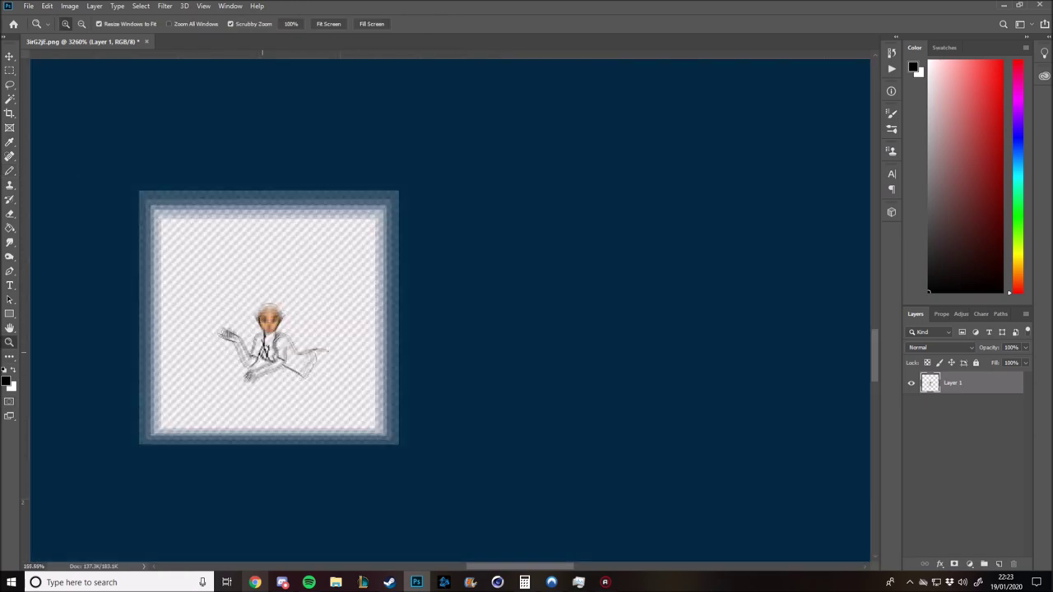
scroll(450, 310, "up", 8)
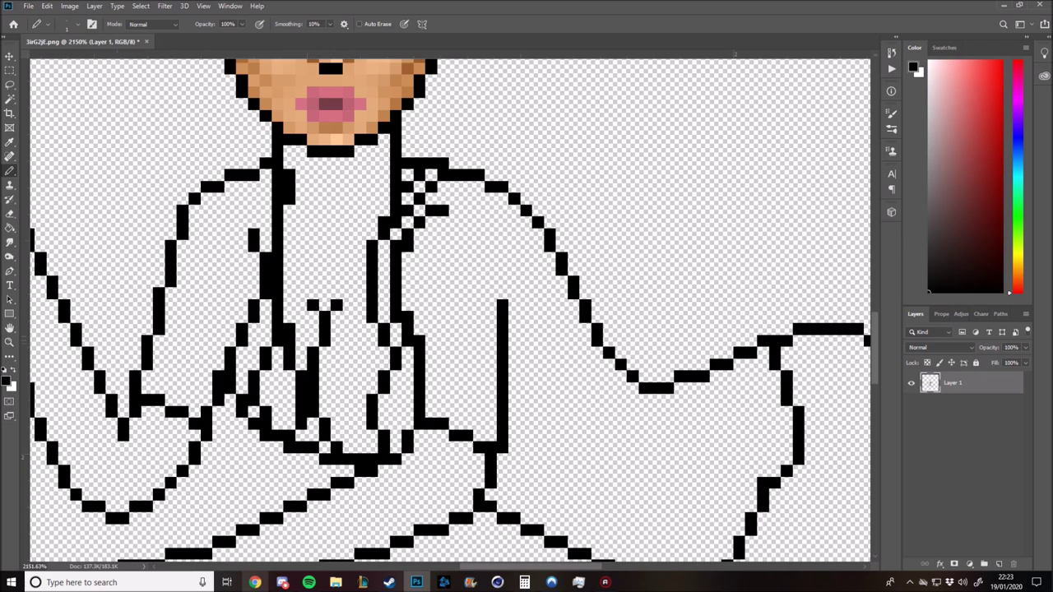
scroll(329, 271, "down", 8)
scroll(329, 271, "up", 6)
scroll(329, 271, "up", 2)
left_click(329, 271)
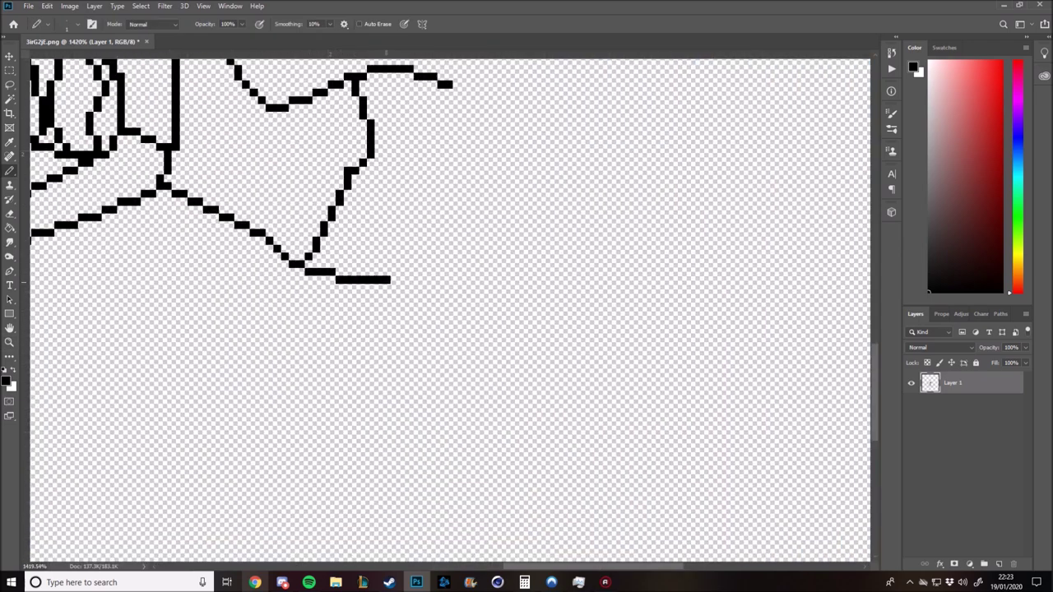
left_click_drag(448, 88, 448, 290)
scroll(448, 290, "down", 5)
key("z")
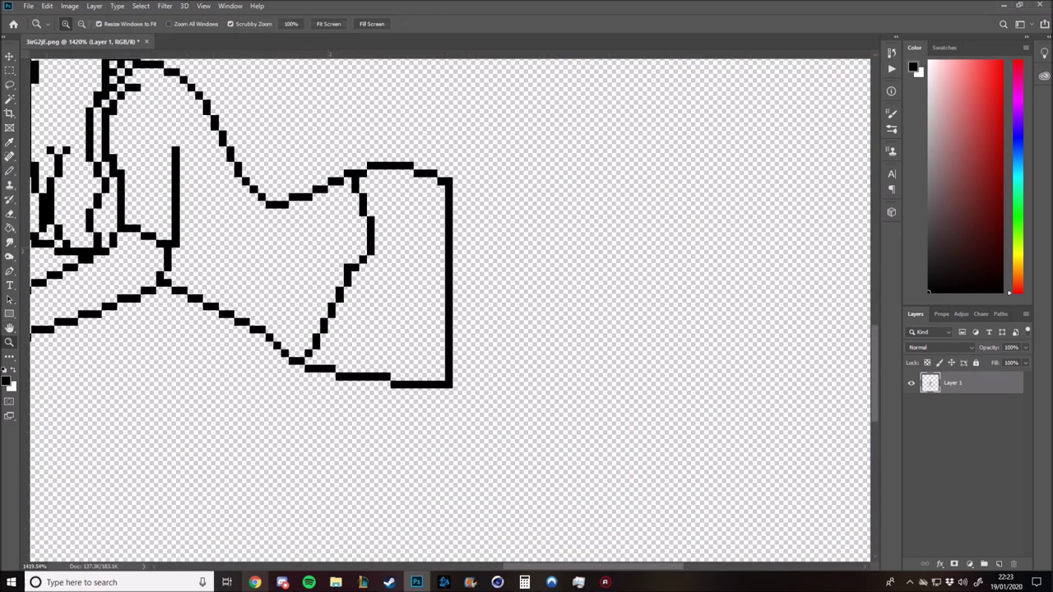
scroll(452, 493, "up", 3)
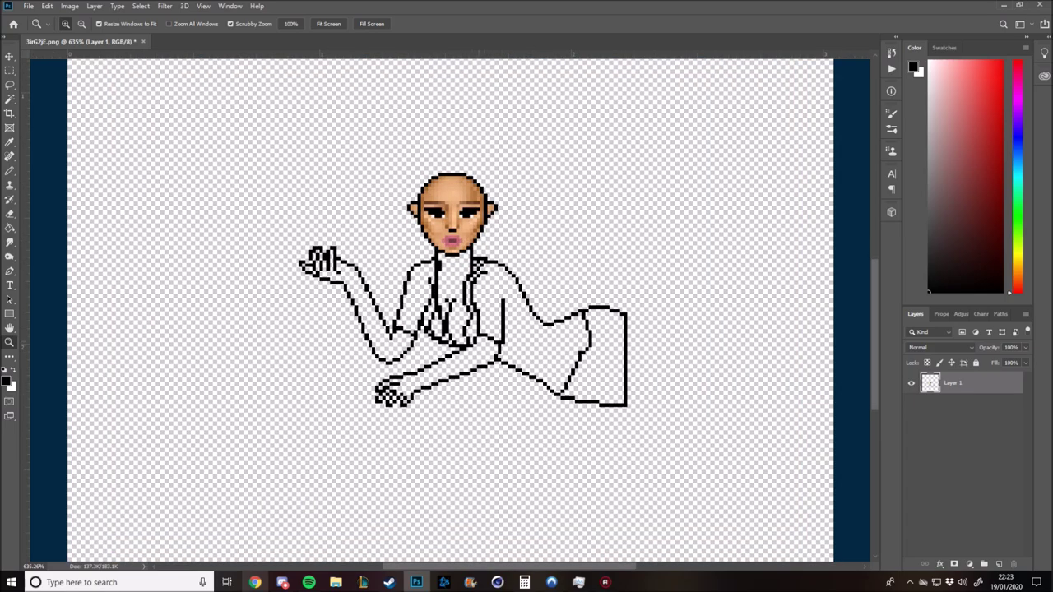
scroll(575, 338, "up", 5)
scroll(575, 338, "down", 4)
scroll(574, 338, "up", 4)
- Erase stray pixels in the right outline and redraw the curve downward
key("e")
left_click_drag(633, 300, 633, 341)
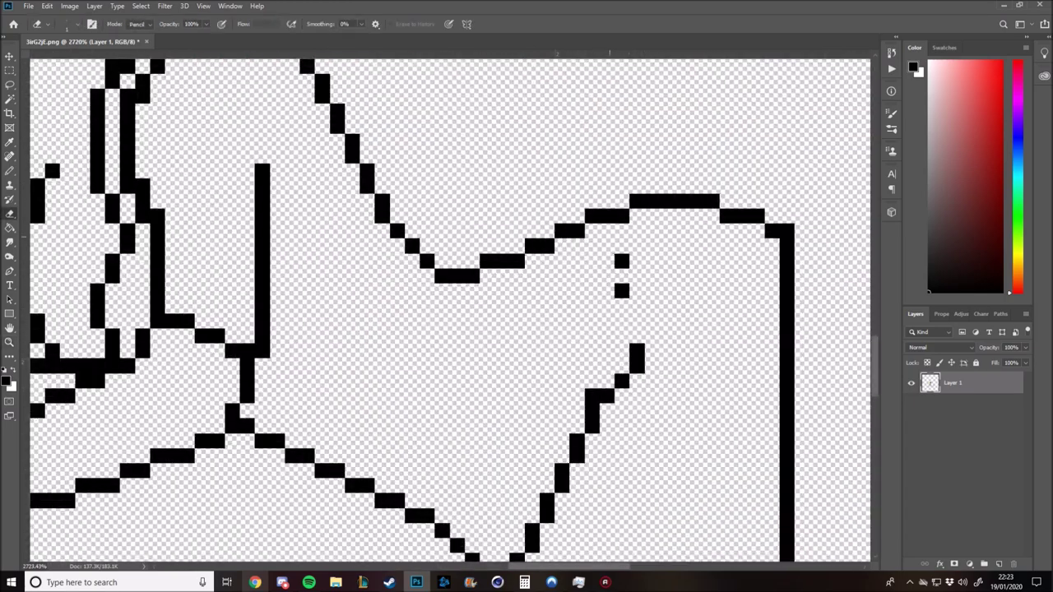
key("b")
mouse_move(636, 216)
left_mouse_down()
mouse_move(651, 243)
mouse_move(651, 337)
left_mouse_up()
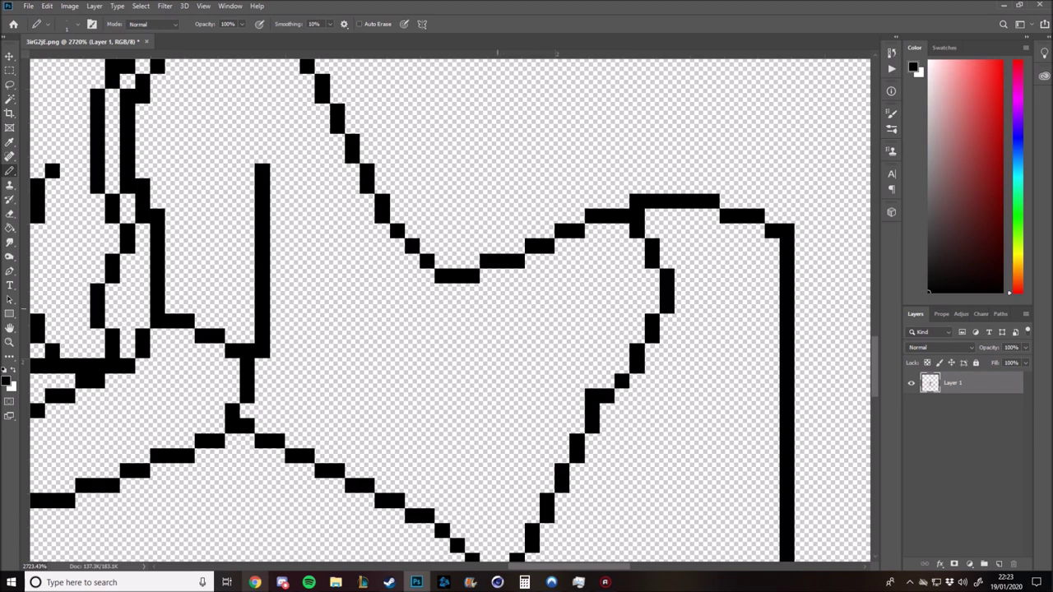
scroll(450, 310, "down", 2)
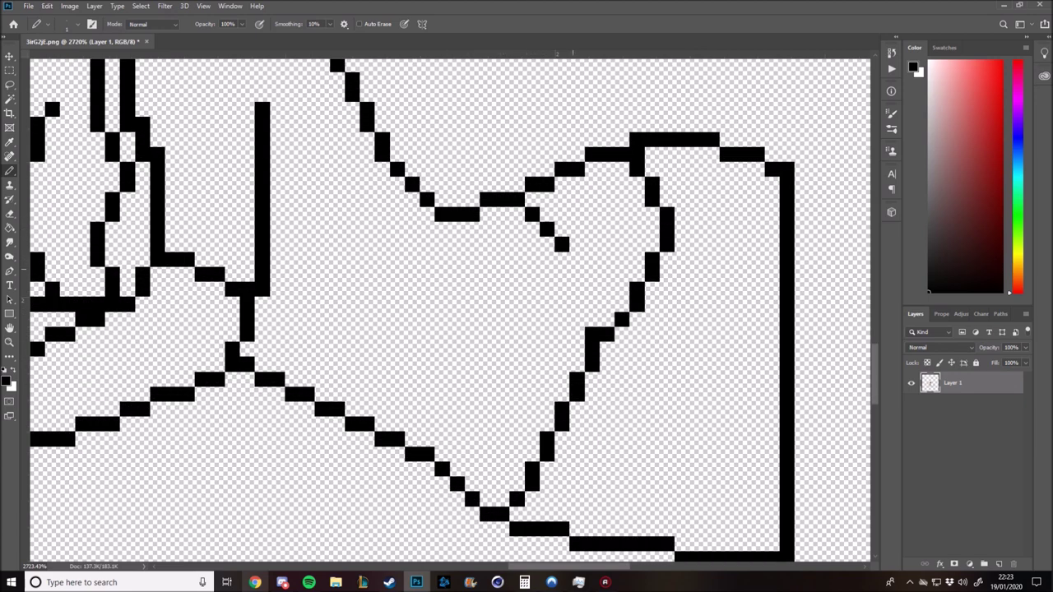
- Draw a vertical fold and two crossing diagonal folds inside the lap shape
mouse_move(562, 251)
left_mouse_down()
mouse_move(591, 325)
mouse_move(607, 267)
mouse_move(561, 214)
left_mouse_up()
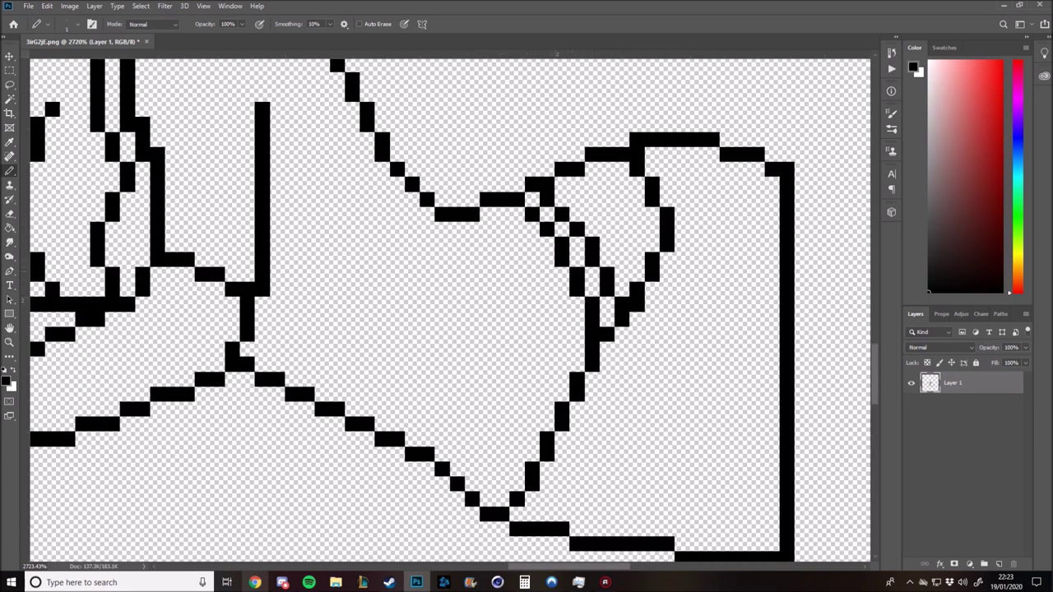
left_click_drag(456, 453, 510, 423)
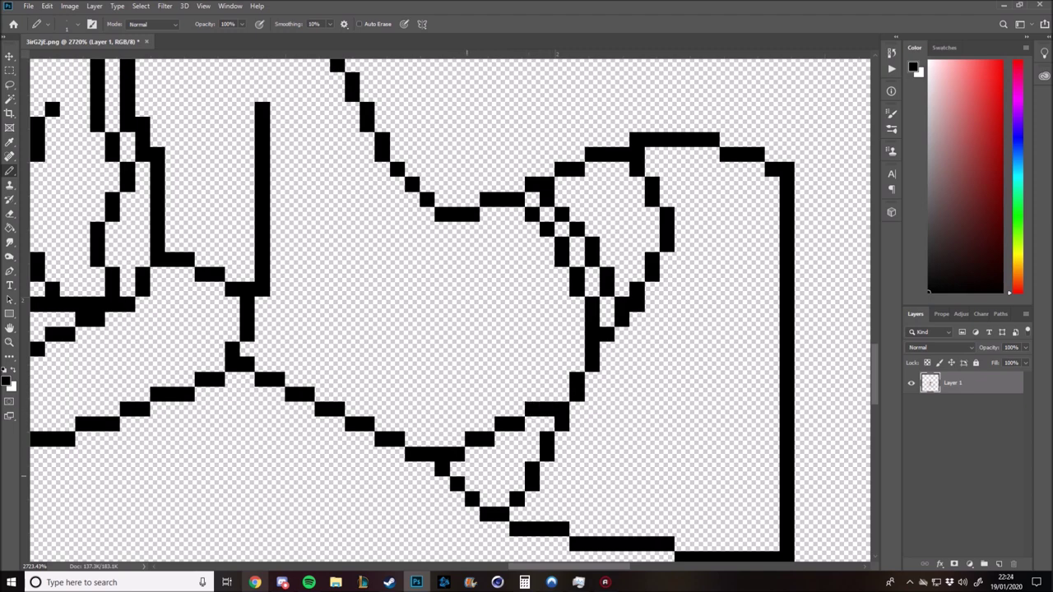
left_click_drag(471, 470, 533, 437)
scroll(449, 310, "up", 2)
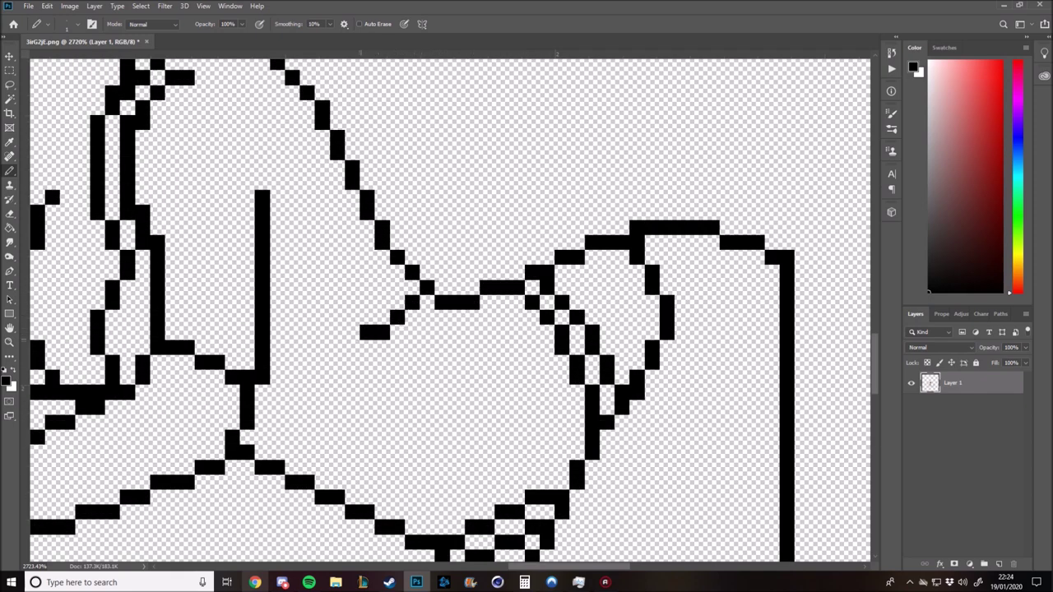
- Extend a short line down-left and double the arm's diagonal staircase line
left_click_drag(361, 340, 304, 363)
left_click_drag(262, 422, 420, 325)
key("z")
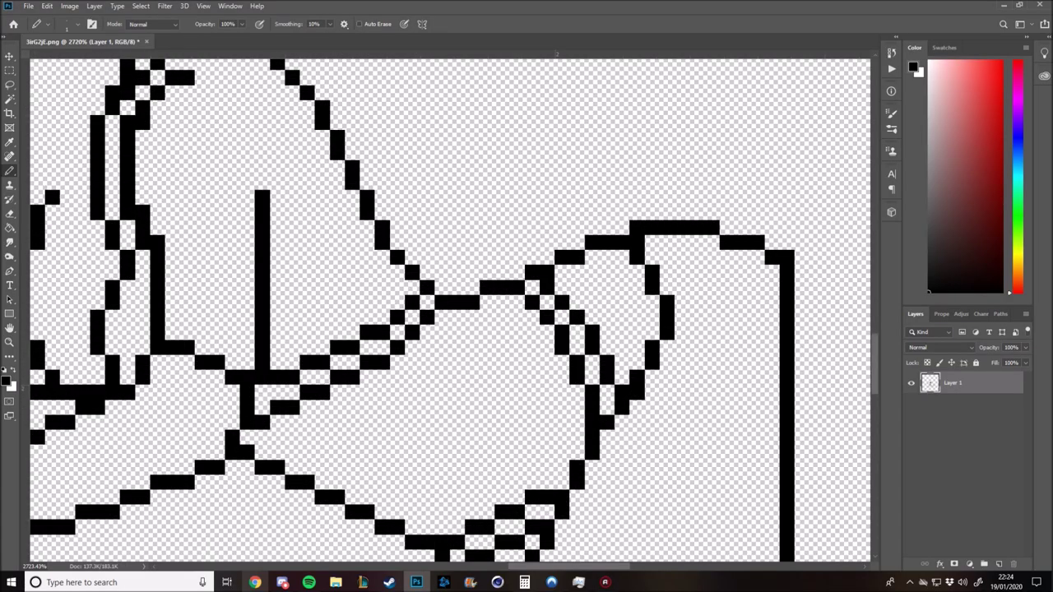
scroll(346, 296, "up", 3)
- Zoom in on the outline and shift one stepped line segment down a pixel
scroll(345, 296, "down", 4)
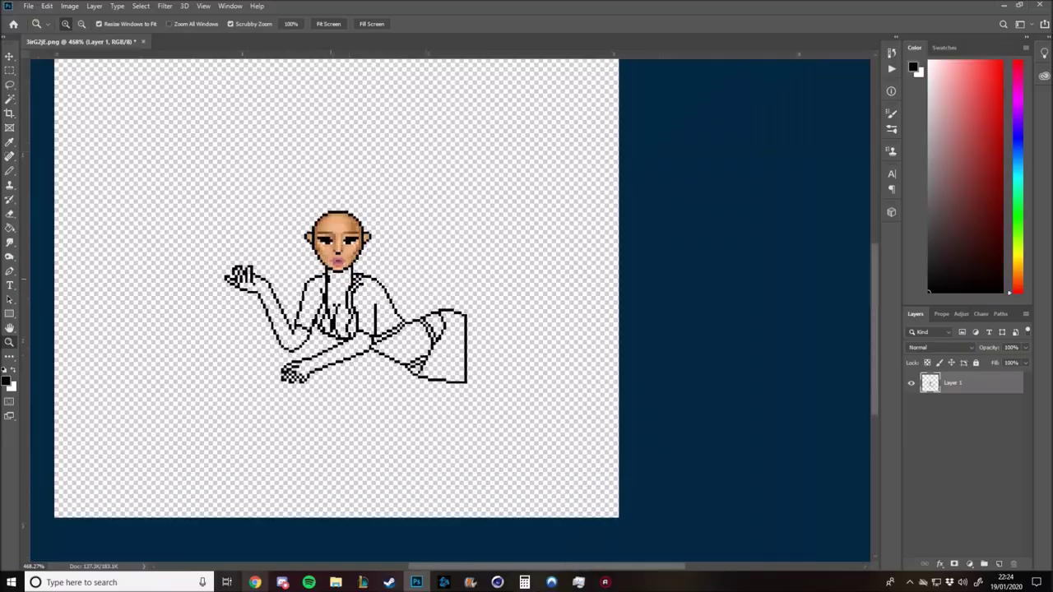
scroll(345, 296, "up", 3)
scroll(346, 296, "down", 3)
scroll(338, 304, "up", 2)
scroll(337, 304, "up", 1)
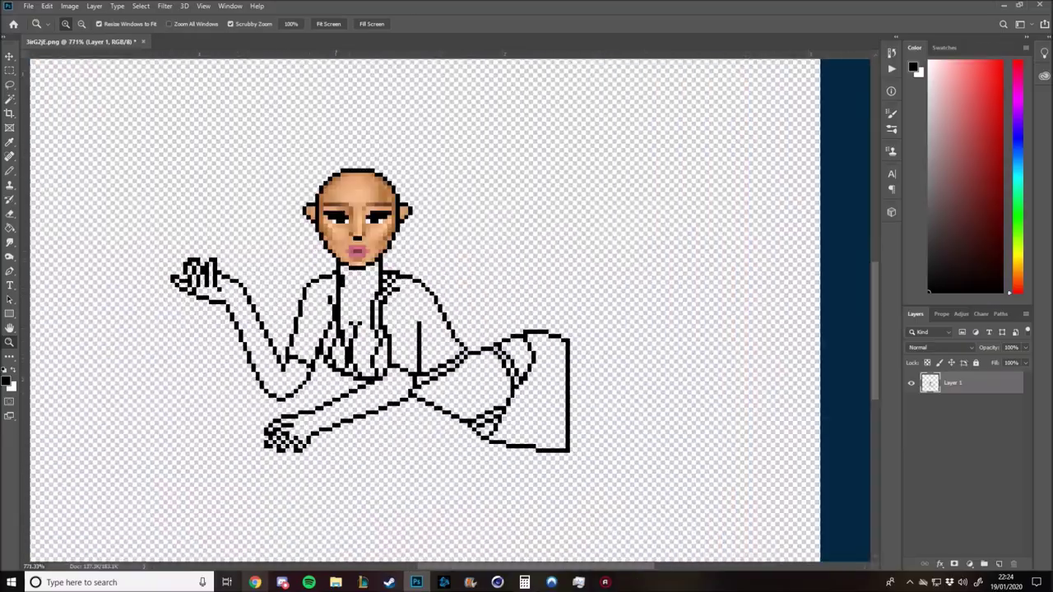
scroll(337, 304, "up", 3)
scroll(337, 304, "down", 3)
scroll(436, 412, "up", 1)
scroll(436, 411, "up", 1)
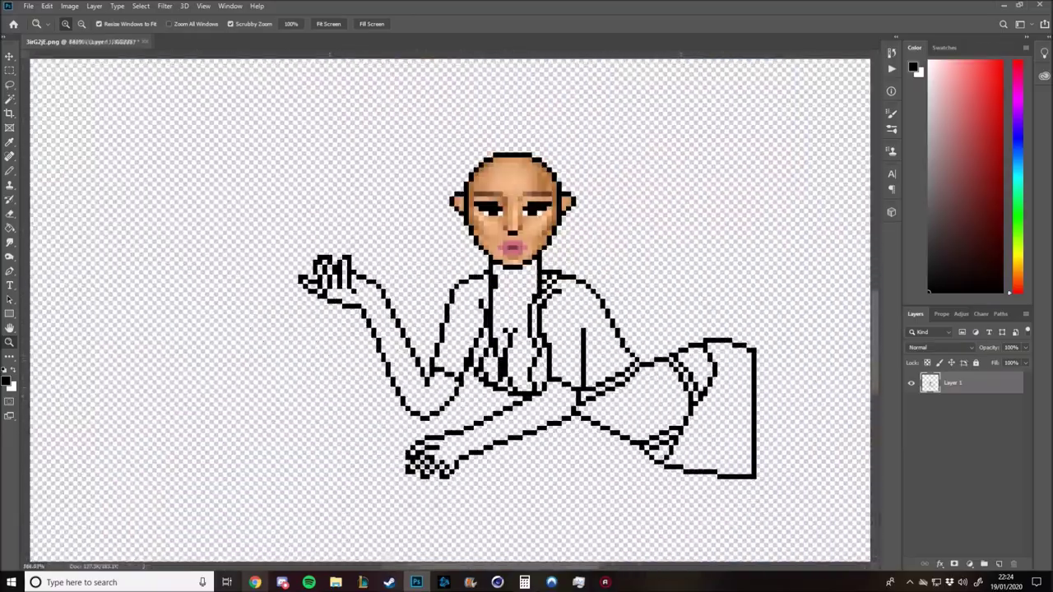
scroll(436, 411, "up", 2)
scroll(436, 411, "up", 1)
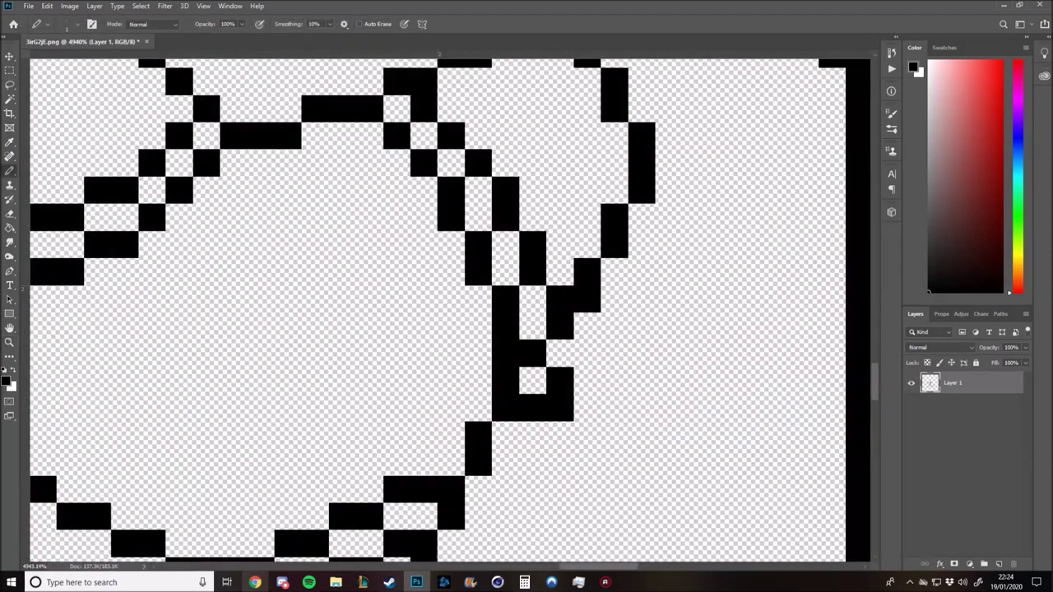
scroll(436, 411, "down", 4)
scroll(436, 412, "up", 2)
scroll(339, 428, "down", 3)
scroll(339, 429, "up", 5)
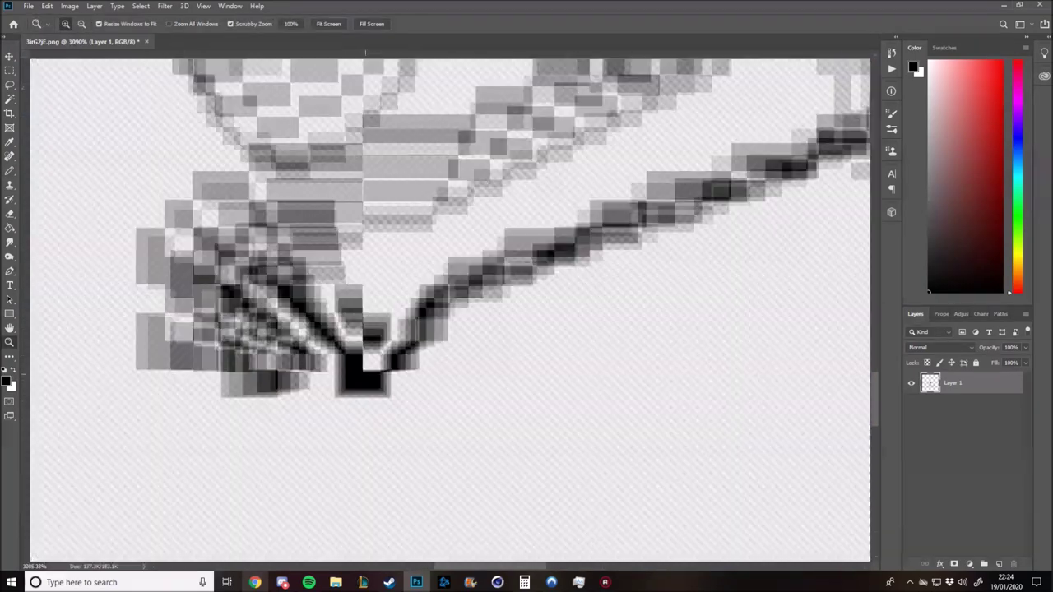
key("b")
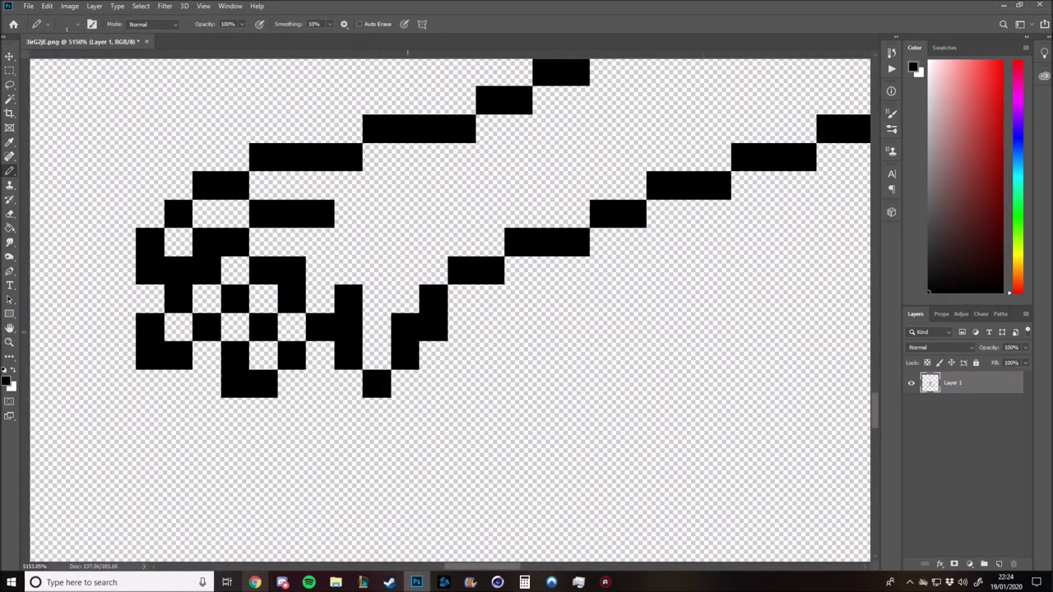
key("z")
scroll(448, 309, "down", 2)
scroll(448, 308, "down", 2)
scroll(449, 309, "up", 3)
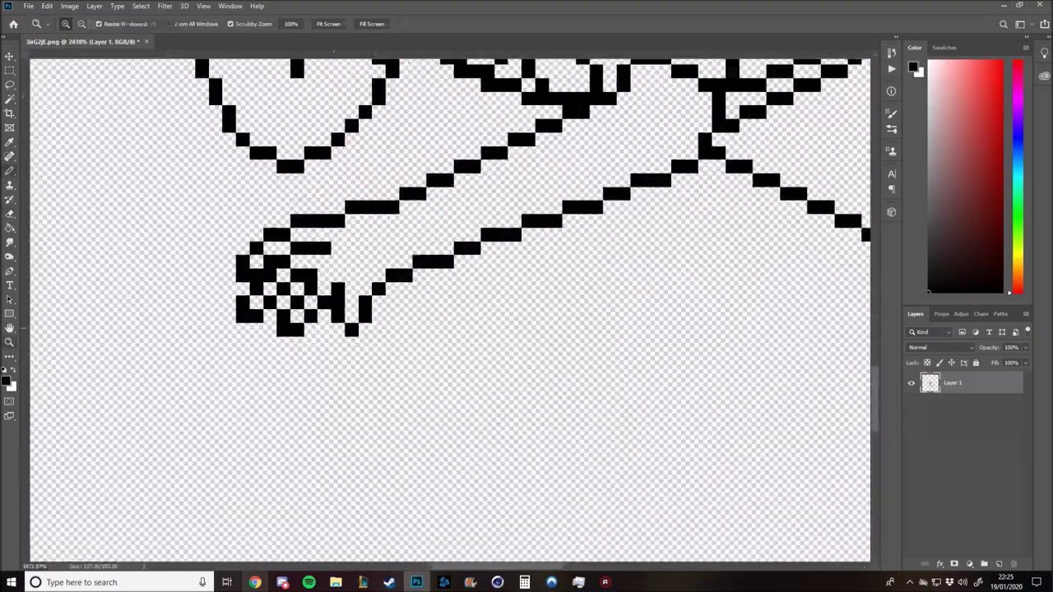
scroll(448, 308, "down", 1)
scroll(449, 309, "down", 2)
scroll(448, 309, "up", 2)
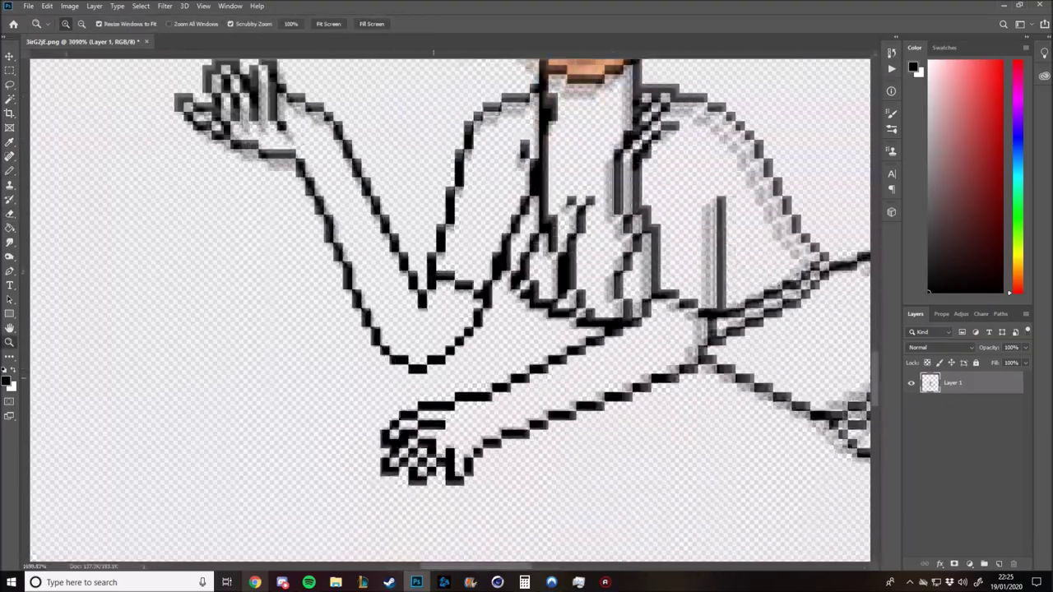
scroll(448, 309, "down", 2)
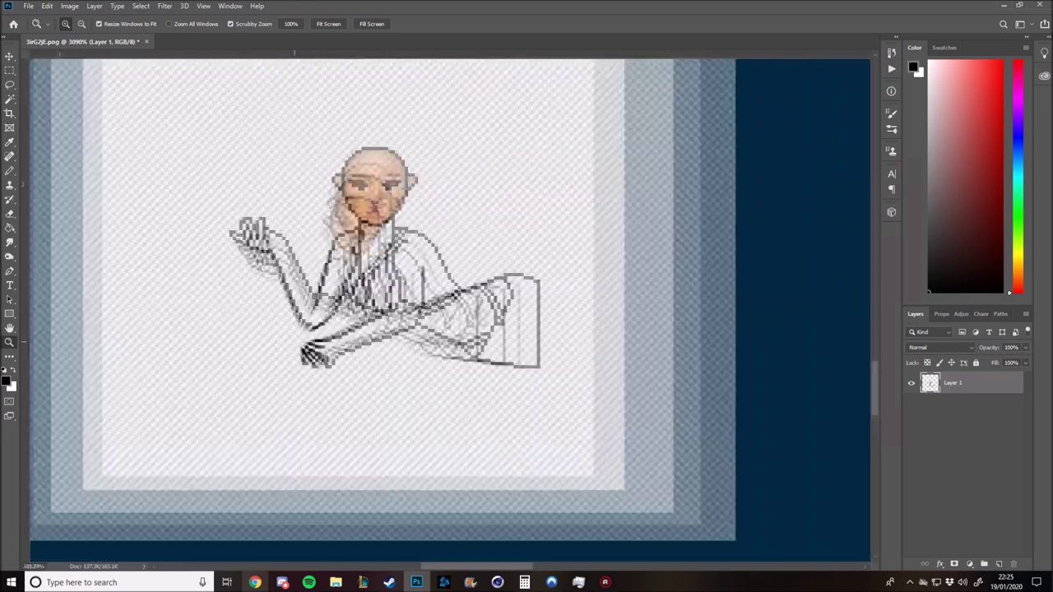
scroll(448, 309, "up", 2)
scroll(448, 308, "down", 2)
scroll(448, 308, "up", 2)
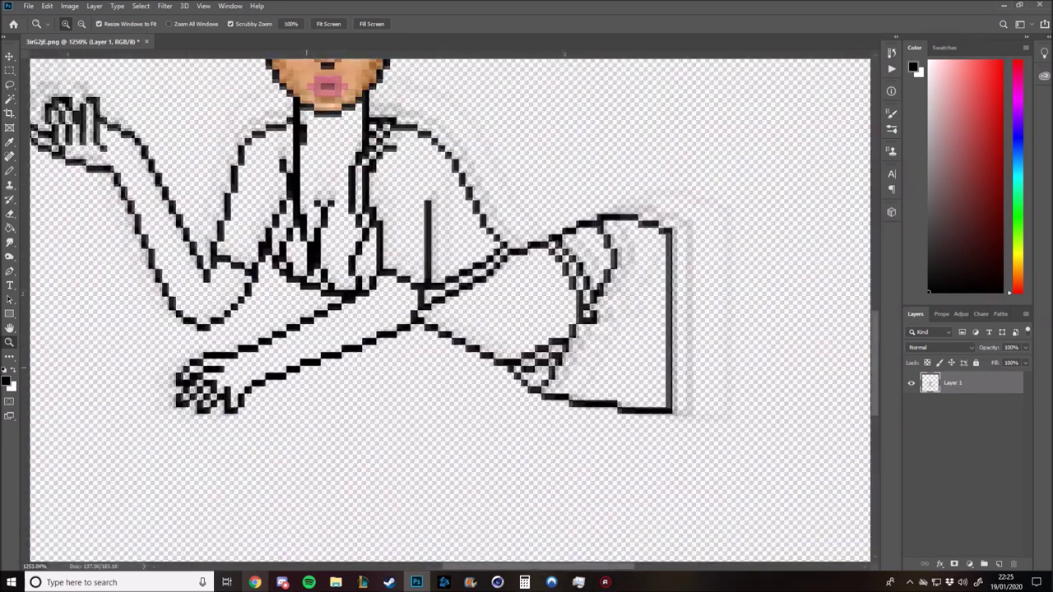
scroll(312, 336, "up", 2)
key("b")
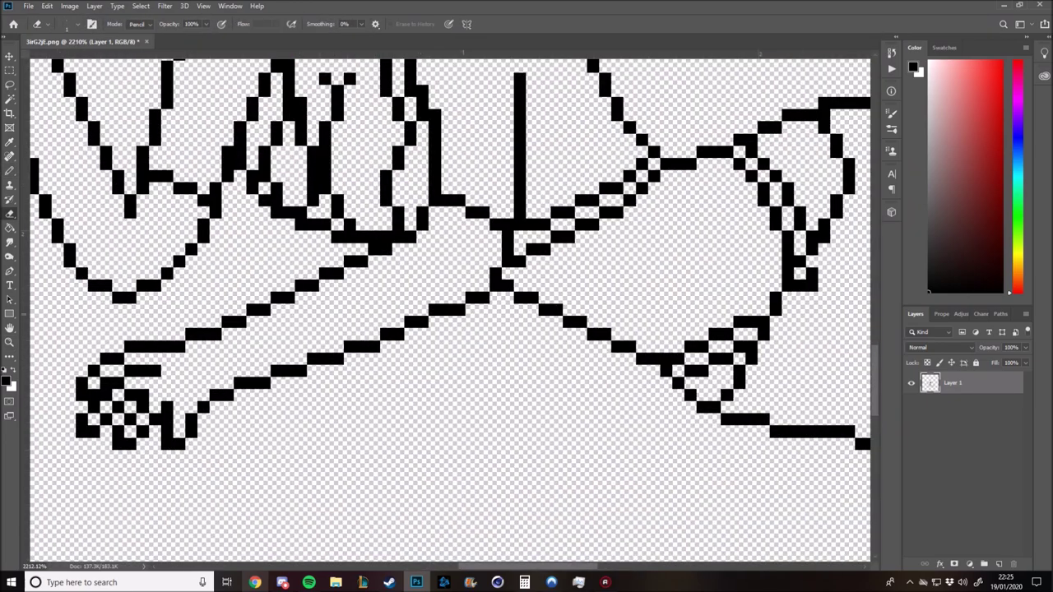
left_click(434, 321)
- Inspect the torso and arm outline pixels up close, alternating Pencil, Eraser and Zoom
scroll(444, 305, "down", 2)
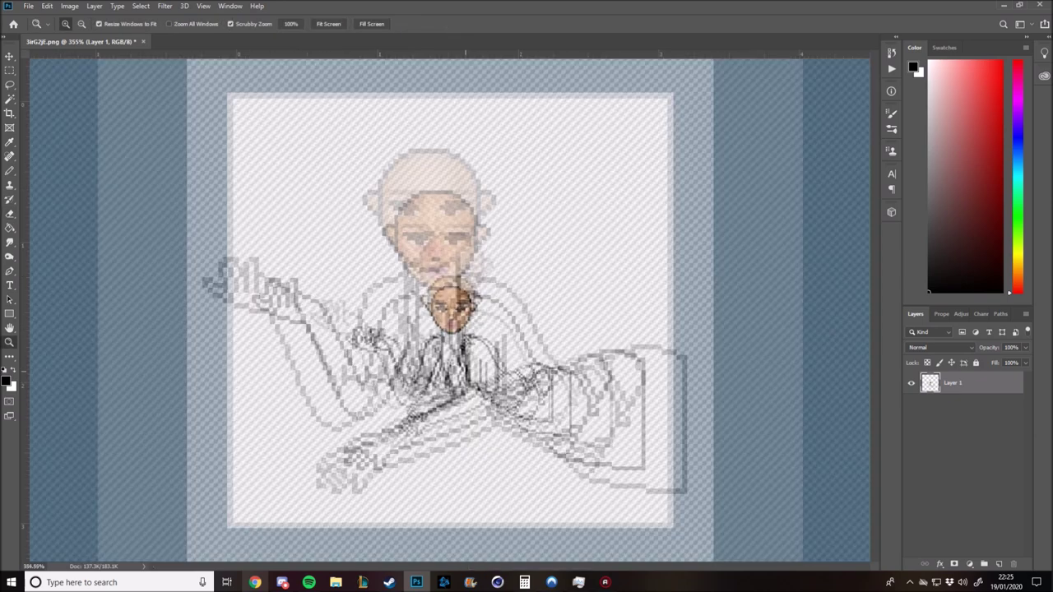
scroll(444, 304, "up", 3)
scroll(322, 406, "down", 2)
scroll(322, 406, "up", 2)
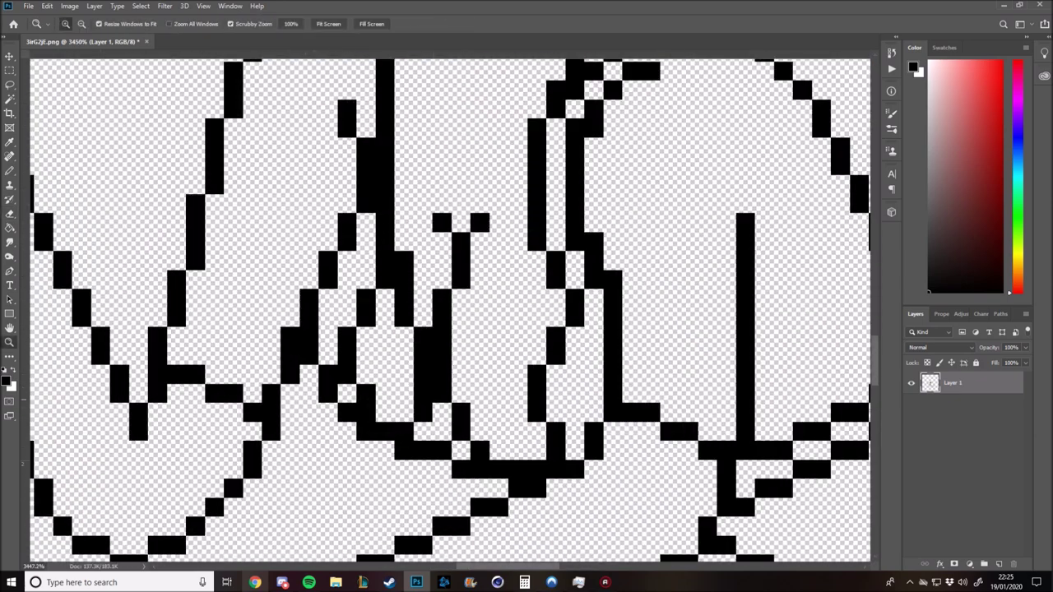
scroll(322, 407, "up", 2)
key("b")
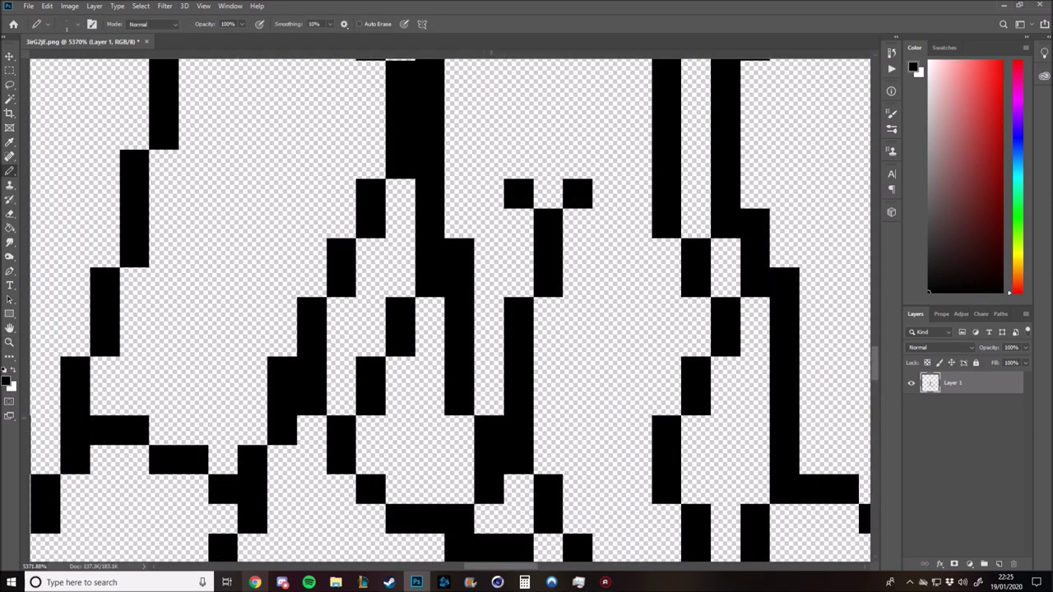
key("z")
scroll(444, 304, "down", 3)
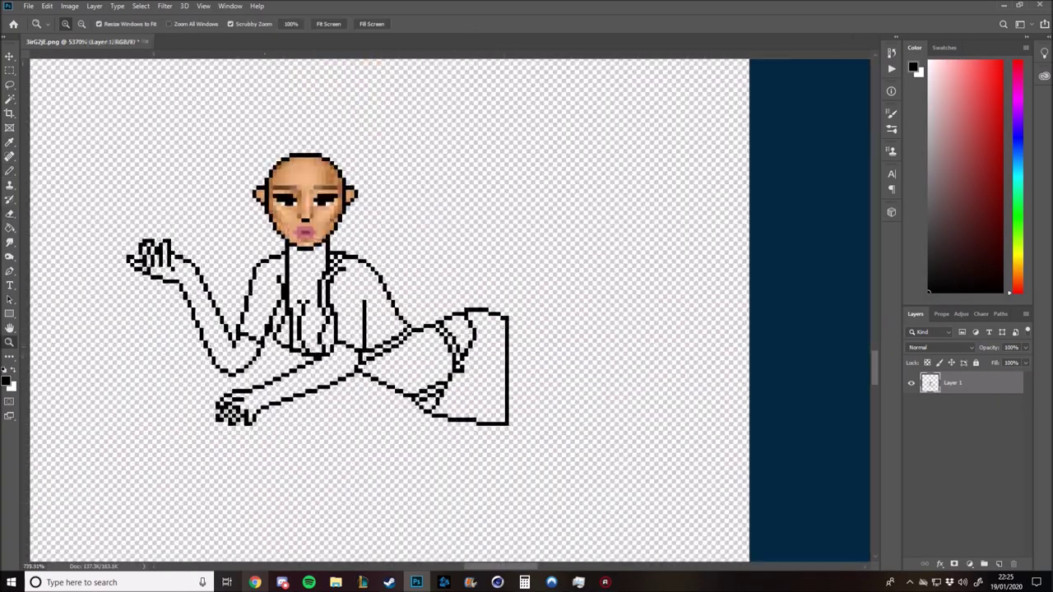
scroll(445, 305, "up", 2)
scroll(445, 312, "up", 1)
scroll(444, 312, "up", 2)
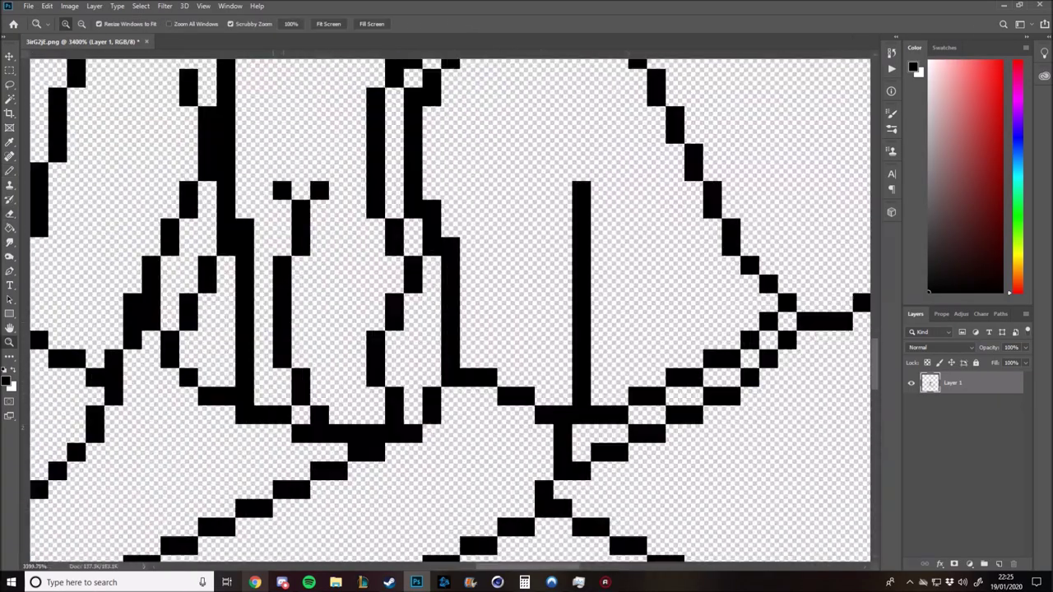
scroll(444, 313, "up", 1)
key("b")
key("z")
scroll(444, 313, "down", 5)
scroll(444, 312, "up", 2)
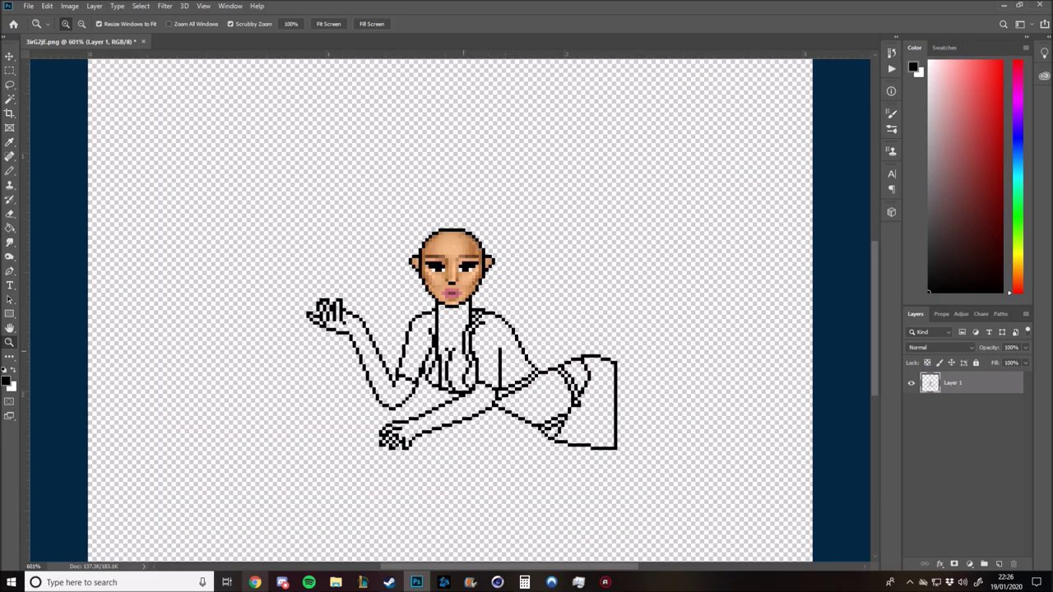
scroll(444, 312, "up", 2)
scroll(444, 312, "up", 1)
key("b")
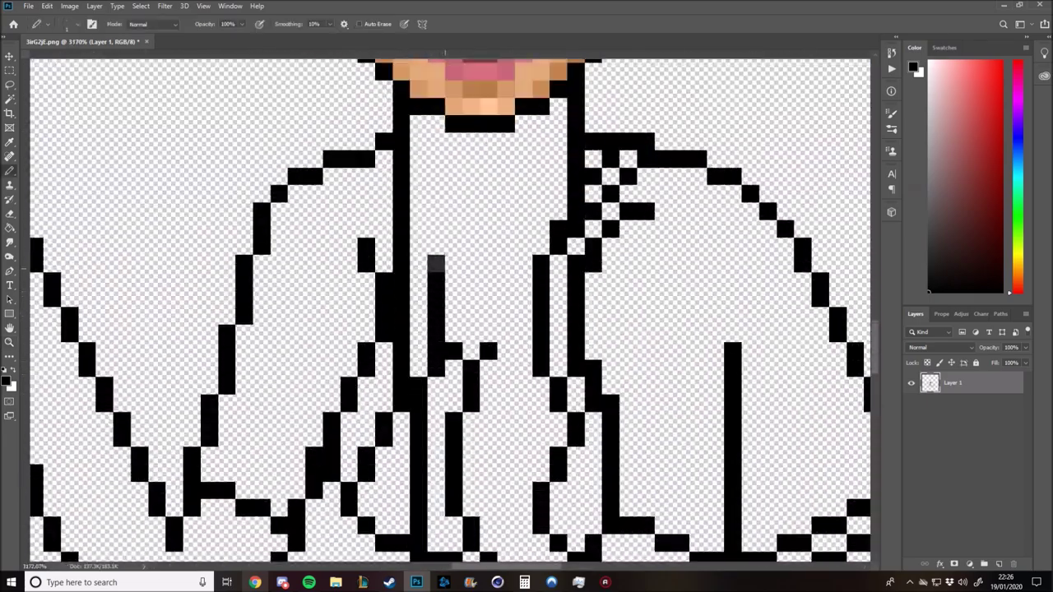
scroll(436, 263, "up", 1)
scroll(436, 263, "down", 1)
scroll(436, 263, "down", 5)
scroll(436, 263, "up", 5)
key("e")
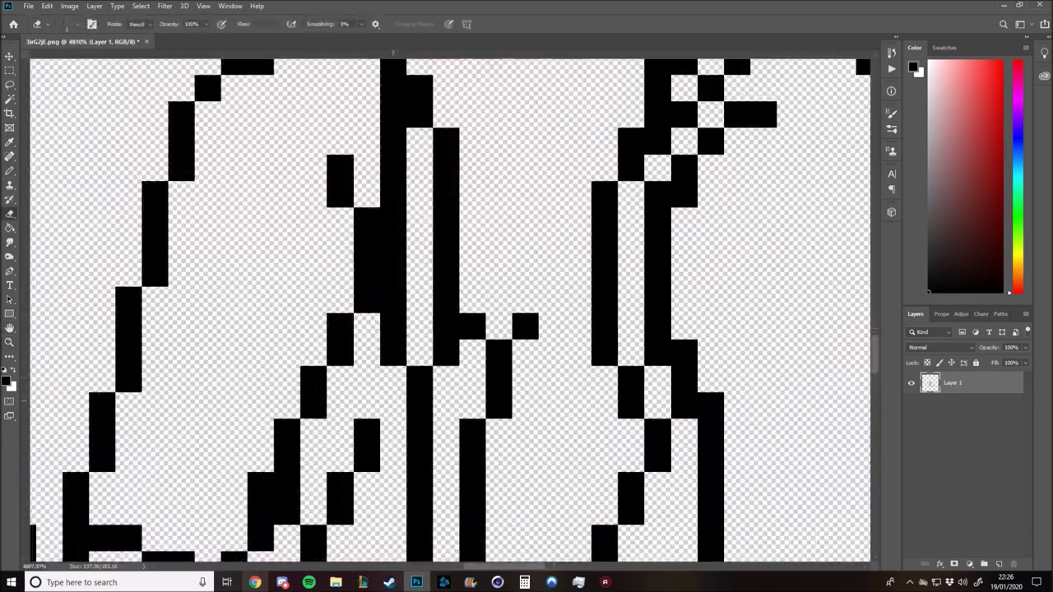
scroll(451, 311, "down", 1)
key("z")
scroll(451, 311, "down", 5)
scroll(450, 311, "up", 3)
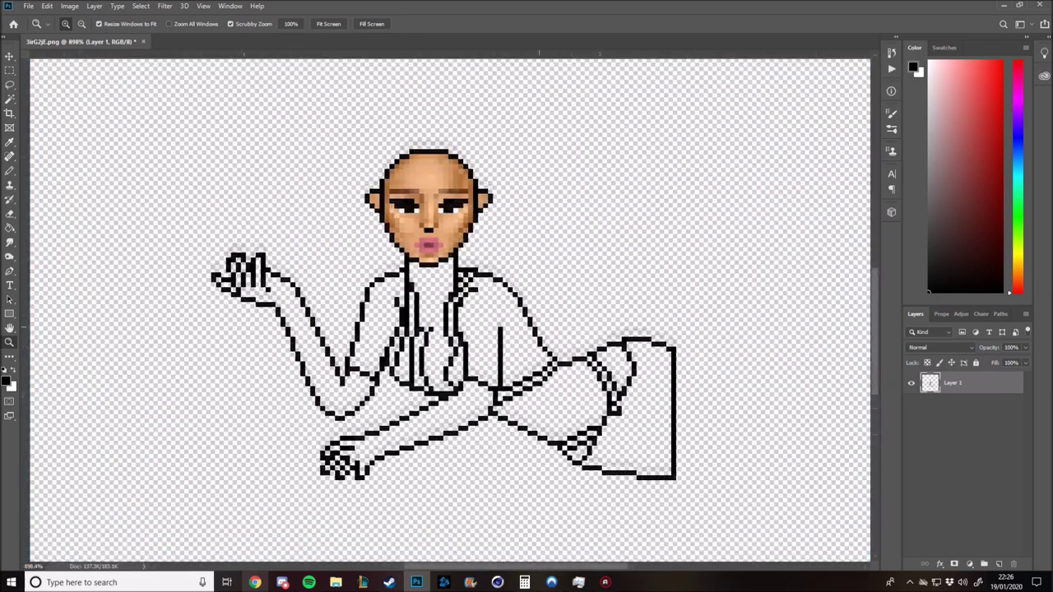
scroll(575, 387, "up", 5)
- Fill outline gaps with a short black pencil stroke and one extra black pixel
key("b")
left_click_drag(486, 376, 506, 377)
left_click(530, 352)
scroll(530, 352, "up", 1)
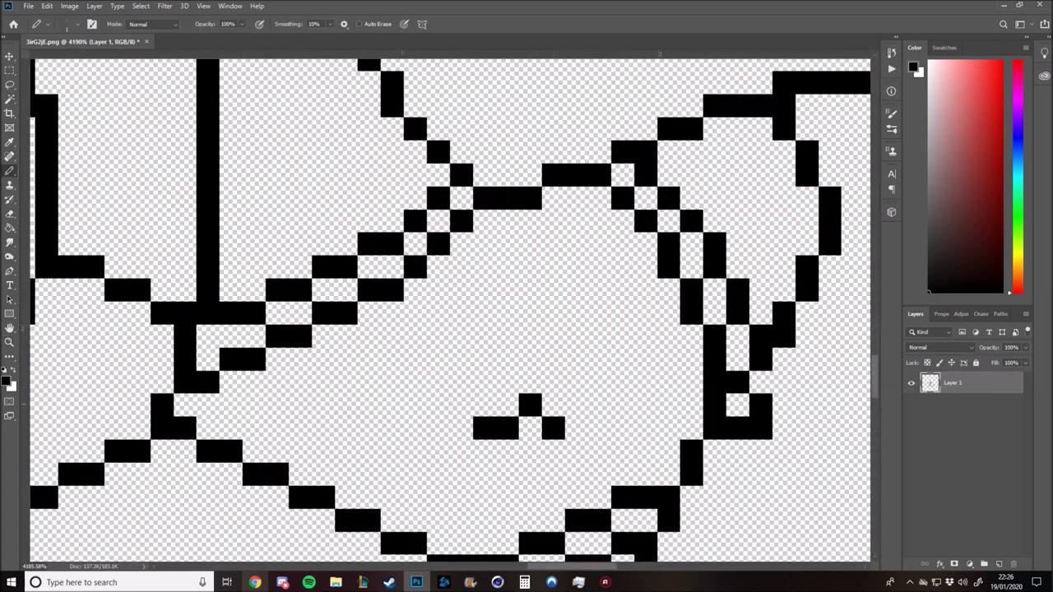
key("z")
scroll(377, 271, "down", 5)
scroll(377, 271, "up", 1)
scroll(376, 271, "up", 1)
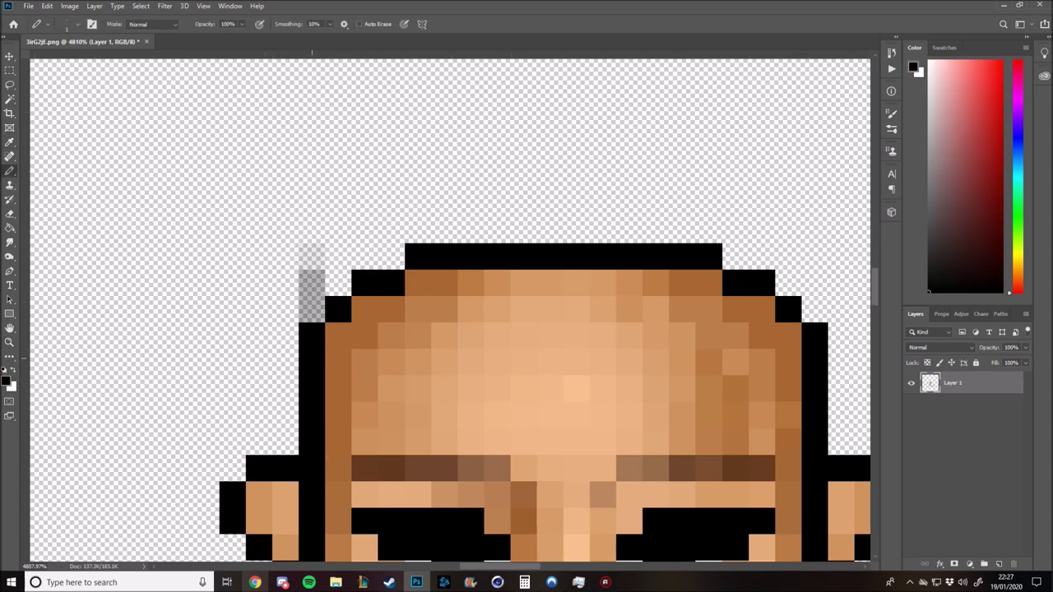
- Draw the hair outline rising diagonally from the head's left side, with strands down to the scalp
scroll(526, 329, "up", 3)
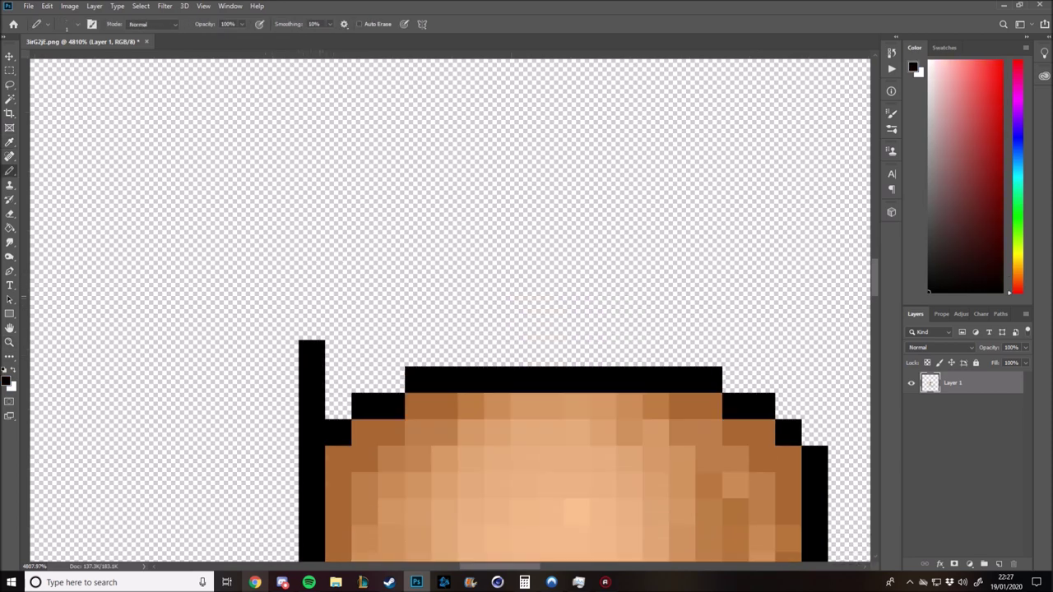
mouse_move(337, 325)
left_mouse_down()
mouse_move(365, 275)
mouse_move(431, 222)
mouse_move(502, 194)
left_mouse_up()
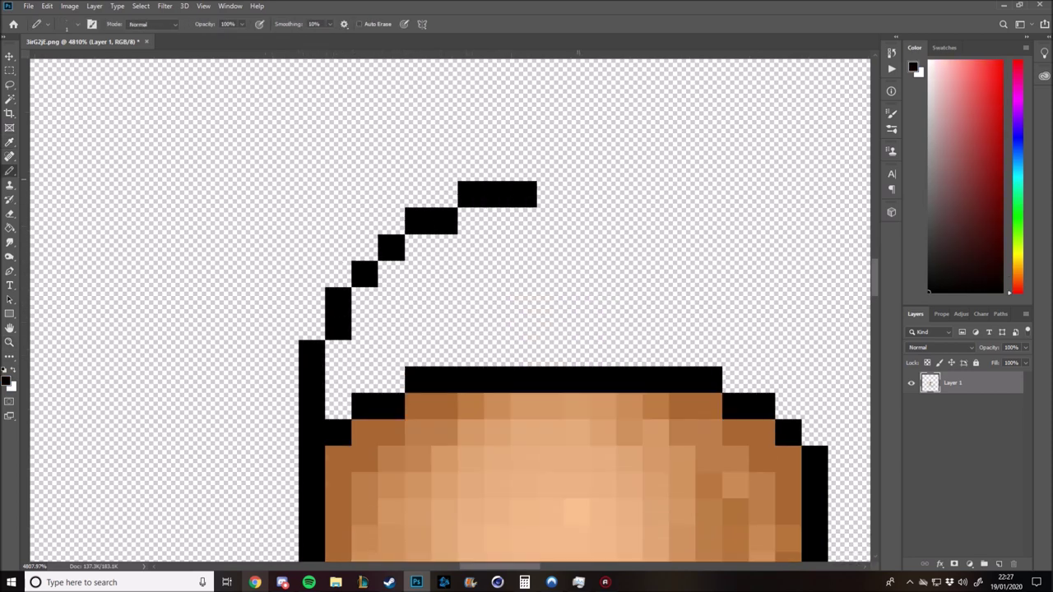
mouse_move(550, 167)
left_mouse_down()
mouse_move(681, 168)
mouse_move(603, 352)
left_mouse_up()
key("ctrl+z")
mouse_move(655, 352)
left_mouse_down()
mouse_move(654, 325)
mouse_move(734, 194)
mouse_move(733, 167)
mouse_move(625, 172)
left_mouse_up()
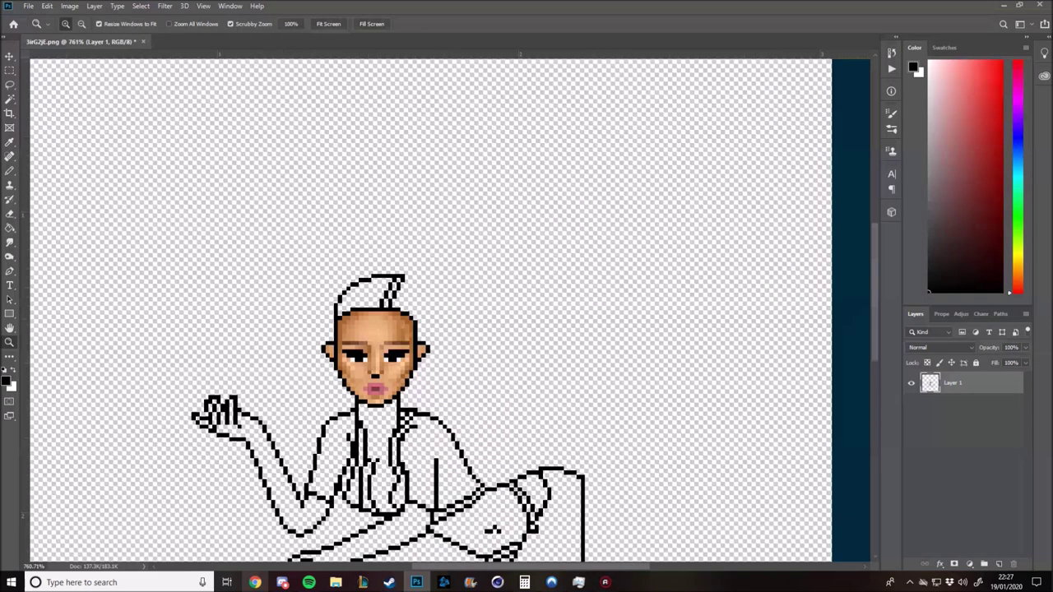
left_click_drag(395, 247, 510, 247)
- Add more hair strand strokes and a pixel at the hair's top-right corner
left_click(412, 111)
mouse_move(437, 111)
left_mouse_down()
mouse_move(509, 185)
mouse_move(559, 340)
left_mouse_up()
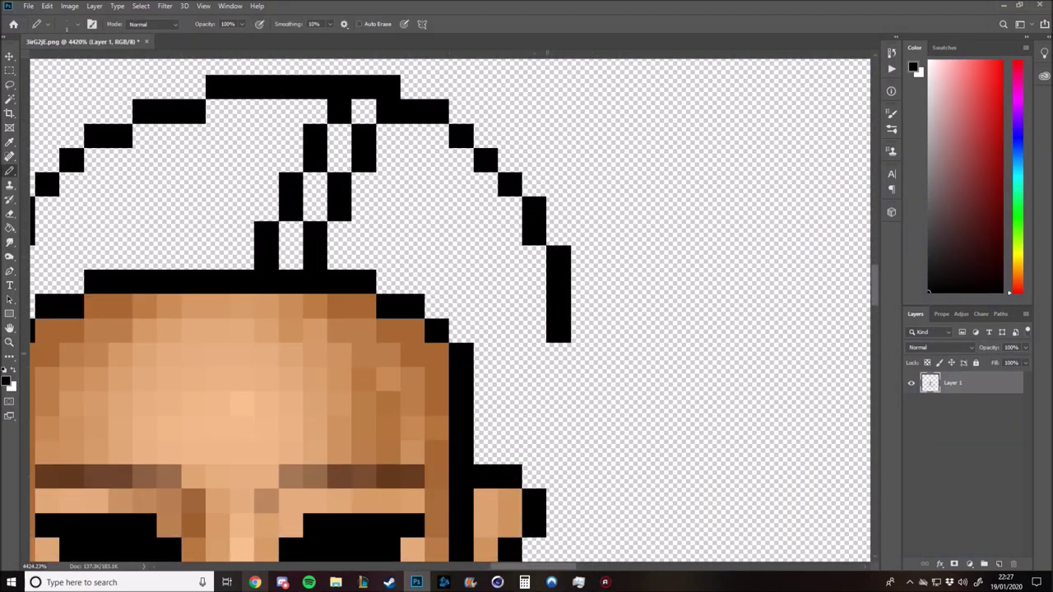
scroll(559, 340, "down", 2)
left_click_drag(535, 296, 510, 407)
key("z")
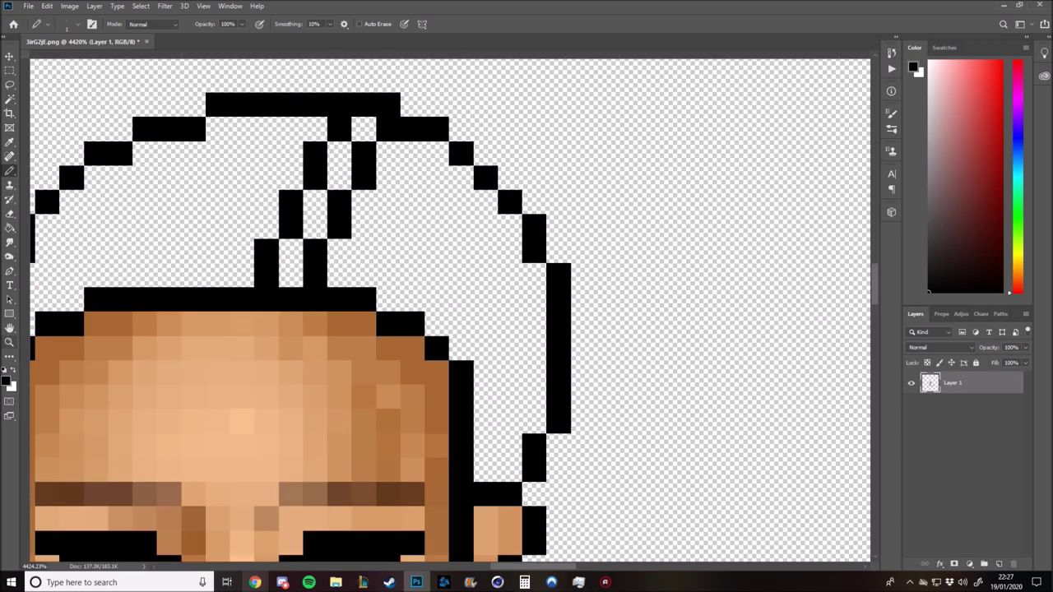
mouse_move(531, 369)
left_mouse_down()
mouse_move(444, 369)
mouse_move(575, 369)
mouse_move(509, 369)
mouse_move(427, 212)
left_mouse_up()
key("e")
key("b")
left_click(433, 215)
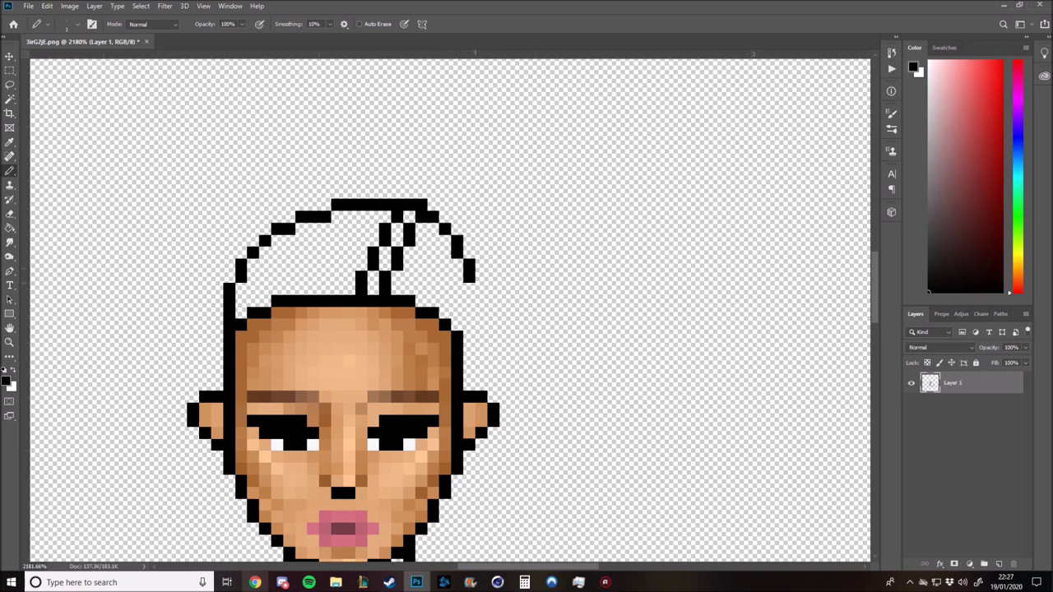
- Correct stray hair pixels with the Eraser and Pencil, zoomed in on the head
scroll(342, 370, "down", 1)
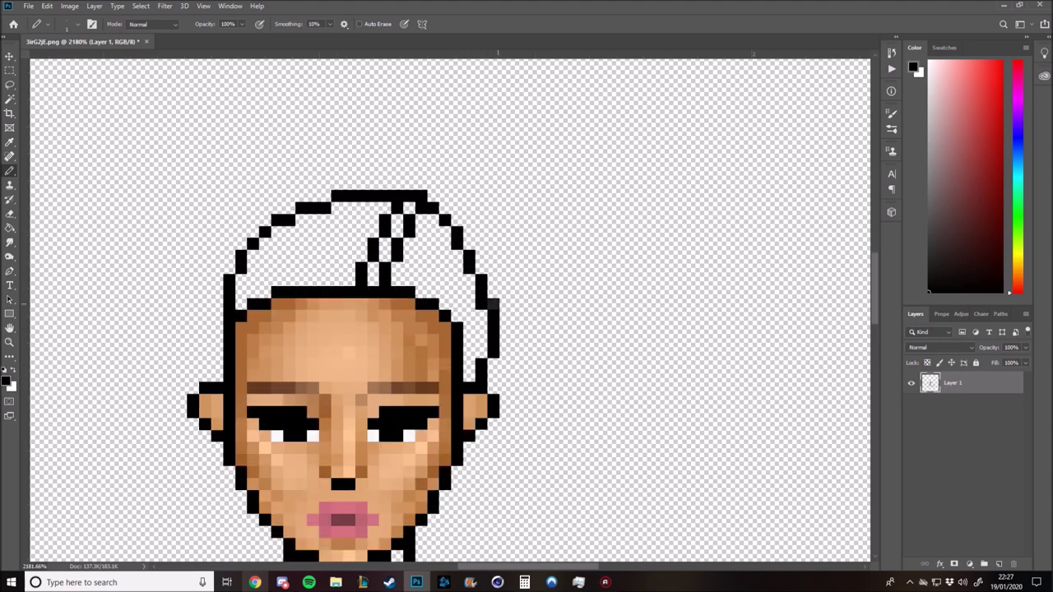
key("e")
key("b")
scroll(343, 353, "down", 3)
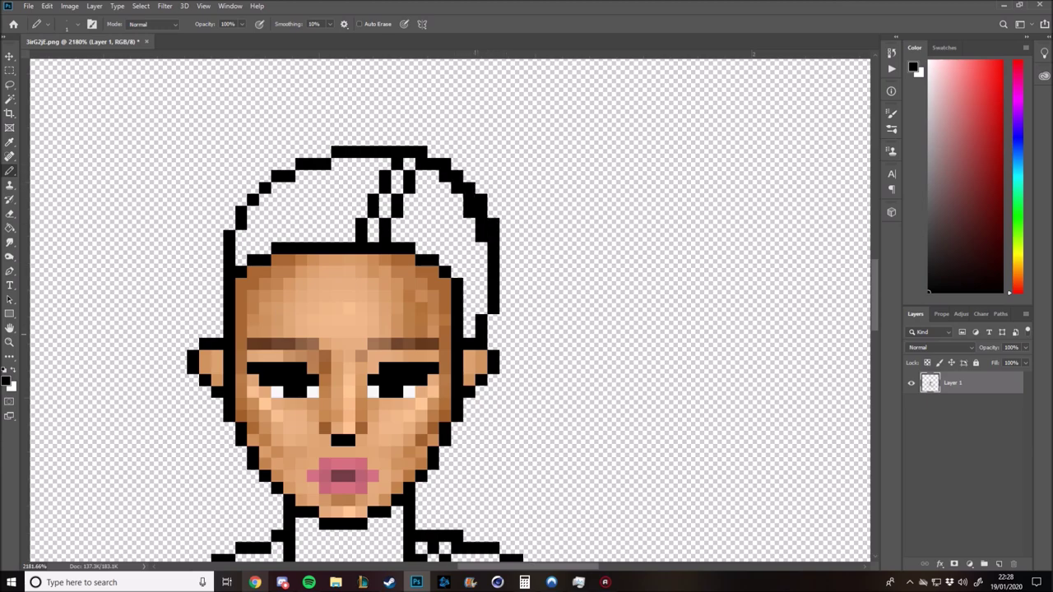
key("e")
scroll(342, 354, "up", 4)
key("z")
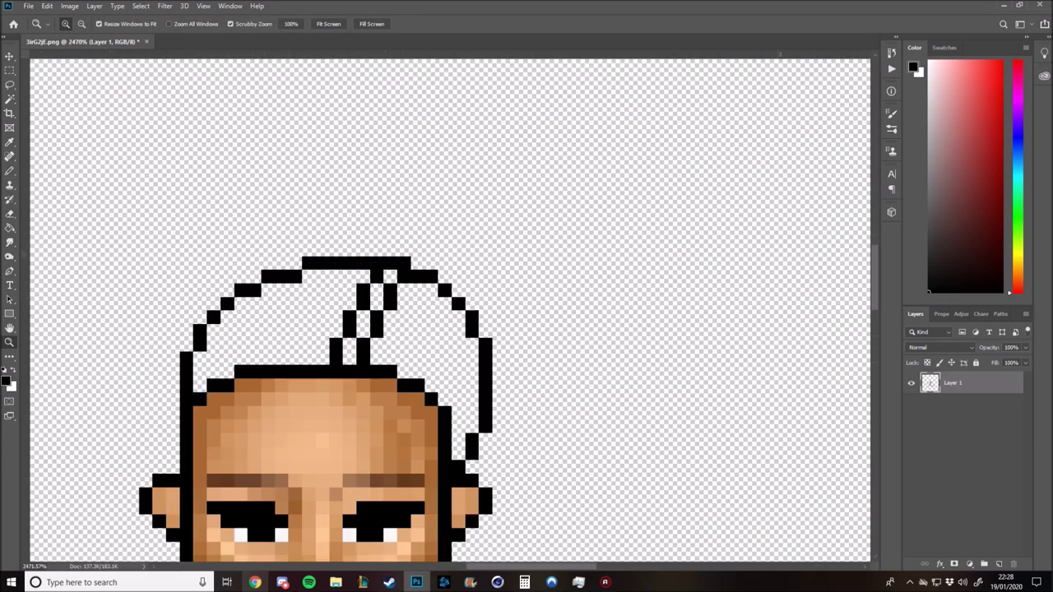
left_click_drag(457, 169, 493, 169)
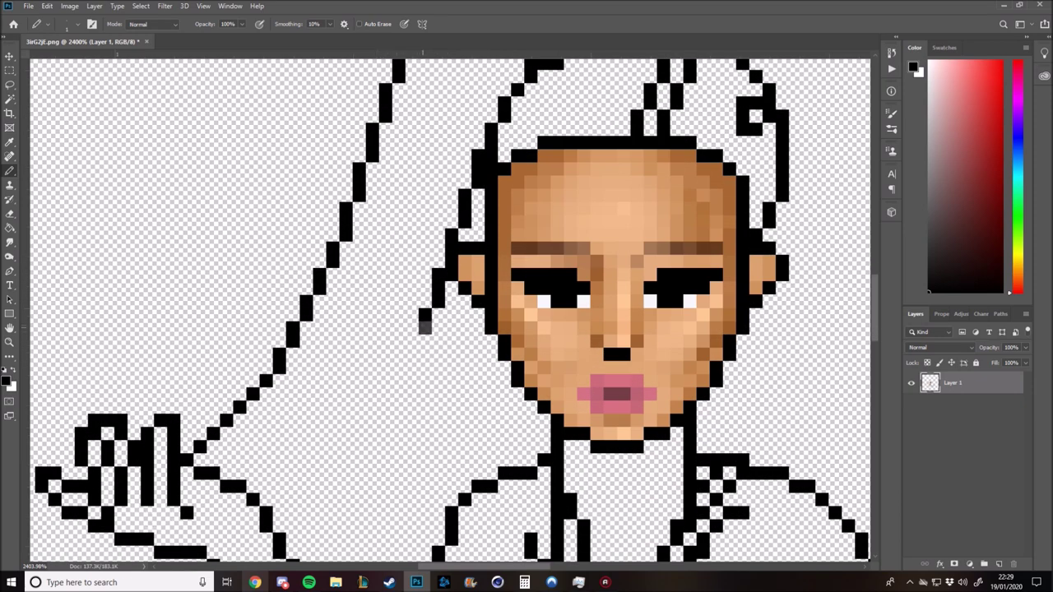
- Erase two stray pixels on the arm line beside the raised hand
scroll(449, 310, "down", 1)
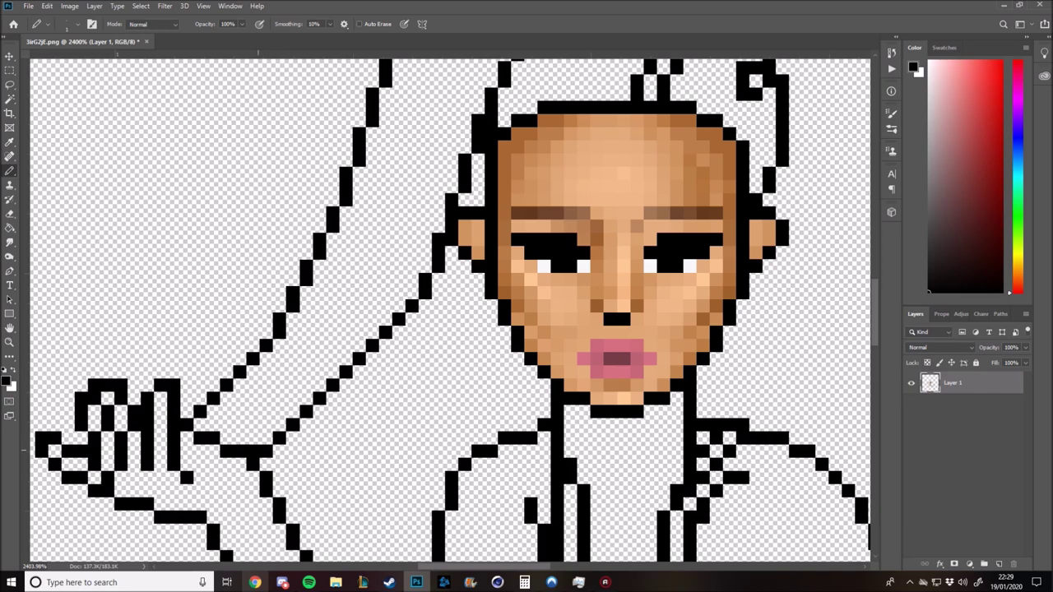
scroll(450, 310, "down", 1)
scroll(449, 310, "right", 1)
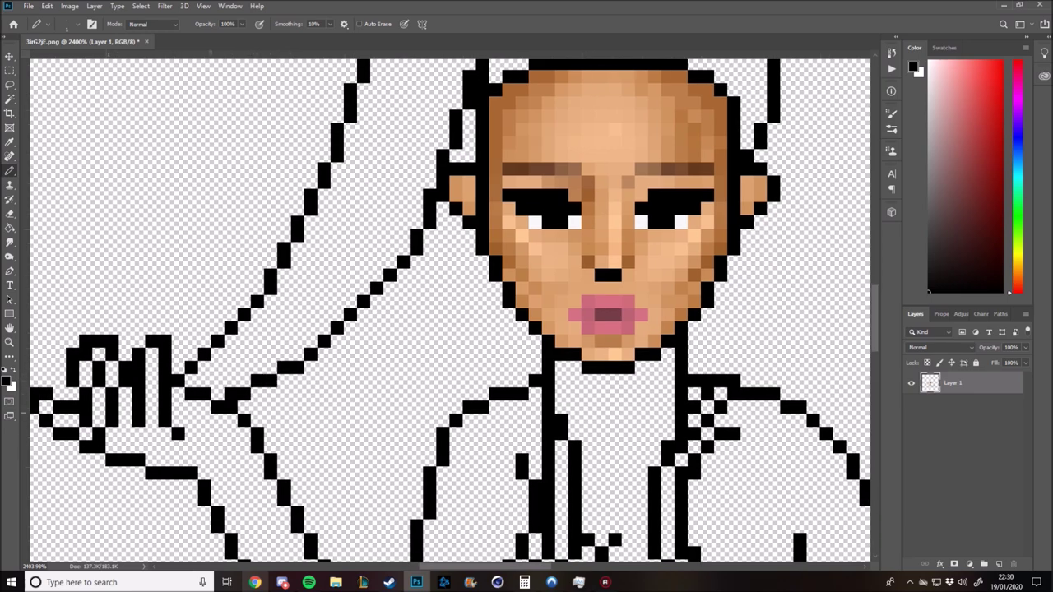
key("e")
left_click_drag(190, 393, 205, 393)
scroll(488, 246, "down", 5)
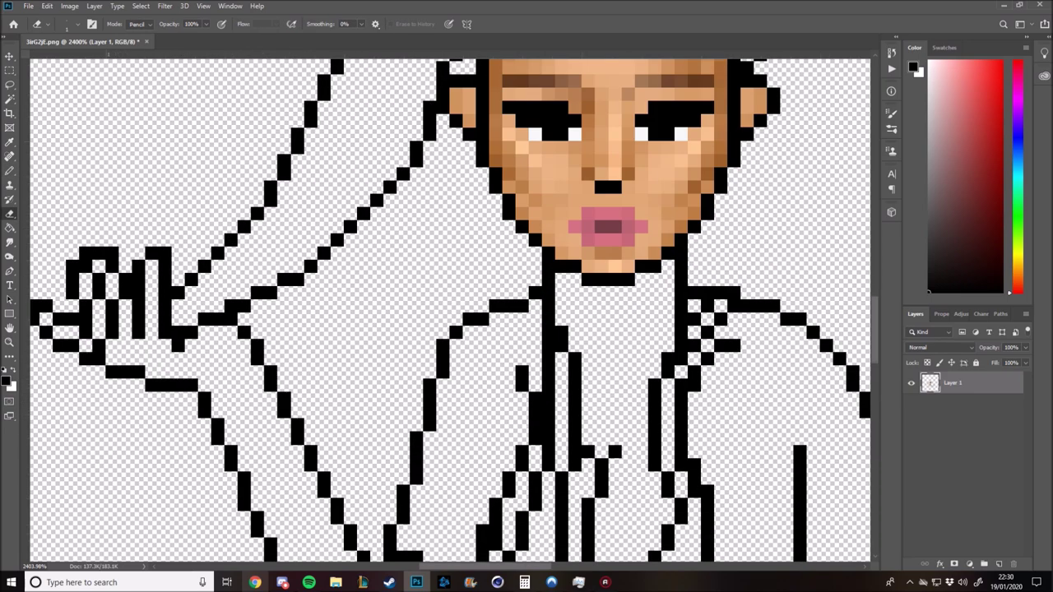
scroll(211, 326, "up", 8)
key("b")
mouse_move(165, 173)
left_mouse_down()
mouse_move(126, 288)
mouse_move(107, 310)
mouse_move(204, 309)
mouse_move(222, 233)
left_mouse_up()
key("ctrl+z")
key("ctrl+z")
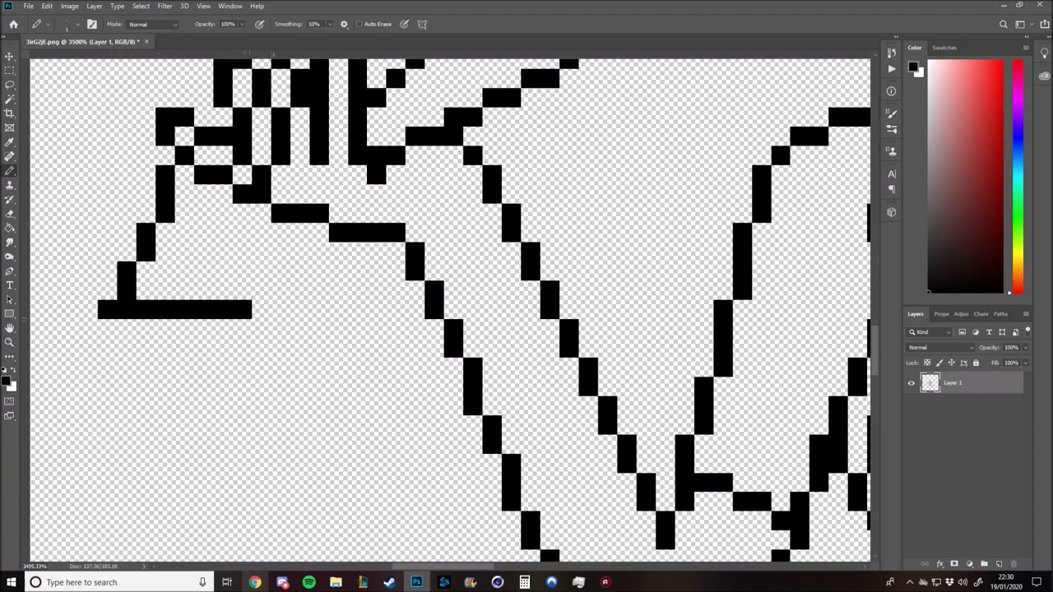
- Draw the stepped hair line from the bottom bar up to the hand and close the tip's left edge
left_click_drag(281, 309, 241, 226)
scroll(241, 230, "up", 2)
key("e")
scroll(271, 263, "down", 5)
scroll(272, 263, "up", 6)
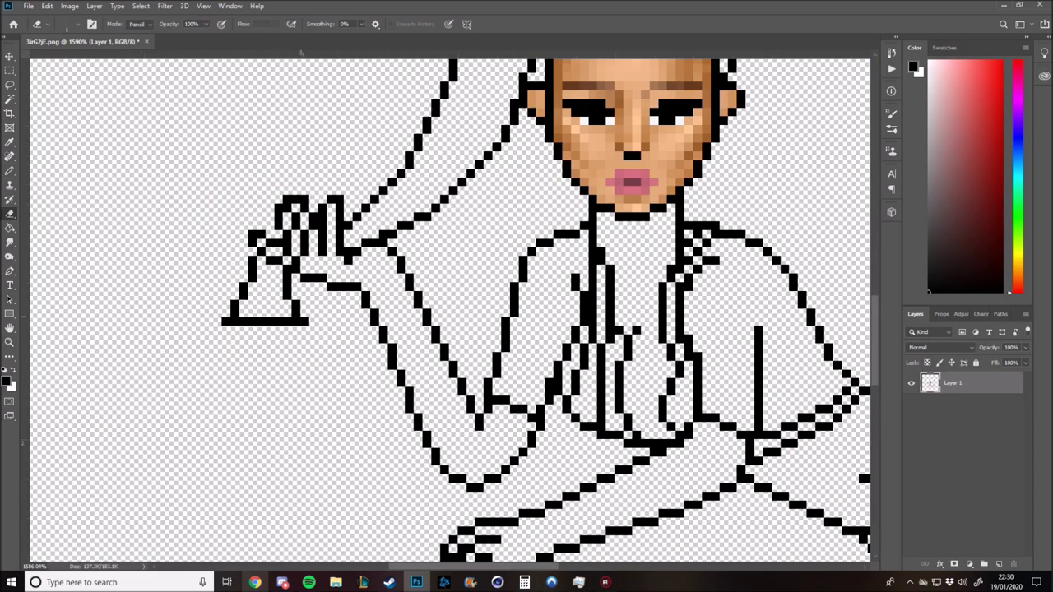
key("b")
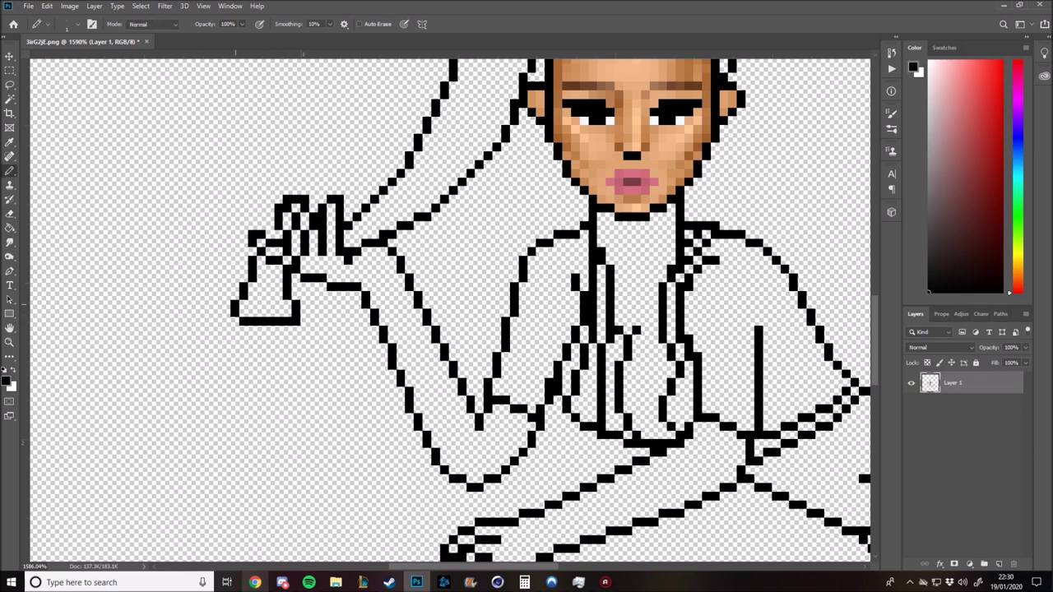
left_click_drag(236, 320, 236, 295)
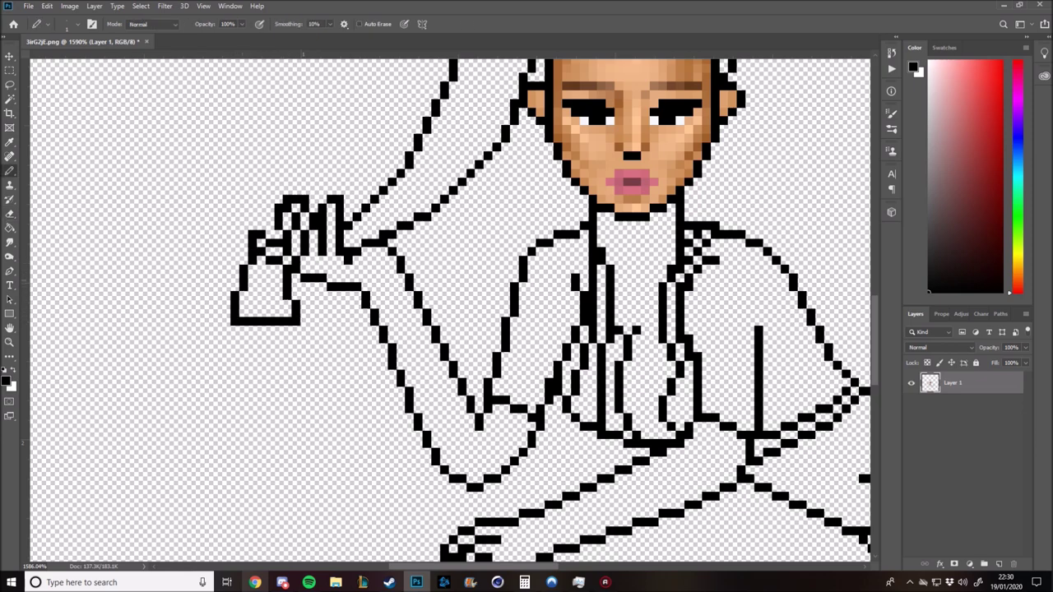
scroll(375, 284, "down", 5)
- Zoom in and pencil the first hair strands down the right side of the head
scroll(375, 284, "up", 2)
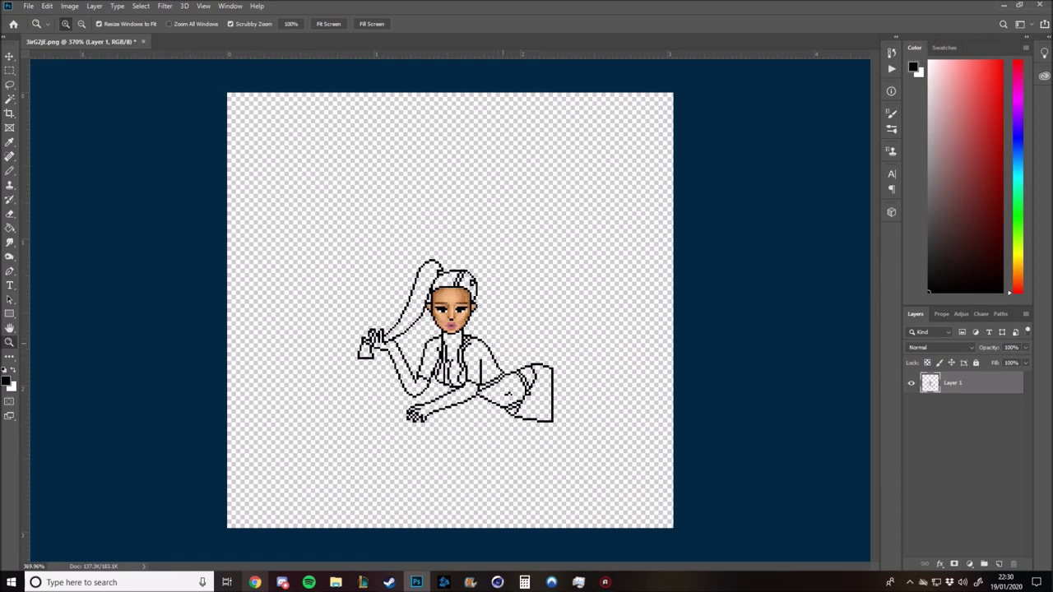
scroll(375, 284, "up", 3)
key("e")
scroll(374, 284, "up", 2)
key("b")
left_click_drag(378, 325, 481, 282)
scroll(481, 282, "down", 3)
scroll(576, 247, "down", 1)
mouse_move(586, 177)
left_mouse_down()
mouse_move(576, 255)
mouse_move(544, 286)
left_mouse_up()
scroll(576, 247, "down", 2)
scroll(551, 246, "down", 1)
left_click_drag(546, 146, 525, 280)
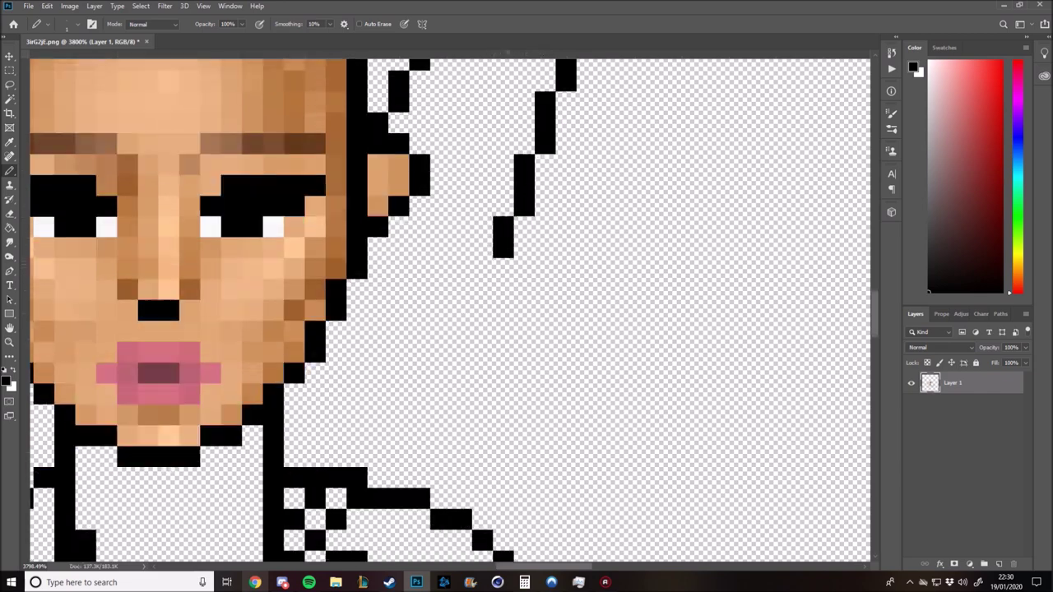
- Add a long strand, remove its stray pixel and fill gaps in the strand lines
scroll(509, 279, "down", 2)
scroll(510, 279, "down", 2)
left_click_drag(504, 115, 440, 352)
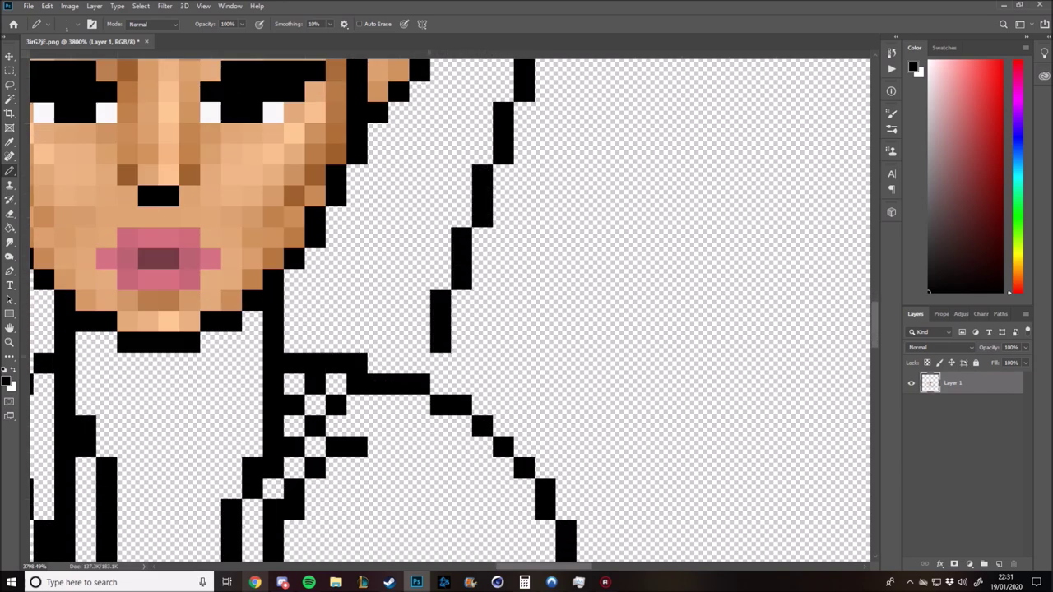
scroll(440, 354, "down", 1)
left_click_drag(420, 319, 419, 381)
key("ctrl+z")
left_click_drag(420, 319, 416, 360)
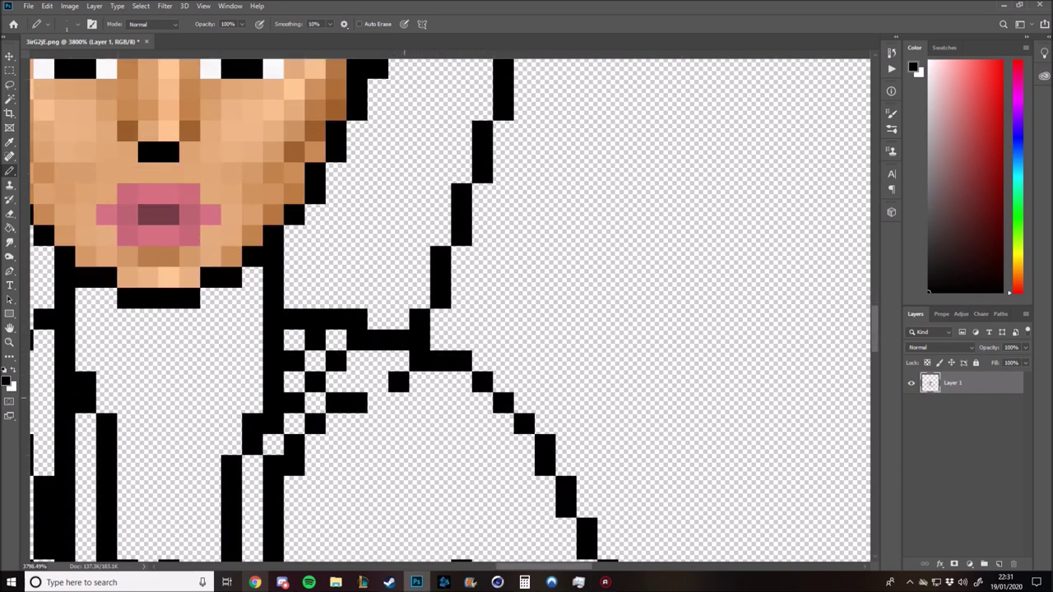
mouse_move(356, 423)
left_mouse_down()
mouse_move(315, 444)
mouse_move(294, 379)
mouse_move(295, 298)
left_mouse_up()
scroll(295, 297, "up", 2)
scroll(294, 298, "up", 1)
scroll(295, 297, "up", 2)
mouse_move(287, 462)
left_mouse_down()
mouse_move(329, 354)
mouse_move(382, 275)
left_mouse_up()
- Erase an old strand and redraw it as a longer vertical hair line
scroll(386, 239, "up", 2)
scroll(387, 238, "up", 2)
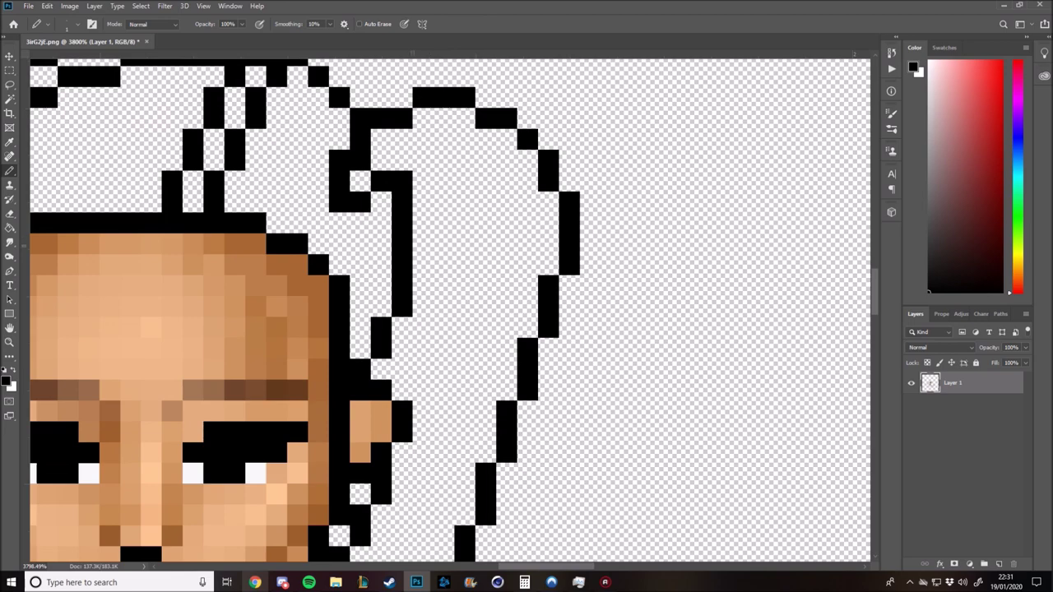
scroll(386, 238, "down", 1)
scroll(401, 248, "up", 1)
key("e")
scroll(401, 152, "down", 1)
mouse_move(401, 249)
left_mouse_down()
mouse_move(402, 152)
mouse_move(380, 317)
left_mouse_up()
key("b")
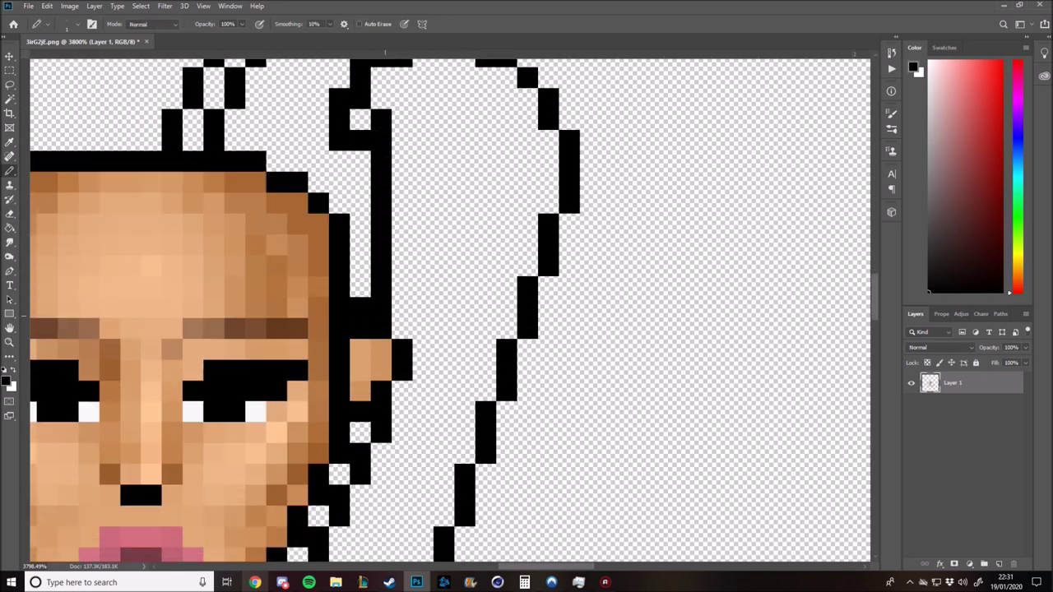
scroll(380, 317, "up", 2)
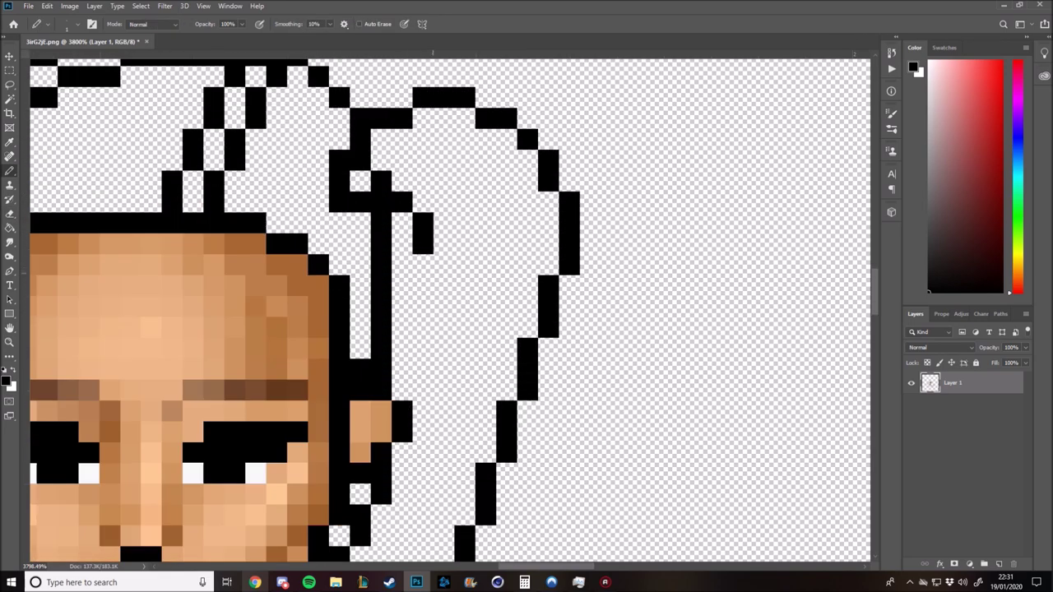
left_click_drag(444, 254, 444, 317)
key("ctrl+z")
mouse_move(423, 255)
left_mouse_down()
mouse_move(422, 415)
mouse_move(461, 415)
left_mouse_up()
- Erase the stray pixels near the neck and zoom out to see the whole figure
key("z")
key("e")
left_click_drag(485, 338, 415, 452)
scroll(415, 370, "down", 2)
left_click_drag(395, 352, 396, 241)
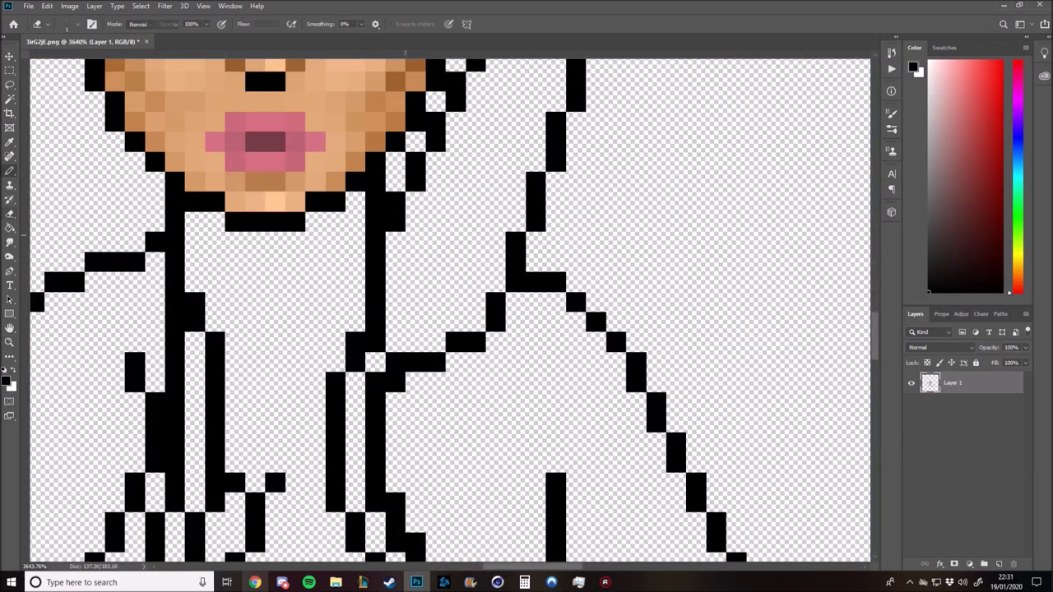
key("z")
mouse_move(395, 305)
left_mouse_down()
mouse_move(384, 53)
mouse_move(448, 52)
left_mouse_up()
- Replace the bad strokes below the neck with a diagonal pixel line rising right
key("b")
left_click_drag(295, 450, 334, 408)
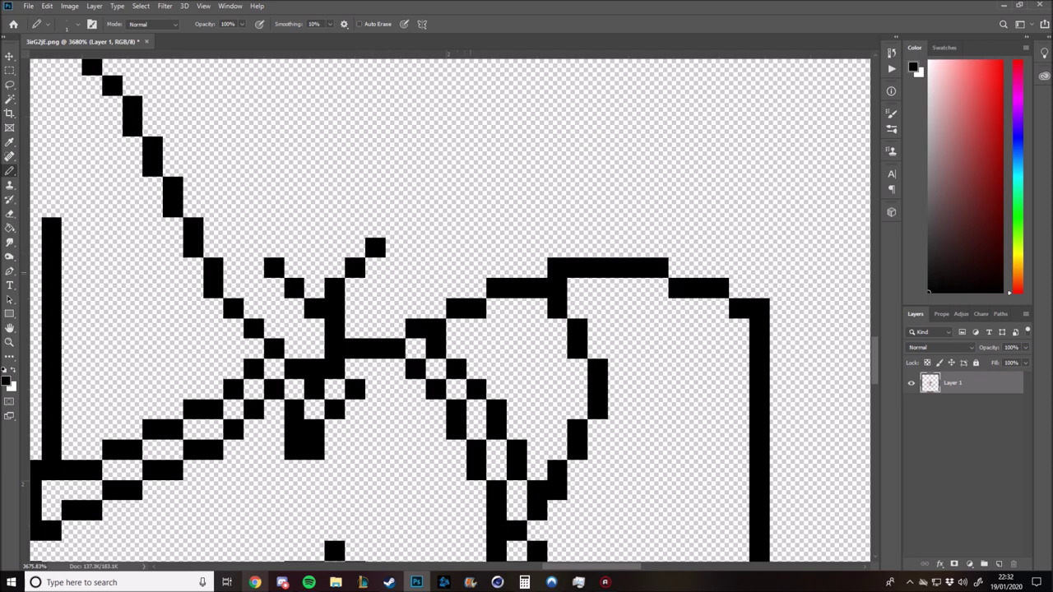
key("ctrl+z")
key("ctrl+z")
key("ctrl+z")
key("ctrl+z")
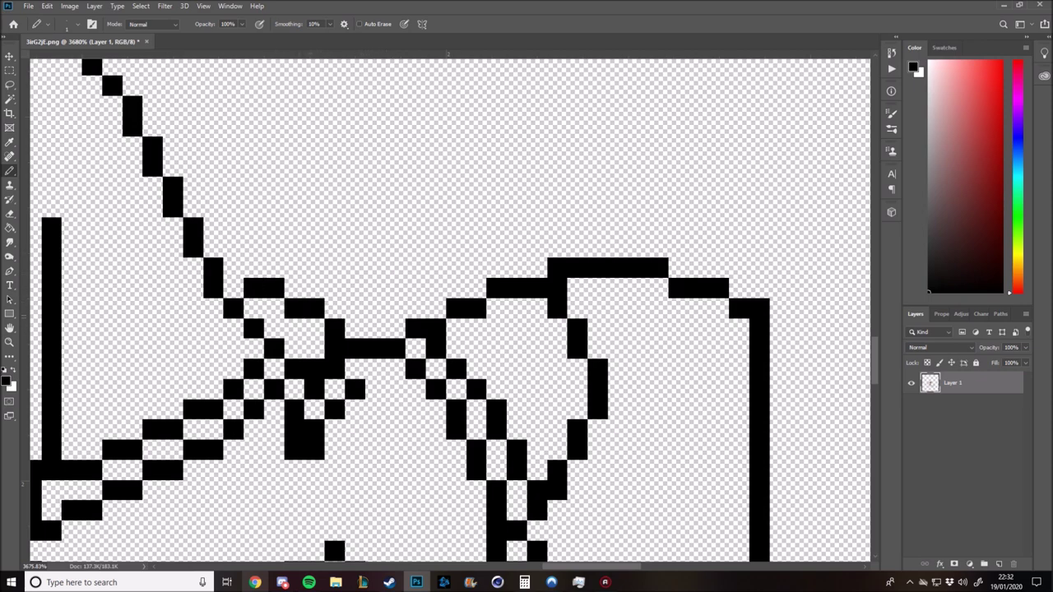
key("ctrl+z")
left_click_drag(354, 309, 456, 267)
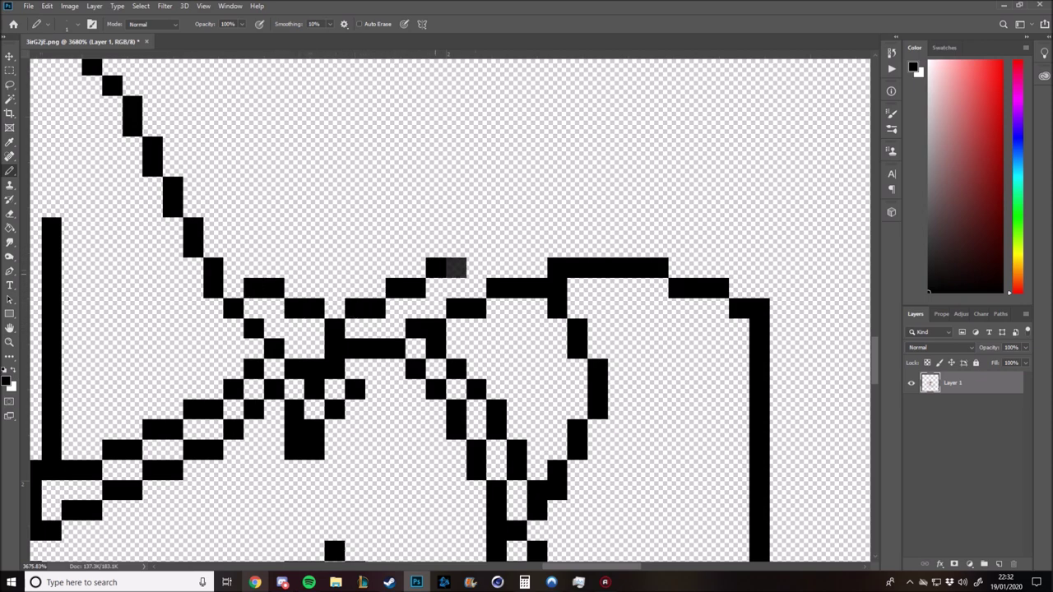
key("ctrl+z")
key("ctrl+z")
key("ctrl+shift+z")
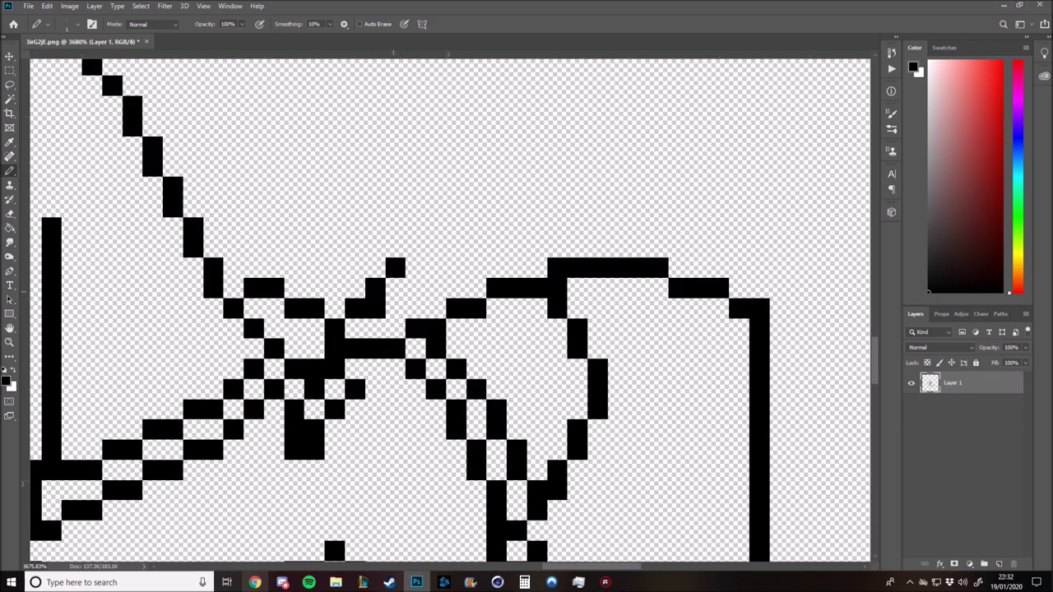
key("ctrl+shift+z")
key("ctrl+shift+z")
- Erase the bottom of the stray block and zoom out to check the drawing
scroll(276, 438, "down", 1)
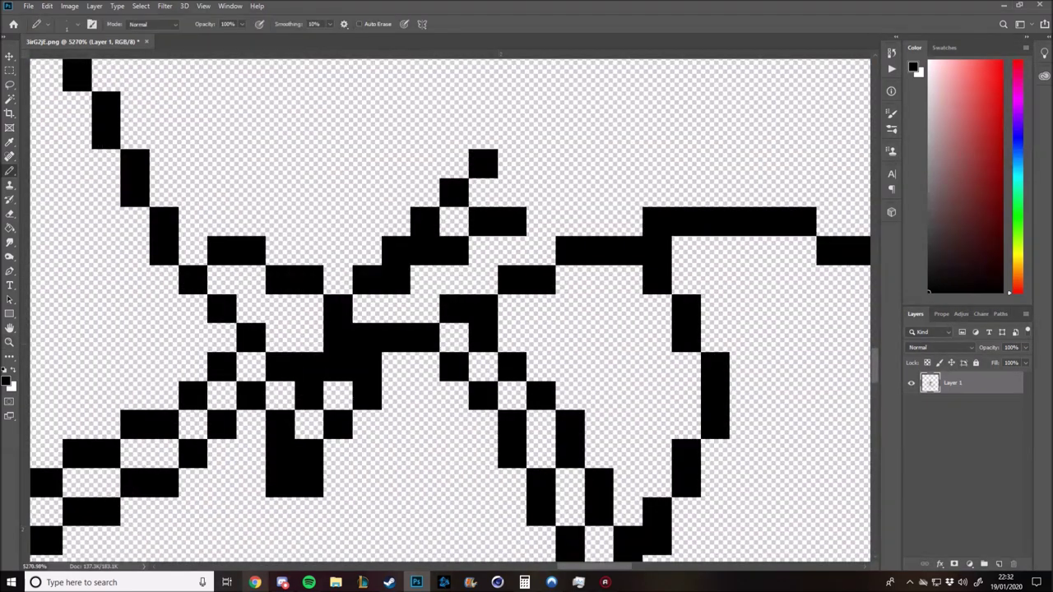
key("e")
left_click(276, 438)
key("z")
key("ctrl+0")
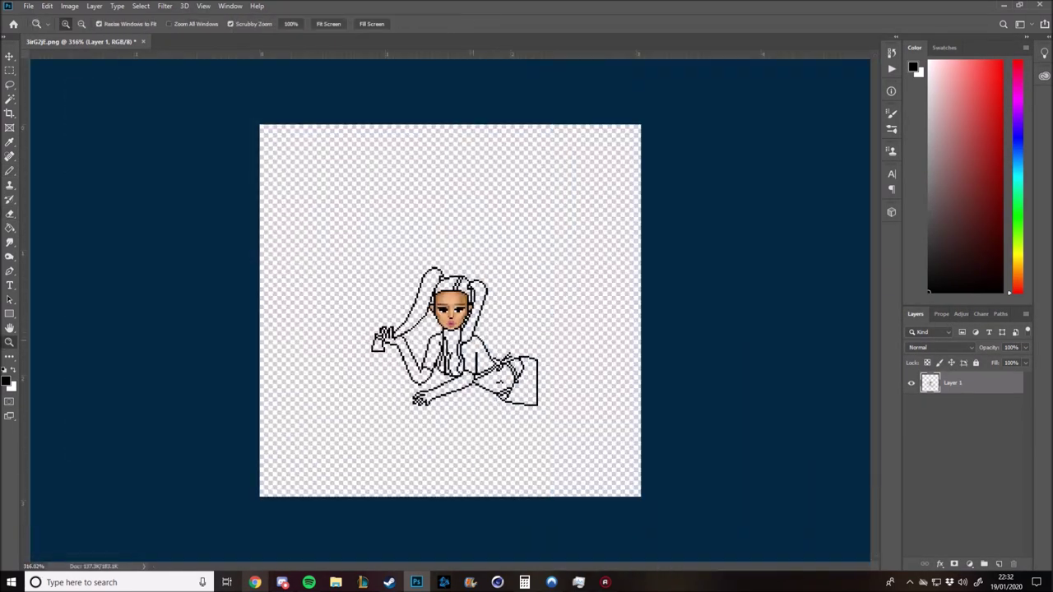
scroll(407, 329, "up", 3)
scroll(407, 329, "up", 3)
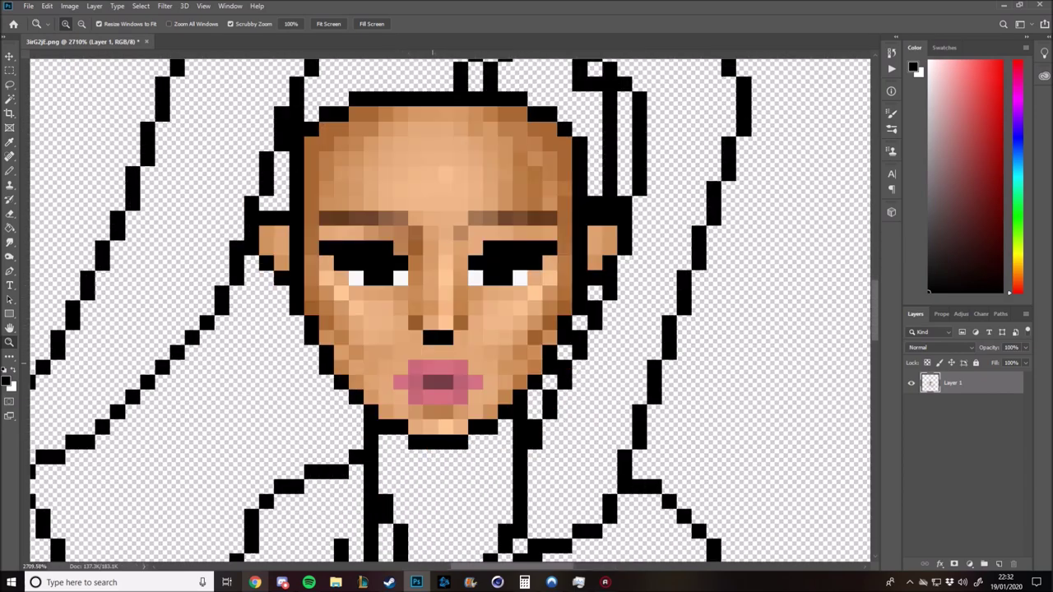
- Sample the face's skin tone and fill the neck and torso regions with it
key("i")
left_click(424, 200)
scroll(450, 312, "down", 3)
key("g")
left_click(444, 411)
scroll(449, 313, "down", 3)
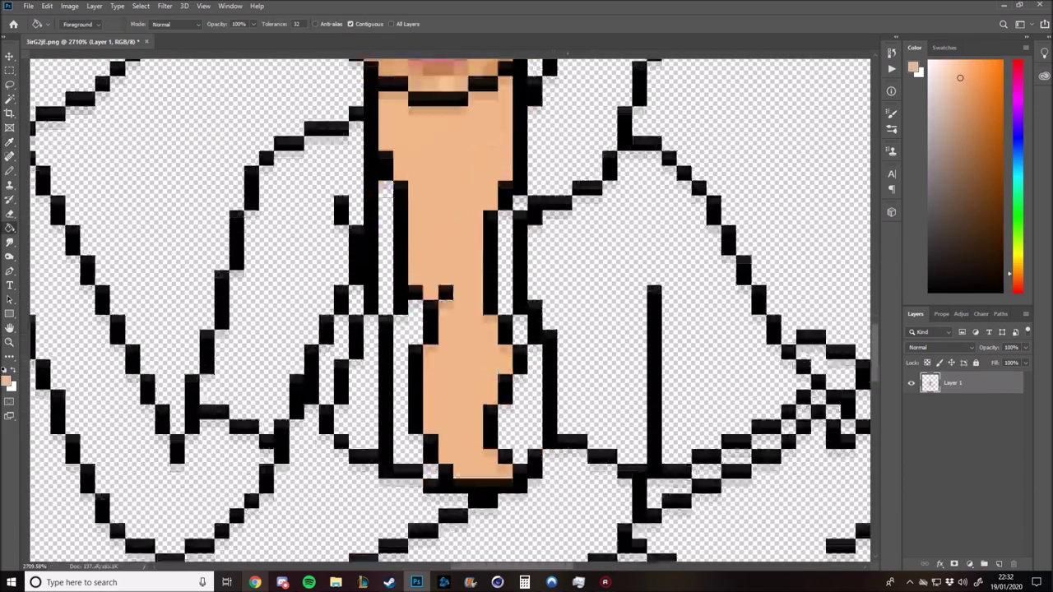
left_click(625, 246)
left_click(740, 353)
scroll(451, 313, "down", 3)
scroll(450, 312, "down", 2)
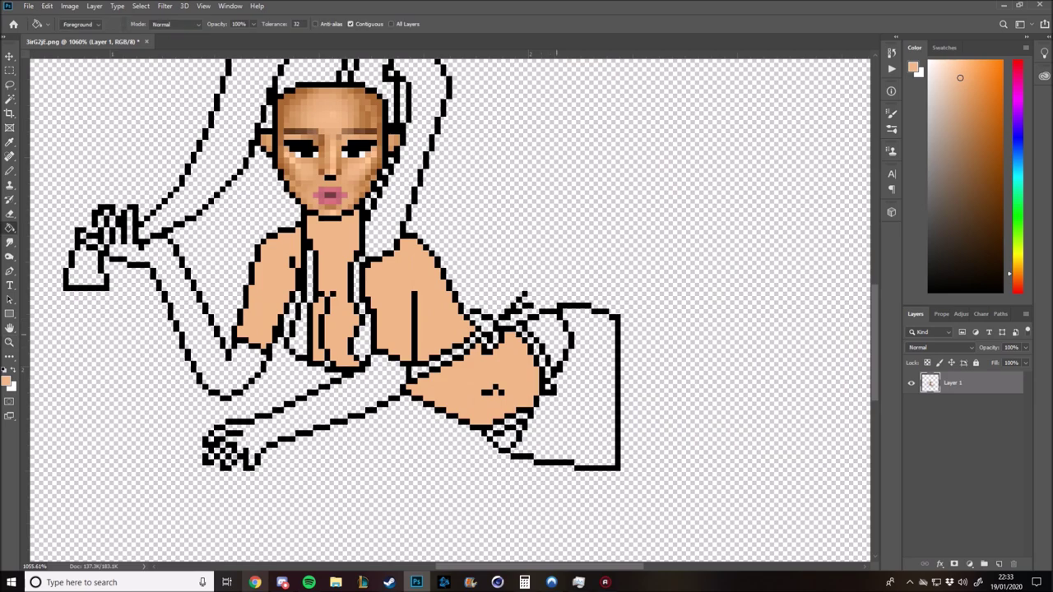
- Fill both arms with the skin tone
key("b")
scroll(451, 313, "down", 2)
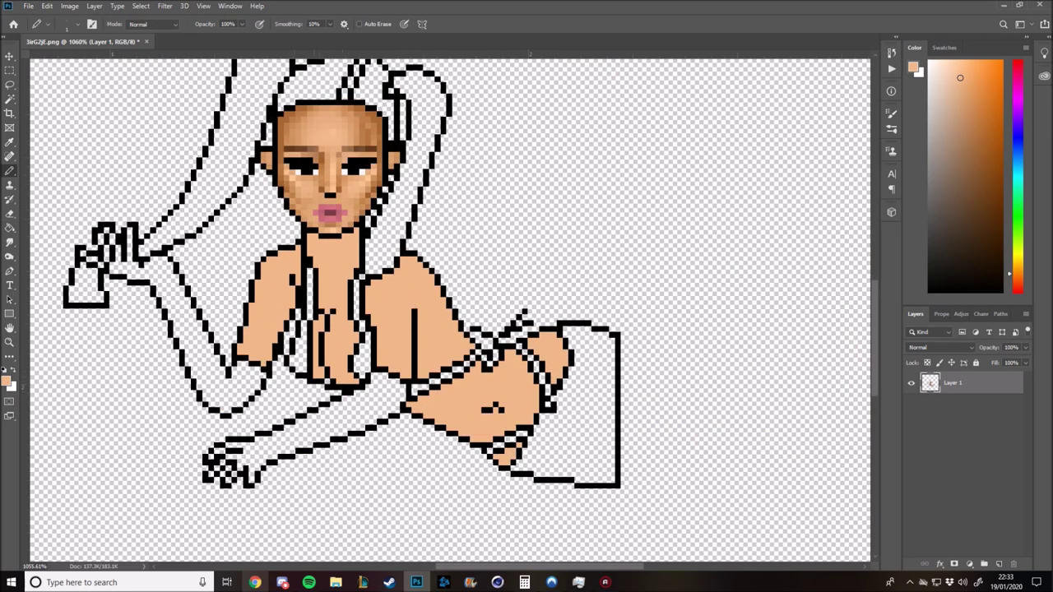
scroll(451, 313, "down", 1)
scroll(450, 313, "up", 2)
key("z")
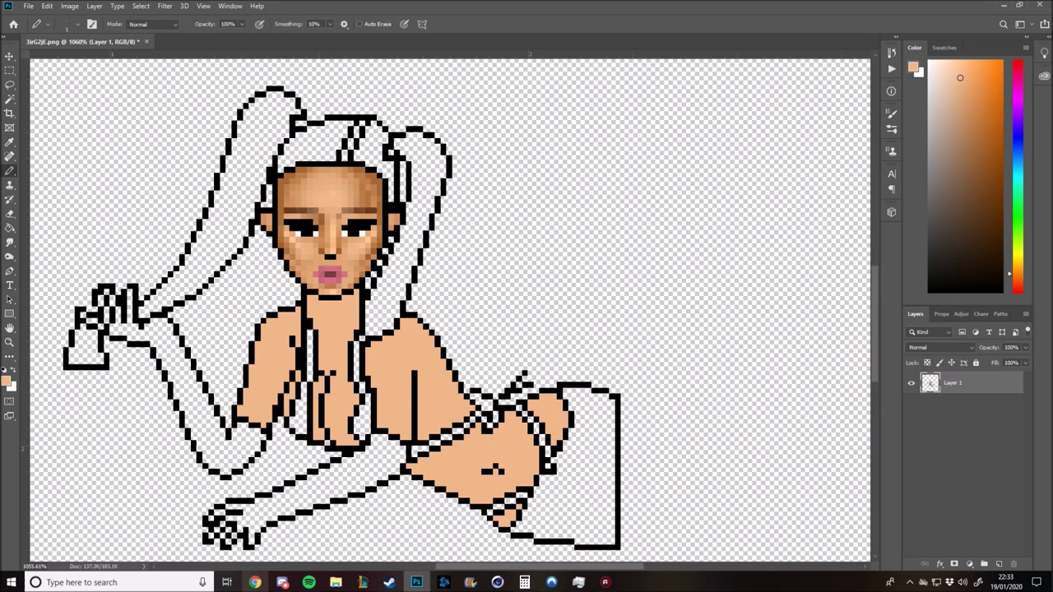
scroll(451, 313, "down", 2)
scroll(352, 384, "up", 3)
key("g")
left_click(313, 312)
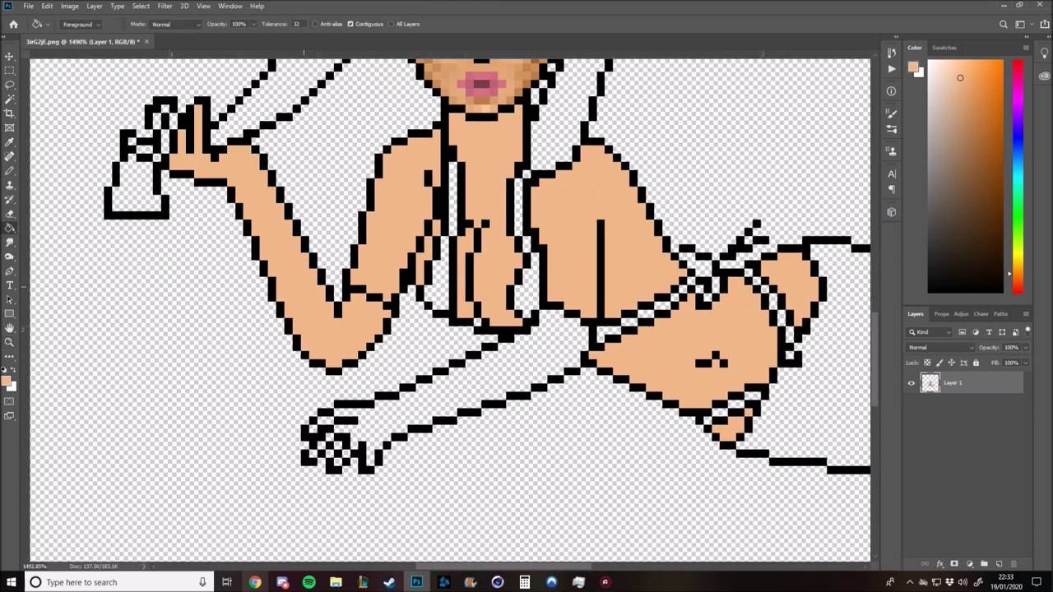
left_click(460, 387)
- Fill the top hair, both ponytails and the lower hair piece with a dark colour
key("b")
scroll(345, 454, "up", 2)
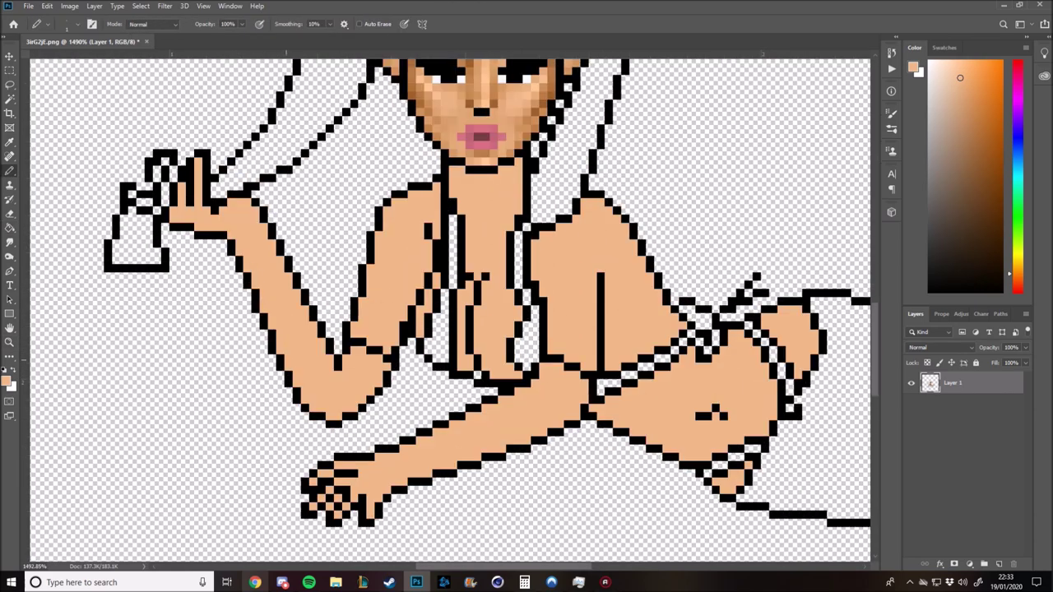
scroll(346, 454, "up", 2)
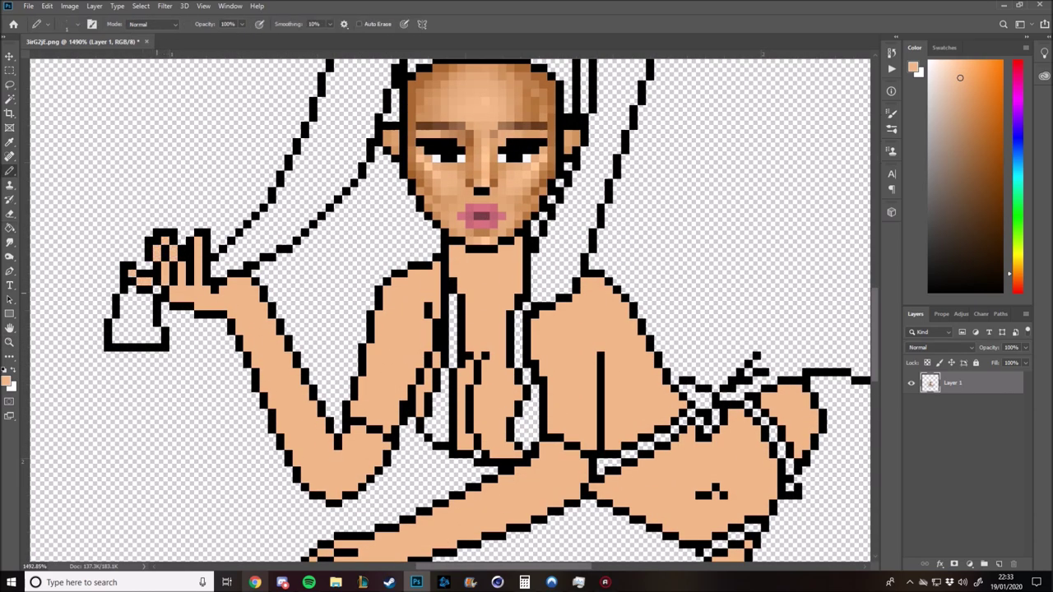
scroll(450, 312, "up", 3)
scroll(450, 312, "down", 1)
left_click(928, 241)
scroll(460, 312, "up", 1)
key("g")
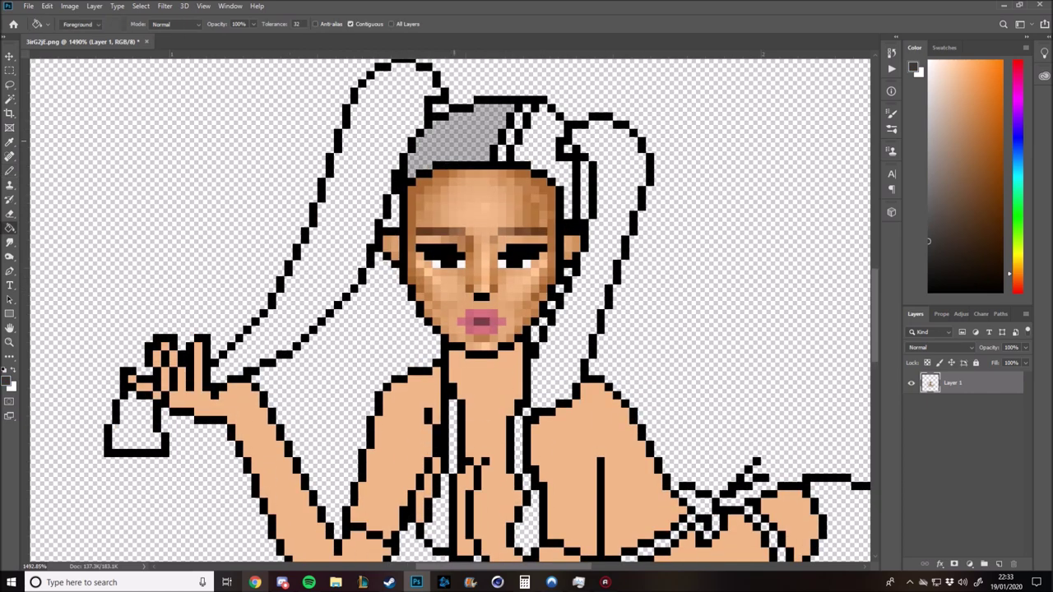
left_click(460, 132)
left_click(615, 206)
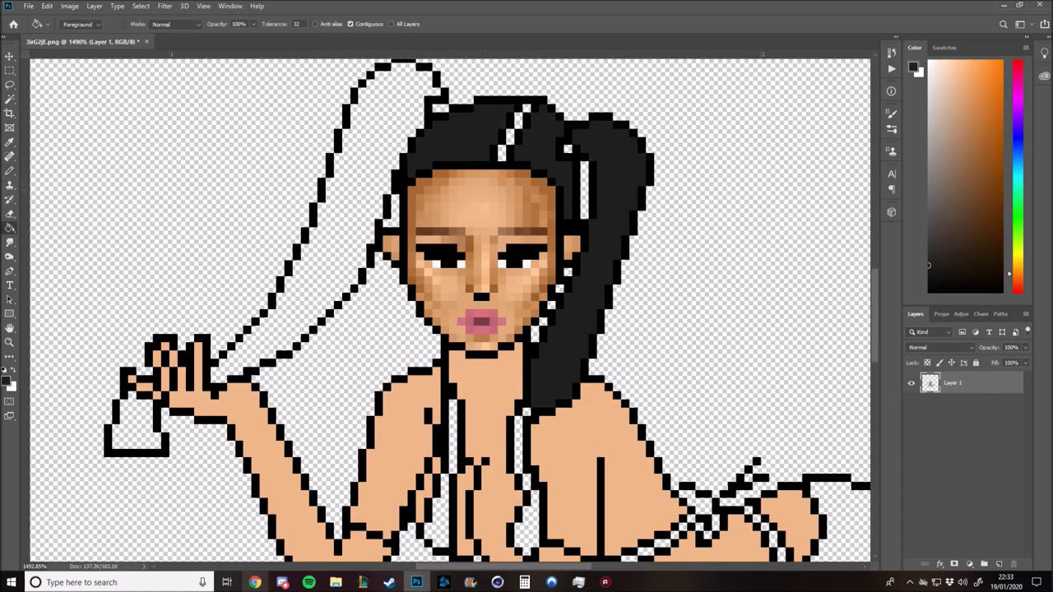
scroll(329, 247, "up", 1)
left_click(329, 263)
left_click(136, 457)
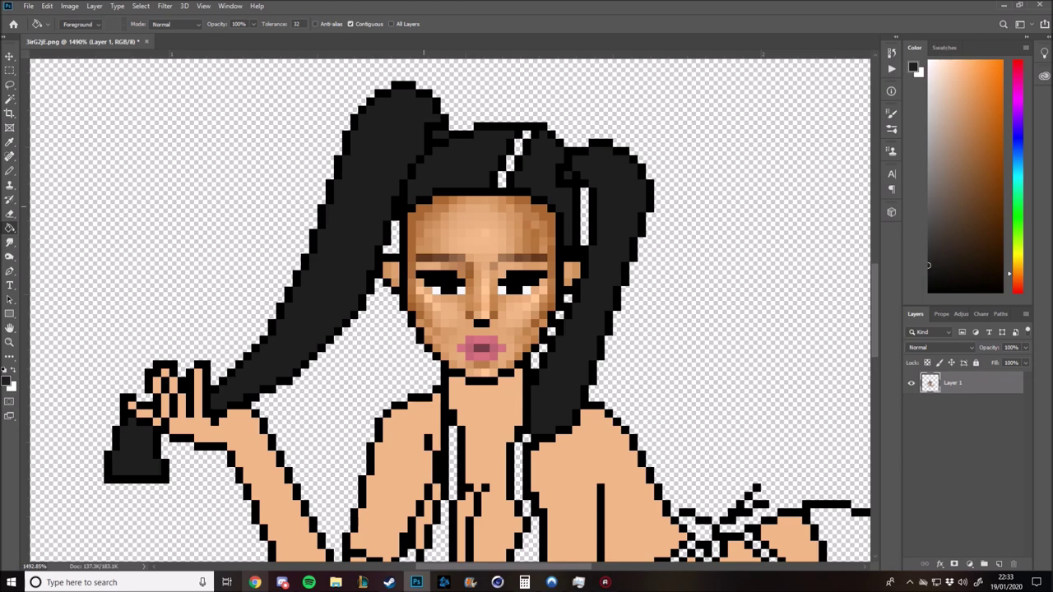
- Sample a brown from the face edge and paint a streak along the hair parting
key("i")
scroll(477, 247, "up", 5)
left_click(156, 427)
left_click(559, 113)
left_click(530, 156)
key("i")
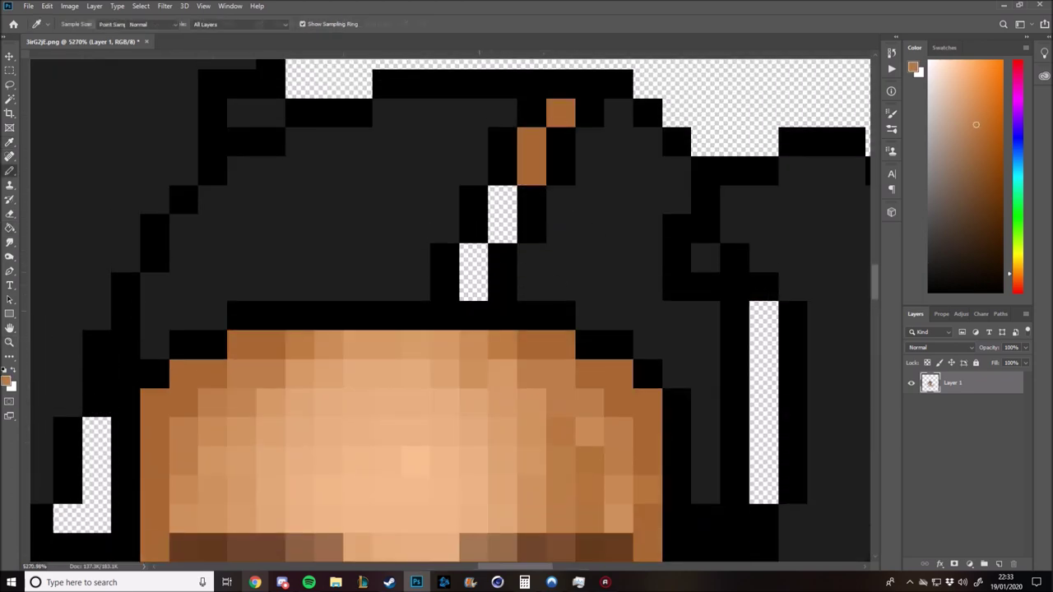
key("b")
left_click_drag(502, 199, 474, 286)
left_click(474, 315)
key("z")
scroll(451, 312, "down", 5)
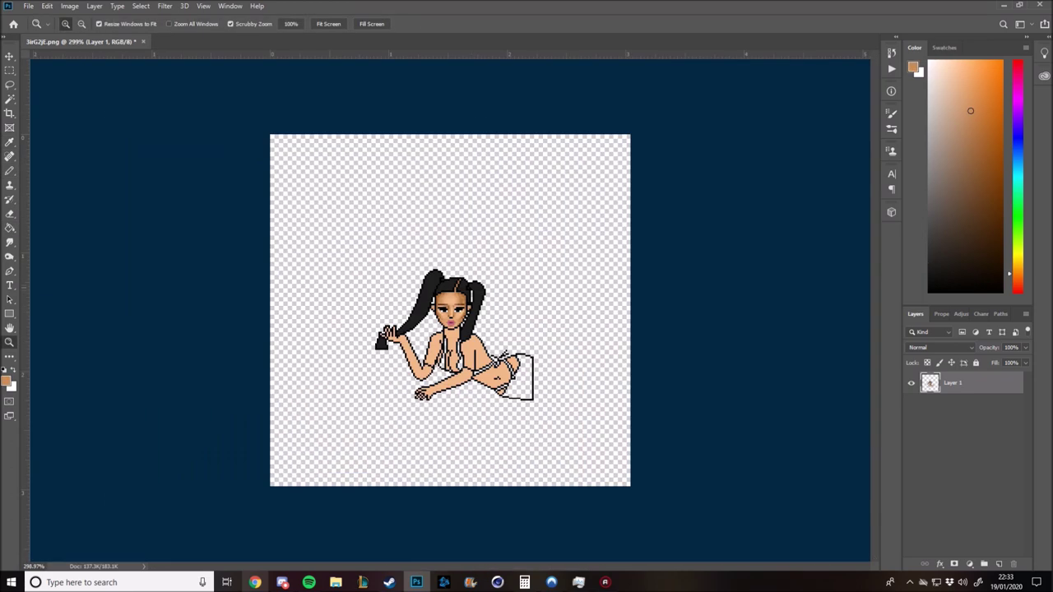
scroll(469, 356, "up", 5)
- Reset the colour to black and fill a chest hair strand black
key("g")
key("d")
left_click(335, 337)
left_click(352, 263)
- Blacken the remaining chest strand and fill the cloth shape beneath the hips white
left_click(426, 345)
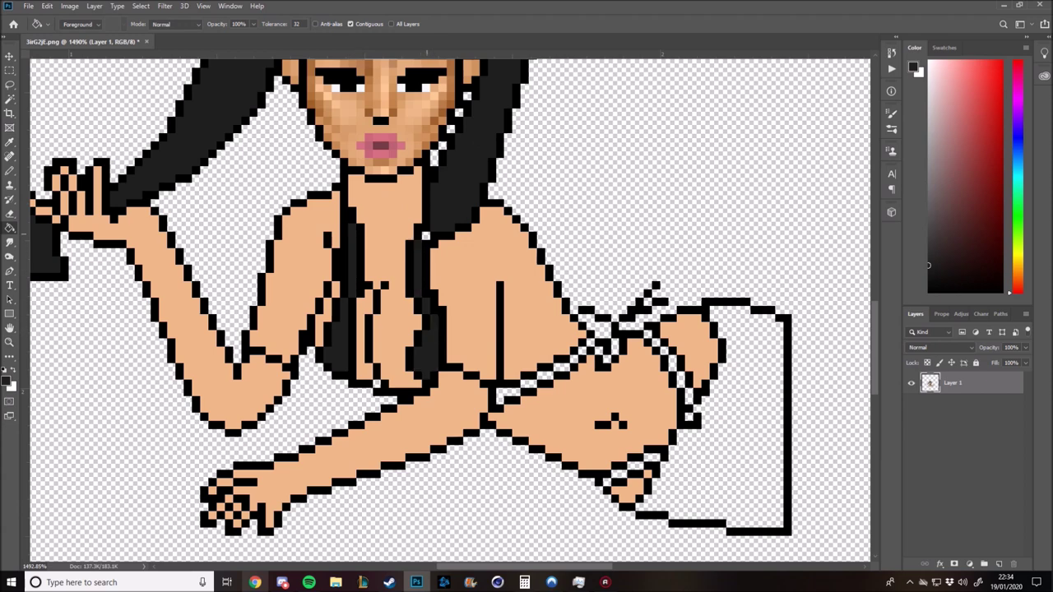
key("b")
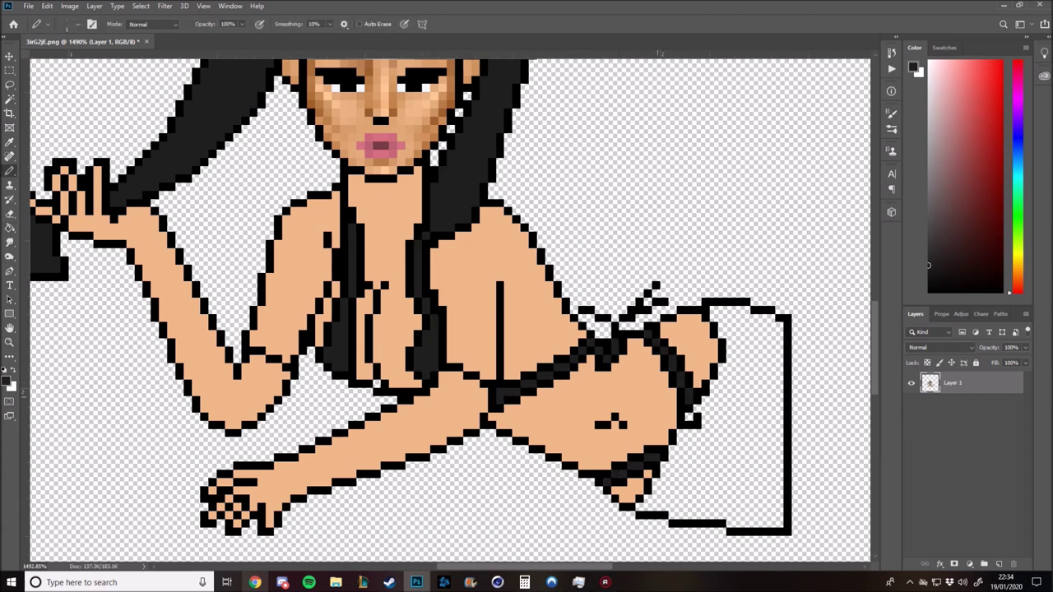
key("g")
key("x")
left_click(748, 427)
scroll(748, 427, "up", 3)
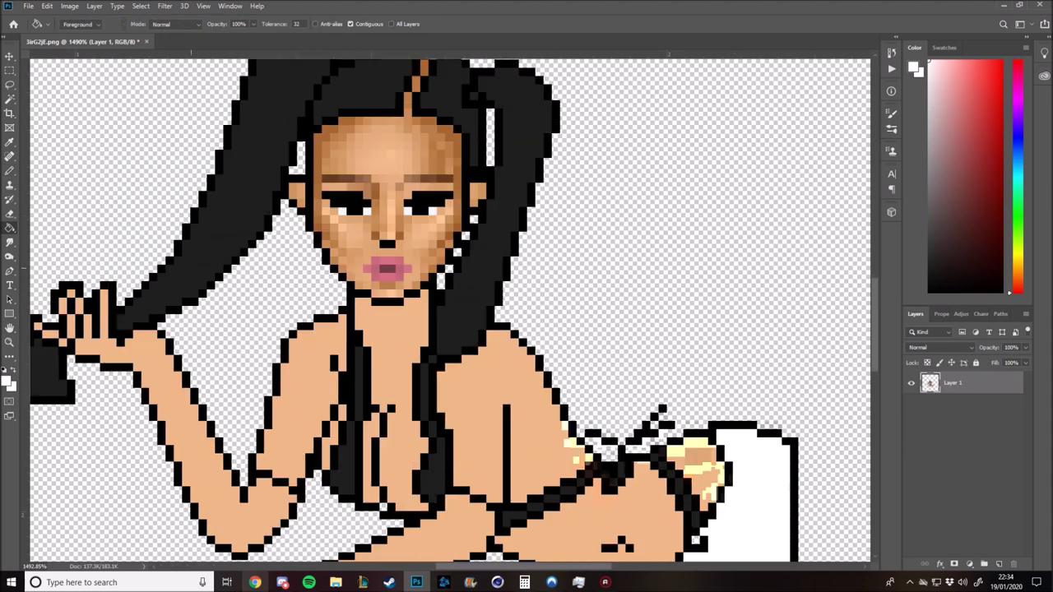
- Shift the paint colour toward pink in the Color panel
key("z")
scroll(451, 311, "down", 10)
scroll(451, 311, "up", 10)
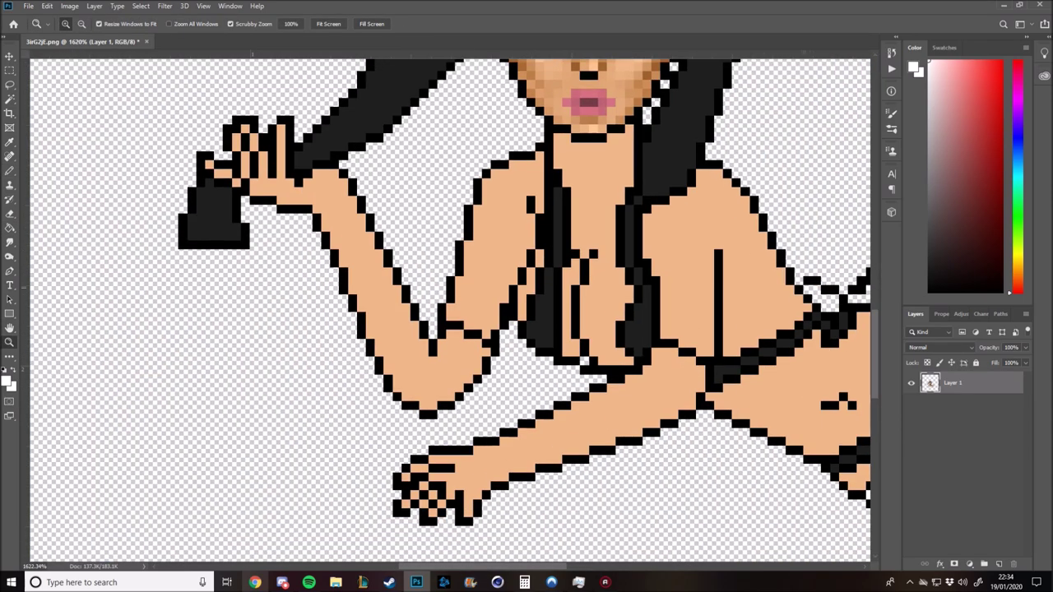
left_click(1018, 90)
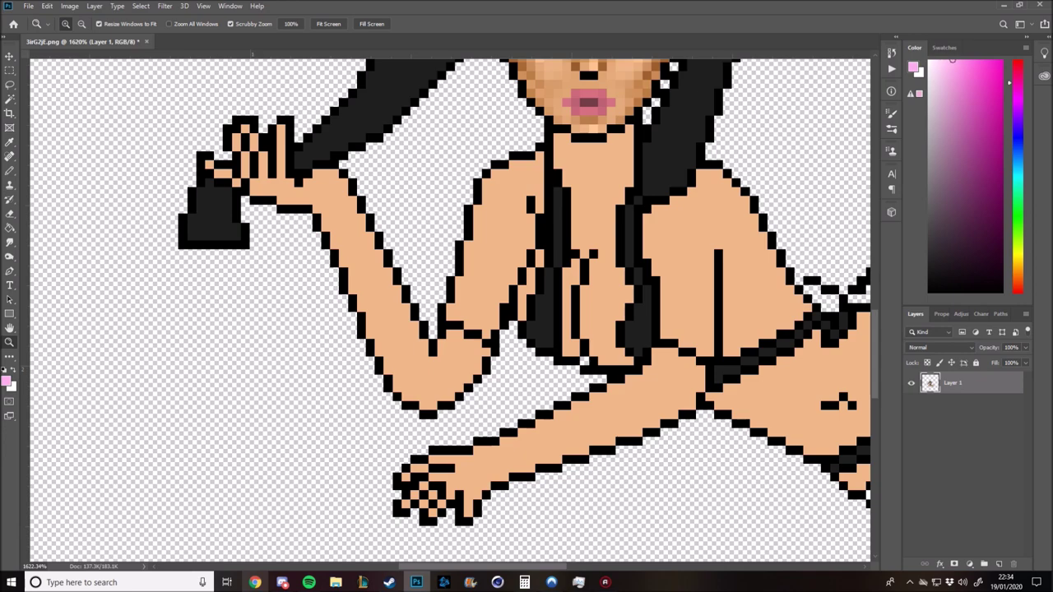
- Fill the upper arm pink with the Paint Bucket
key("g")
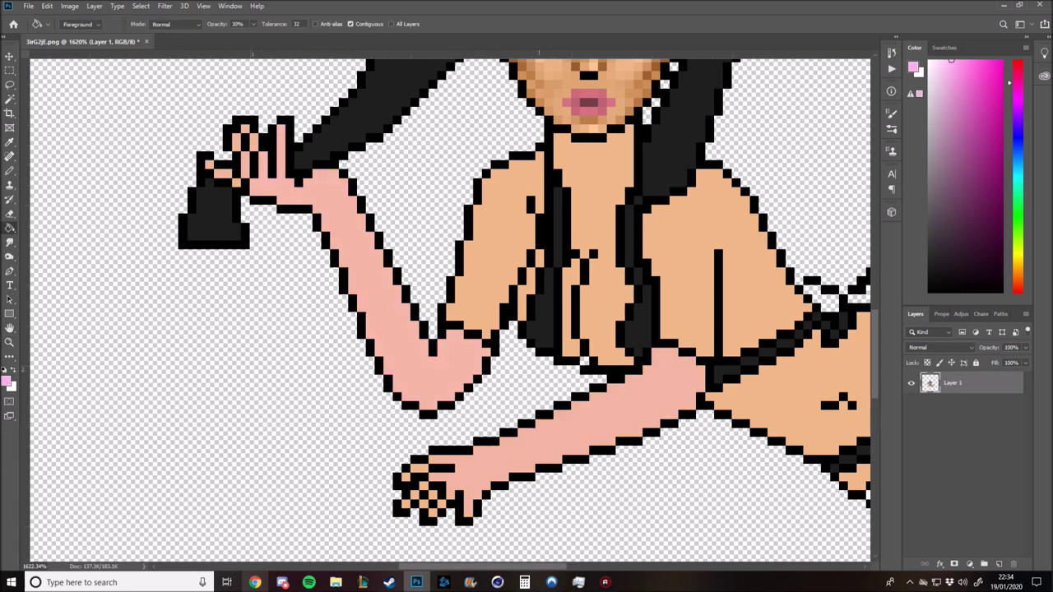
scroll(451, 311, "down", 2)
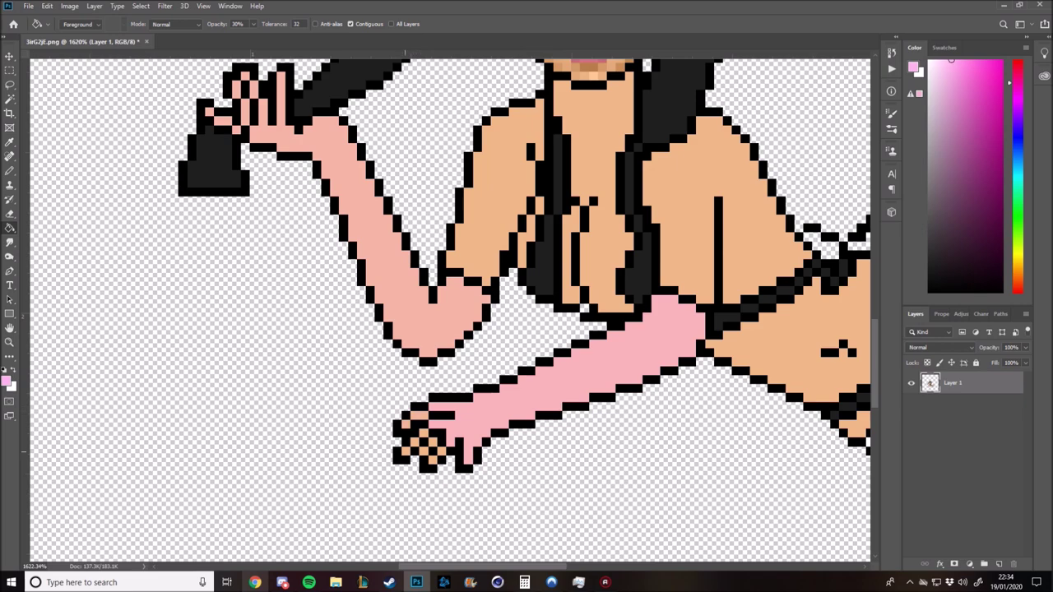
left_click(387, 271)
scroll(527, 280, "up", 1)
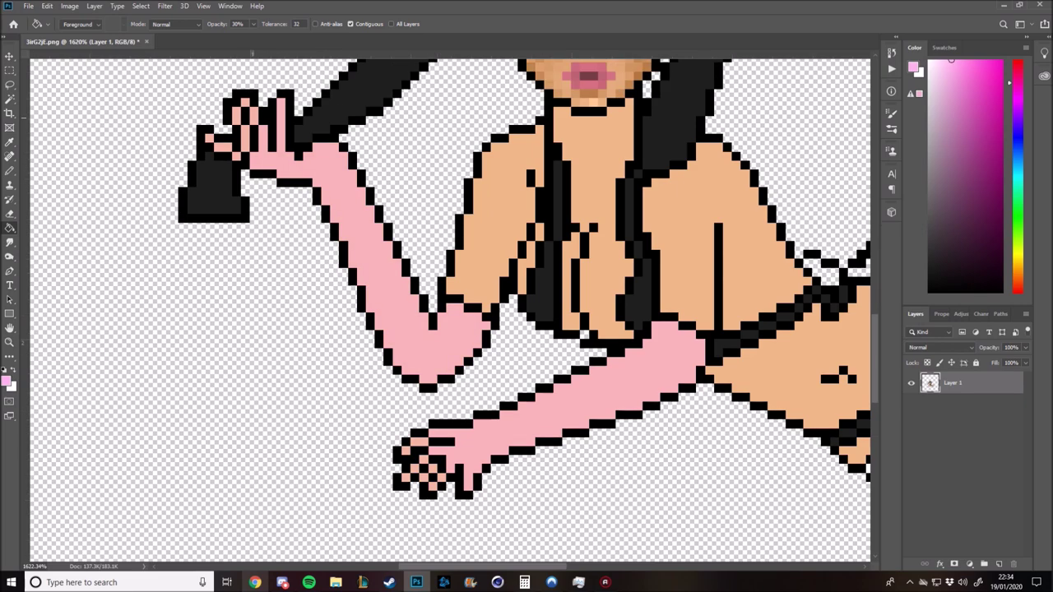
- Zoom in on the arm, chest and face, and reset colours to black and white
key("z")
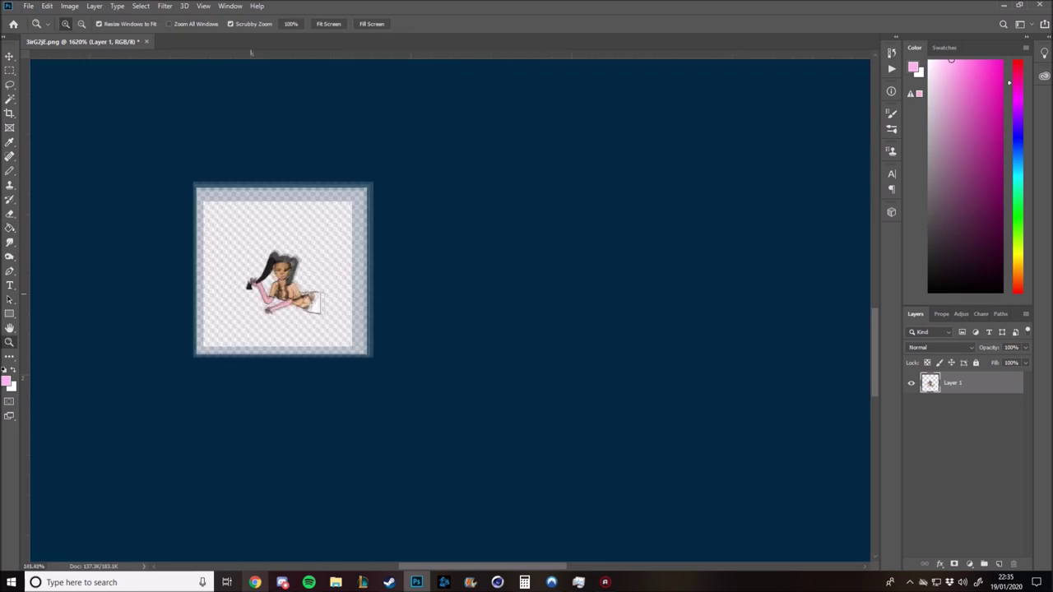
left_click_drag(625, 375, 608, 375)
key("ctrl+0")
key("ctrl+plus")
key("ctrl+plus")
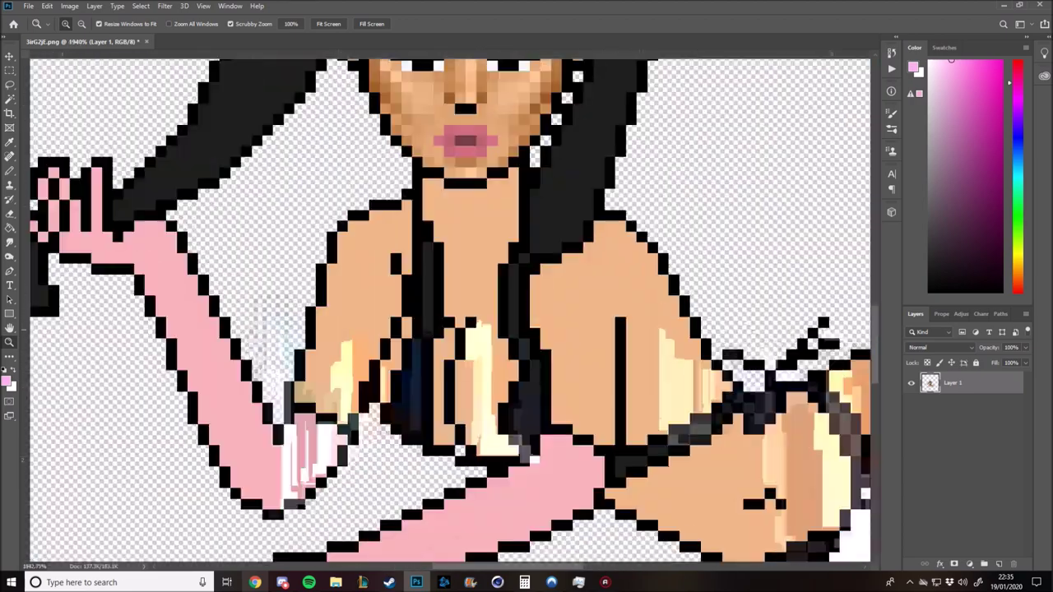
scroll(450, 310, "down", 1)
scroll(452, 313, "up", 1)
key("b")
key("d")
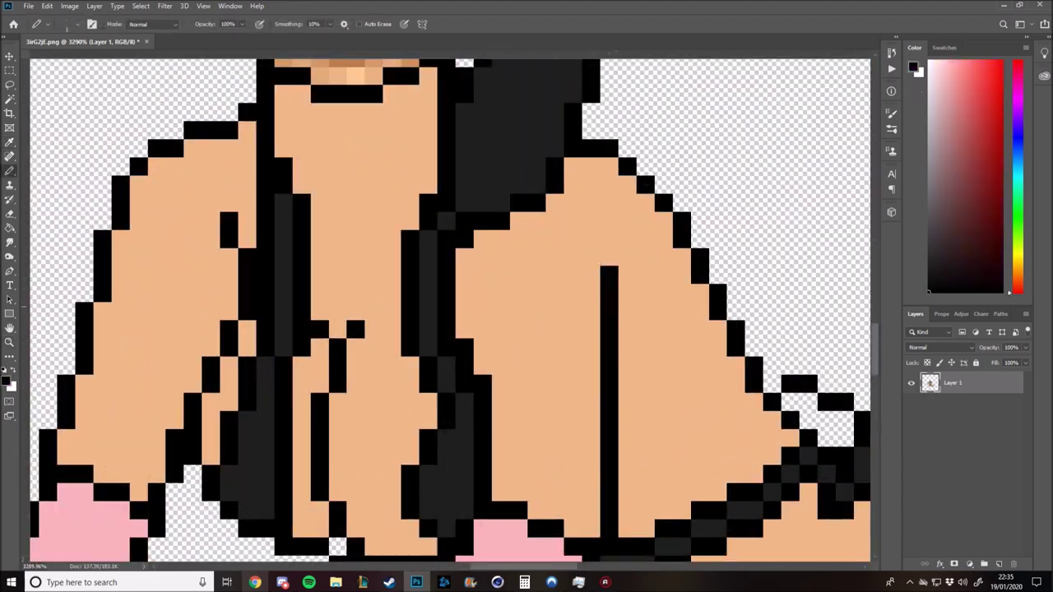
key("z")
key("ctrl+0")
key("ctrl+plus")
key("ctrl+plus")
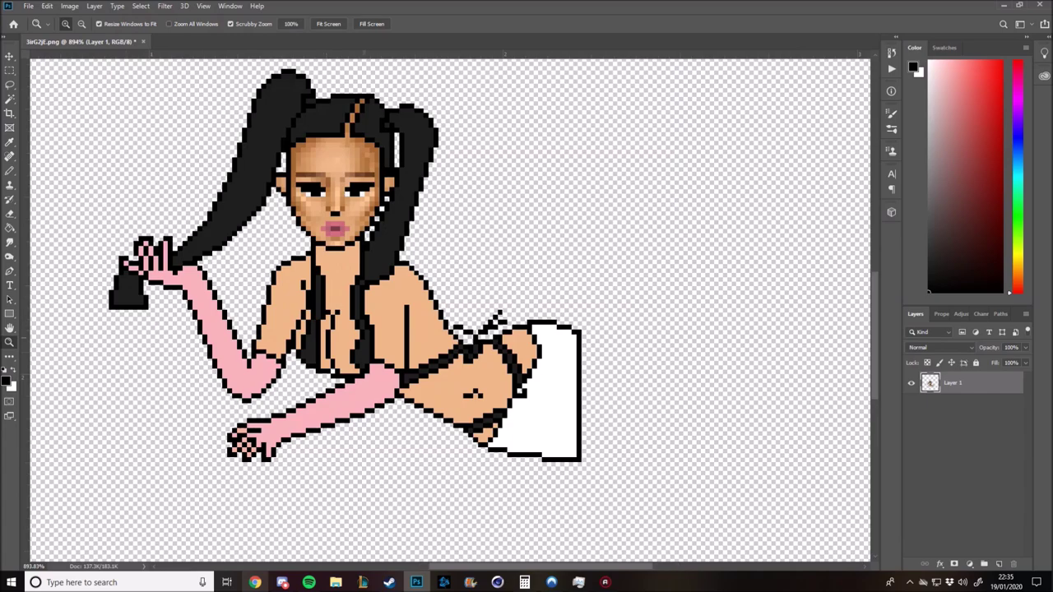
key("ctrl+plus")
key("ctrl+plus")
- Sample the skin colour and zoom the view onto the arm
key("i")
key("g")
scroll(450, 310, "down", 2)
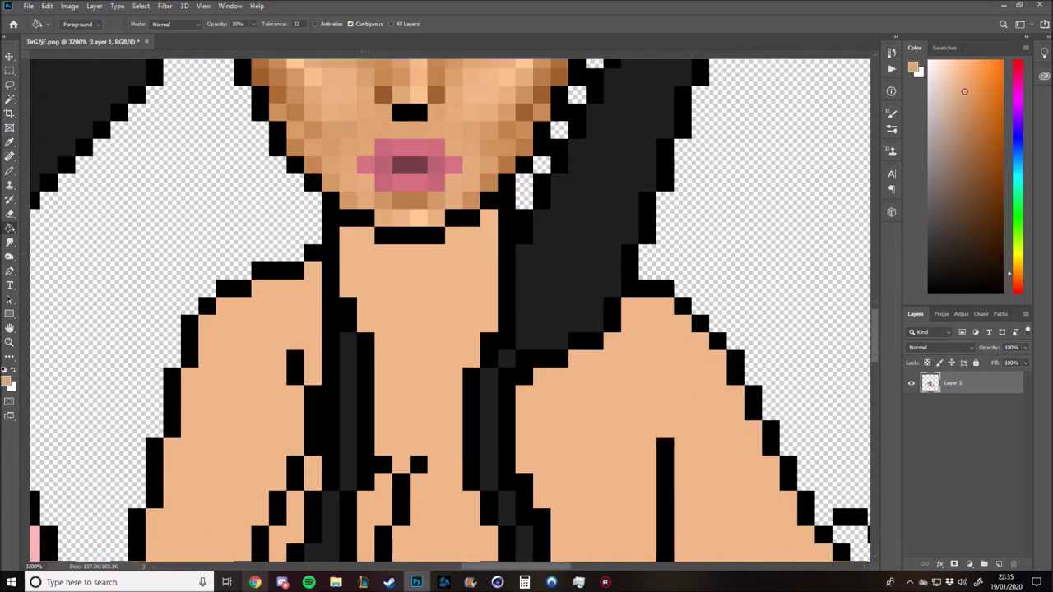
key("z")
key("ctrl+0")
scroll(156, 320, "up", 10)
scroll(451, 313, "down", 1)
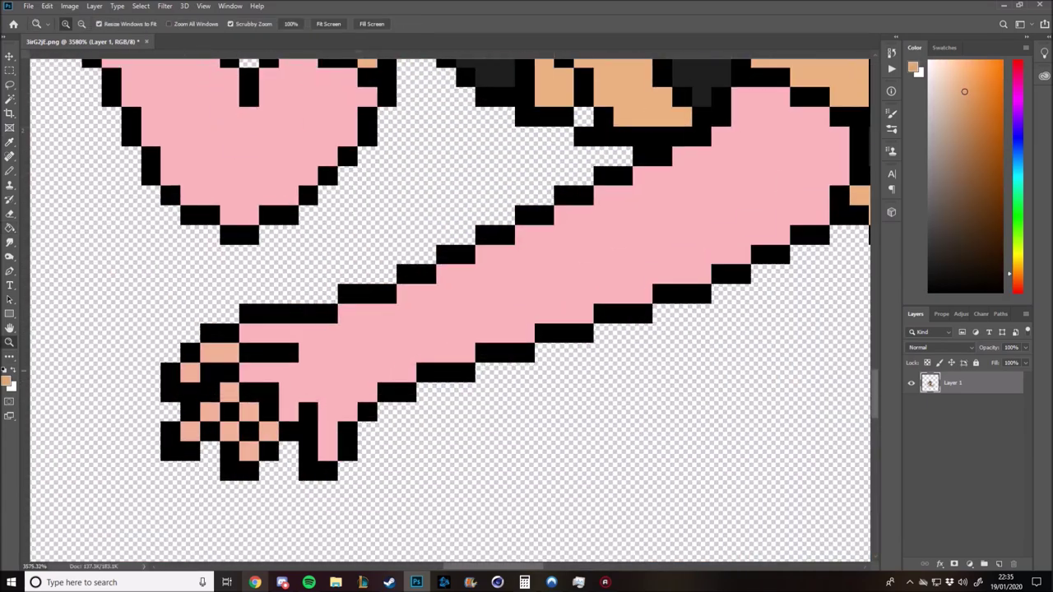
- Return to the pink fill and fit the whole image in view
key("g")
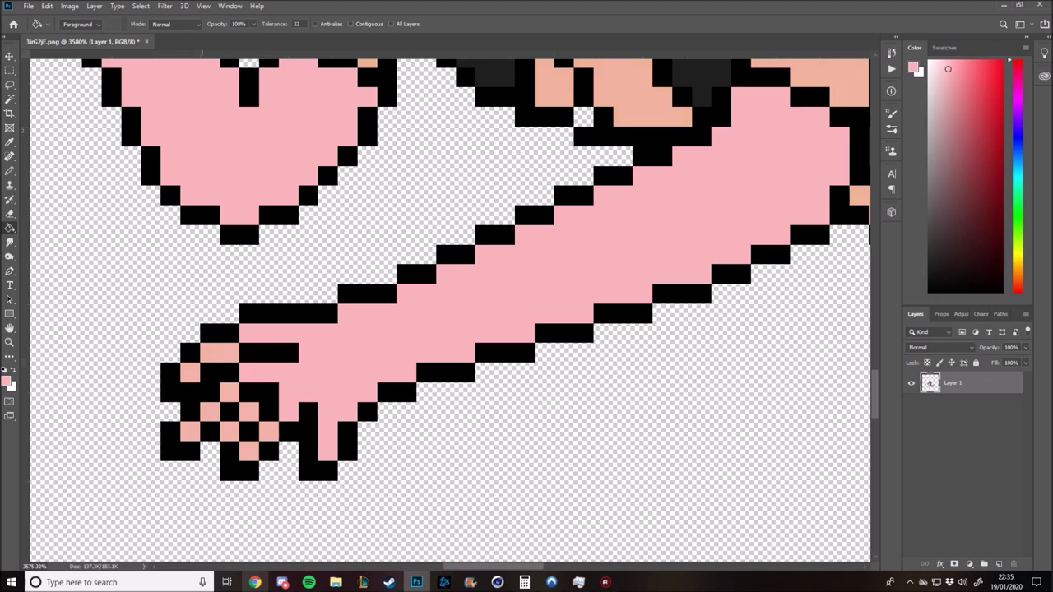
key("z")
key("ctrl+0")
scroll(337, 206, "up", 5)
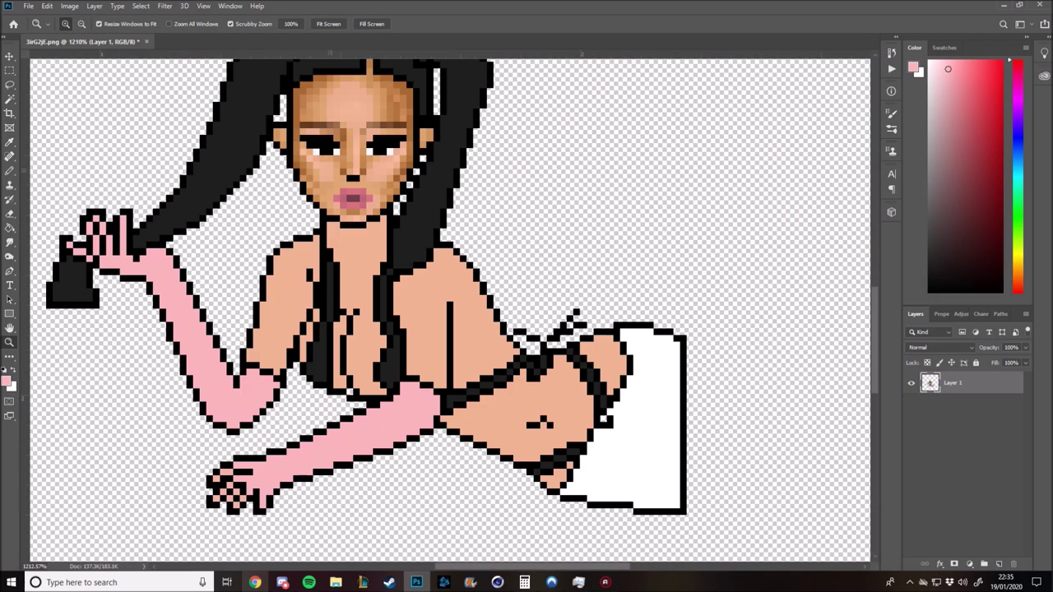
scroll(337, 205, "up", 4)
key("ctrl+0")
scroll(263, 345, "up", 10)
- Recolour two tan hand pixels pink with the Pencil
key("b")
left_click(259, 313)
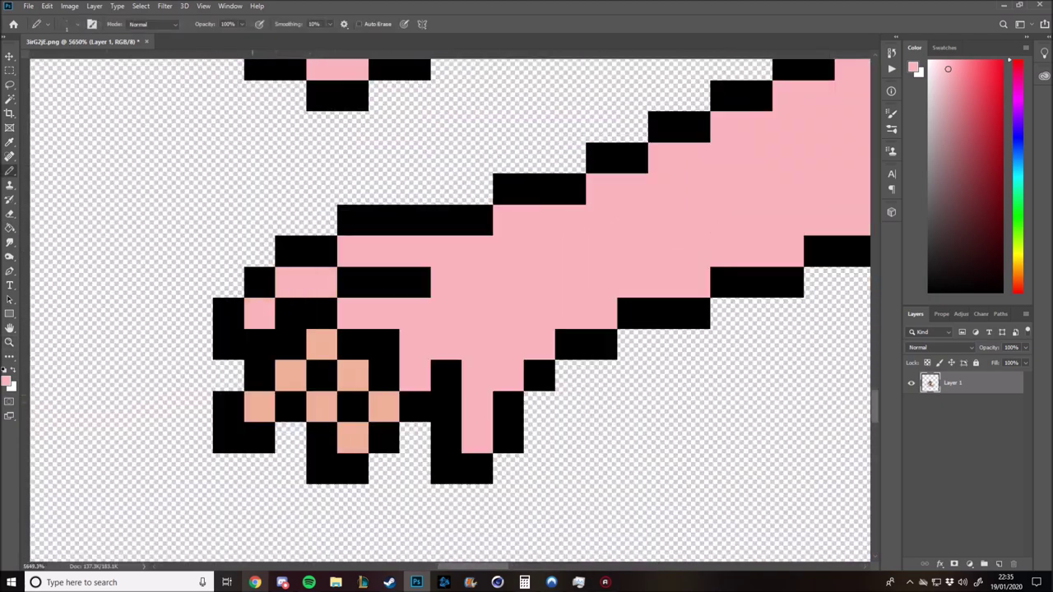
left_click(382, 406)
key("z")
scroll(382, 406, "down", 3)
scroll(383, 405, "down", 1)
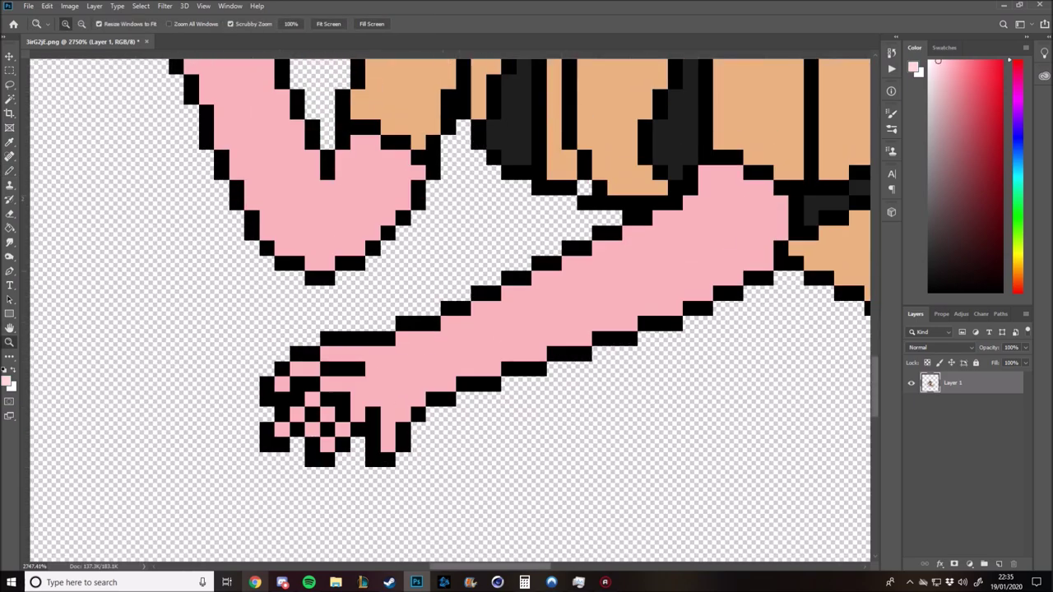
scroll(396, 338, "up", 2)
scroll(396, 338, "up", 2)
scroll(396, 338, "up", 2)
- Draw a diagonal light-pink highlight along the arm and lower opacity to 30%
key("b")
left_click_drag(705, 263, 609, 212)
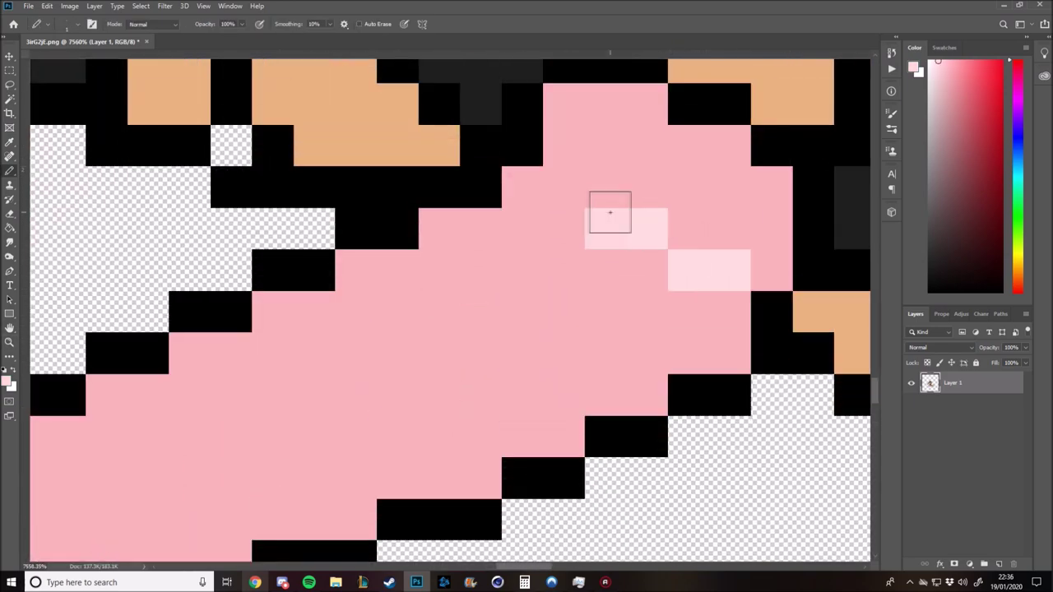
left_click(563, 186)
key("ctrl+z")
key("ctrl+z")
mouse_move(730, 310)
left_mouse_down()
mouse_move(653, 235)
mouse_move(511, 206)
left_mouse_up()
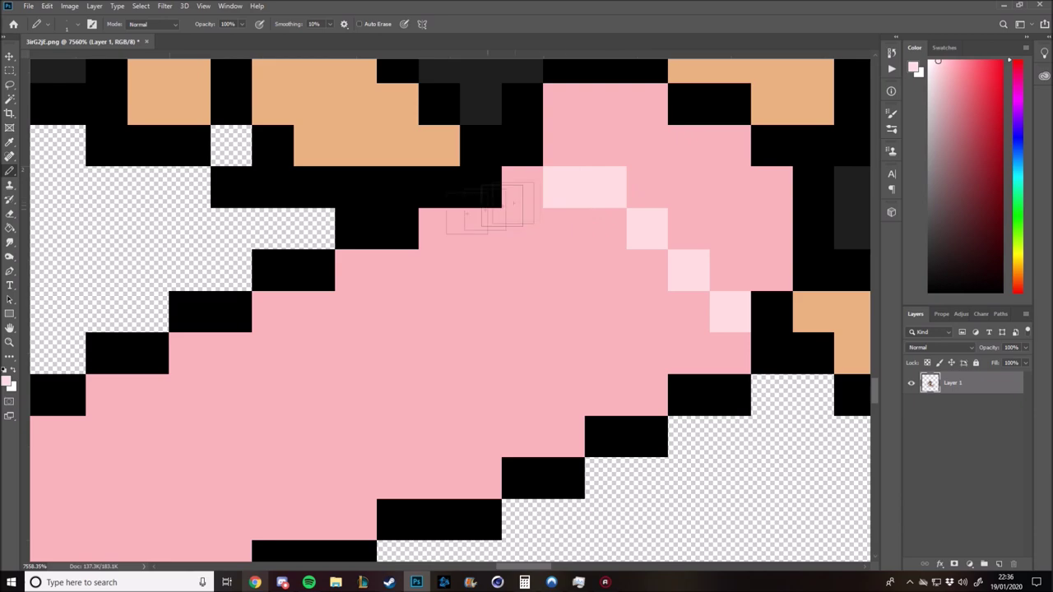
key("3")
- Paint soft 30% light-pink highlights blending across the upper arm and forearm
scroll(503, 207, "up", 1)
mouse_move(514, 242)
left_mouse_down()
mouse_move(634, 322)
mouse_move(513, 288)
left_mouse_up()
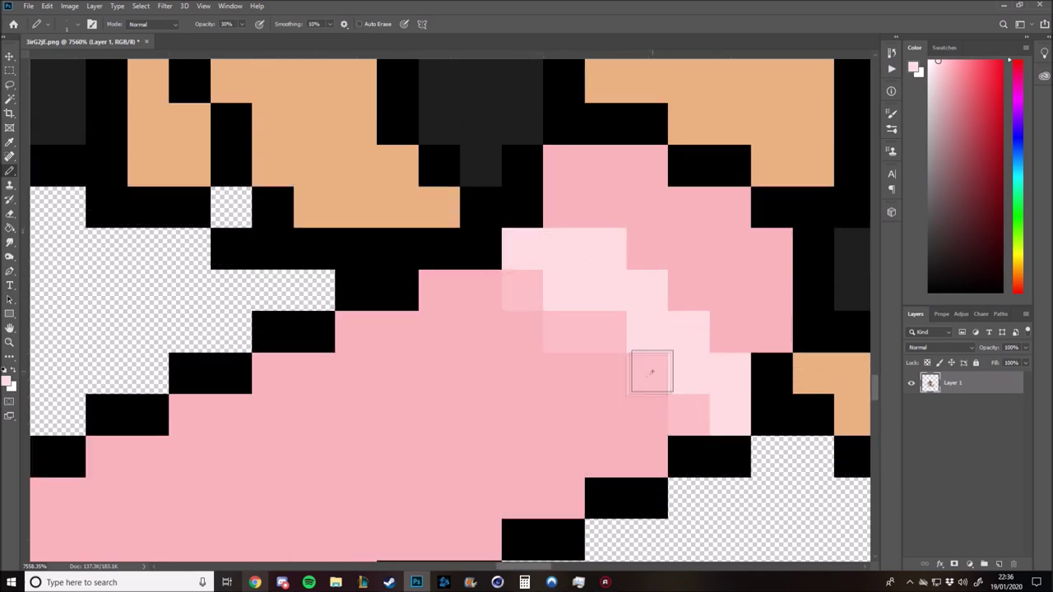
left_click_drag(556, 204, 746, 329)
scroll(658, 277, "up", 1)
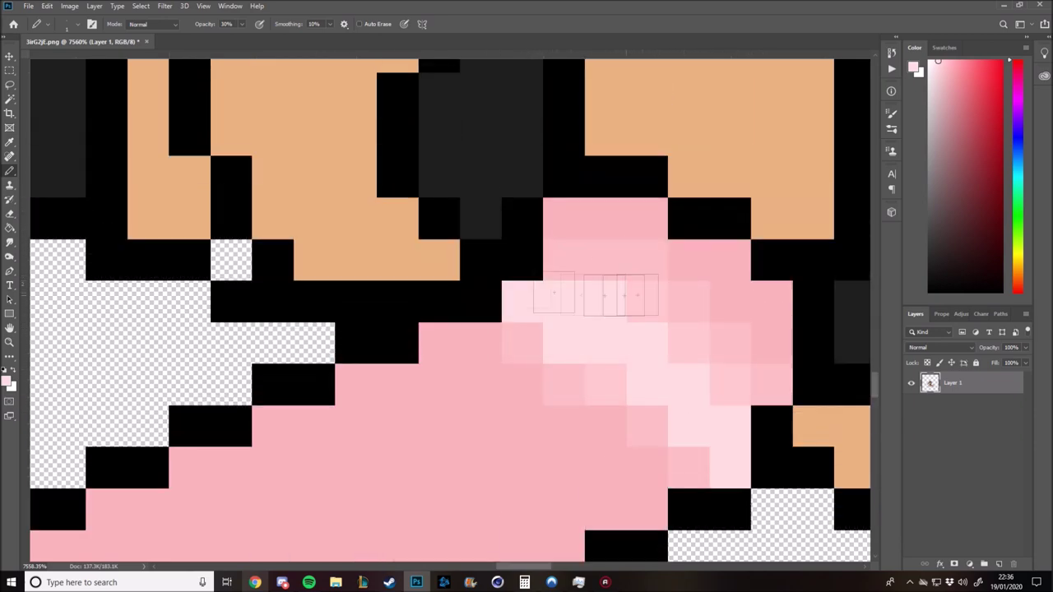
scroll(278, 258, "down", 5)
scroll(349, 332, "up", 5)
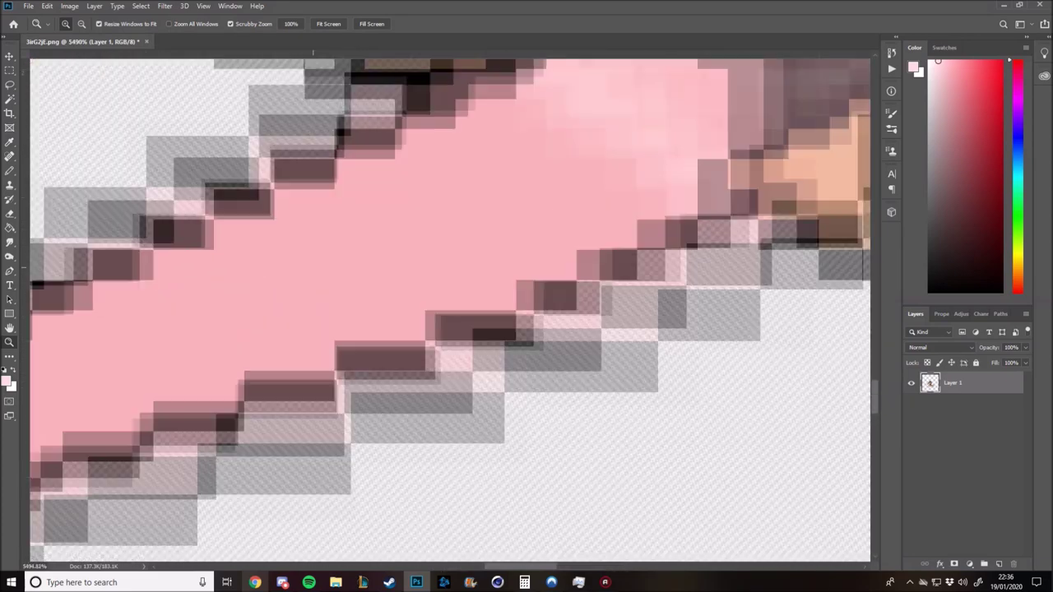
mouse_move(349, 332)
left_mouse_down()
mouse_move(223, 291)
mouse_move(453, 365)
left_mouse_up()
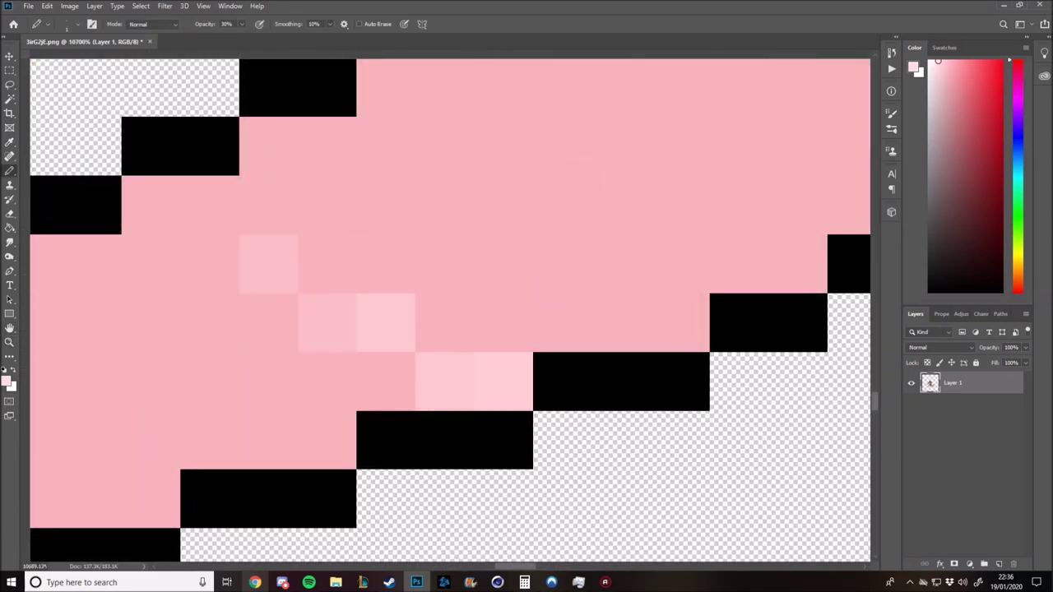
- Lighten a few more pink pixels along the arm with the Pencil
key("z")
scroll(450, 310, "down", 5)
scroll(343, 330, "up", 4)
key("b")
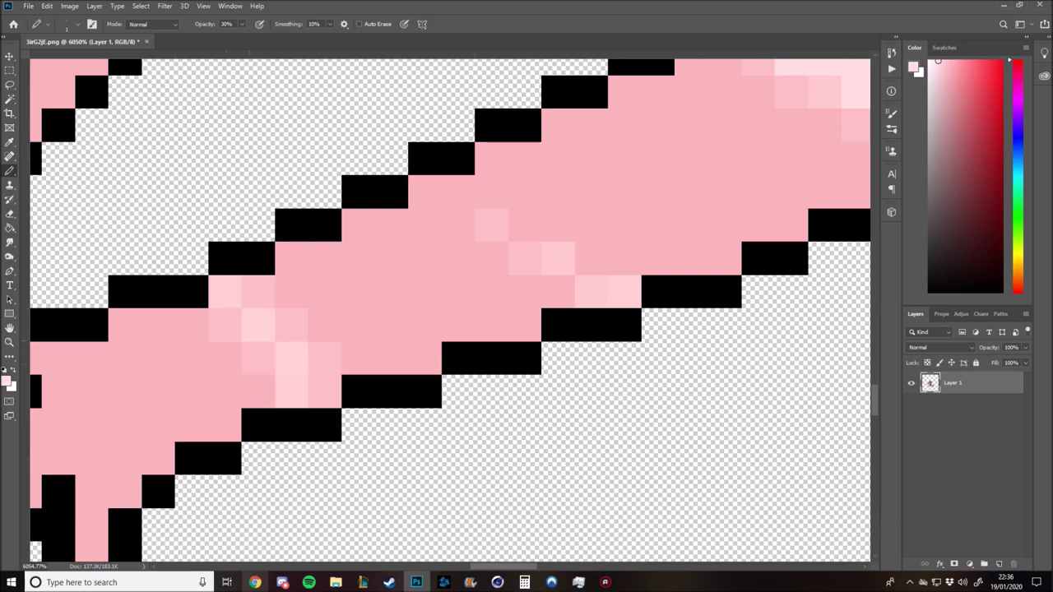
scroll(526, 312, "down", 5)
scroll(526, 312, "up", 5)
scroll(526, 313, "up", 3)
left_click_drag(427, 255, 689, 254)
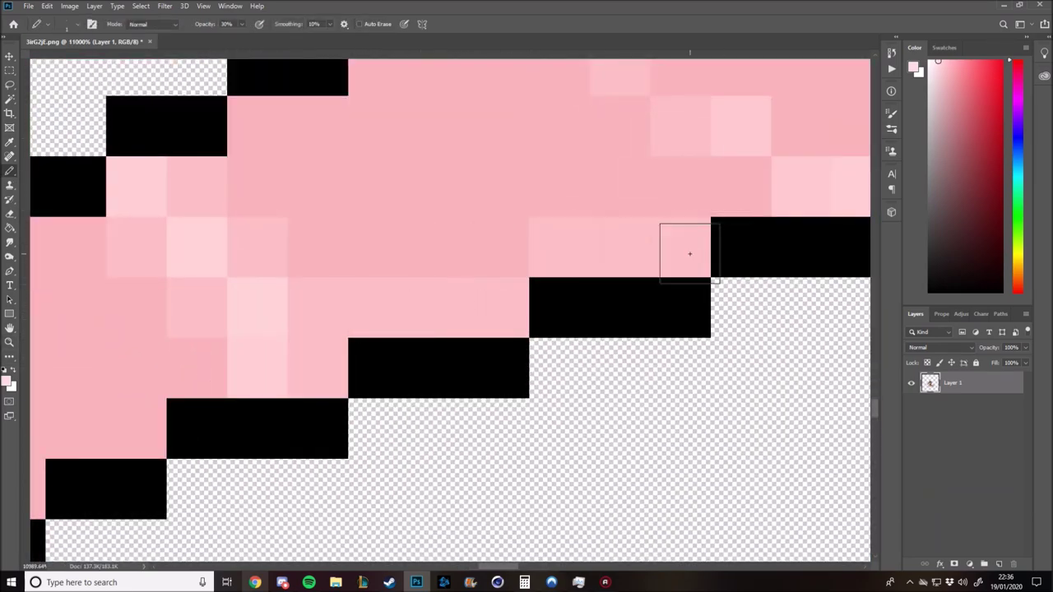
left_click(341, 349)
- Add a vertical light-pink highlight stroke on the upper arm
scroll(751, 204, "down", 1)
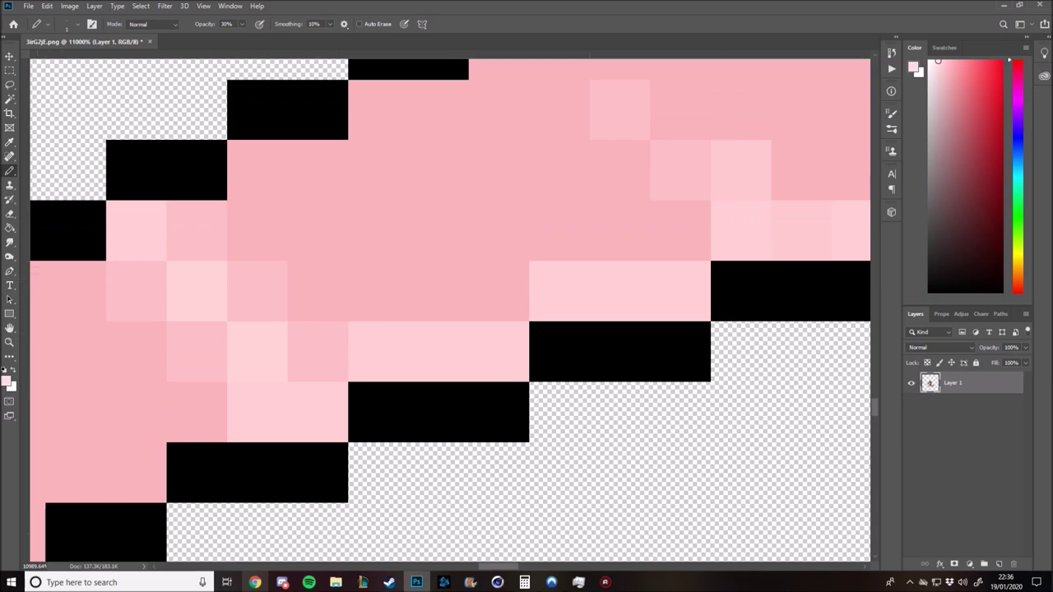
scroll(473, 188, "down", 1)
scroll(474, 188, "down", 1)
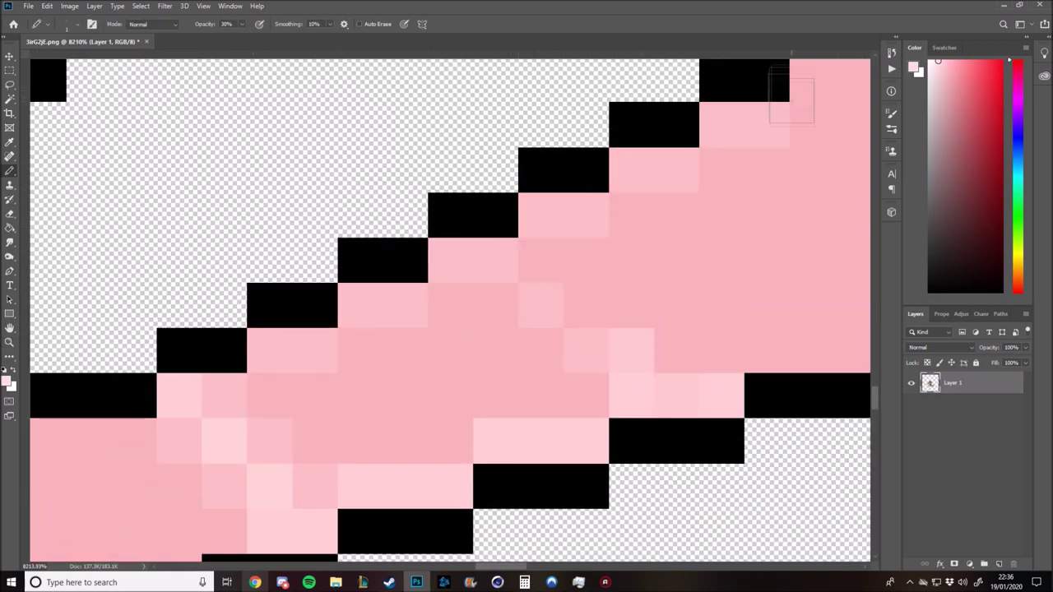
scroll(787, 93, "up", 1)
scroll(787, 94, "down", 2)
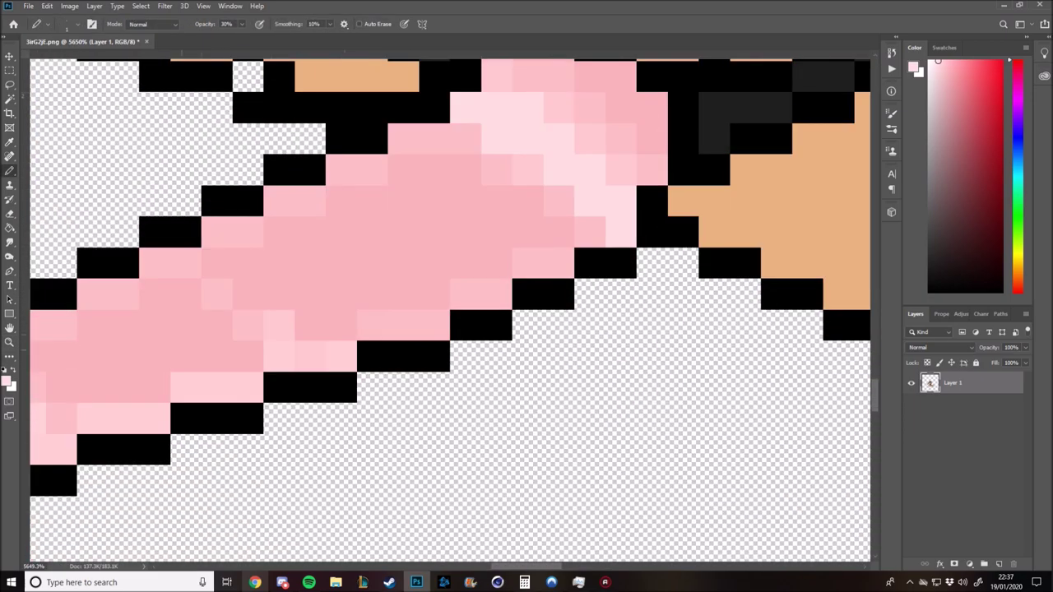
scroll(435, 320, "down", 3)
scroll(435, 320, "up", 4)
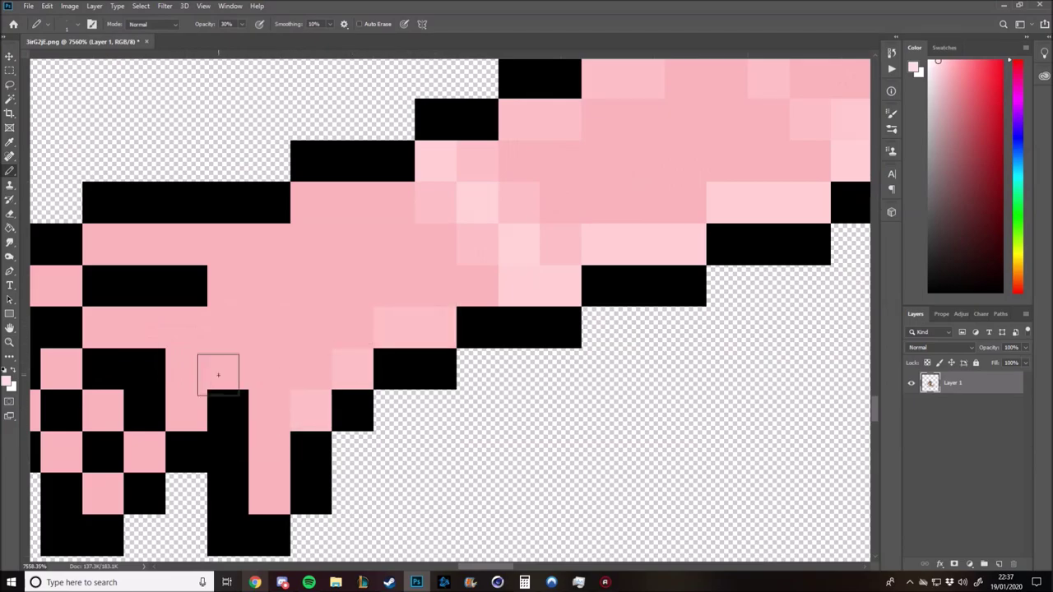
key("z")
scroll(444, 312, "down", 3)
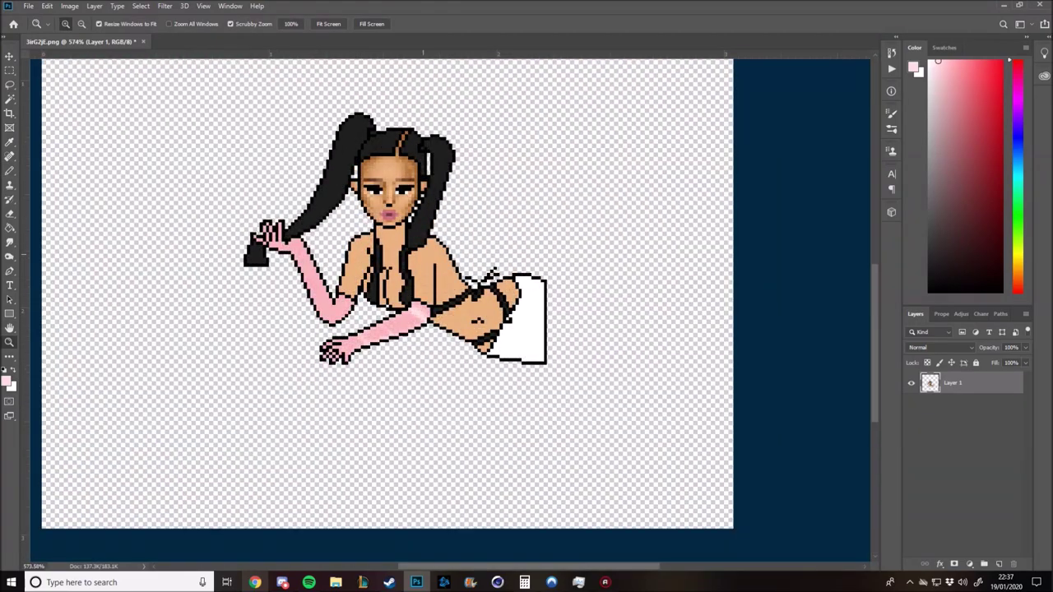
scroll(386, 271, "up", 3)
scroll(444, 313, "down", 3)
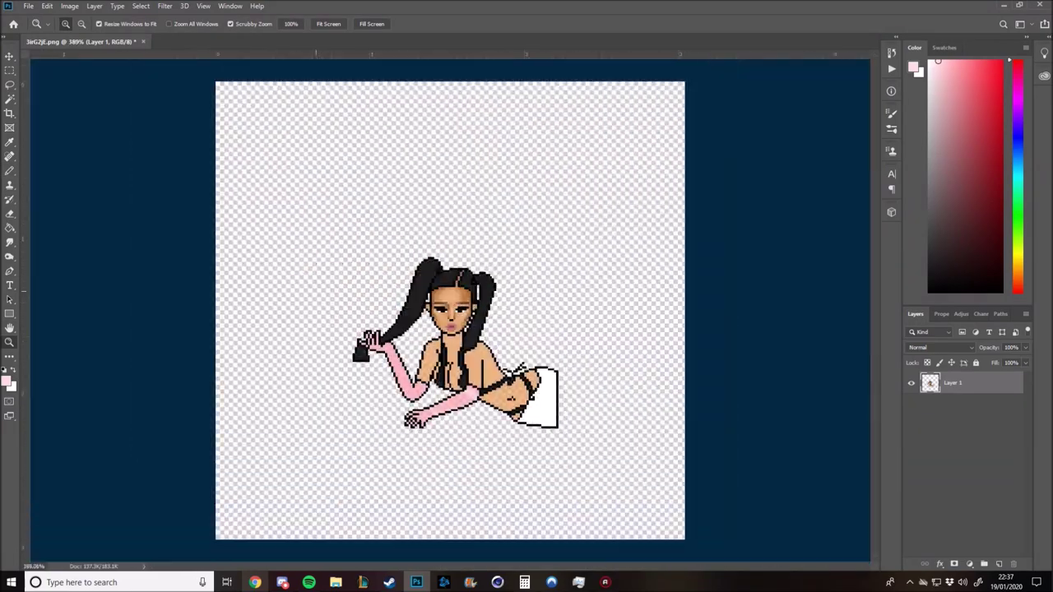
scroll(444, 313, "up", 3)
key("g")
scroll(444, 313, "up", 1)
key("b")
left_click_drag(487, 332, 487, 359)
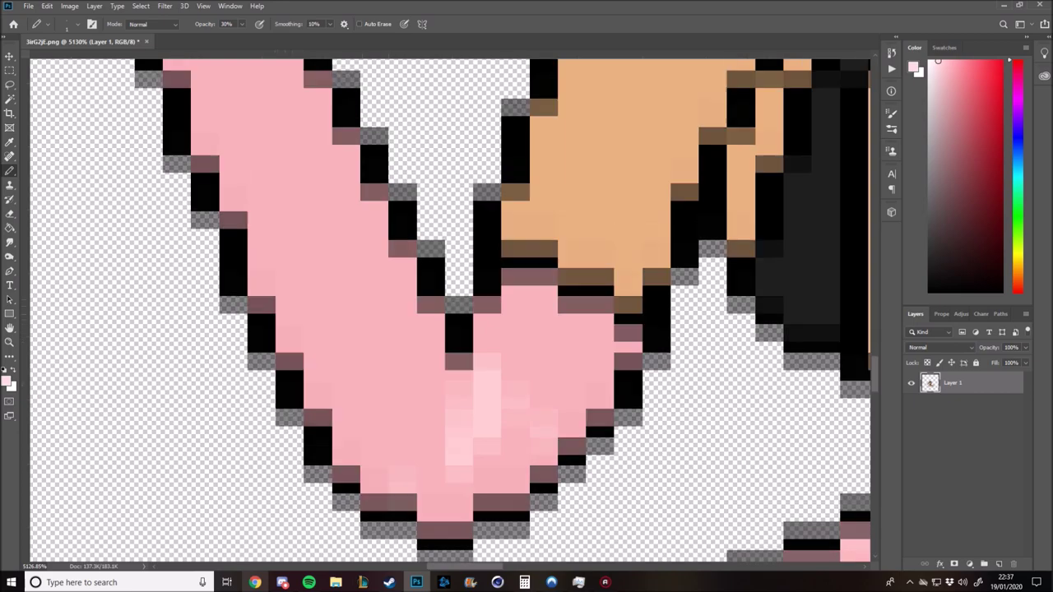
- Zoom out to review the whole shaded drawing
scroll(450, 311, "up", 5)
scroll(450, 311, "down", 3)
scroll(451, 311, "down", 3)
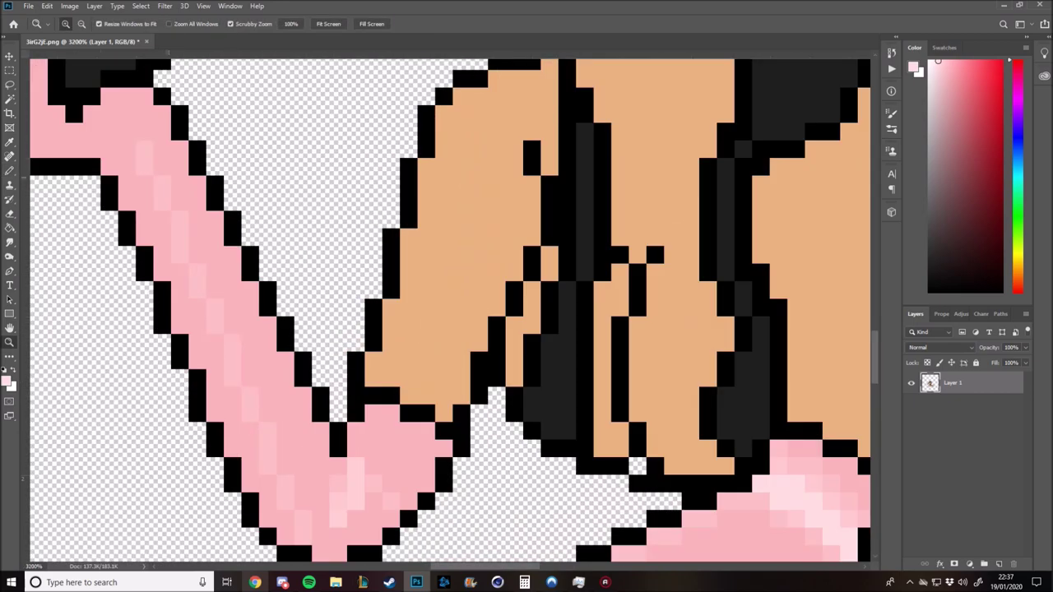
scroll(451, 311, "down", 1)
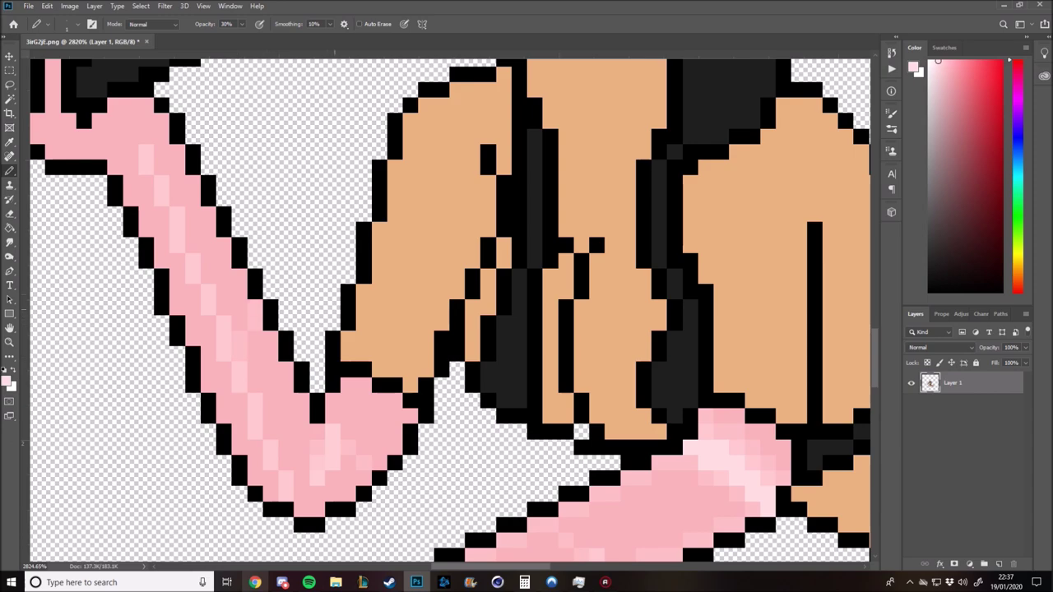
scroll(450, 311, "up", 1)
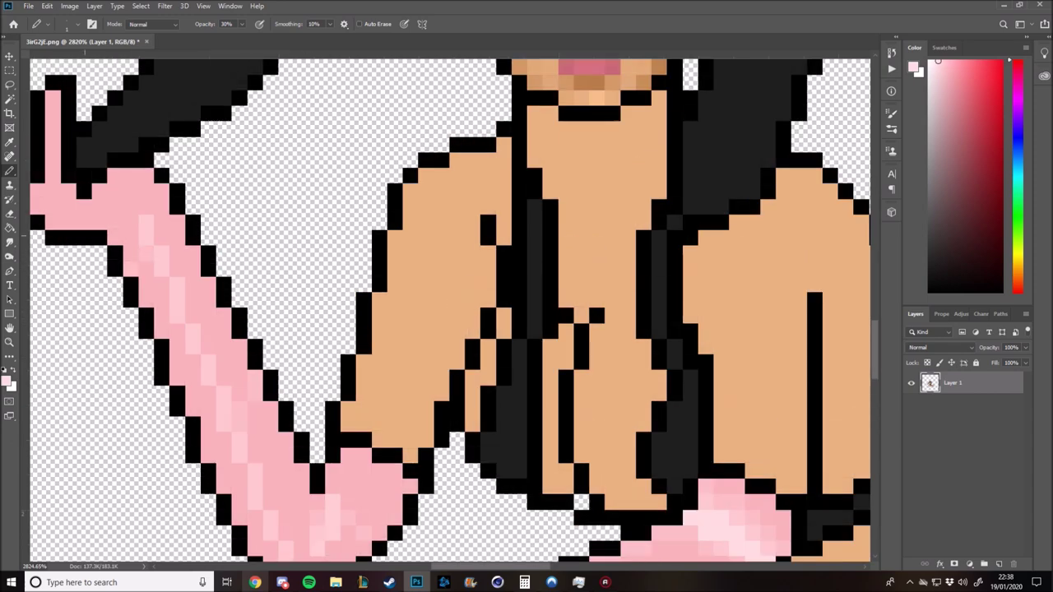
scroll(451, 311, "up", 1)
key("ctrl+0")
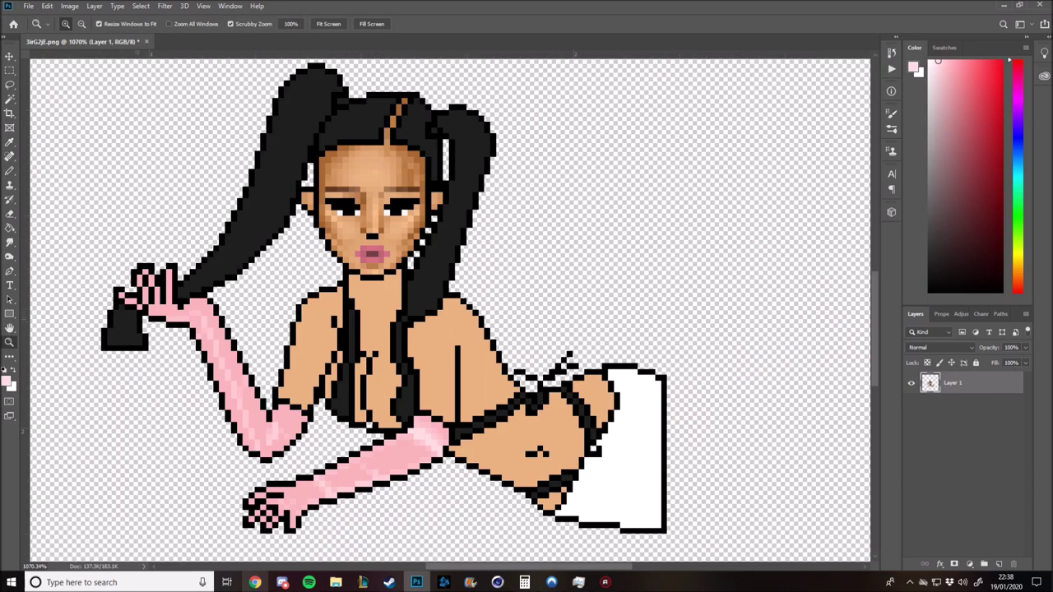
scroll(156, 296, "up", 5)
scroll(450, 310, "up", 1)
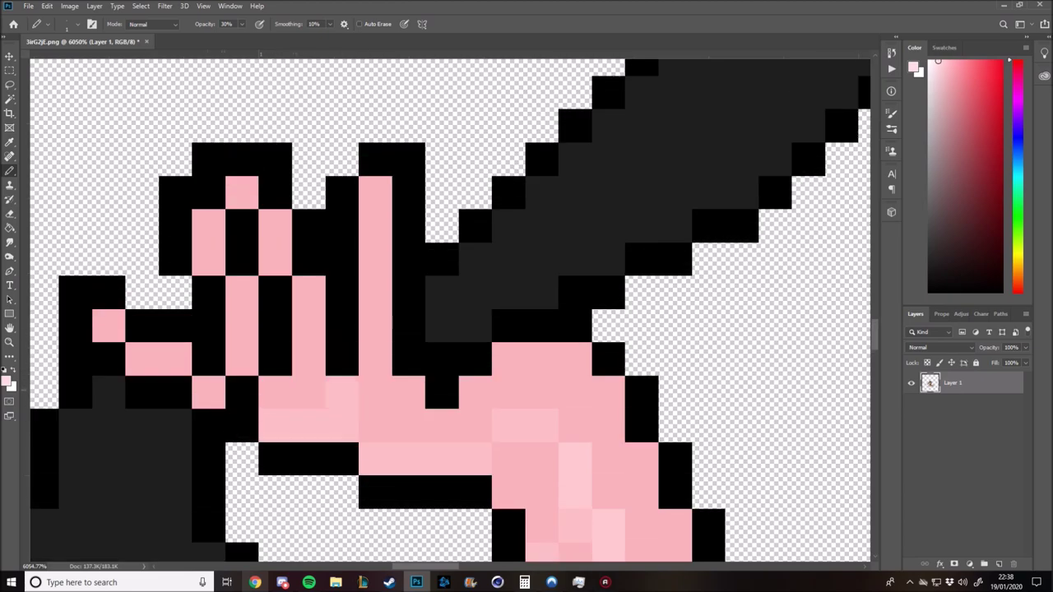
key("z")
scroll(450, 311, "down", 10)
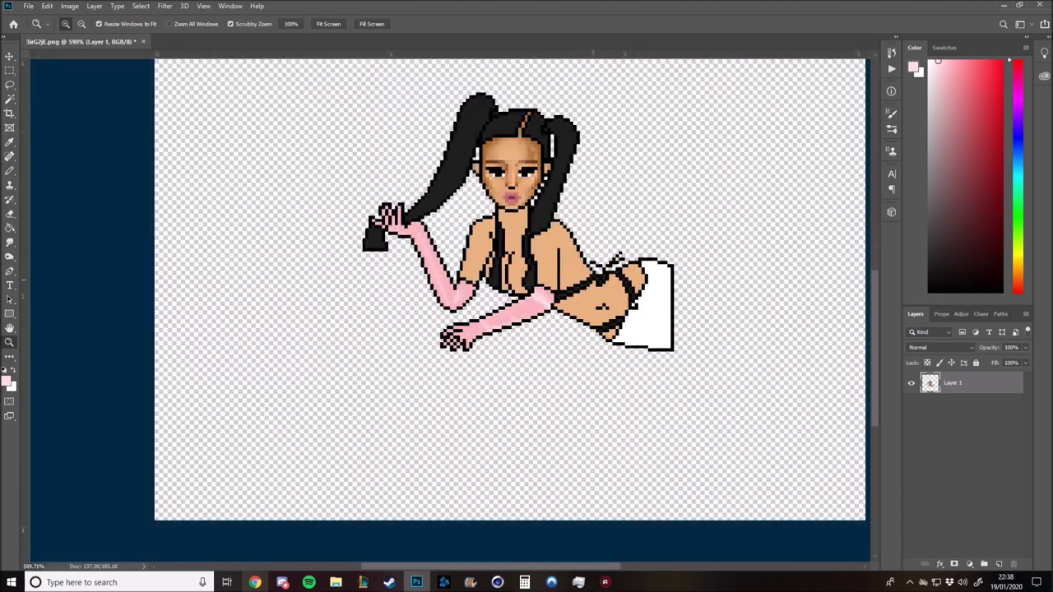
scroll(650, 177, "up", 3)
- Magic Wand-select the skin area and copy it onto a new layer
key("w")
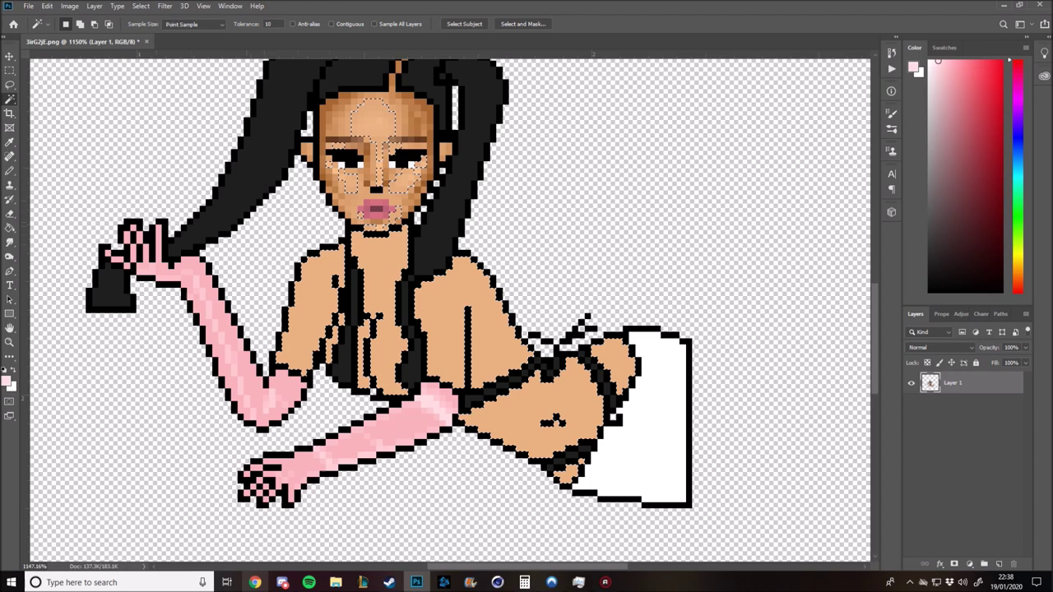
key("ctrl+d")
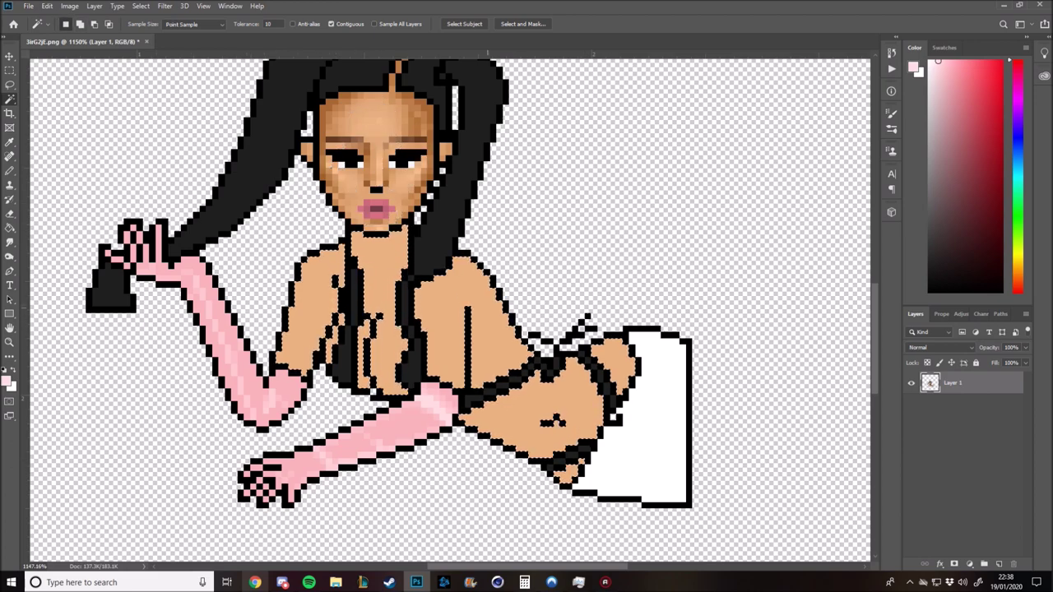
scroll(450, 311, "up", 3)
scroll(481, 306, "down", 2)
scroll(481, 306, "down", 2)
right_click(481, 306)
left_click(527, 516)
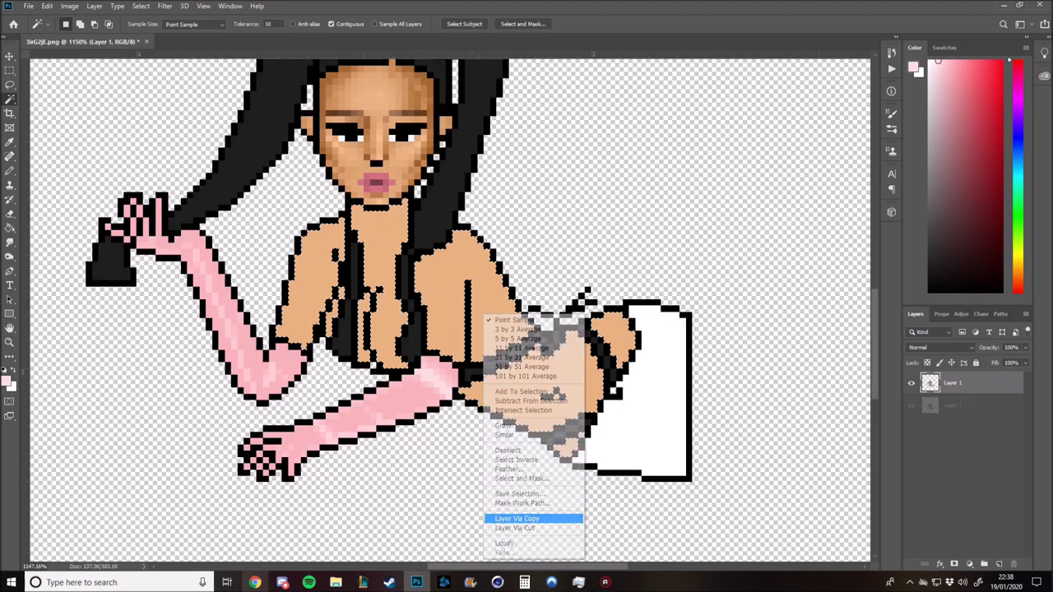
right_click(962, 383)
left_click(851, 121)
- Give the new layer an Inner Shadow and a peach Inner Glow of size 11
left_click(644, 295)
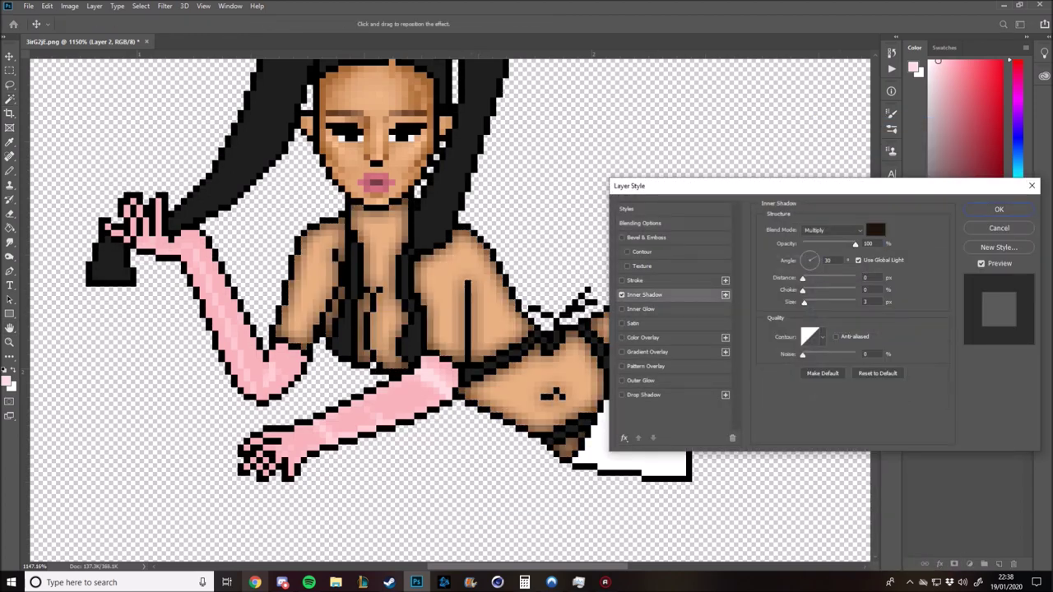
left_click(864, 301)
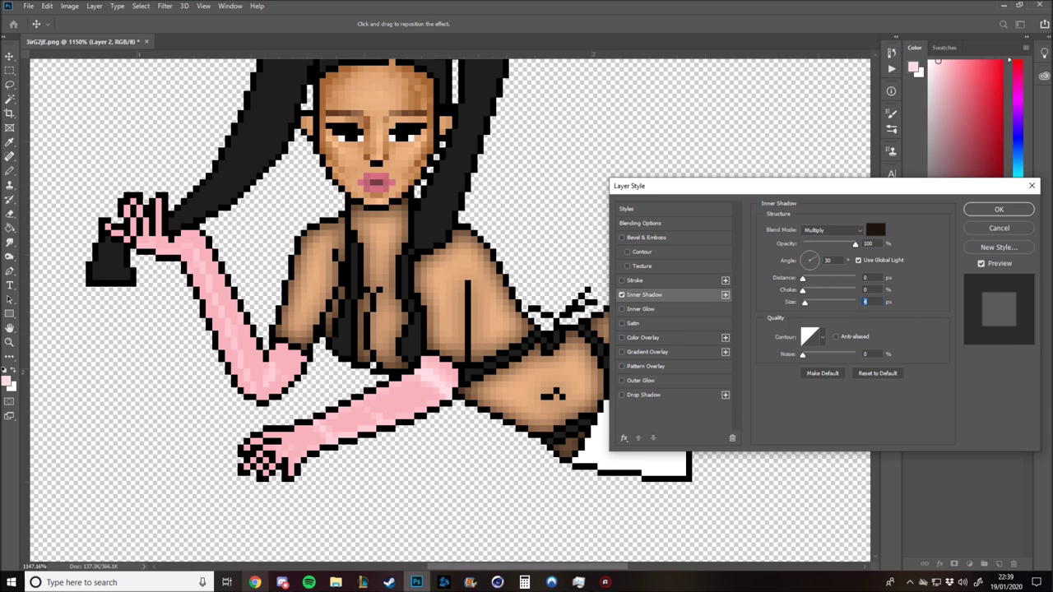
left_click(623, 308)
left_click(788, 266)
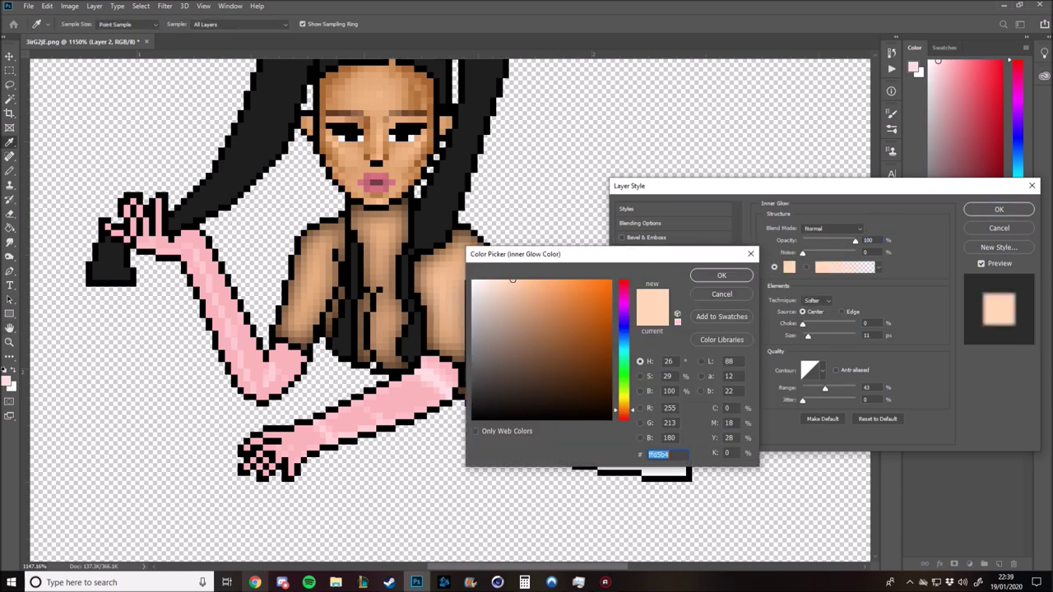
left_click(722, 274)
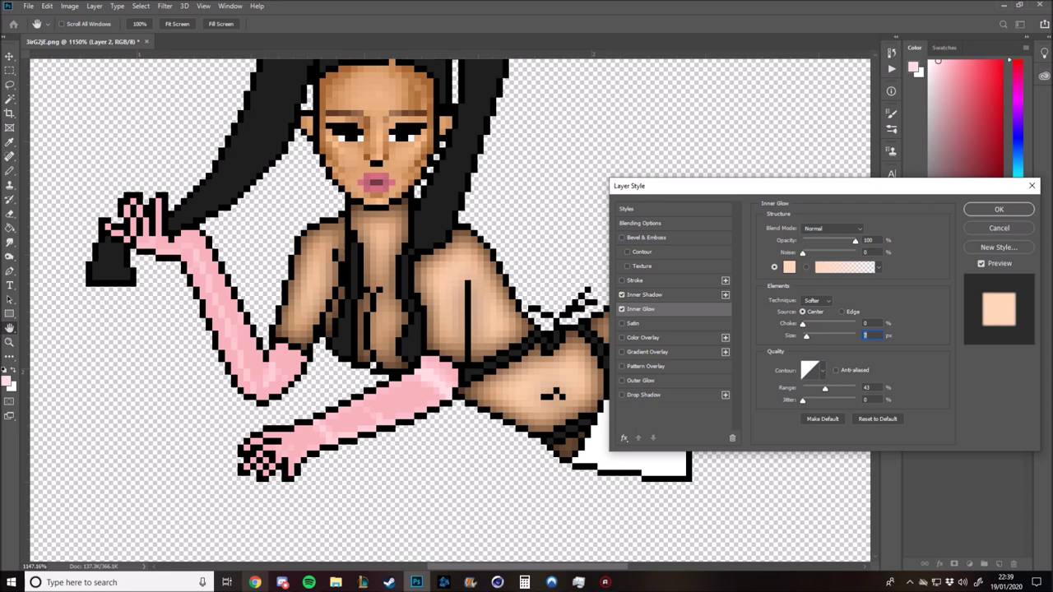
key("Tab")
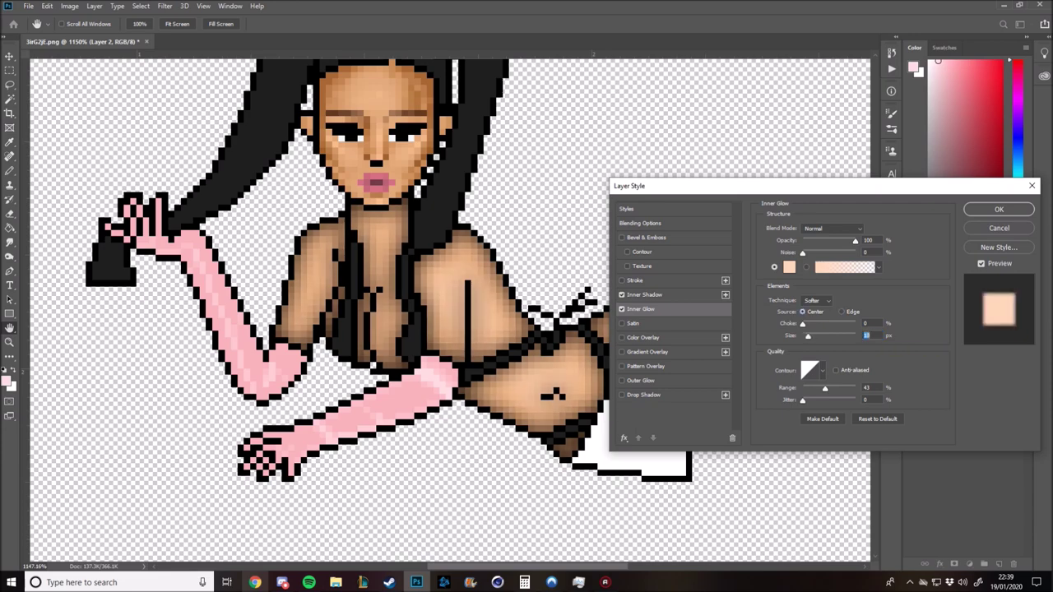
key("Return")
key("z")
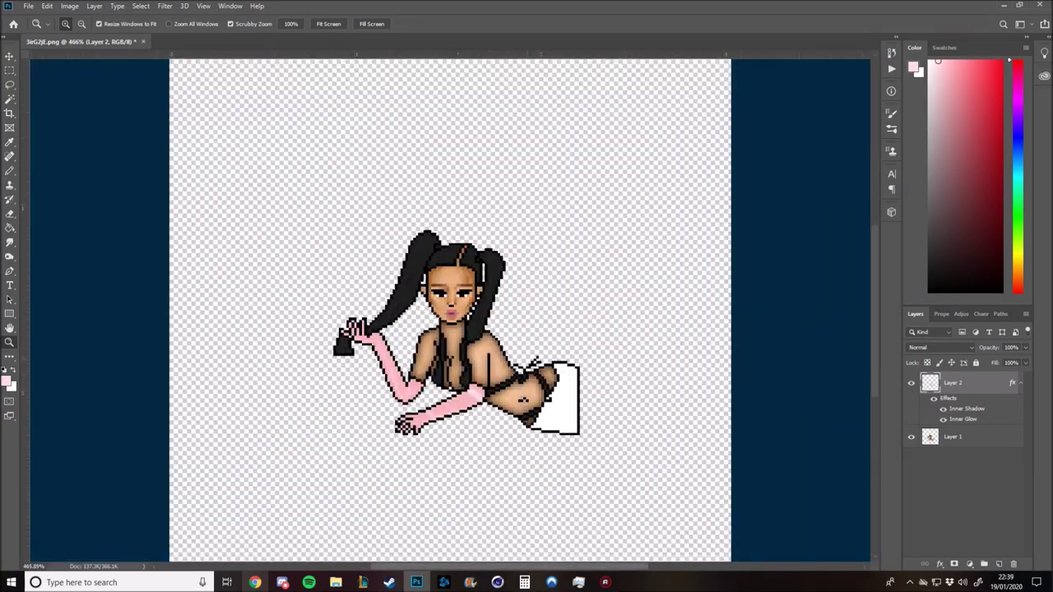
- Erase a hair patch over the chest, undo it, and duplicate Layer 1
key("b")
left_click_drag(465, 329, 429, 386)
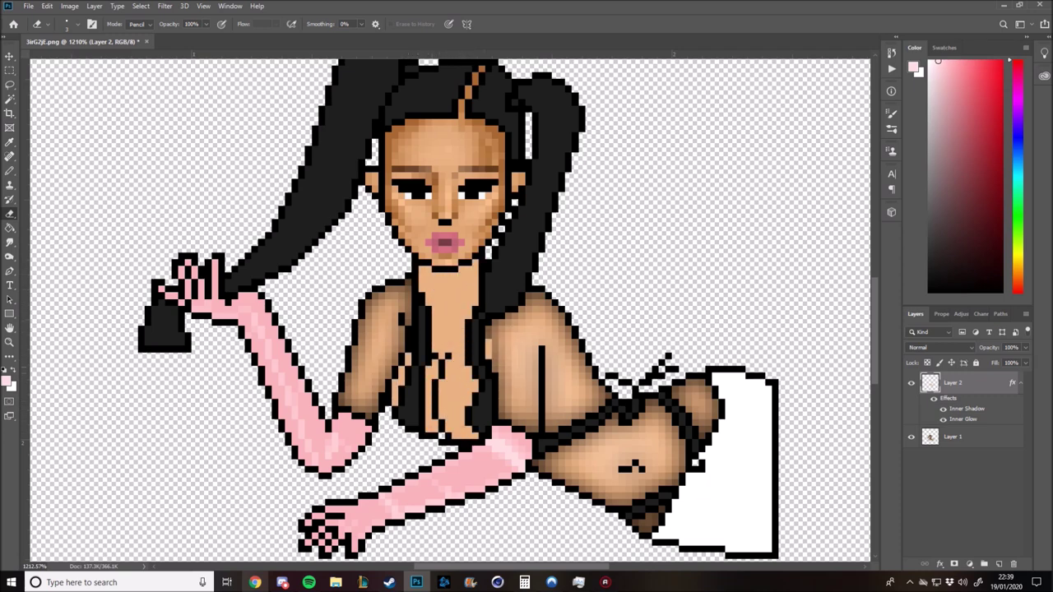
key("ctrl+z")
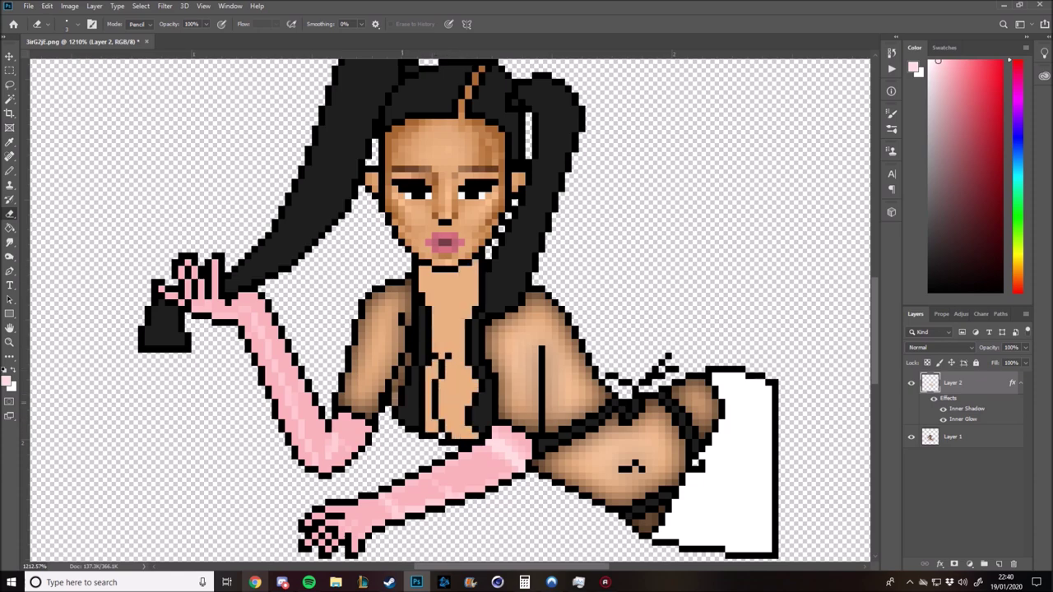
key("alt+bracketleft")
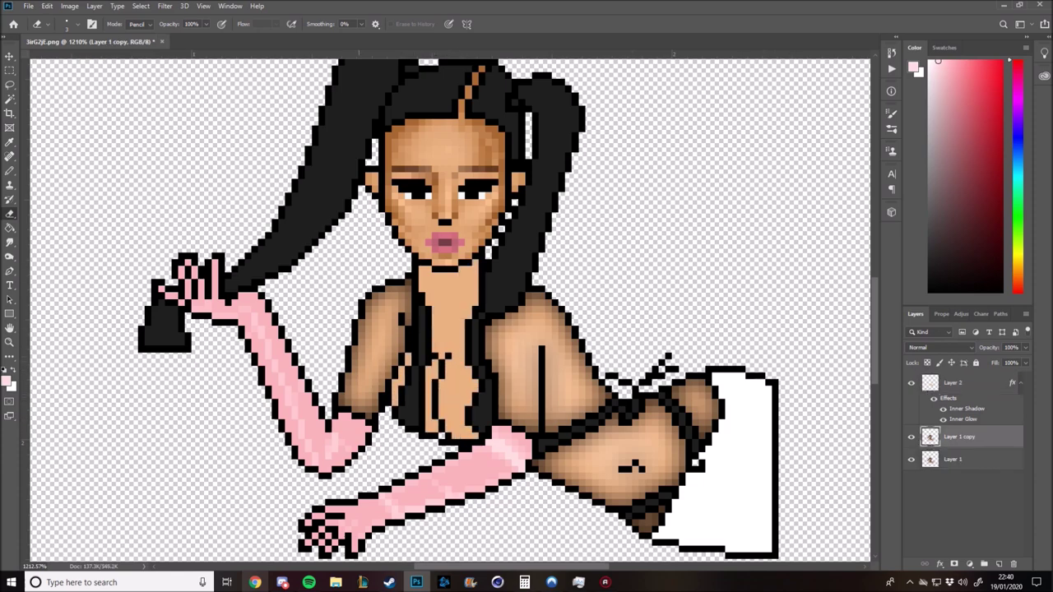
- Select the neck and chest skin and sample a brown skin tone for the brush
key("w")
scroll(417, 351, "up", 2)
scroll(417, 351, "up", 1)
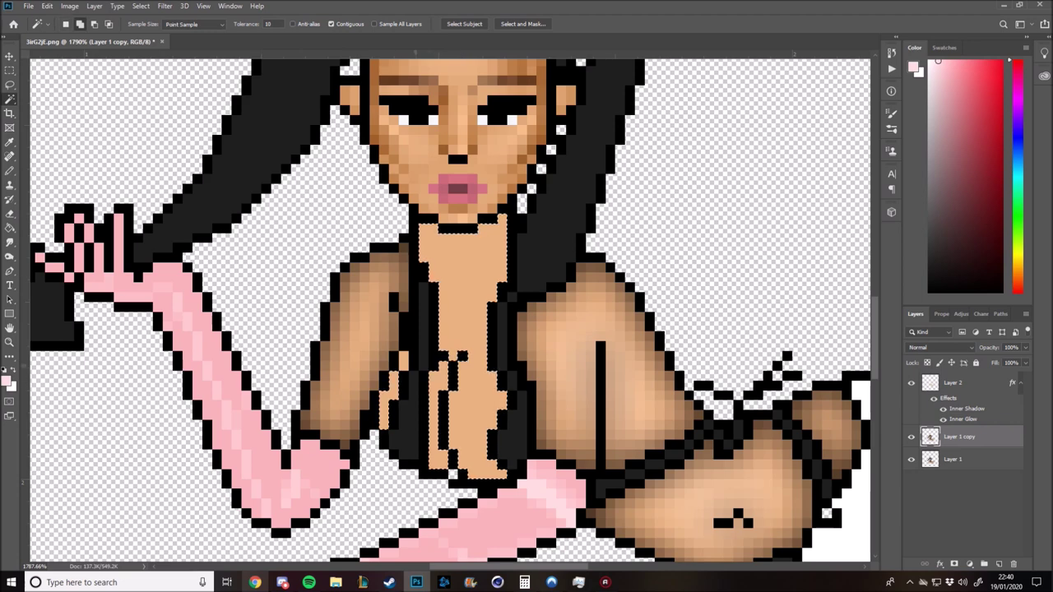
key("i")
left_click(362, 329)
key("b")
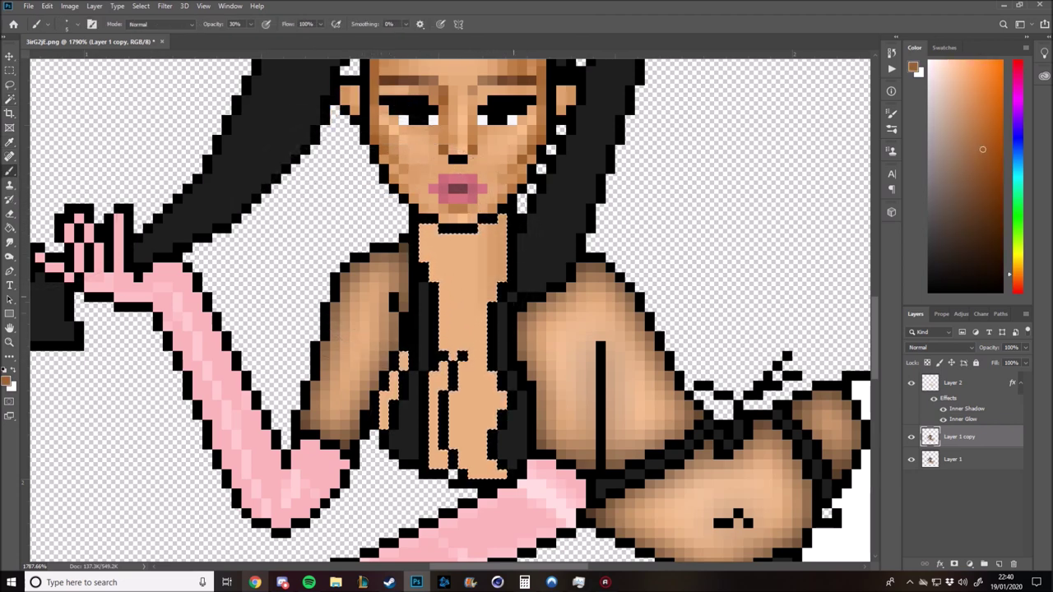
- Zoom out to view the whole figure before brushing
scroll(450, 310, "down", 3)
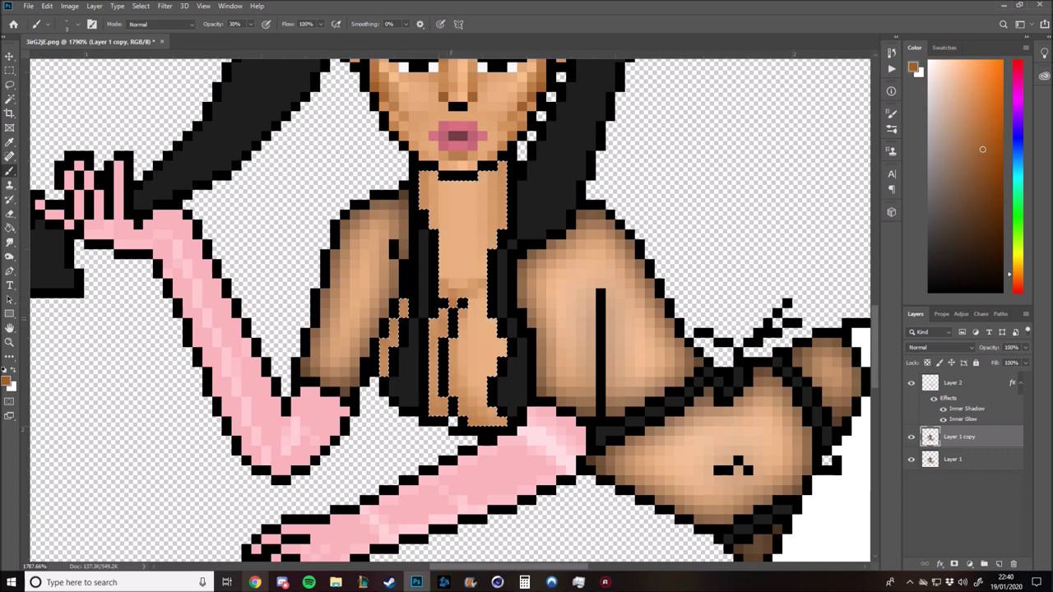
scroll(450, 310, "up", 3)
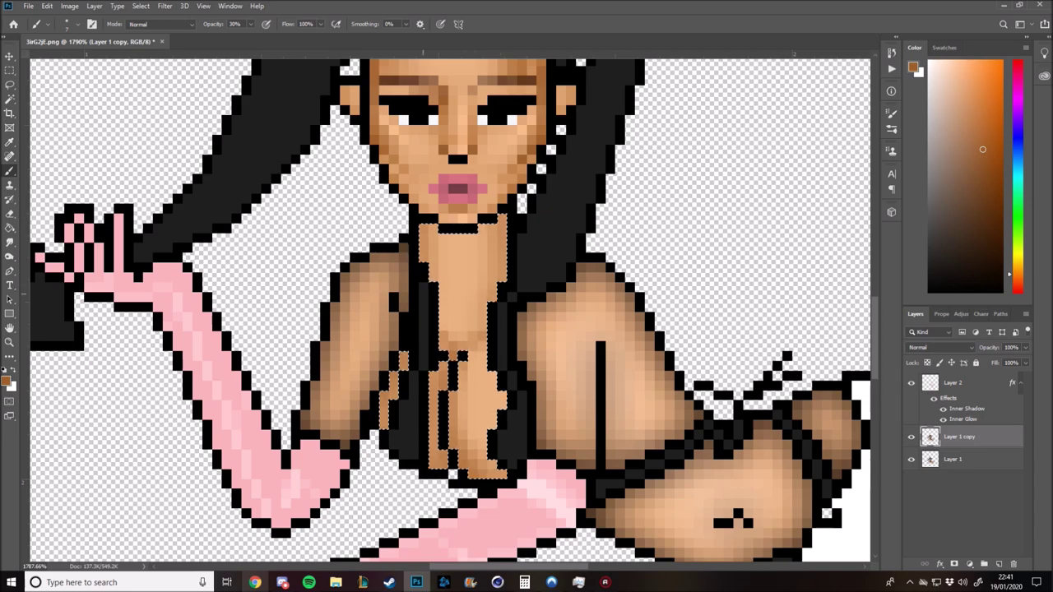
scroll(450, 310, "down", 3)
key("z")
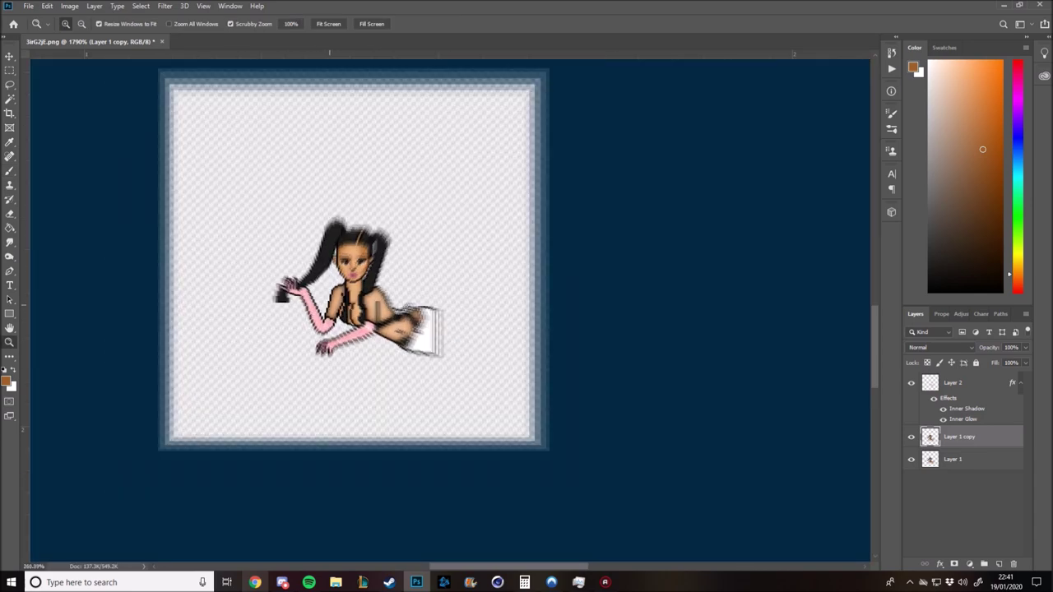
left_click_drag(461, 246, 427, 247)
key("b")
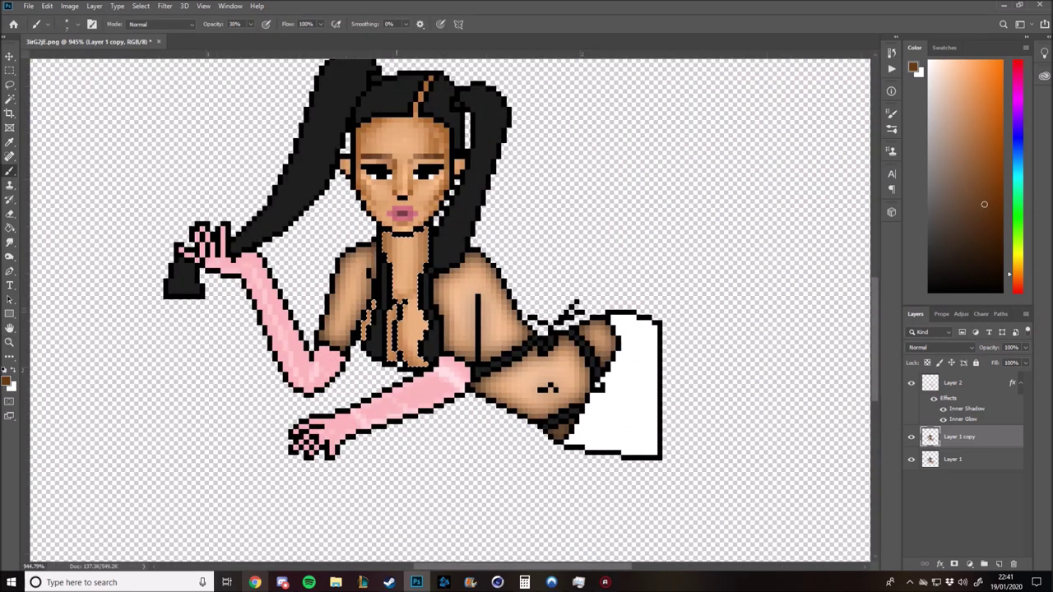
- Zoom into the chest and brush brown shading into the middle chest column
key("z")
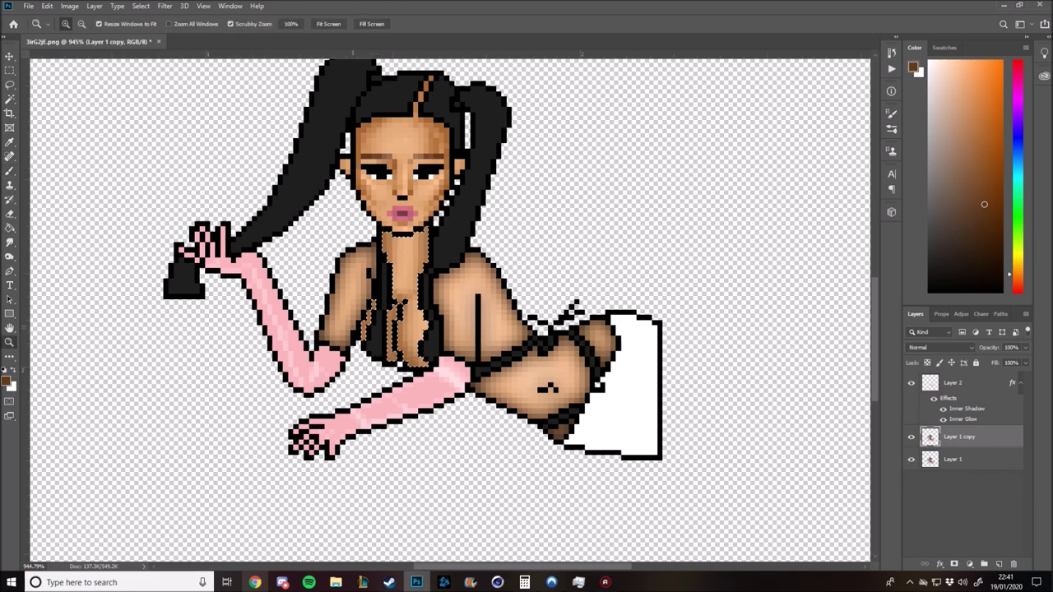
mouse_move(373, 318)
left_mouse_down()
mouse_move(403, 290)
mouse_move(419, 475)
left_mouse_up()
key("b")
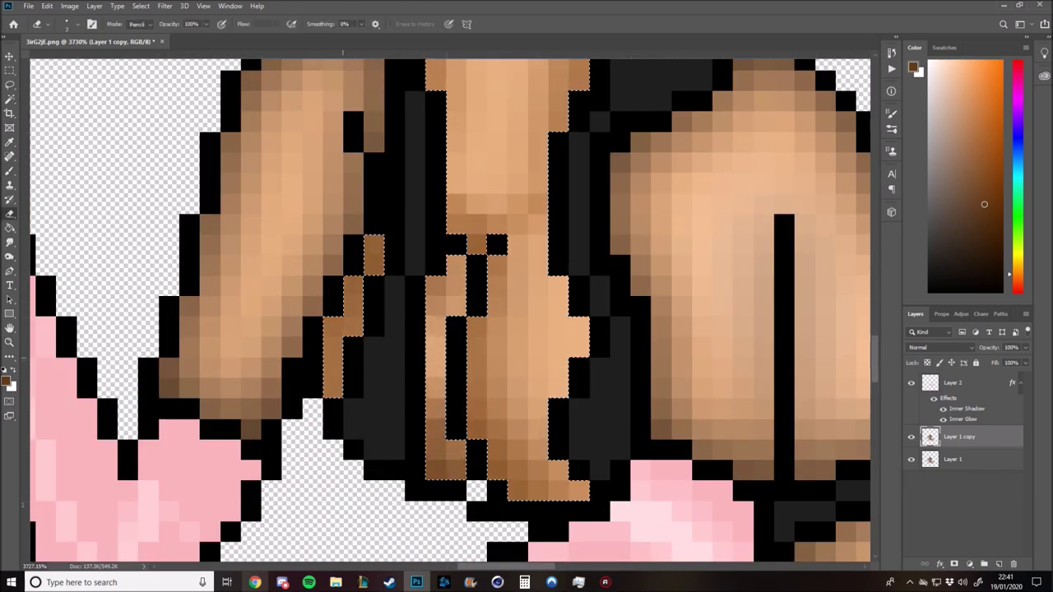
scroll(606, 388, "down", 2)
scroll(606, 388, "down", 2)
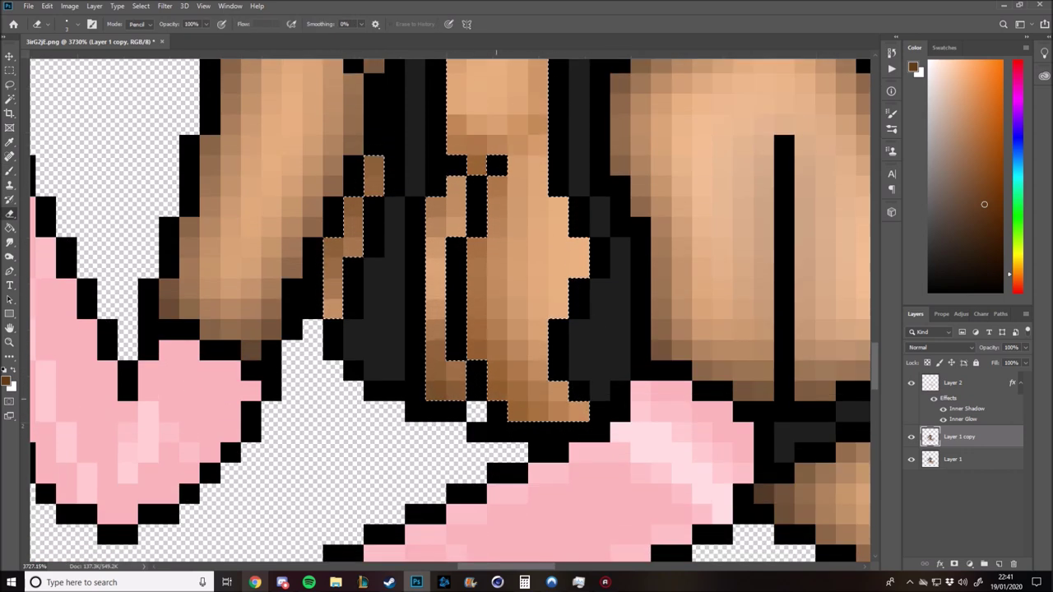
left_click_drag(576, 387, 633, 421)
scroll(631, 421, "up", 3)
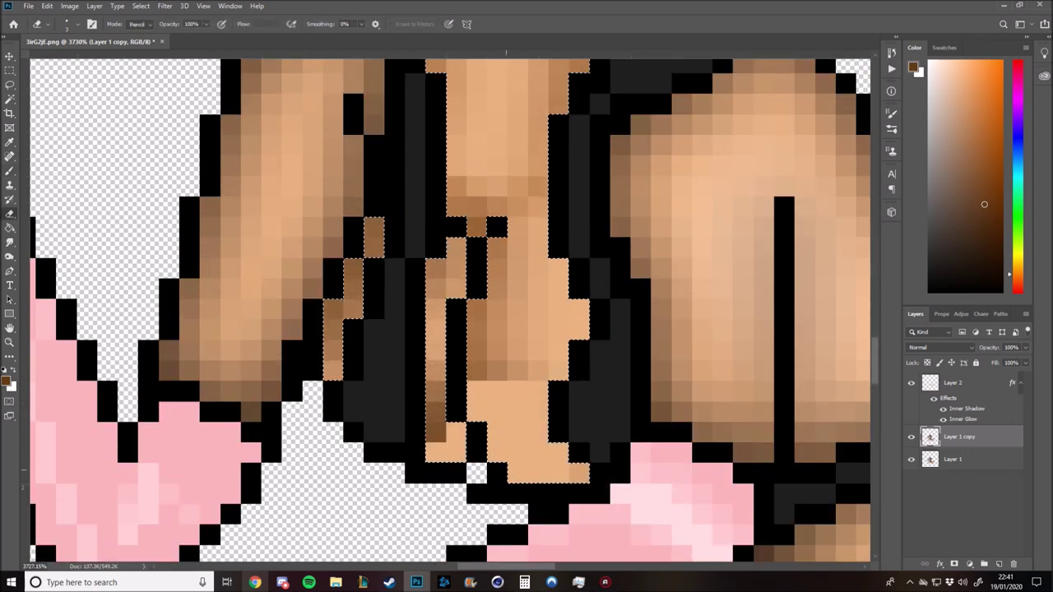
mouse_move(447, 434)
left_mouse_down()
mouse_move(449, 408)
mouse_move(436, 395)
mouse_move(412, 411)
mouse_move(489, 386)
left_mouse_up()
- Undo and repaint the chest shading strokes, then undo the latest strokes
key("ctrl+z")
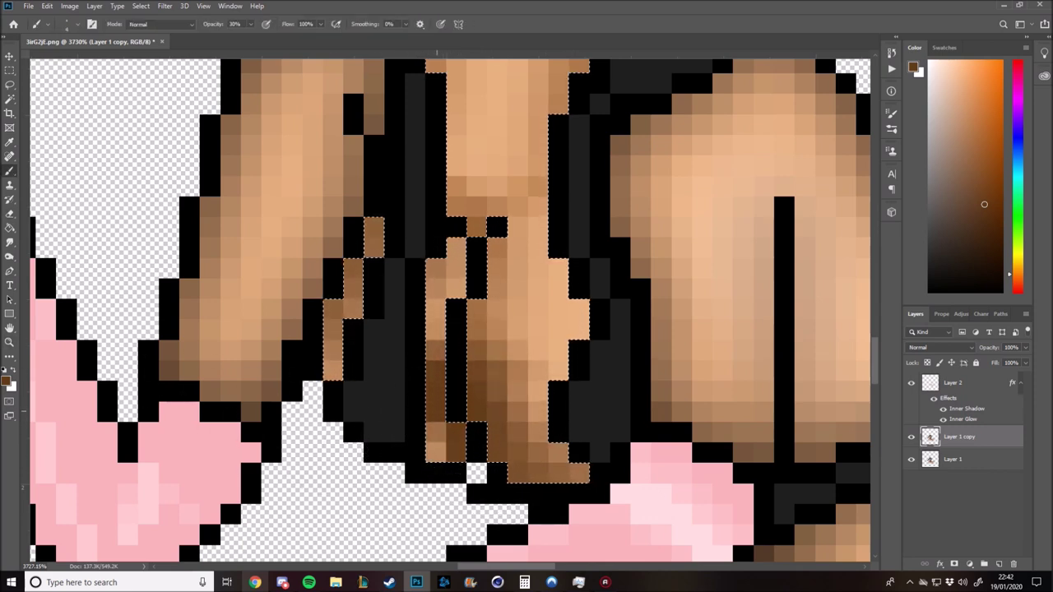
scroll(455, 246, "down", 10)
scroll(455, 246, "up", 12)
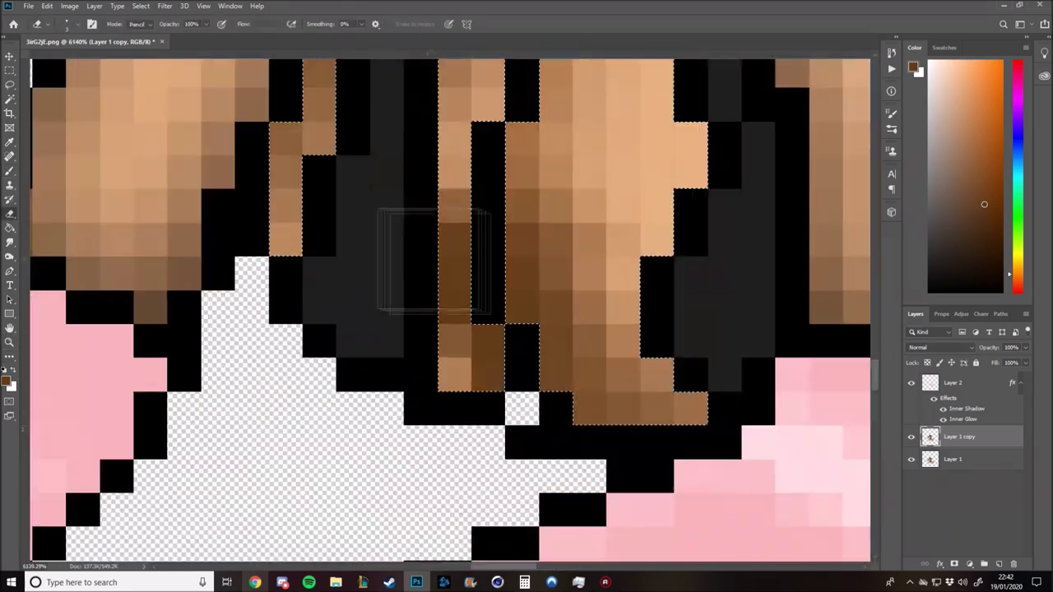
left_click_drag(455, 91, 454, 362)
scroll(455, 362, "up", 2)
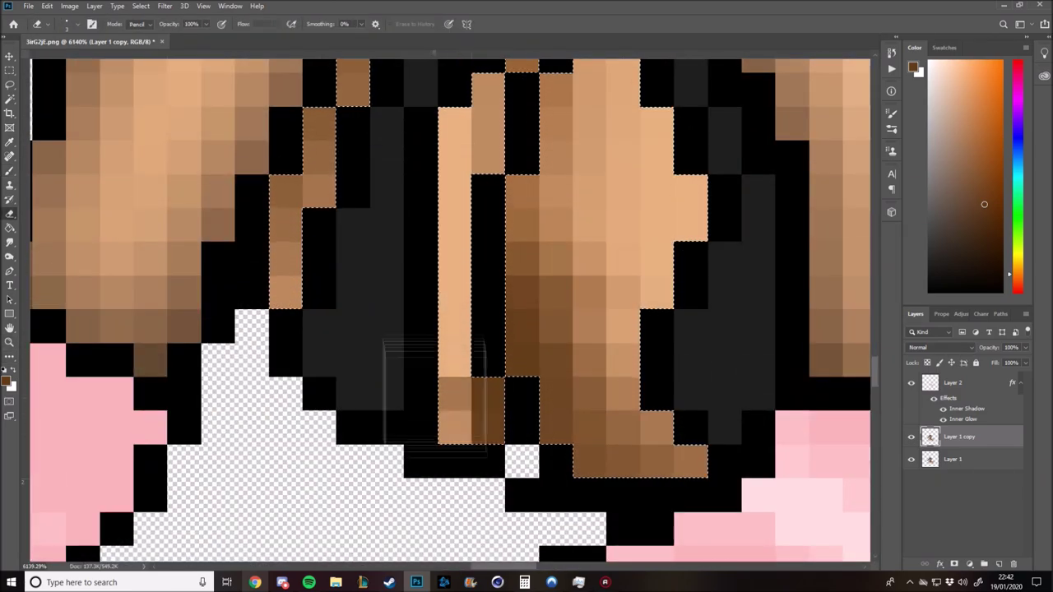
scroll(447, 387, "up", 2)
key("ctrl+z")
key("ctrl+z")
key("ctrl+z")
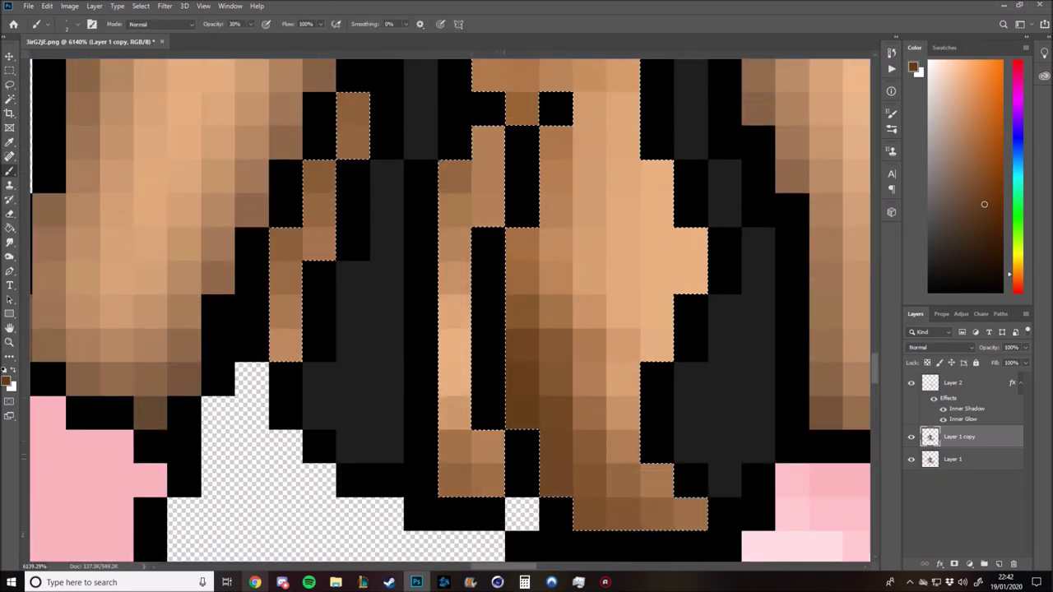
key("ctrl+z")
key("ctrl+z")
key("ctrl+z")
scroll(455, 247, "down", 8)
scroll(454, 247, "up", 5)
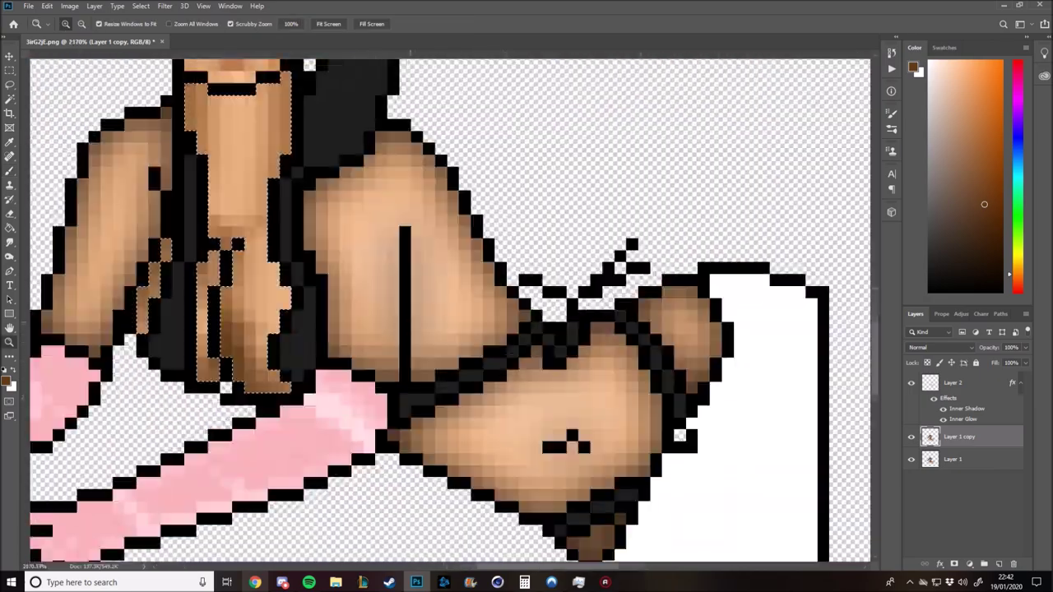
scroll(407, 341, "up", 3)
scroll(407, 341, "down", 6)
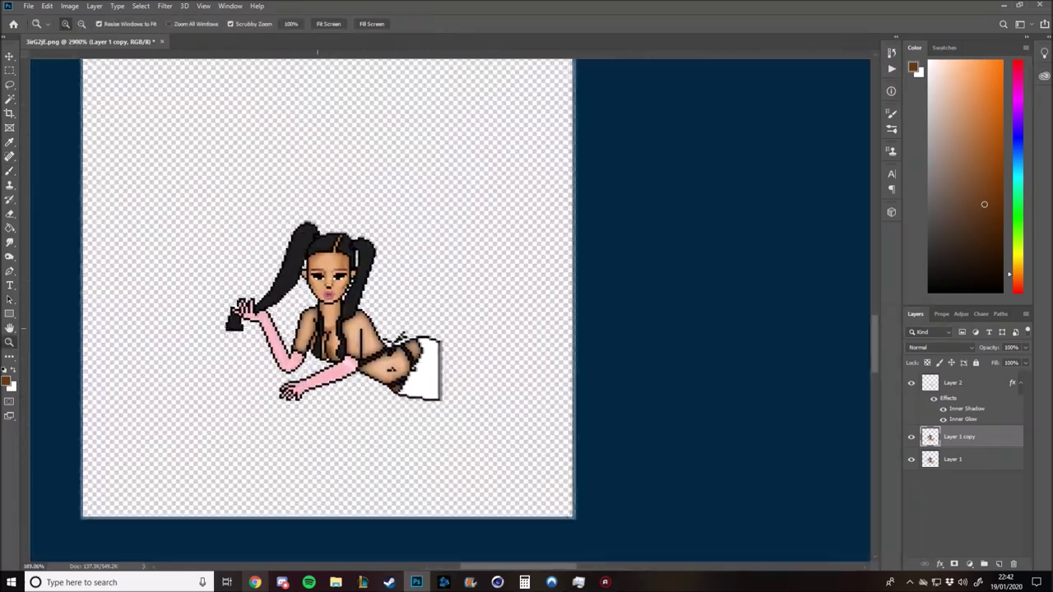
scroll(407, 341, "up", 4)
scroll(539, 345, "up", 3)
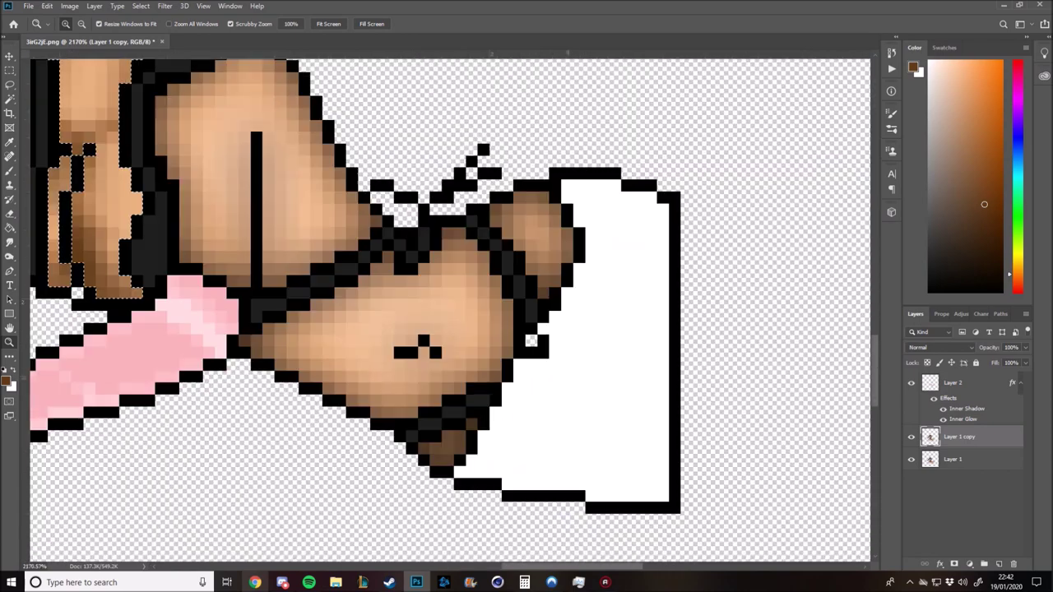
scroll(539, 345, "down", 5)
- Try the Magic Wand canvas options, then step back to restore the chest shading edits
key("w")
right_click(458, 88)
key("Escape")
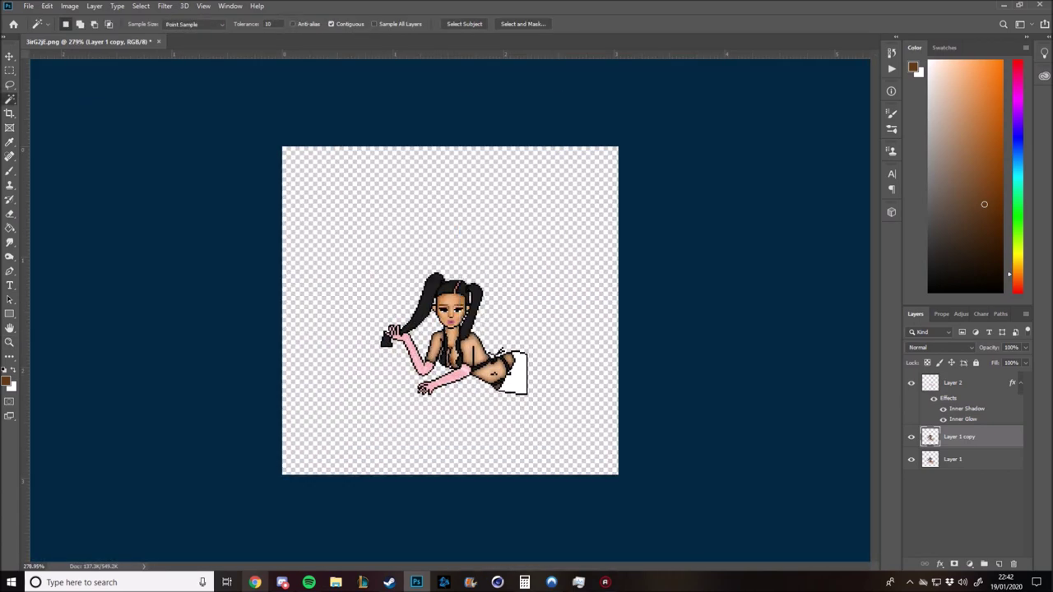
key("Delete")
key("z")
scroll(451, 329, "up", 5)
scroll(450, 329, "down", 5)
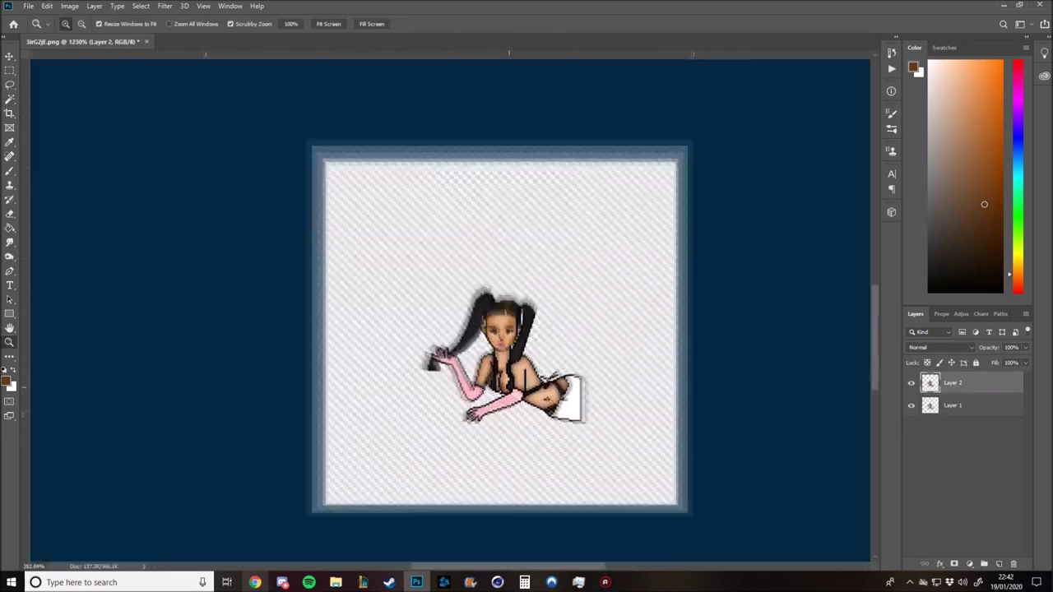
scroll(451, 329, "up", 5)
key("ctrl+z")
scroll(454, 388, "up", 1)
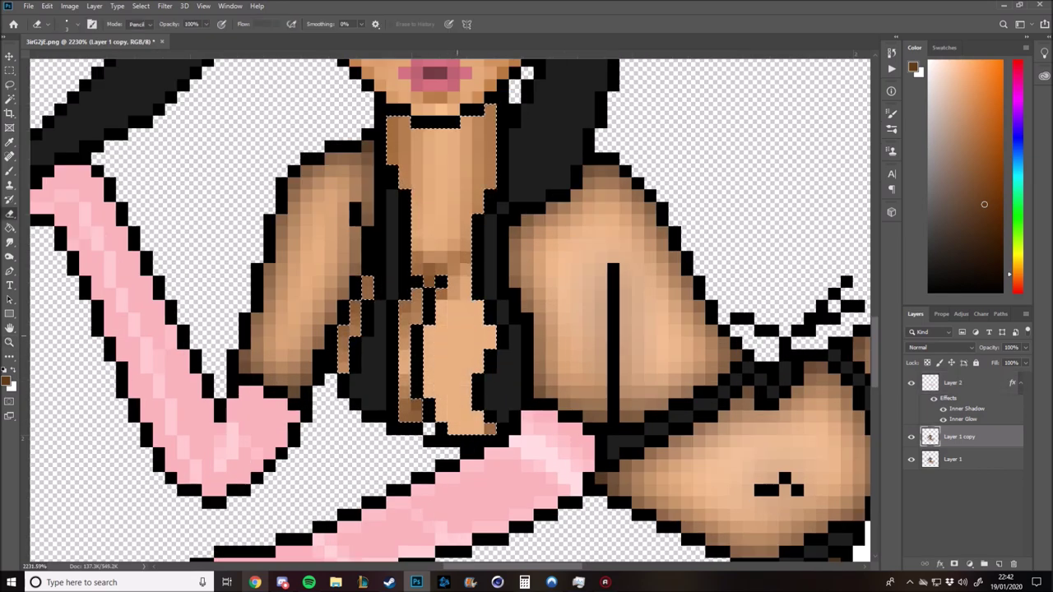
- Zoom in and out with the Brush active to check the chest shading across the figure
key("b")
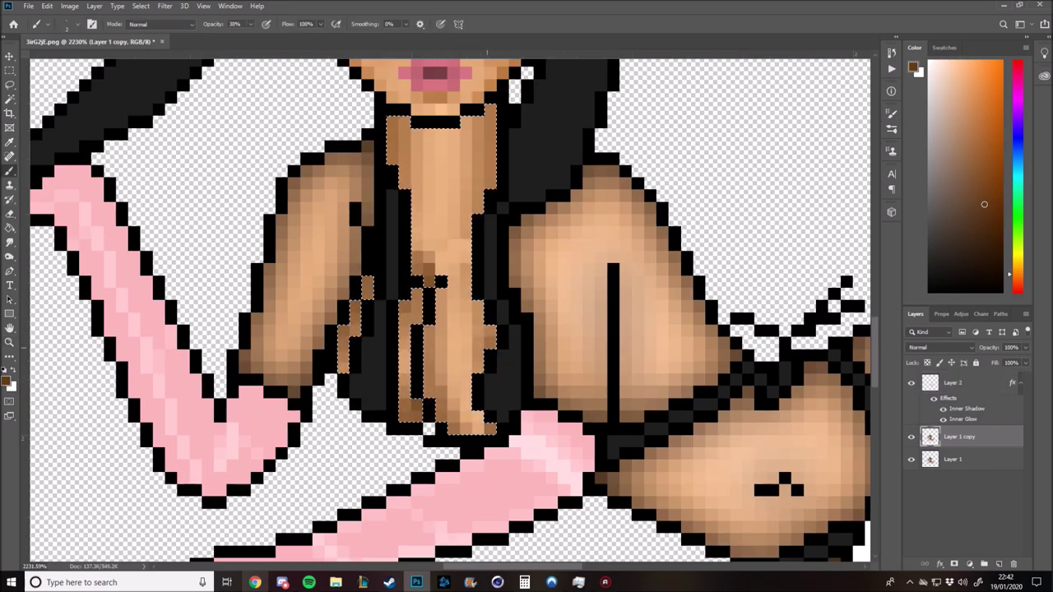
scroll(481, 313, "up", 1)
scroll(481, 312, "up", 2)
scroll(450, 310, "down", 2)
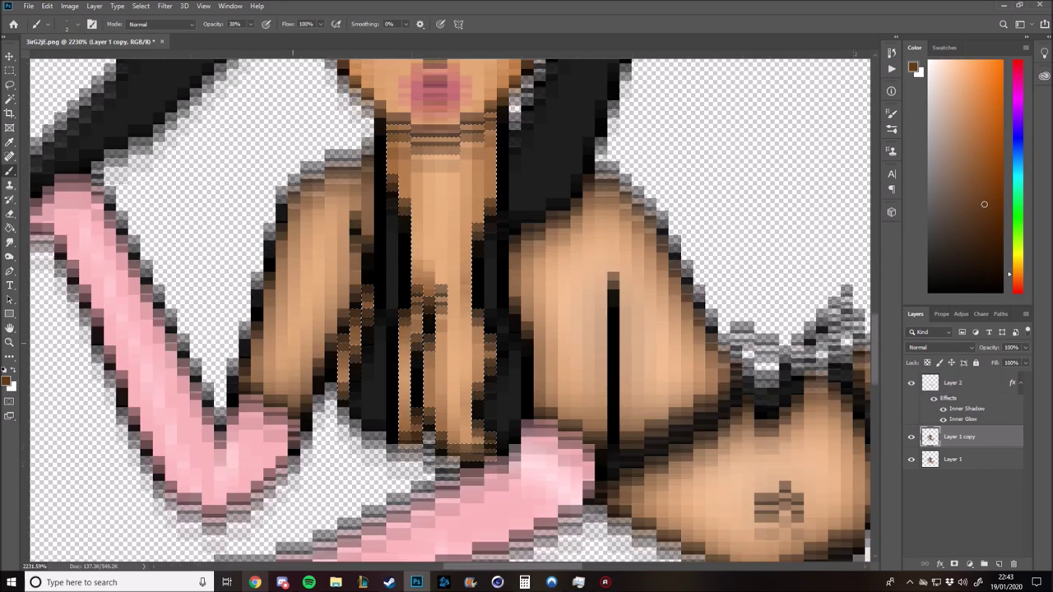
scroll(451, 310, "down", 1)
scroll(451, 310, "up", 2)
key("z")
scroll(451, 310, "down", 3)
scroll(428, 321, "up", 2)
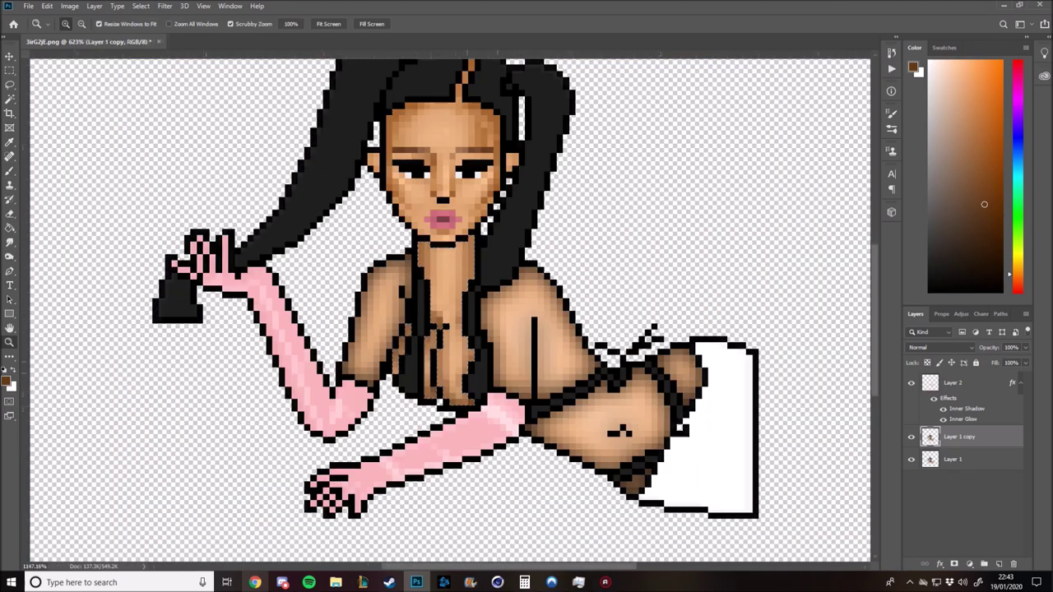
scroll(444, 317, "up", 2)
key("b")
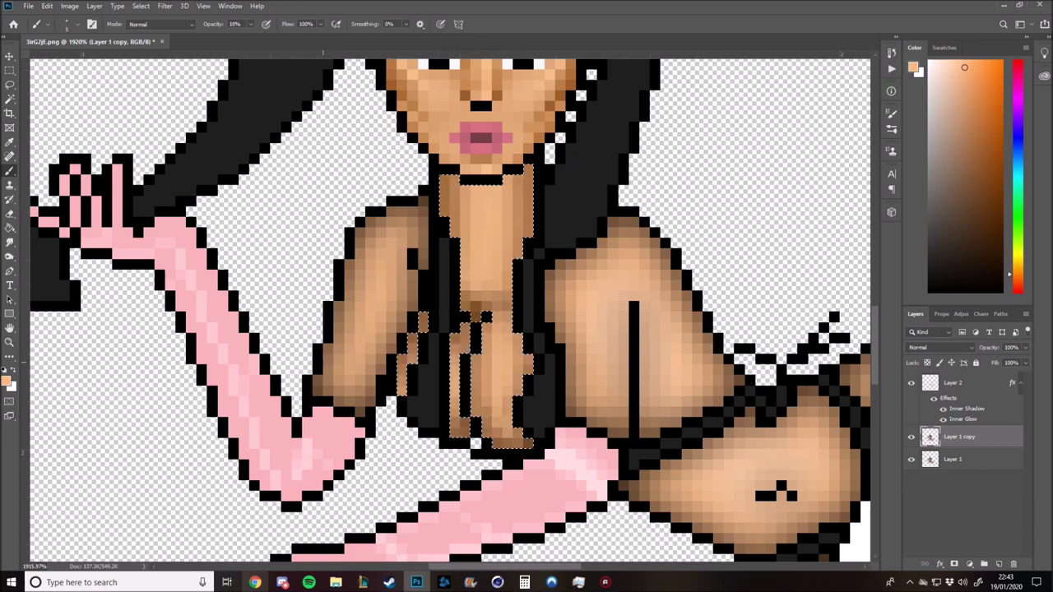
key("z")
scroll(303, 332, "down", 3)
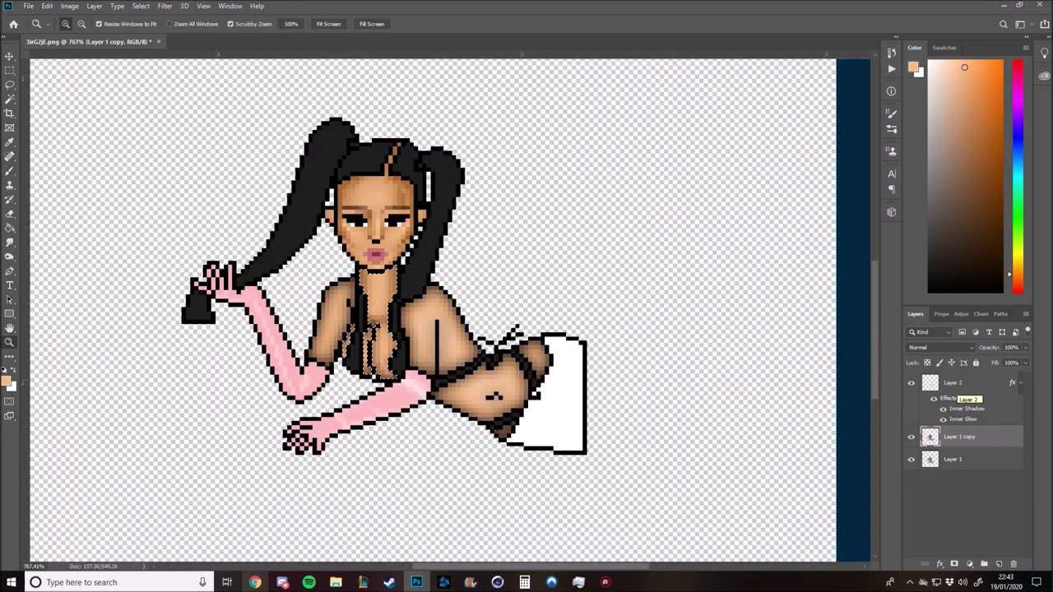
- Deselect the chest, add a Hue/Saturation adjustment with Saturation +20, and merge it down
key("w")
right_click(376, 301)
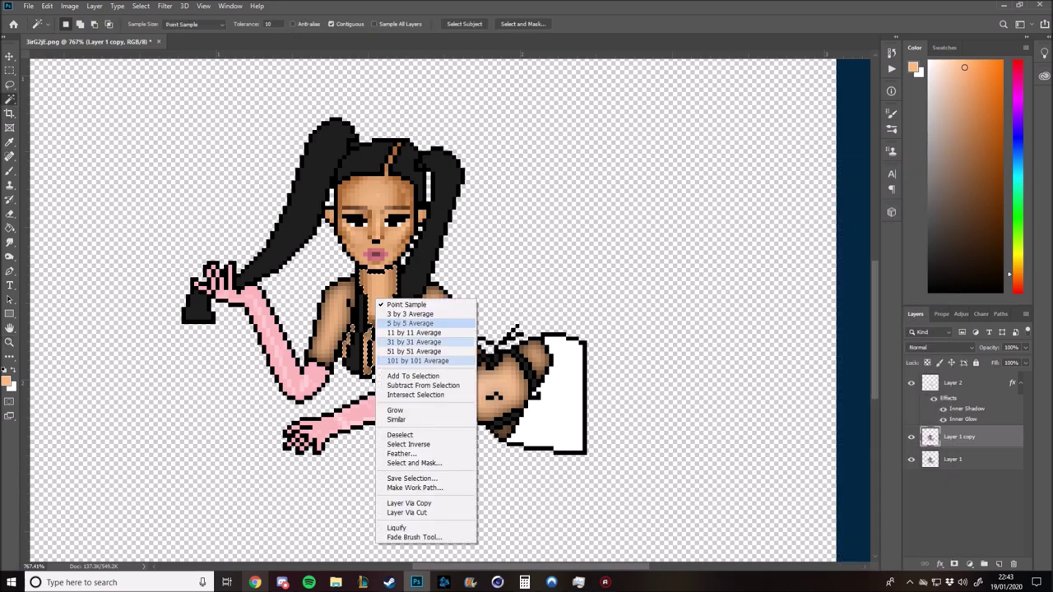
left_click(399, 414)
left_click(954, 384)
left_click(968, 564)
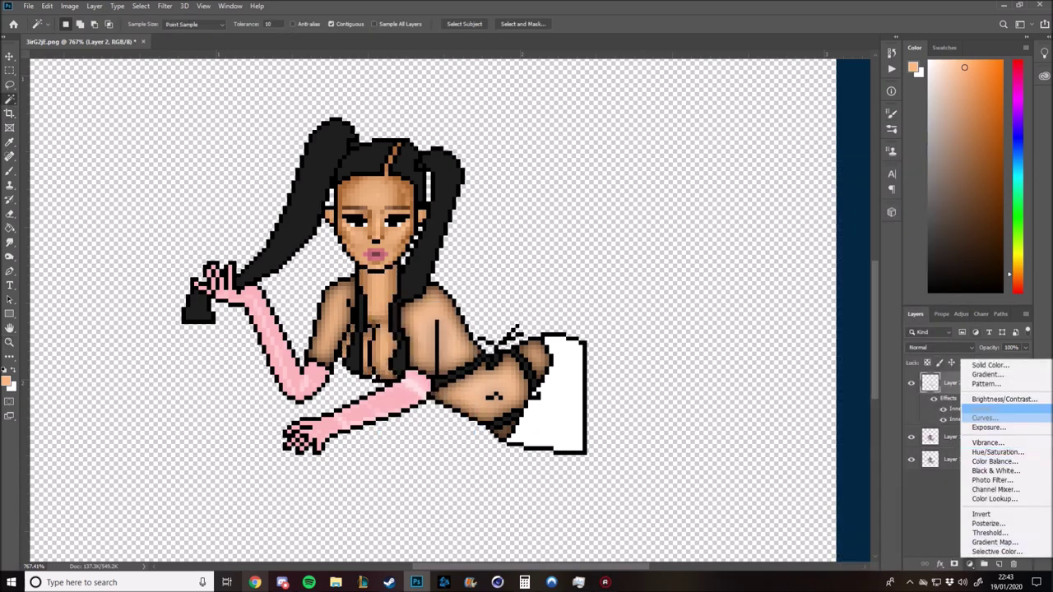
left_click(937, 456)
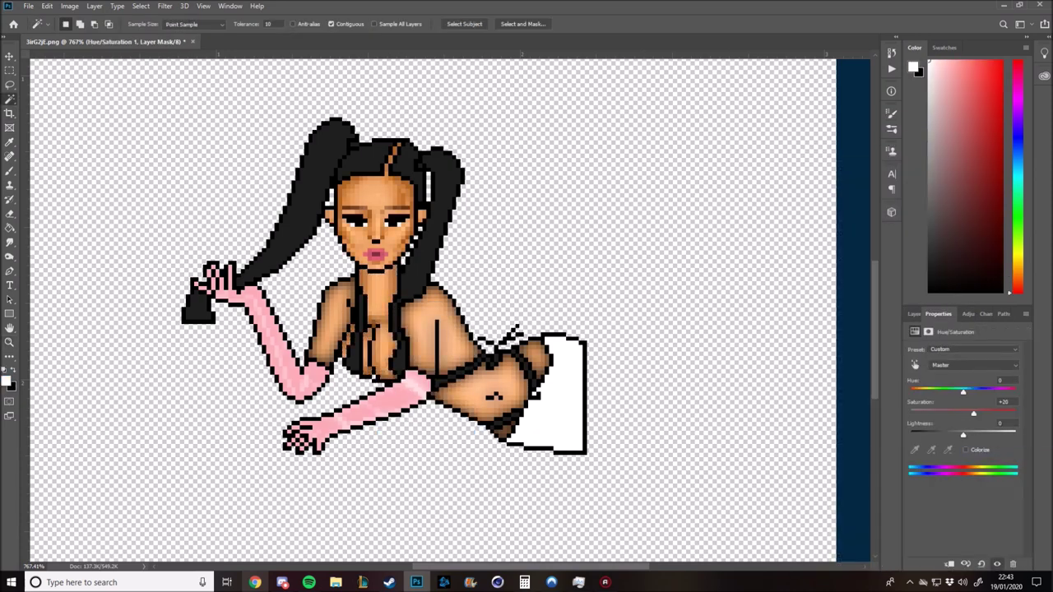
key("F7")
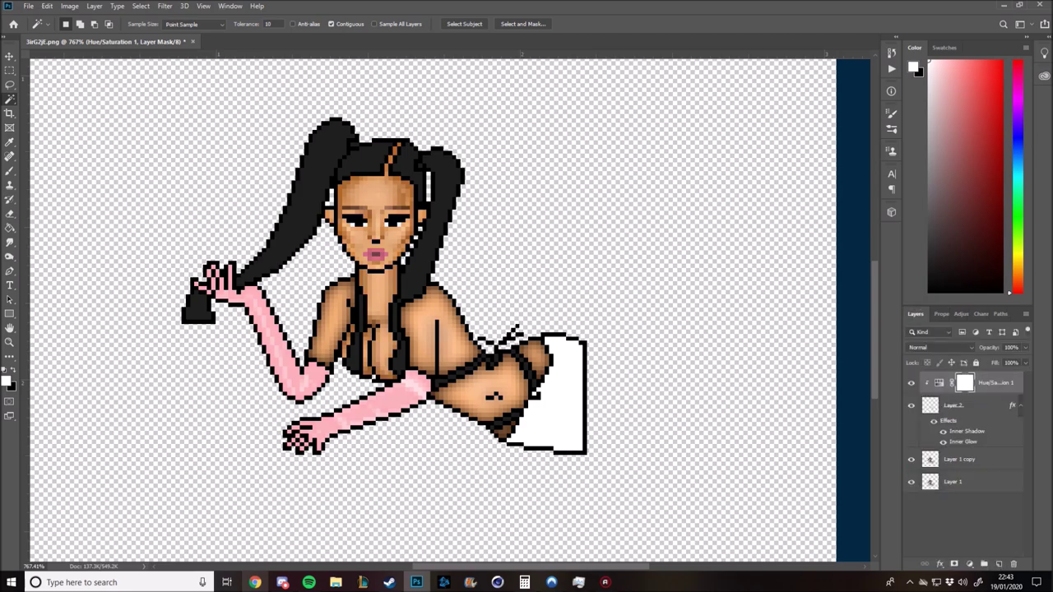
key("ctrl+e")
- Eyedrop a dark colour, reset to black, and touch up a few dark line-work pixels
key("z")
key("ctrl+minus")
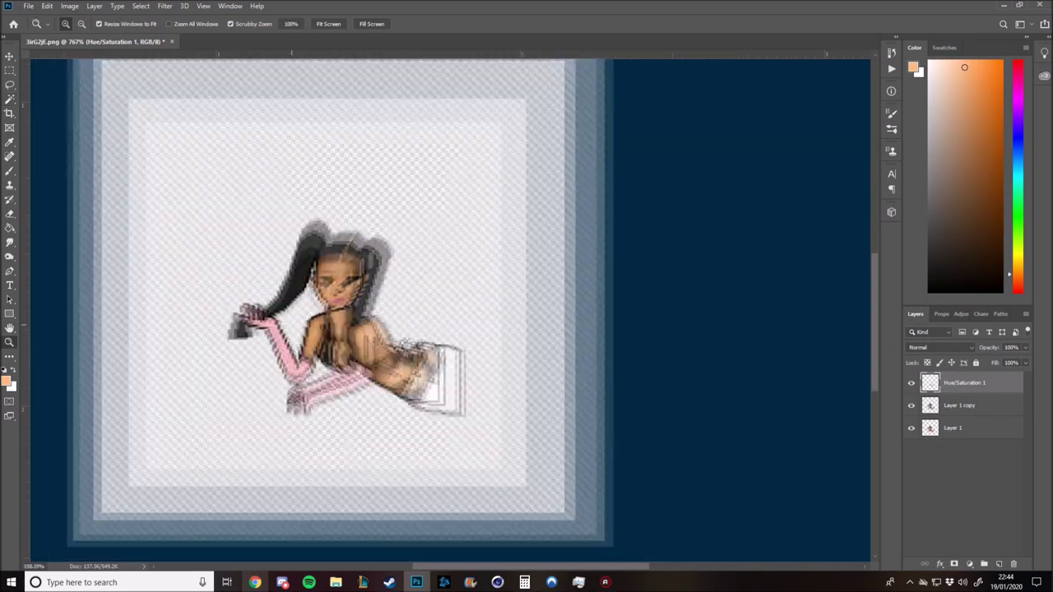
key("ctrl+plus")
key("ctrl+plus")
key("ctrl+plus")
key("i")
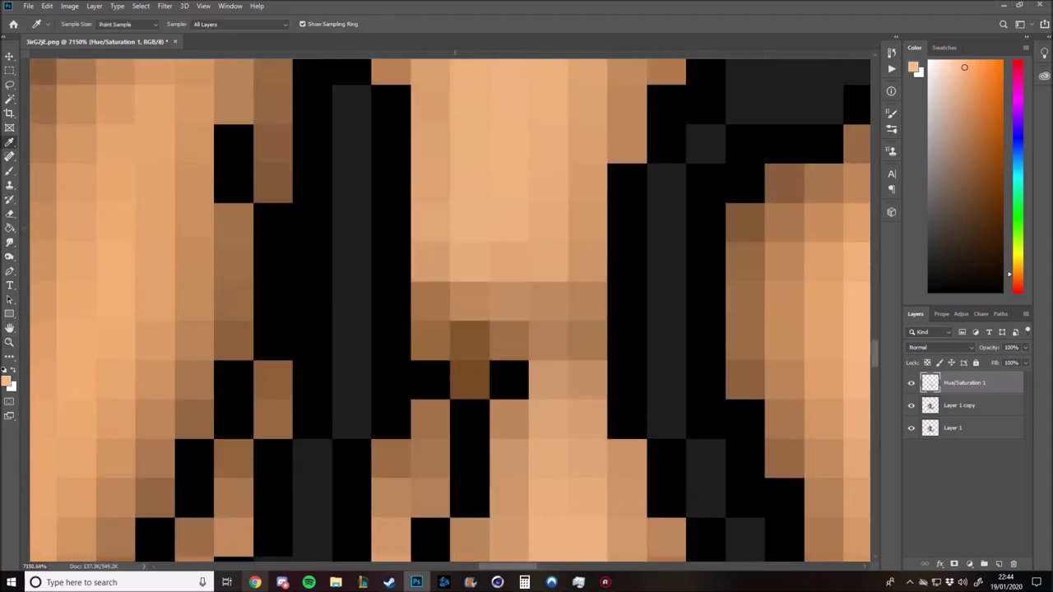
left_click_drag(482, 271, 482, 329)
key("d")
key("b")
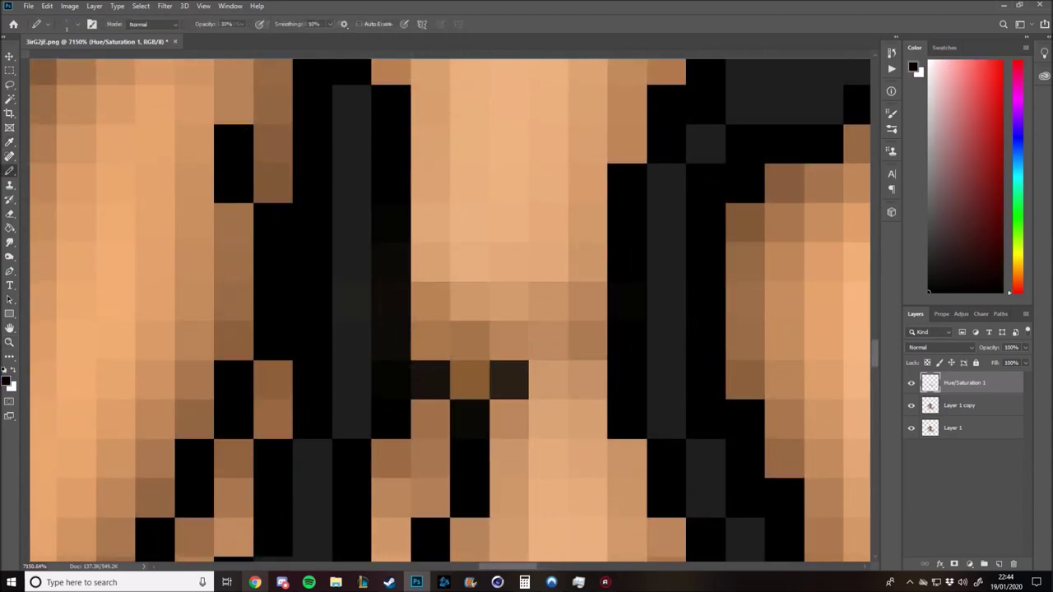
scroll(395, 194, "down", 1)
scroll(396, 194, "down", 1)
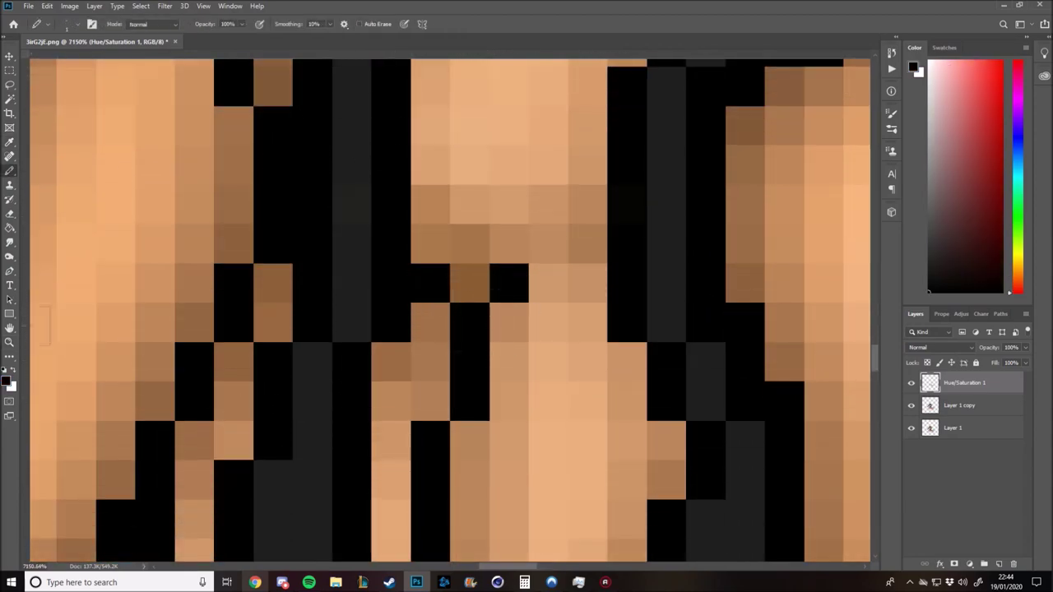
key("z")
key("ctrl+0")
scroll(450, 311, "down", 3)
scroll(451, 311, "up", 4)
scroll(451, 311, "up", 1)
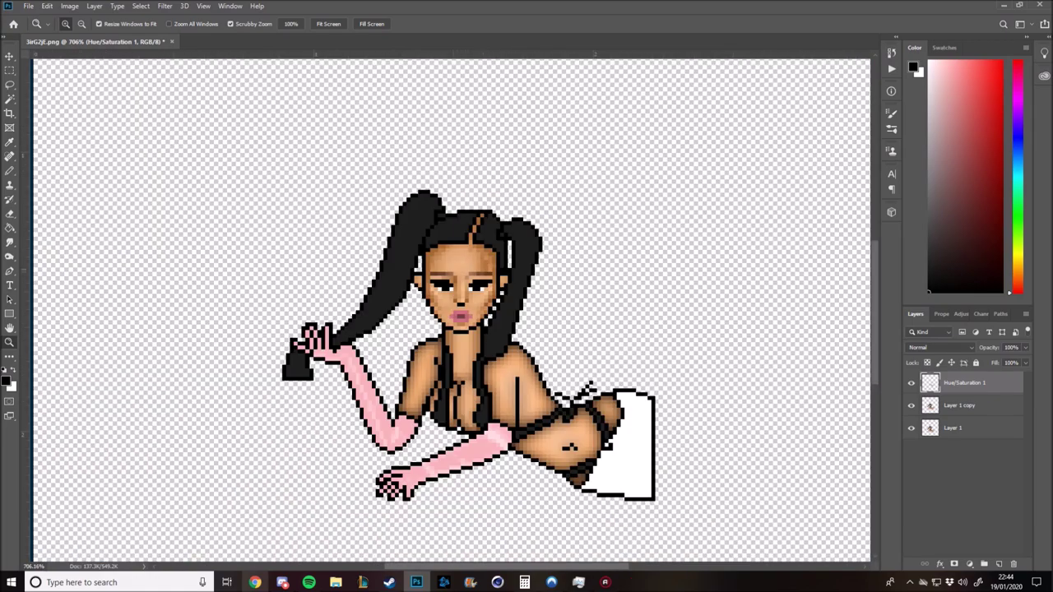
- On a new top layer, pencil several long dark strands across the hair
left_click(999, 564)
scroll(449, 229, "up", 7)
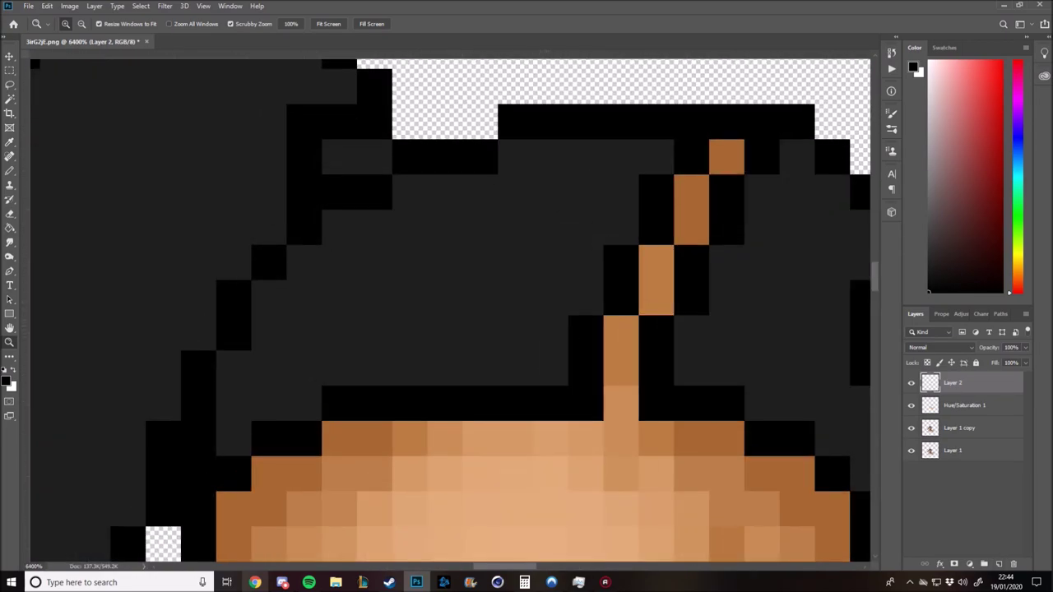
key("b")
left_click_drag(579, 333, 341, 334)
left_click_drag(320, 403, 263, 403)
left_click_drag(604, 263, 293, 293)
left_click_drag(625, 192, 448, 199)
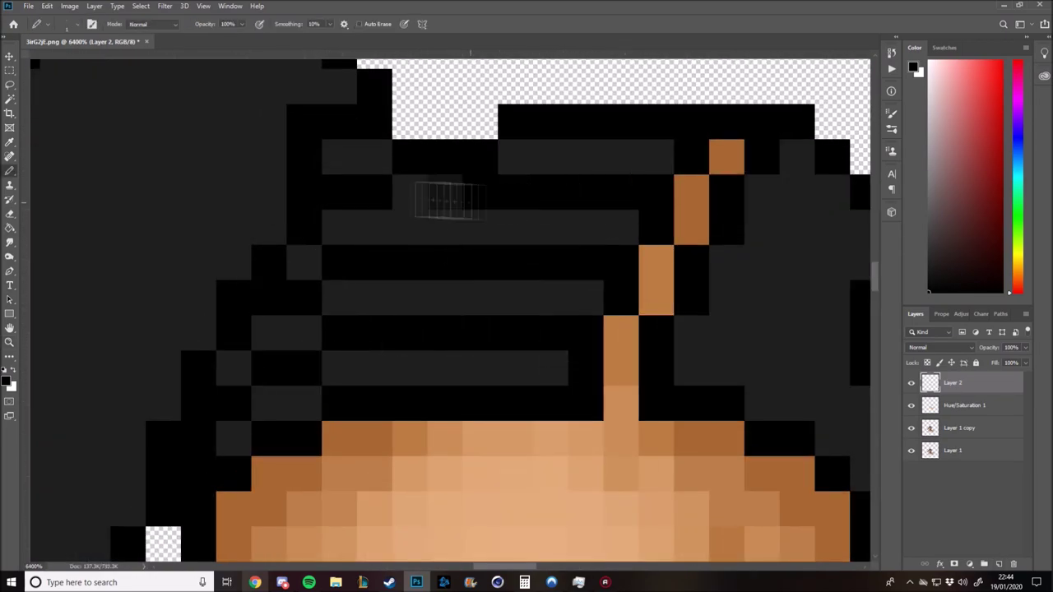
scroll(736, 235, "down", 2)
scroll(763, 329, "down", 10)
scroll(347, 289, "up", 10)
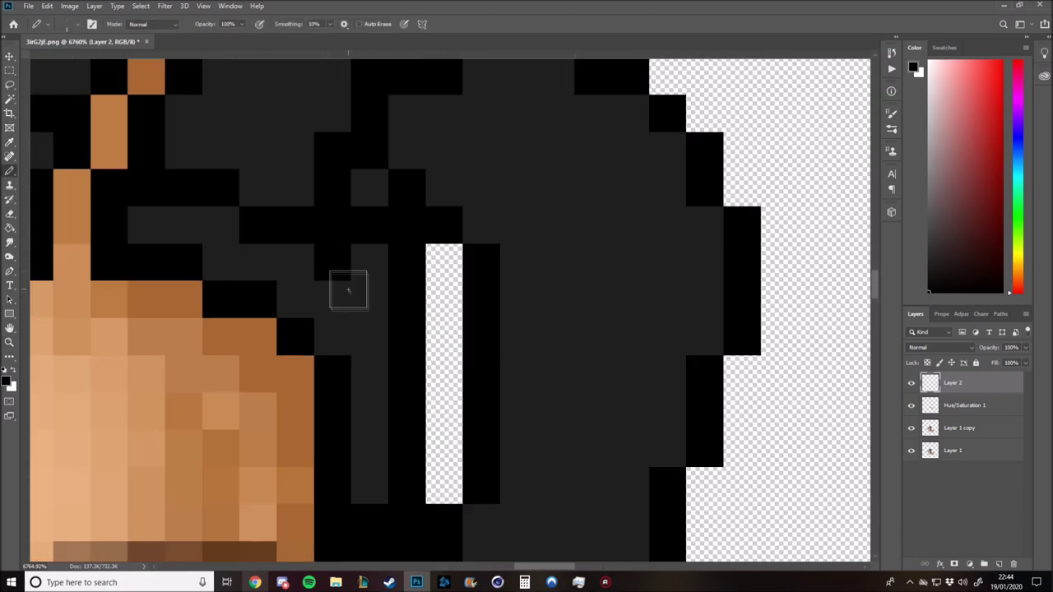
scroll(371, 335, "up", 3)
mouse_move(291, 263)
left_mouse_down()
mouse_move(305, 189)
mouse_move(329, 164)
left_mouse_up()
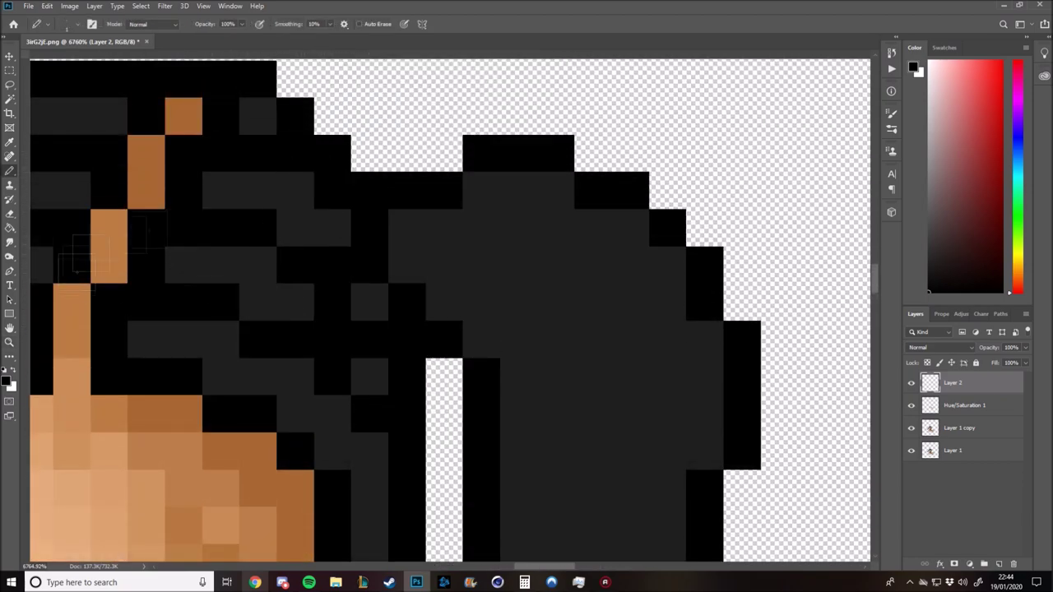
- Add more dark strand pixels along the hair and its lower strands
key("z")
scroll(222, 247, "down", 3)
scroll(222, 326, "up", 1)
key("b")
scroll(246, 272, "down", 1)
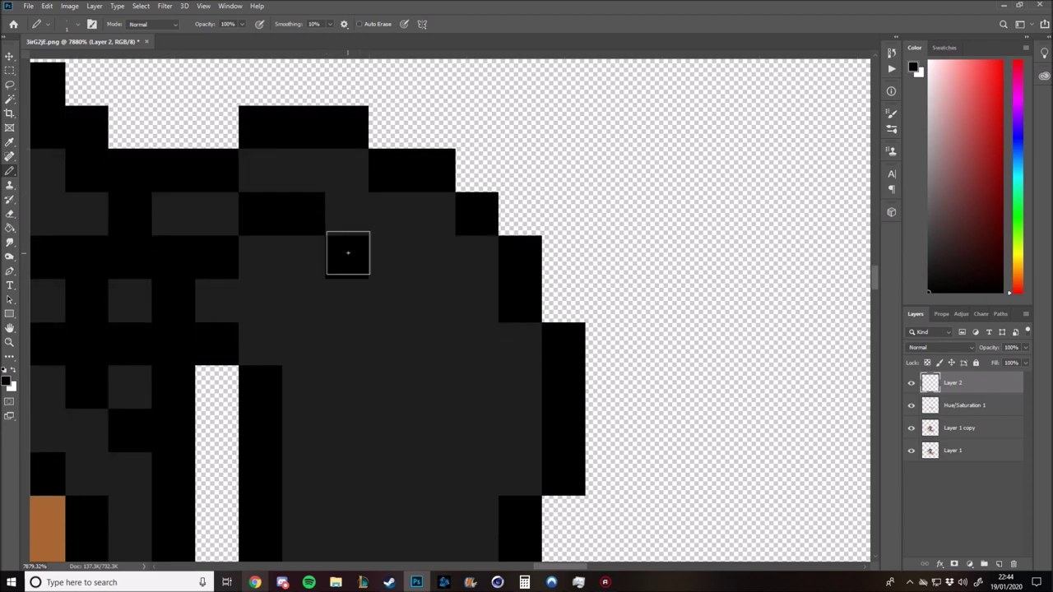
left_click(390, 256)
scroll(427, 271, "down", 3)
left_click_drag(434, 230, 475, 317)
scroll(452, 345, "down", 6)
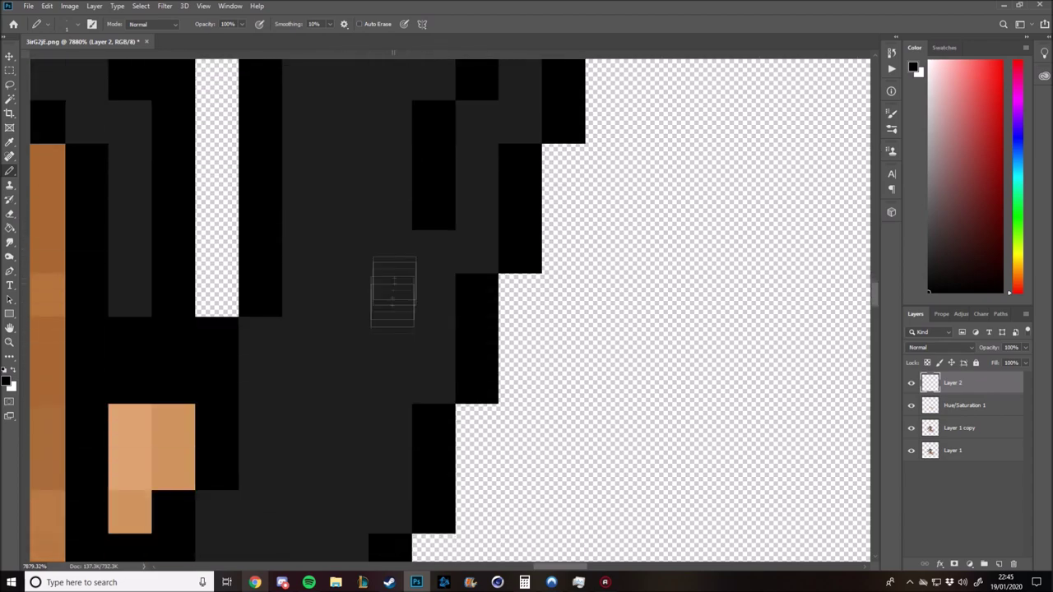
scroll(395, 286, "down", 3)
scroll(318, 394, "down", 3)
scroll(247, 469, "down", 5)
left_click_drag(218, 374, 164, 493)
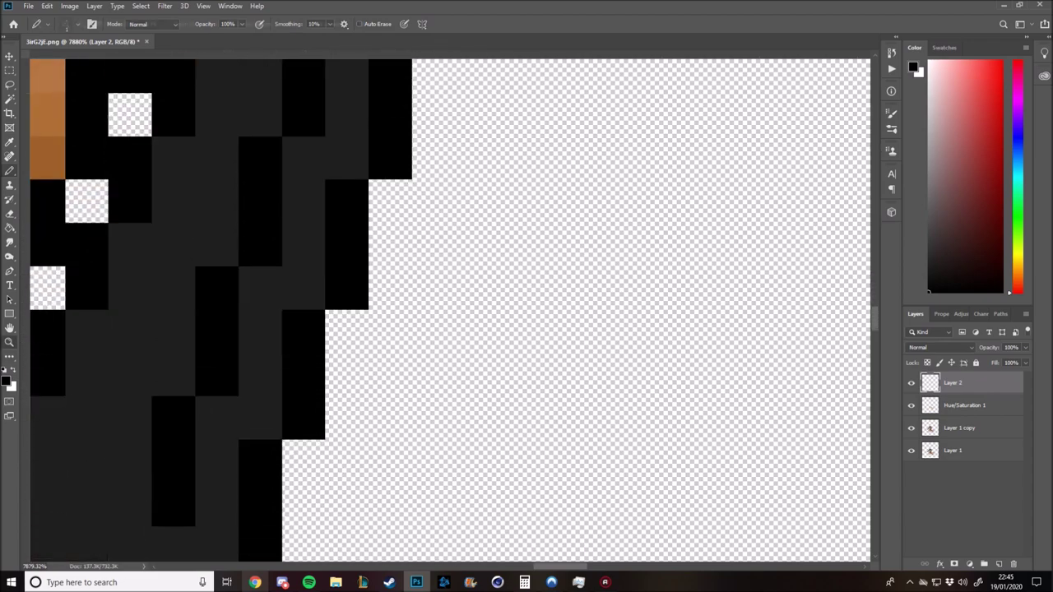
scroll(247, 411, "down", 3)
left_click(333, 269)
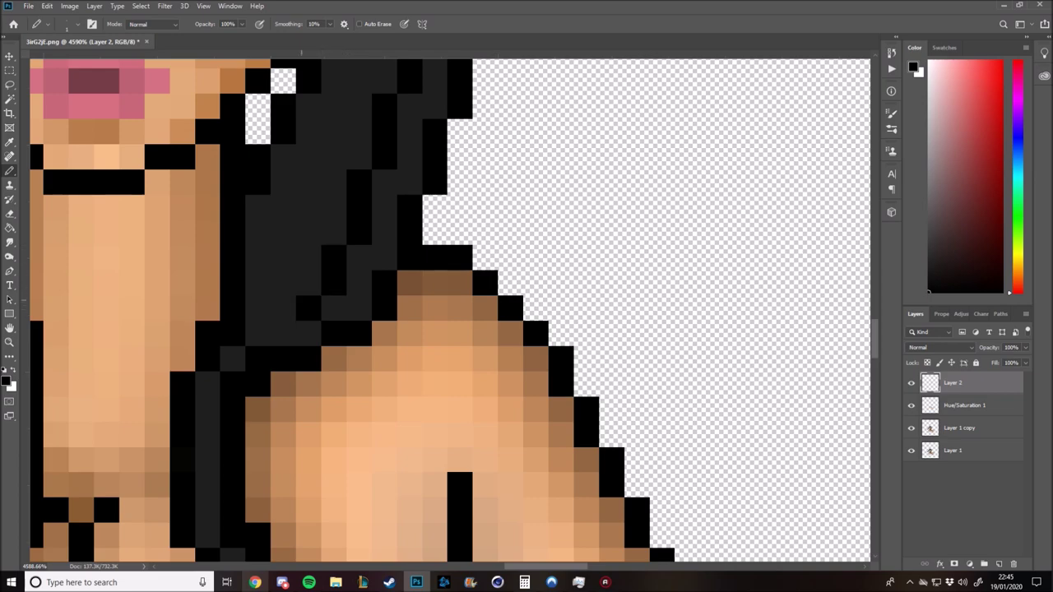
left_click(283, 334)
- Pan across the hair and zoom in on the ponytail tip to check the strands
scroll(283, 334, "up", 3)
scroll(282, 334, "up", 4)
scroll(283, 333, "up", 4)
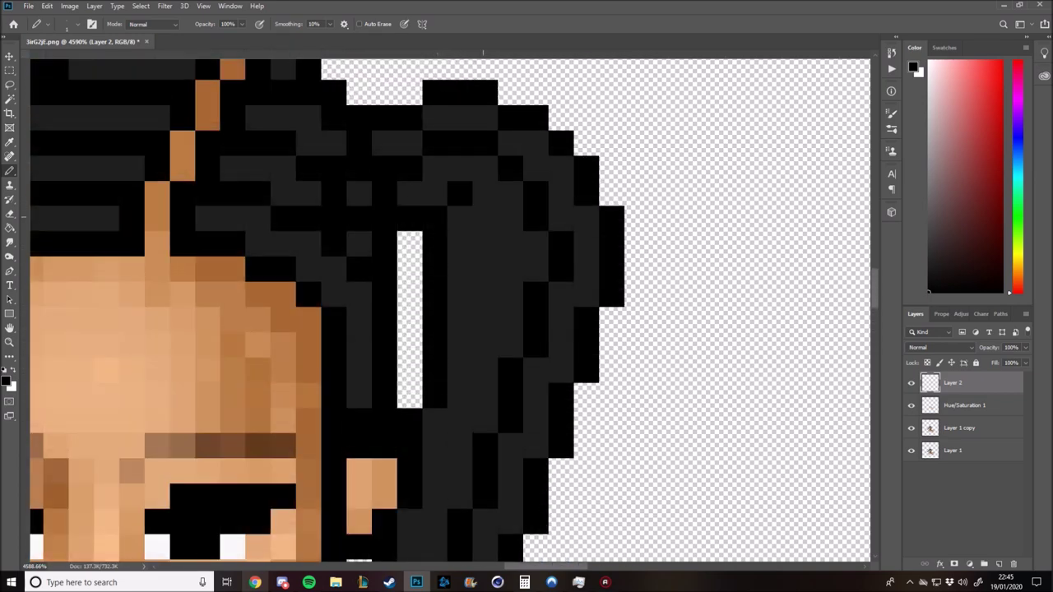
scroll(485, 246, "down", 2)
scroll(485, 247, "down", 1)
scroll(485, 247, "down", 1)
scroll(486, 247, "down", 3)
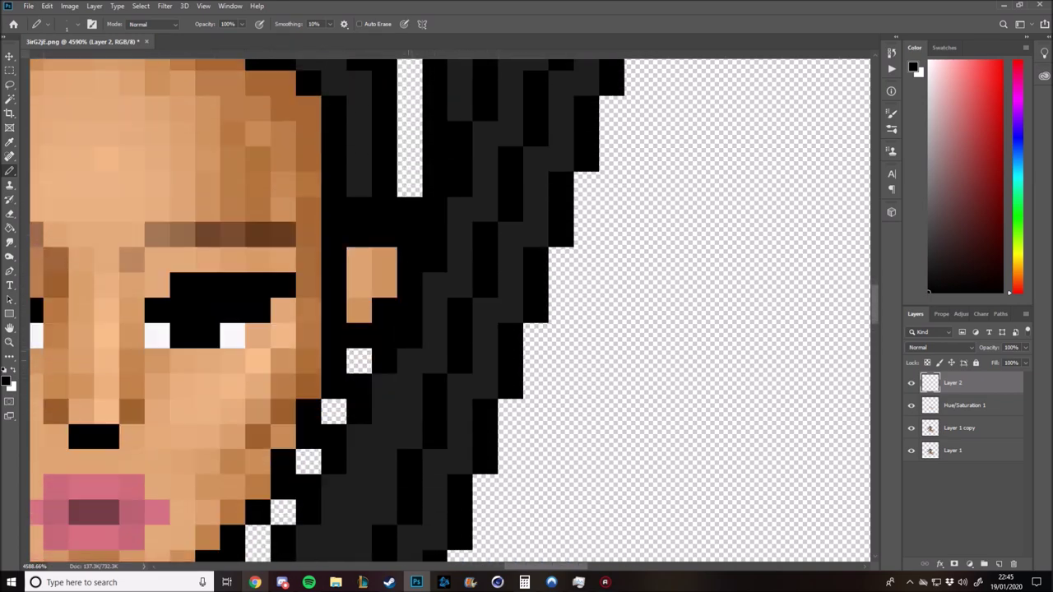
scroll(485, 247, "down", 3)
scroll(485, 247, "down", 2)
scroll(485, 247, "down", 2)
scroll(486, 247, "down", 1)
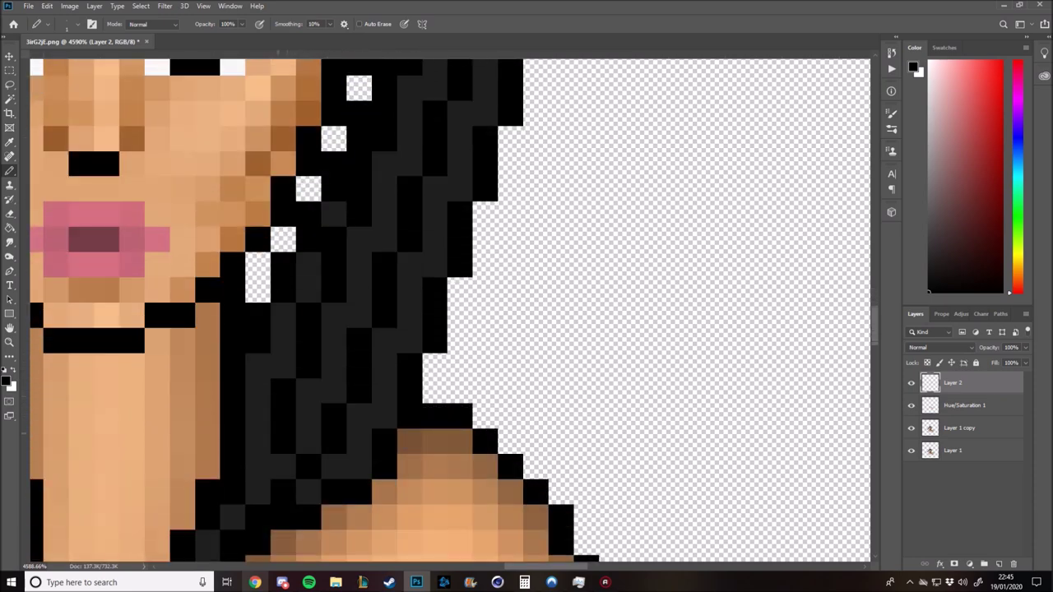
scroll(485, 247, "up", 2)
scroll(485, 247, "up", 4)
scroll(485, 247, "up", 4)
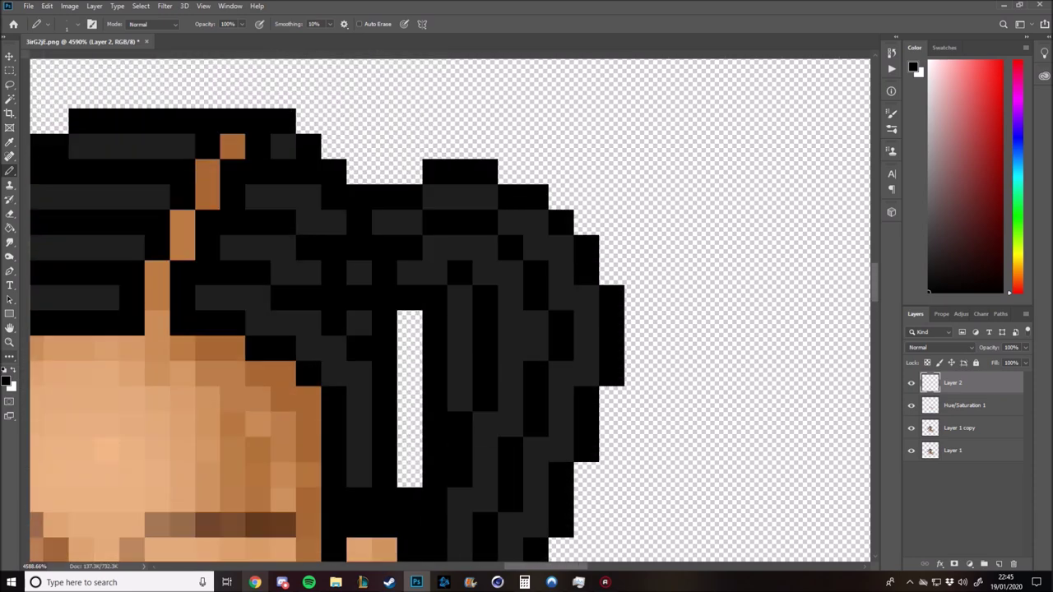
scroll(451, 311, "down", 8)
scroll(451, 310, "up", 7)
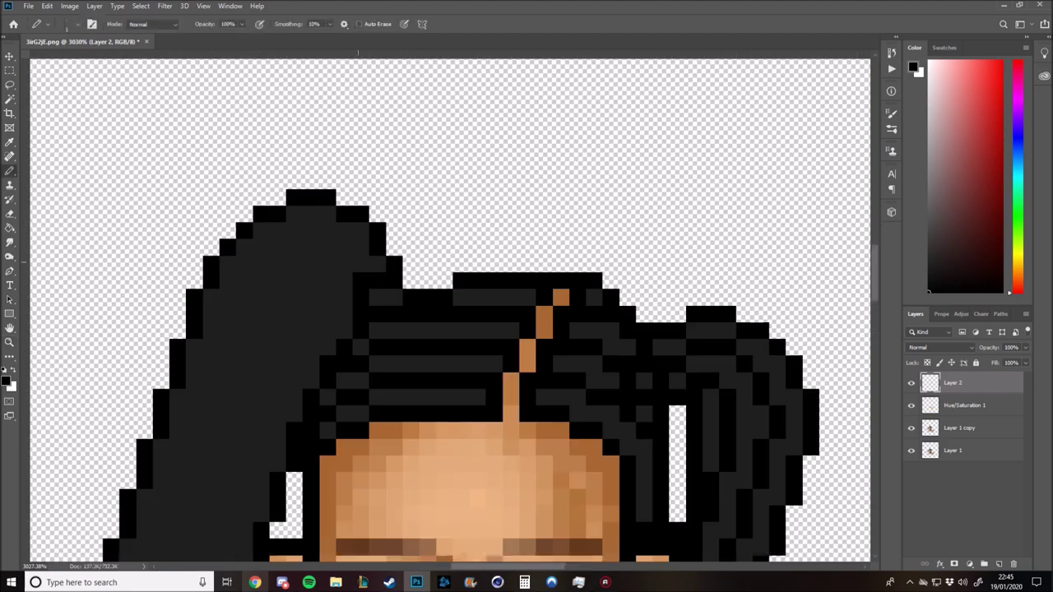
scroll(450, 311, "down", 3)
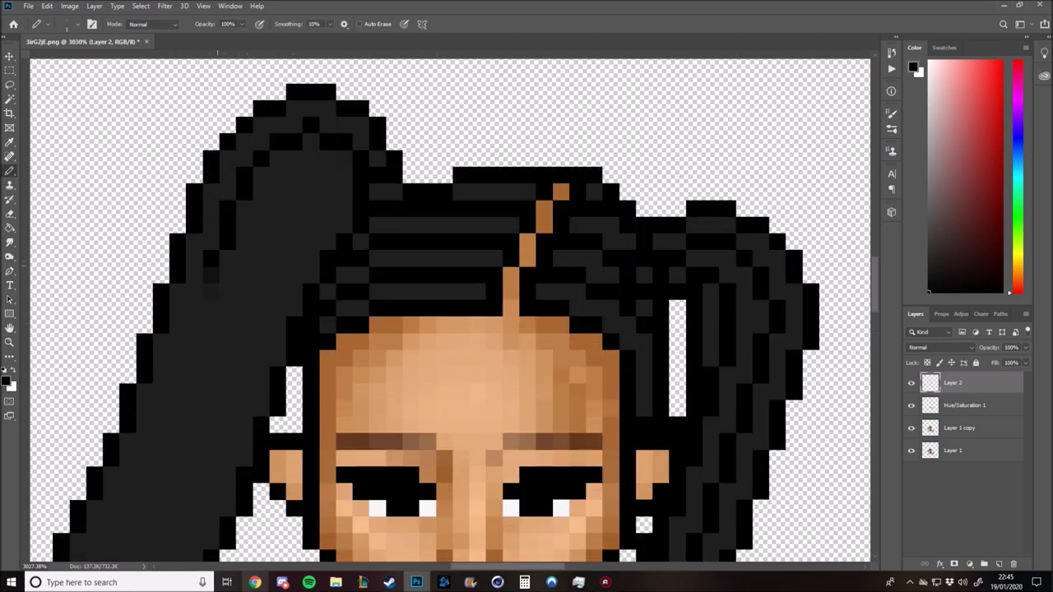
scroll(451, 310, "down", 1)
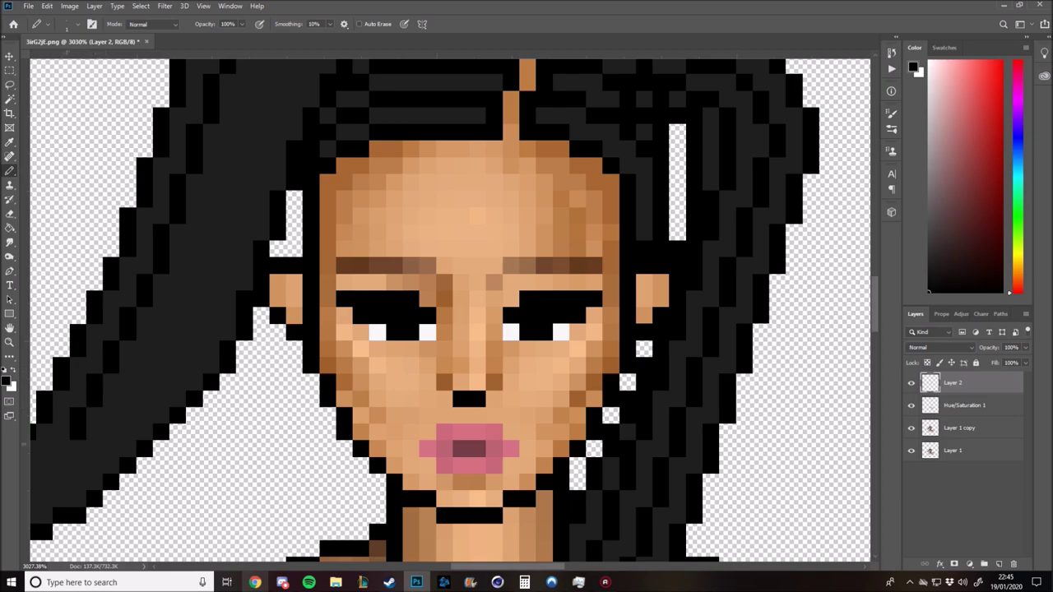
mouse_move(329, 280)
left_mouse_down()
mouse_move(247, 280)
mouse_move(334, 274)
left_mouse_up()
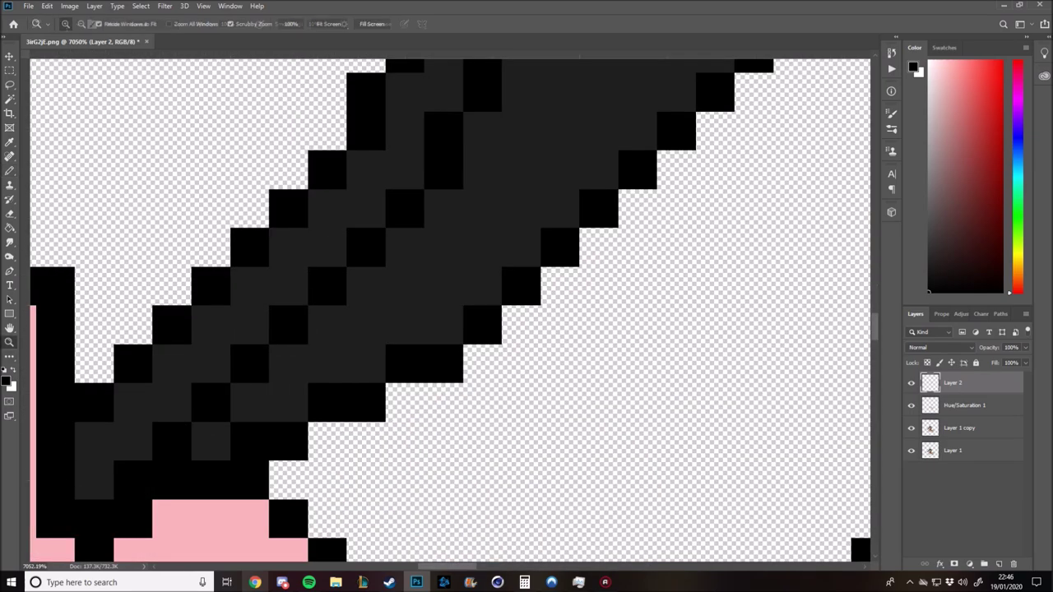
scroll(452, 312, "down", 5)
scroll(453, 313, "up", 4)
- Fit the whole figure on screen, then zoom in on the hand and face to review
key("b")
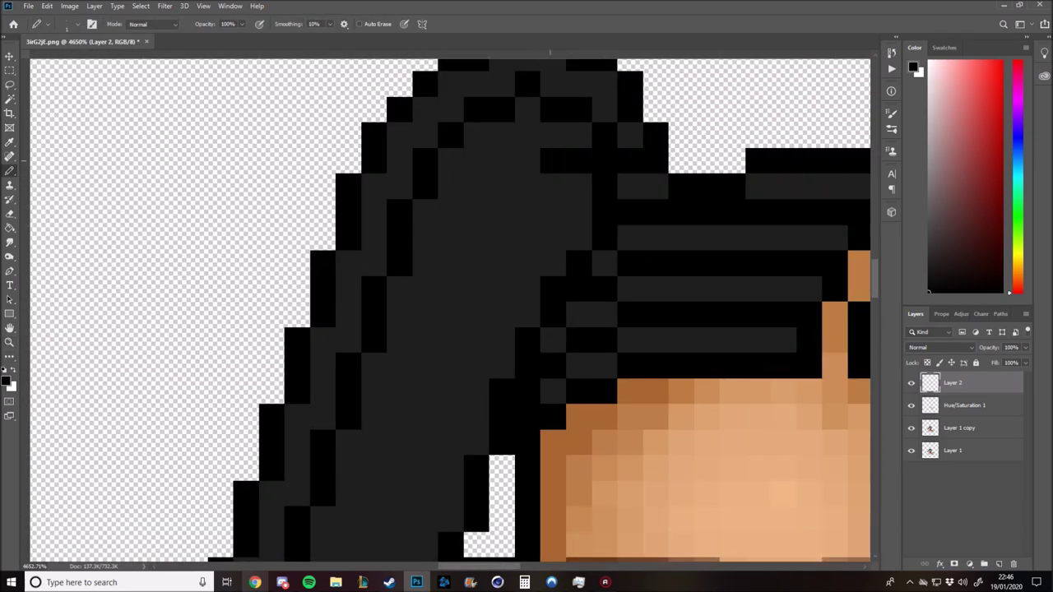
scroll(322, 312, "down", 3)
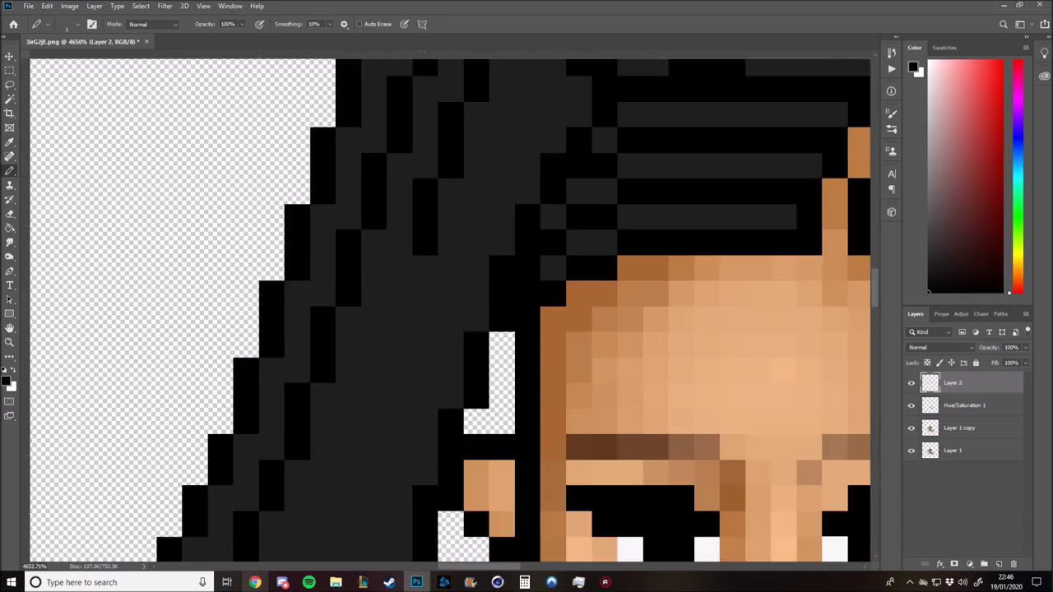
scroll(322, 305, "down", 3)
scroll(323, 288, "down", 2)
scroll(323, 273, "down", 1)
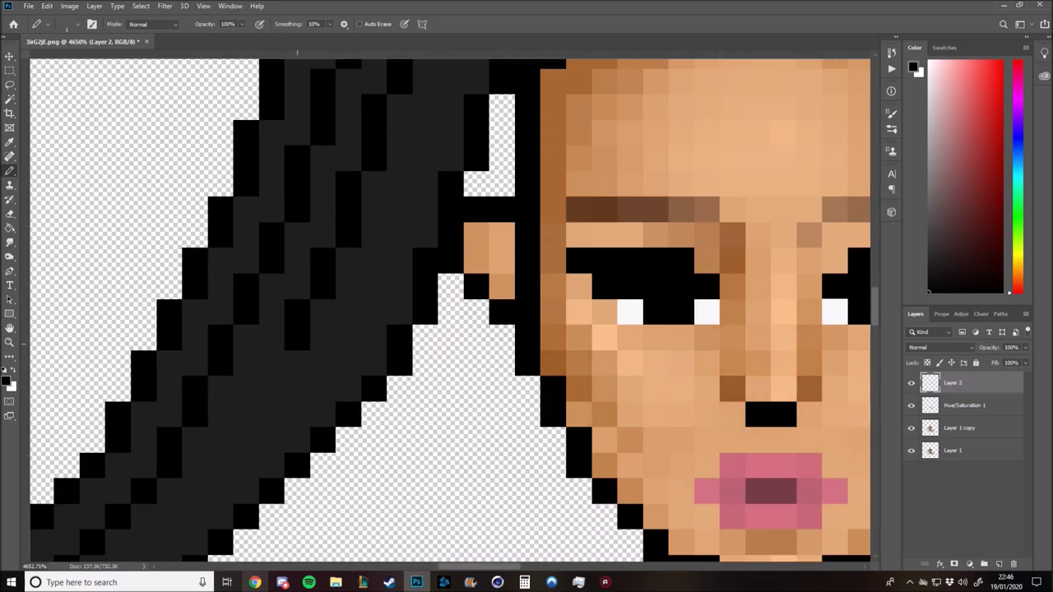
scroll(322, 273, "down", 1)
scroll(322, 273, "down", 1)
scroll(450, 311, "up", 2)
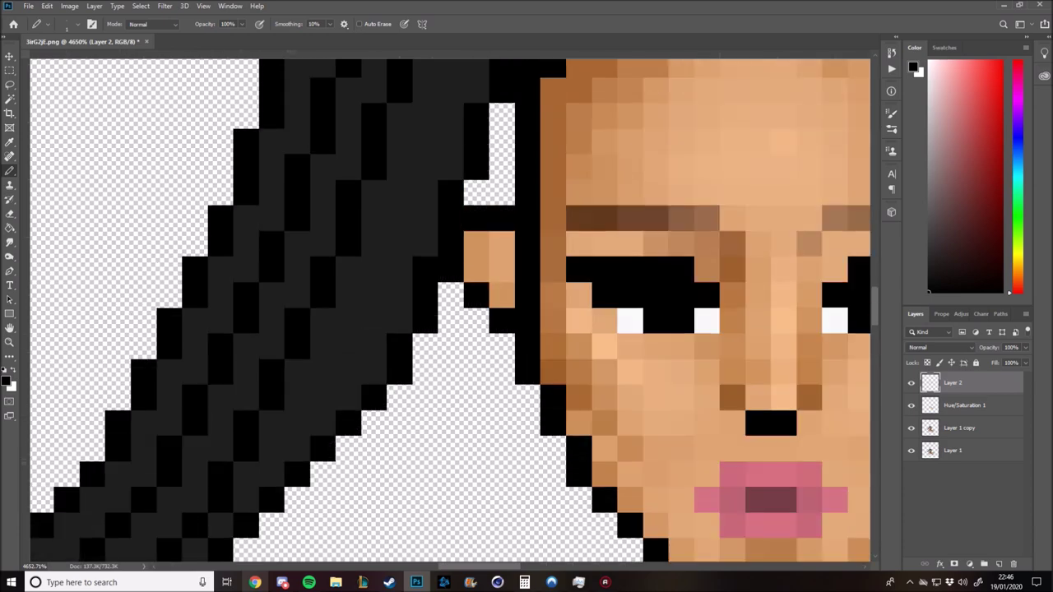
scroll(474, 414, "up", 1)
scroll(474, 414, "up", 1)
scroll(474, 413, "up", 2)
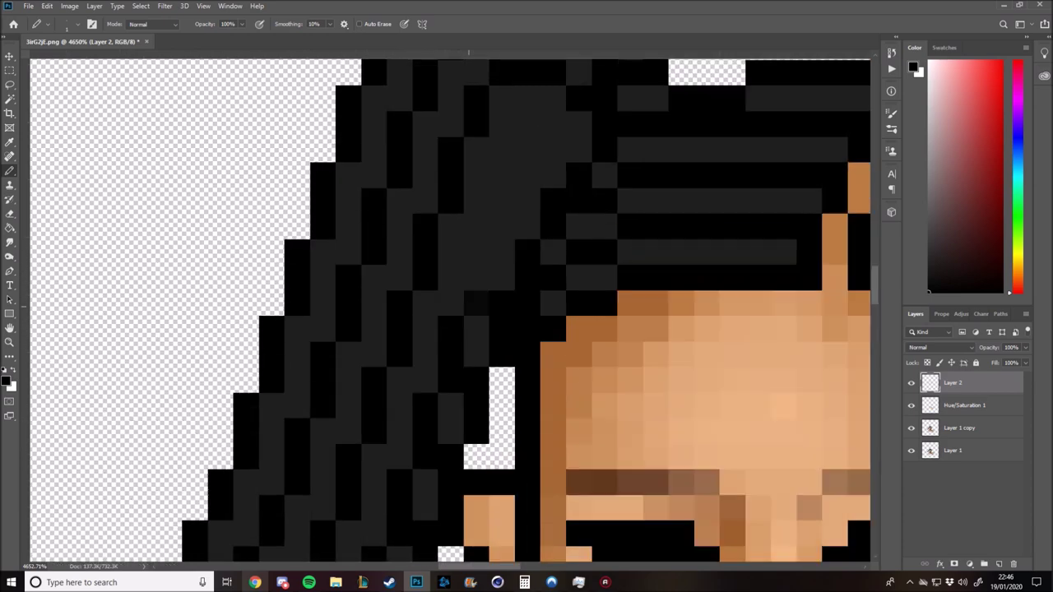
scroll(474, 413, "up", 2)
scroll(450, 311, "up", 2)
scroll(450, 311, "up", 2)
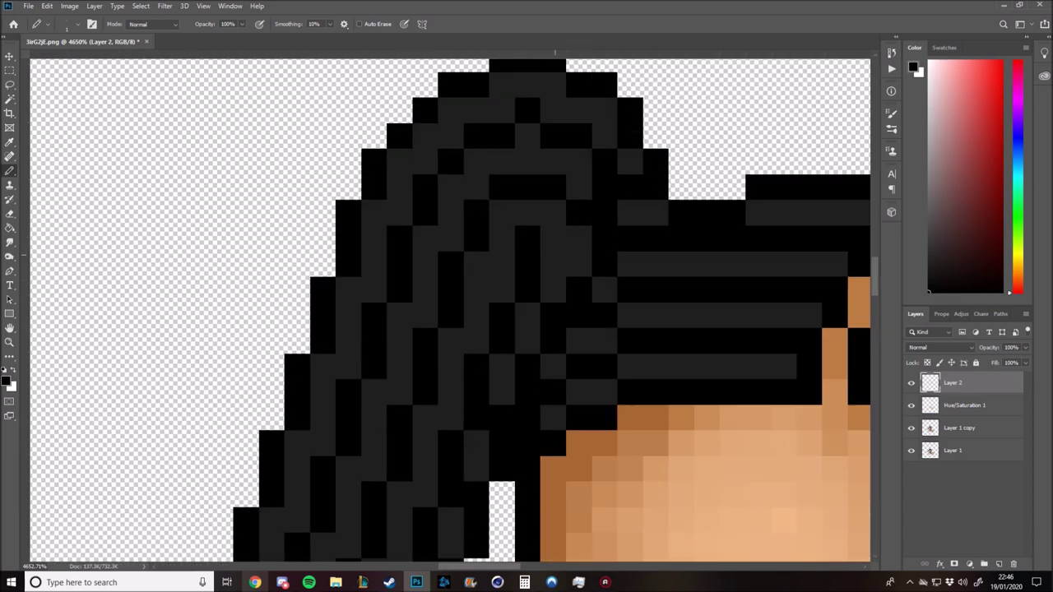
scroll(450, 311, "up", 2)
key("z")
key("ctrl+0")
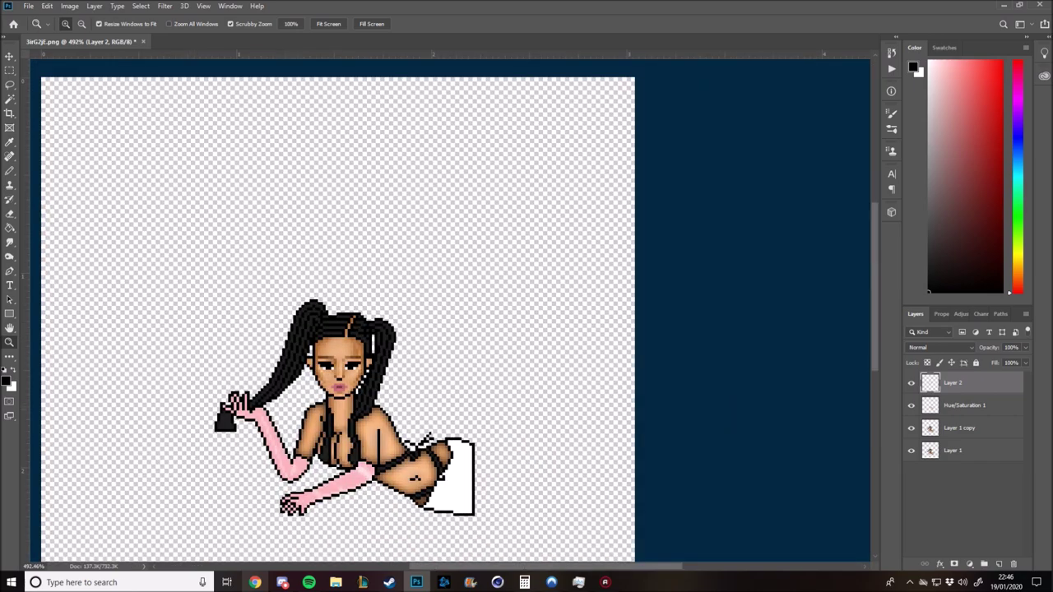
left_click_drag(227, 427, 238, 427)
key("b")
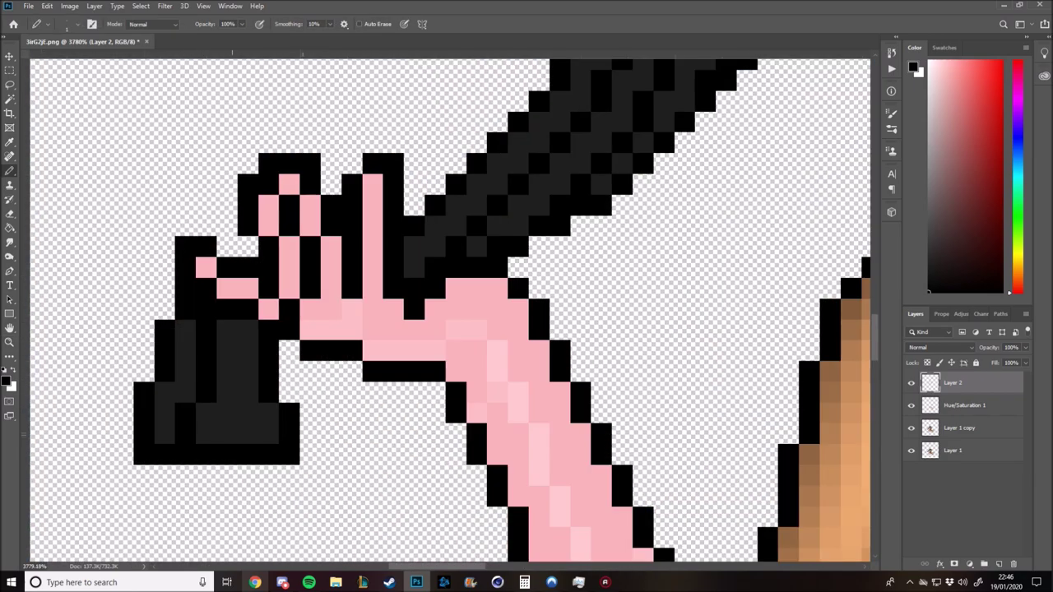
key("z")
key("ctrl+0")
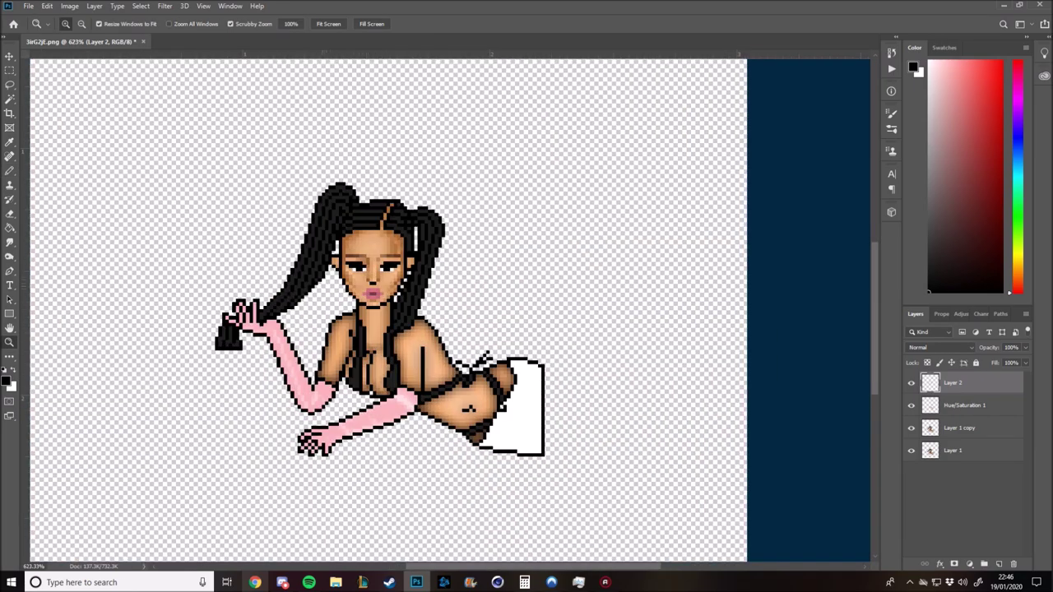
left_click_drag(386, 230, 460, 230)
- Magic Wand the hair on Layer 1 copy and add a new empty layer for shading
scroll(450, 310, "up", 1)
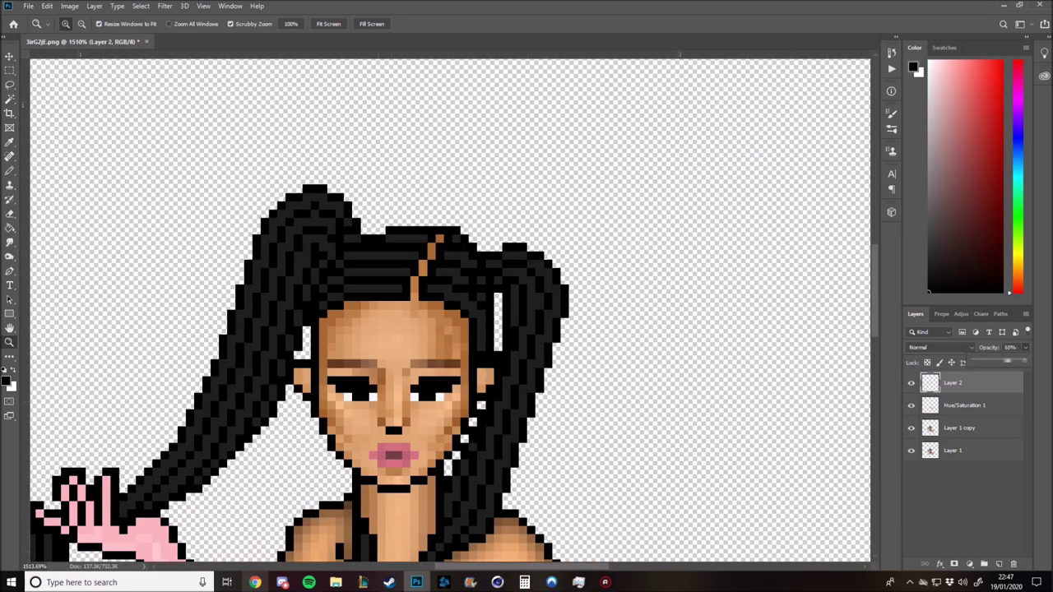
left_click(958, 428)
key("w")
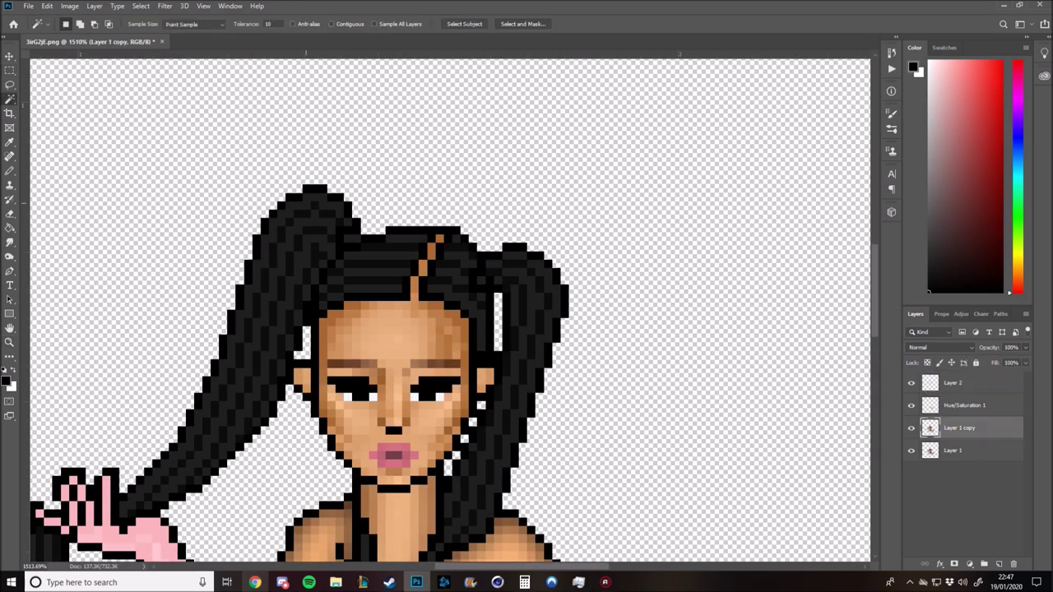
scroll(449, 310, "down", 2)
scroll(450, 311, "down", 3)
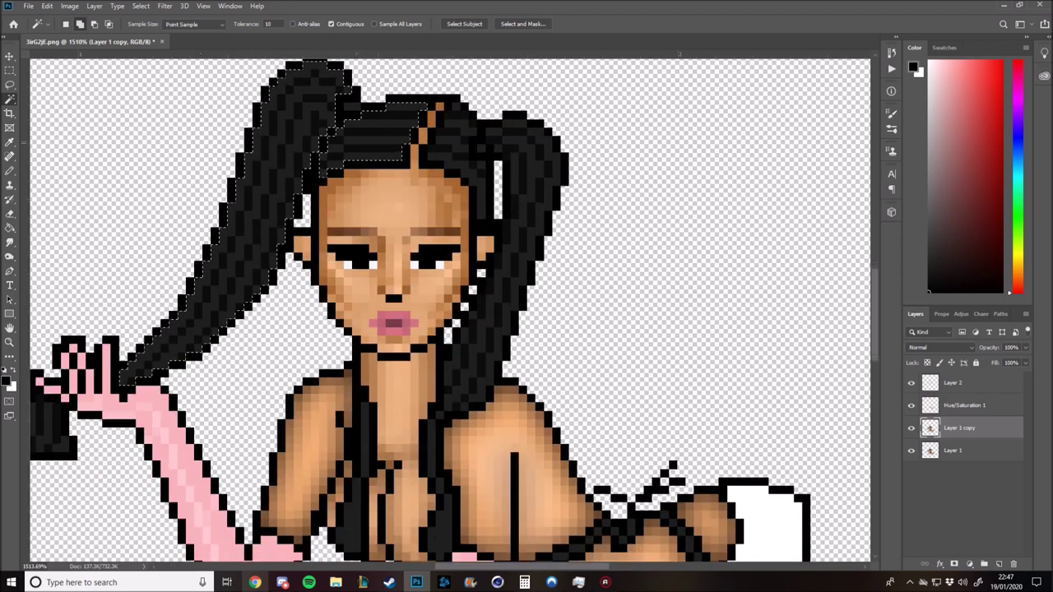
key("z")
scroll(450, 310, "down", 3)
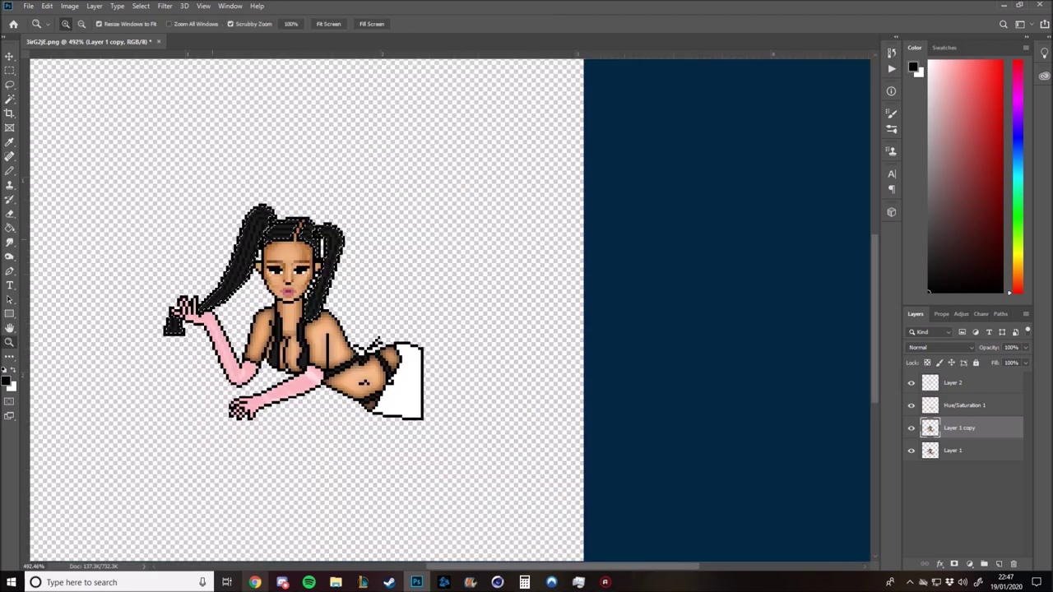
scroll(450, 311, "up", 3)
scroll(329, 329, "up", 2)
scroll(329, 328, "down", 4)
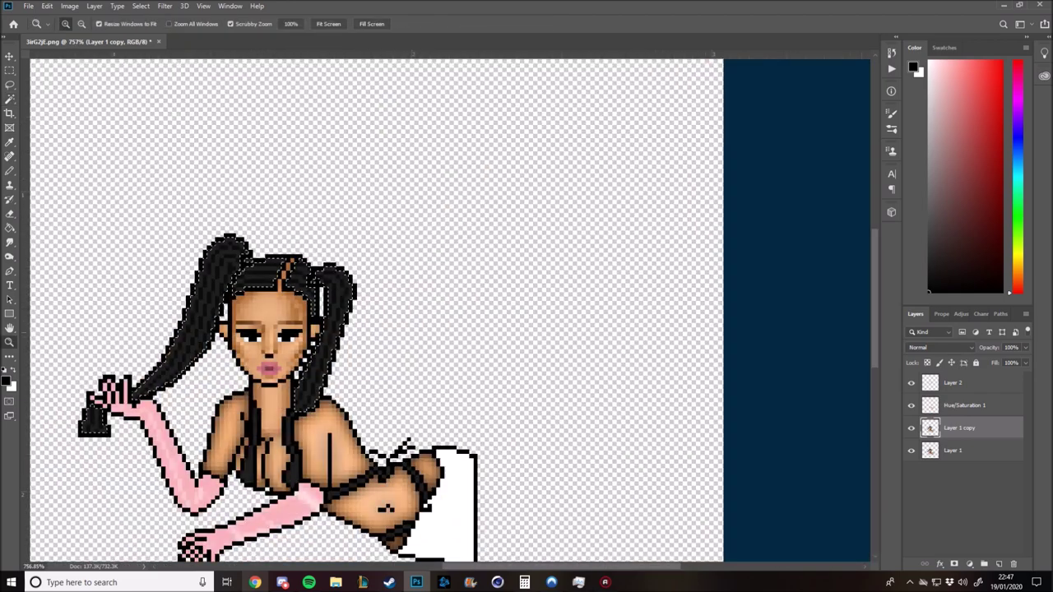
key("alt+bracketright")
key("alt+bracketright")
key("ctrl+shift+alt+n")
- Paint soft dark shading over the selected hair with a 30% opacity brush
scroll(161, 268, "down", 2)
scroll(161, 268, "up", 5)
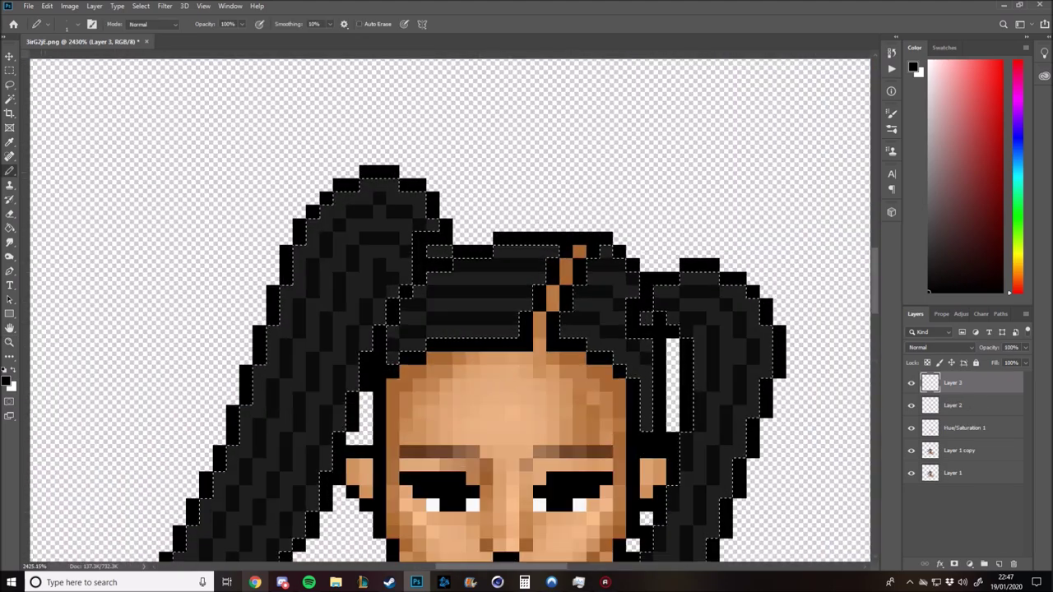
key("b")
key("3")
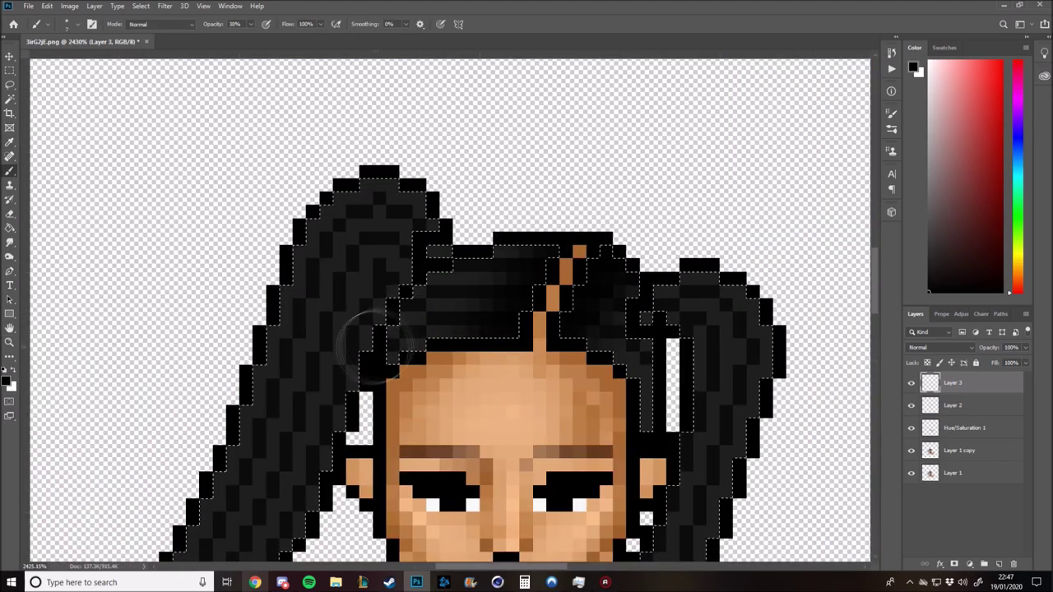
scroll(440, 222, "down", 4)
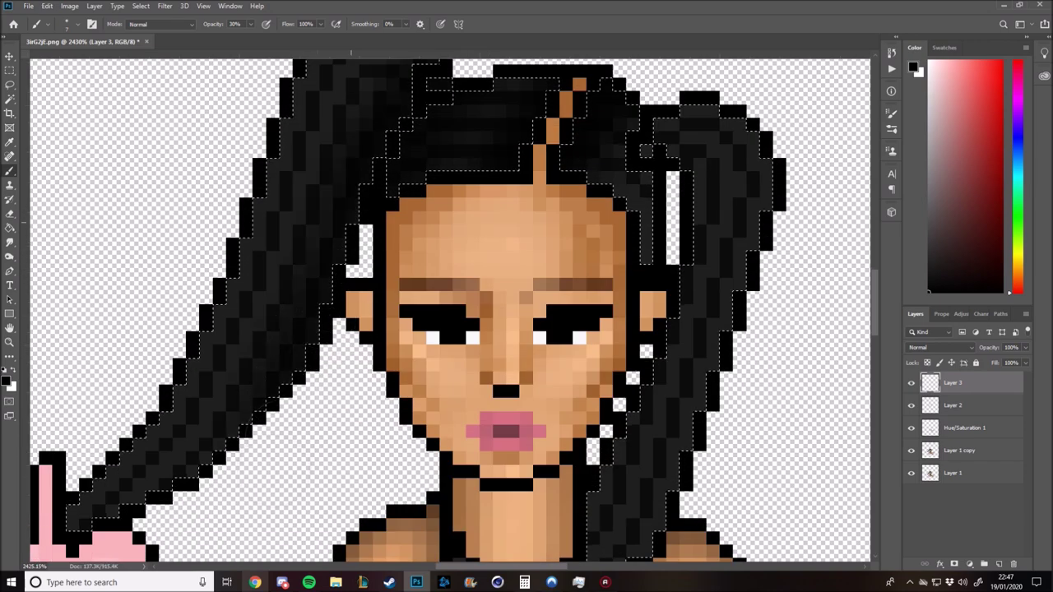
scroll(98, 422, "up", 3)
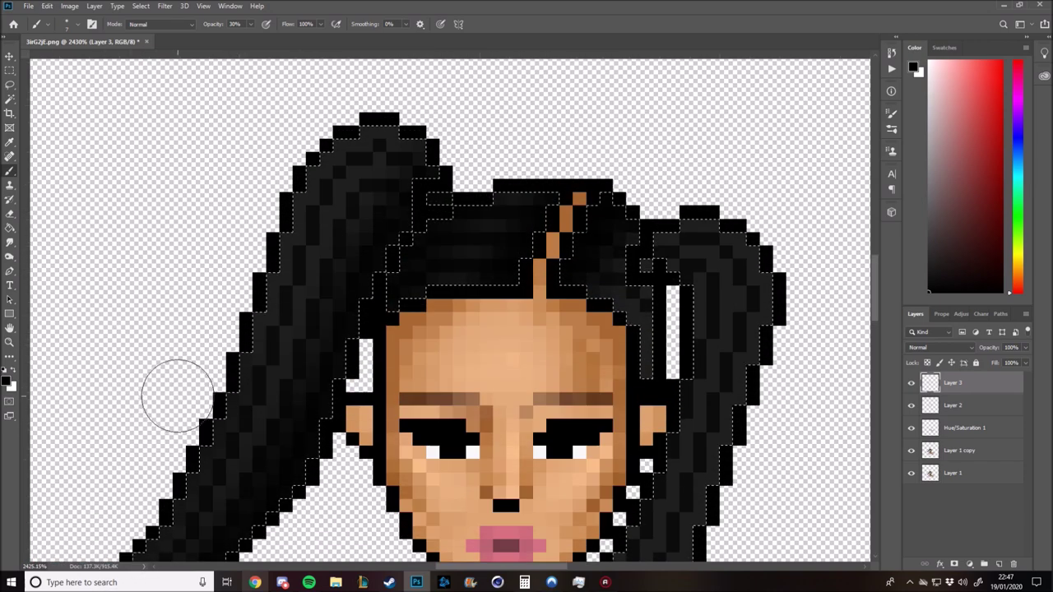
scroll(223, 235, "down", 2)
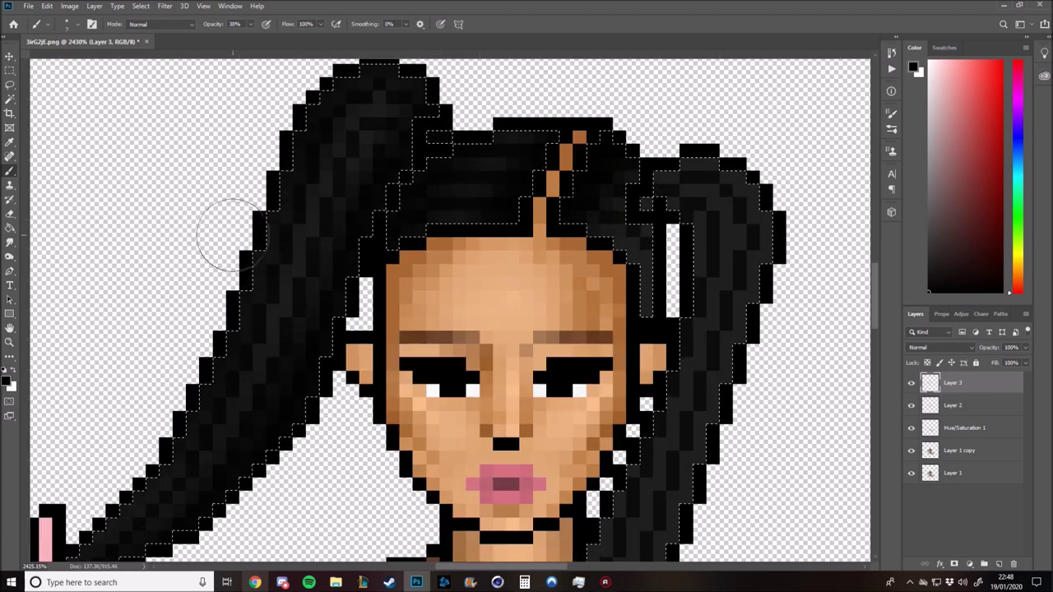
scroll(199, 271, "down", 1)
scroll(450, 310, "up", 3)
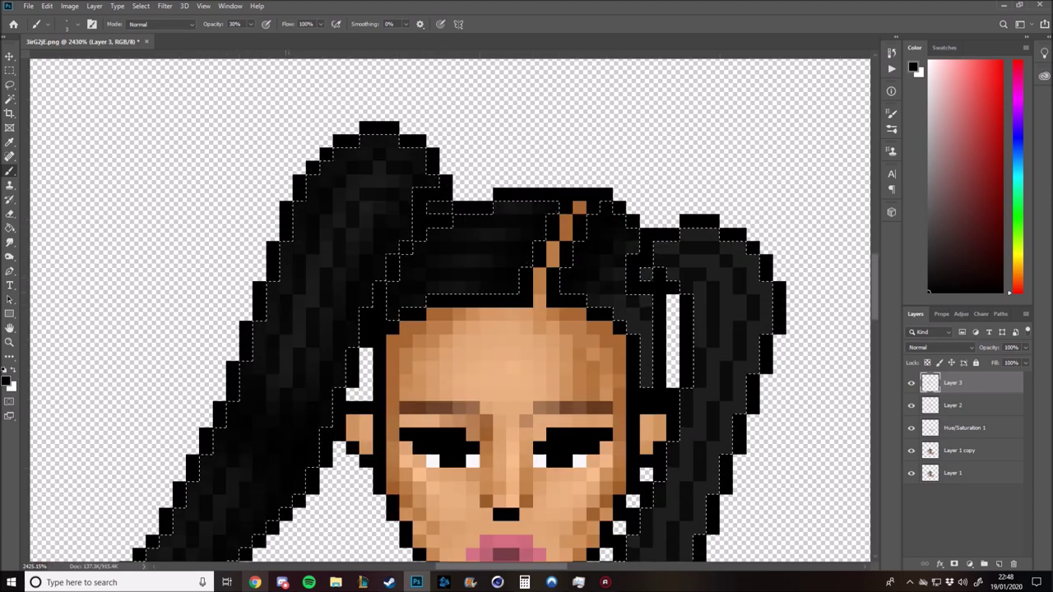
scroll(449, 310, "down", 2)
scroll(450, 310, "down", 2)
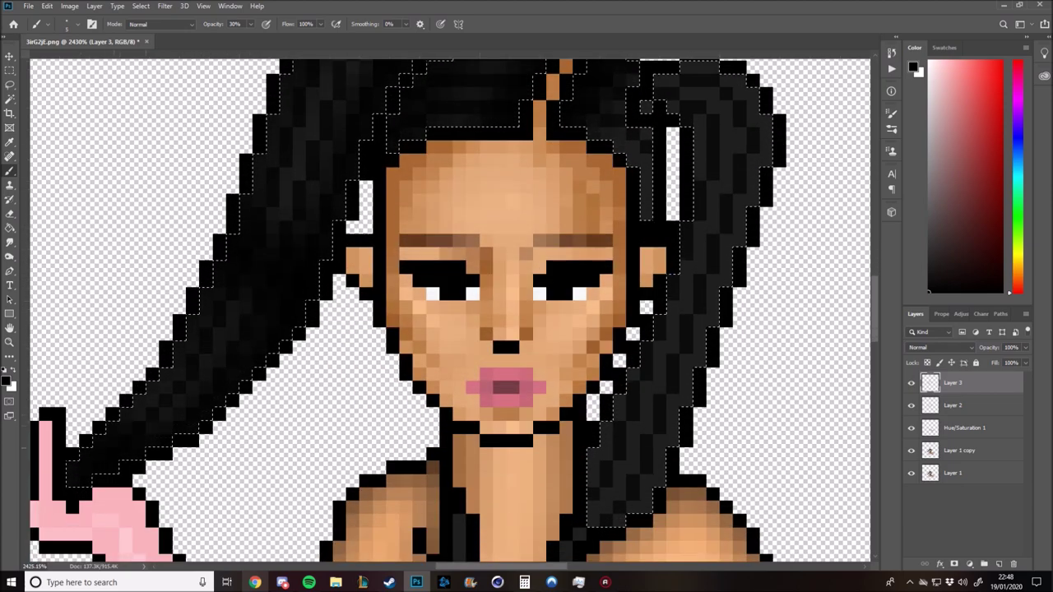
scroll(247, 427, "down", 2)
scroll(247, 427, "up", 1)
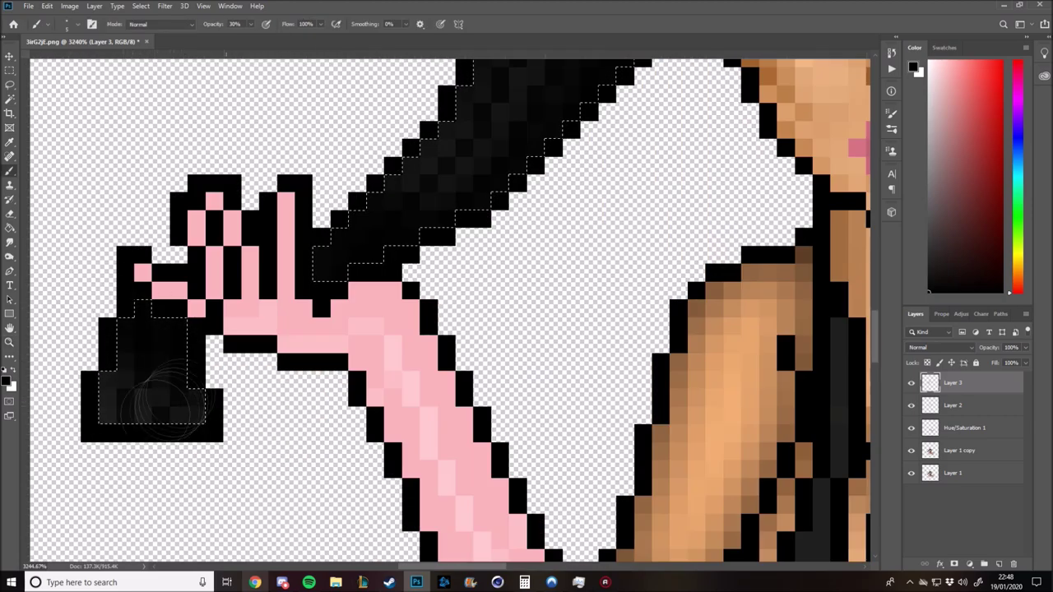
scroll(333, 354, "down", 3)
scroll(333, 353, "up", 4)
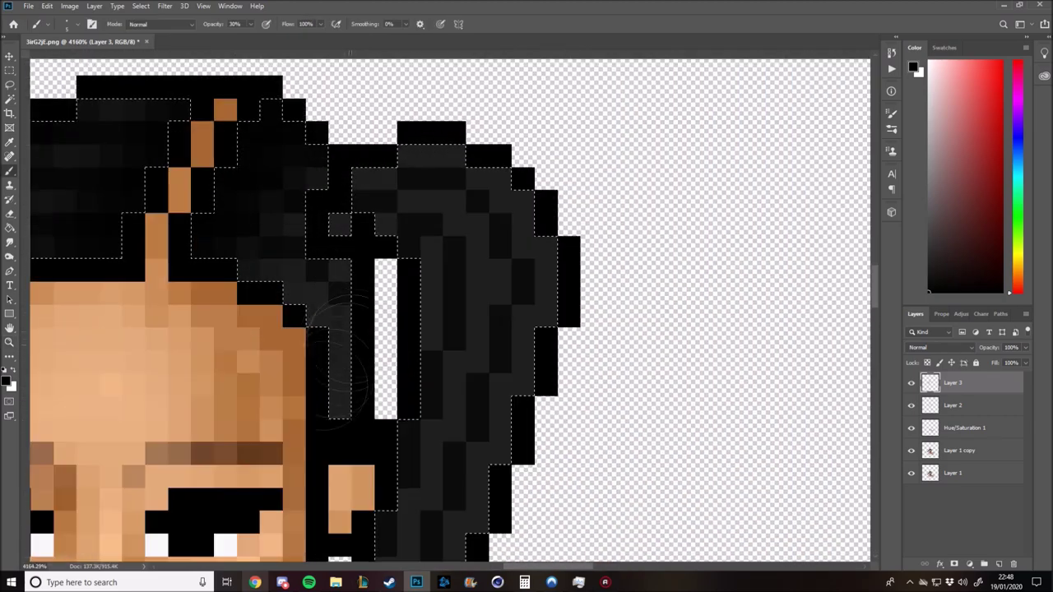
scroll(341, 292, "down", 1)
scroll(341, 292, "down", 2)
scroll(342, 292, "down", 1)
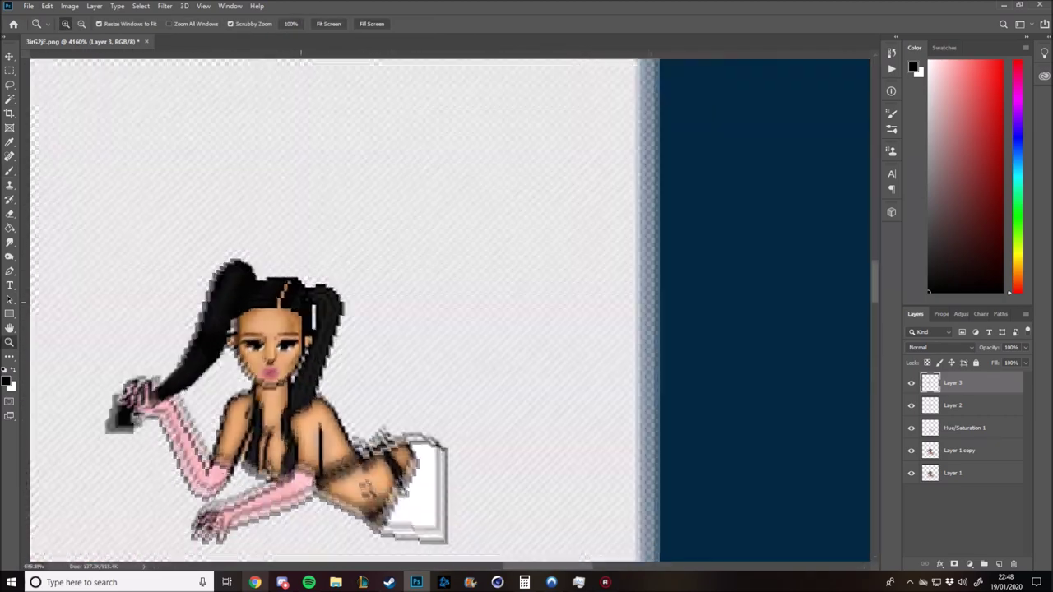
scroll(341, 292, "up", 3)
scroll(341, 292, "down", 1)
scroll(341, 291, "down", 1)
key("z")
scroll(341, 292, "down", 2)
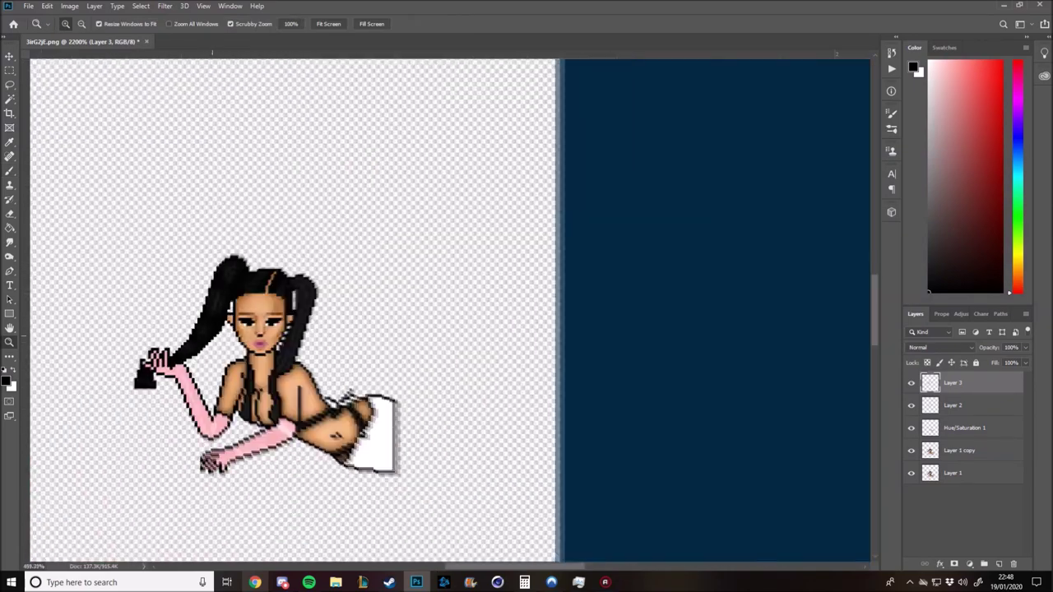
scroll(342, 292, "up", 2)
scroll(296, 293, "up", 3)
key("b")
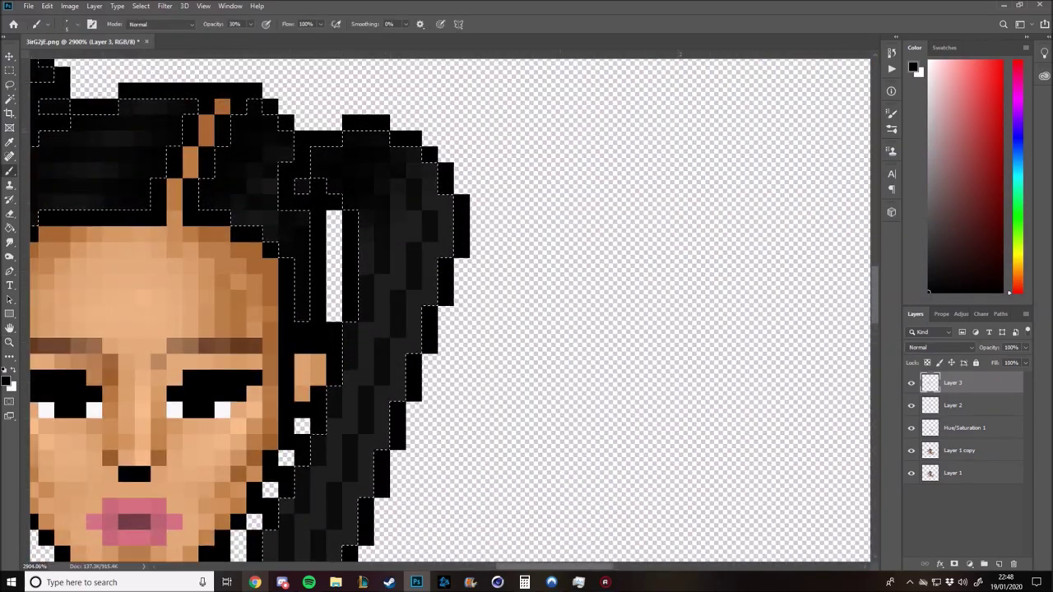
scroll(341, 312, "down", 1)
scroll(342, 312, "down", 2)
scroll(342, 313, "down", 1)
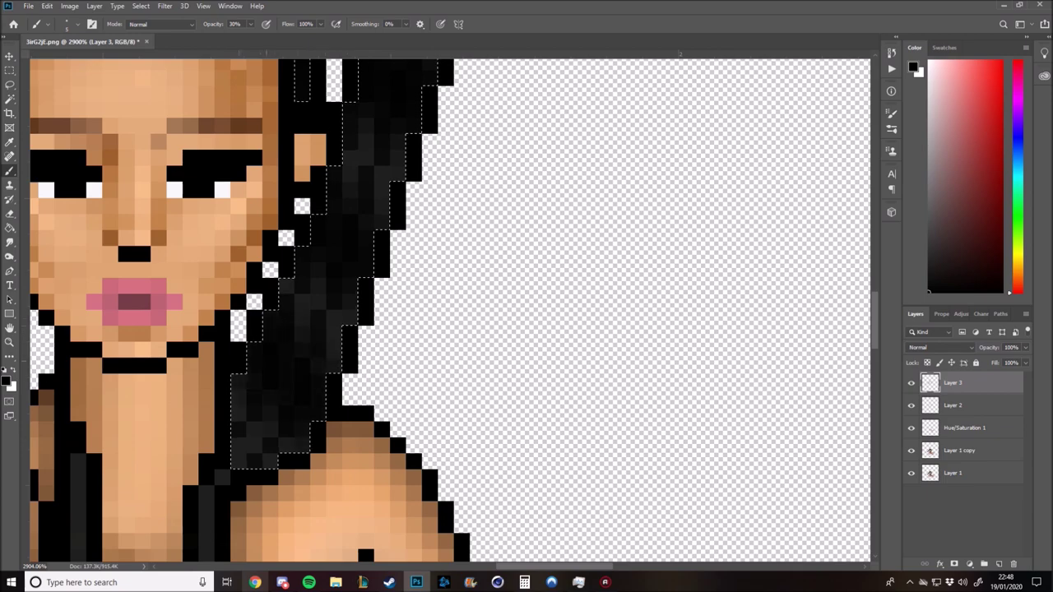
scroll(341, 313, "down", 1)
key("z")
scroll(342, 313, "down", 3)
scroll(341, 312, "up", 2)
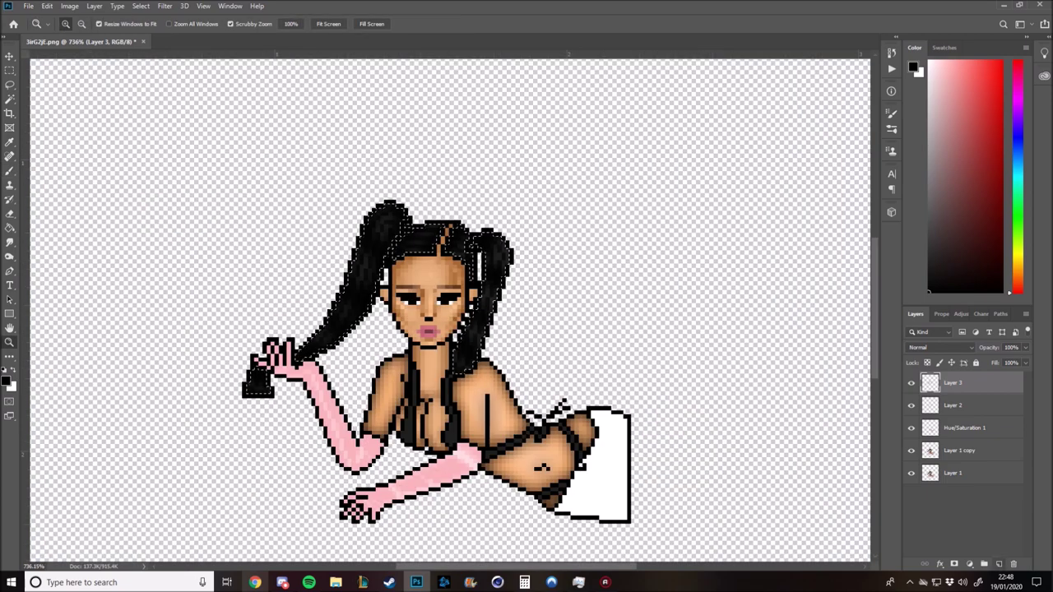
scroll(428, 202, "up", 5)
- Paint soft 10% grey highlight strokes on the hair buns and ponytails on Layer 4
key("b")
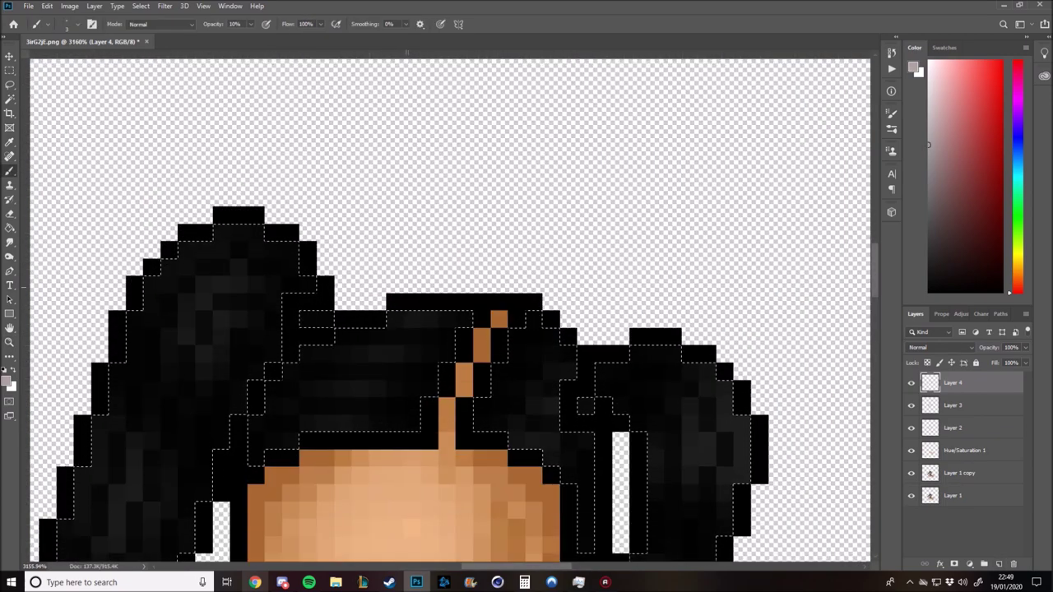
scroll(411, 329, "down", 1)
left_click_drag(197, 279, 181, 206)
scroll(411, 329, "down", 2)
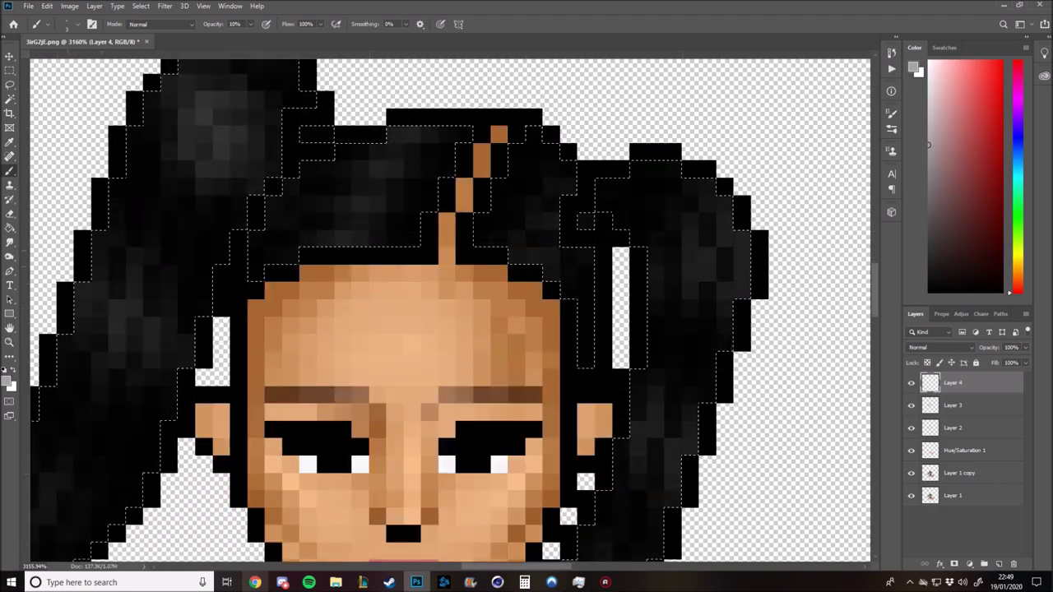
left_click_drag(165, 354, 99, 246)
scroll(493, 329, "down", 3)
scroll(494, 329, "up", 2)
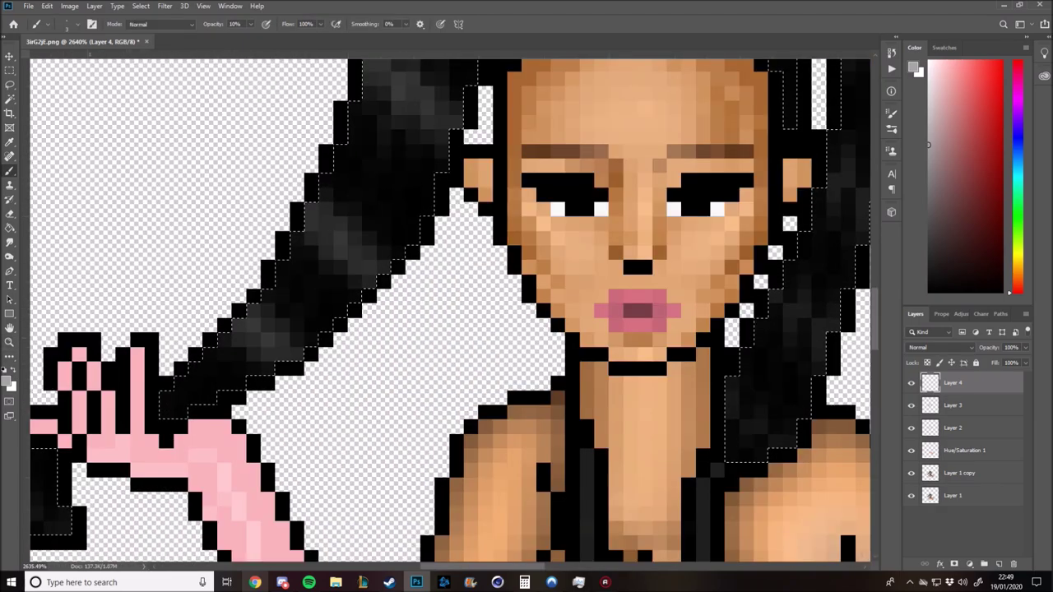
scroll(494, 329, "down", 3)
key("z")
scroll(387, 83, "up", 3)
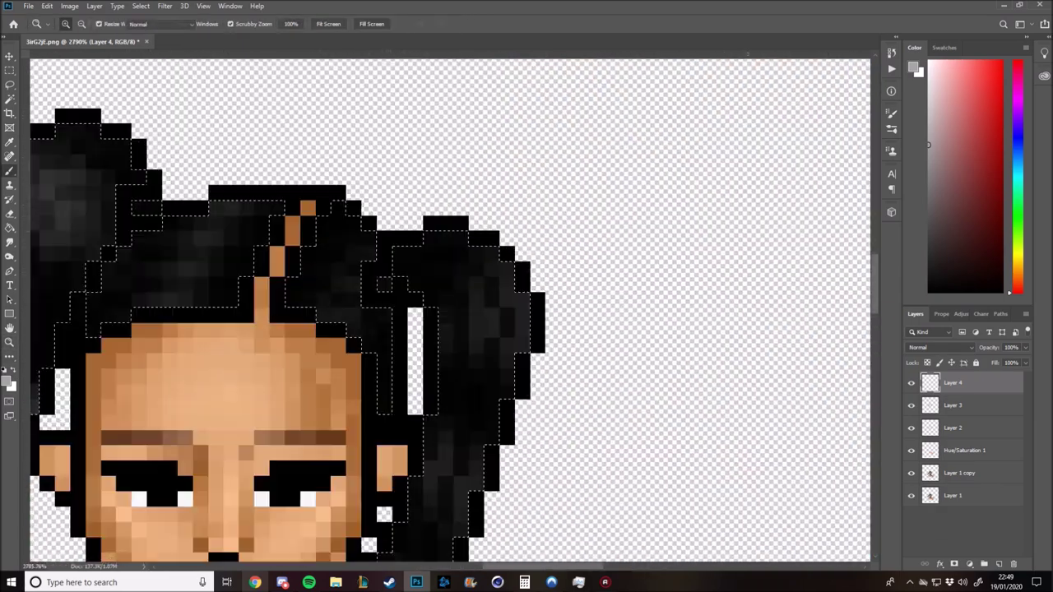
key("b")
scroll(287, 312, "down", 1)
scroll(288, 313, "down", 1)
scroll(288, 313, "down", 1)
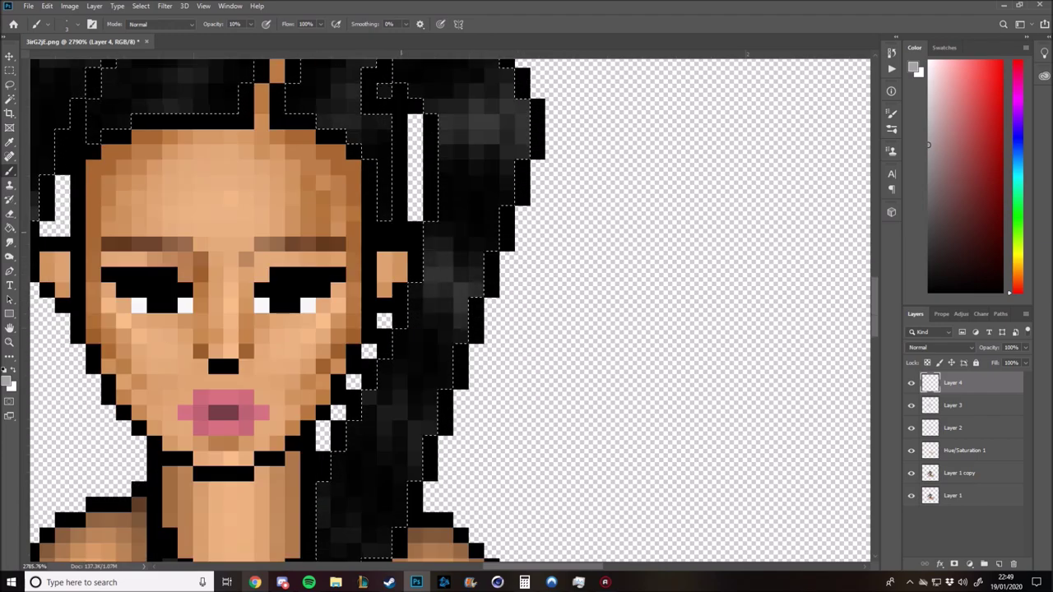
scroll(370, 312, "down", 1)
key("z")
scroll(370, 313, "down", 3)
scroll(353, 328, "up", 2)
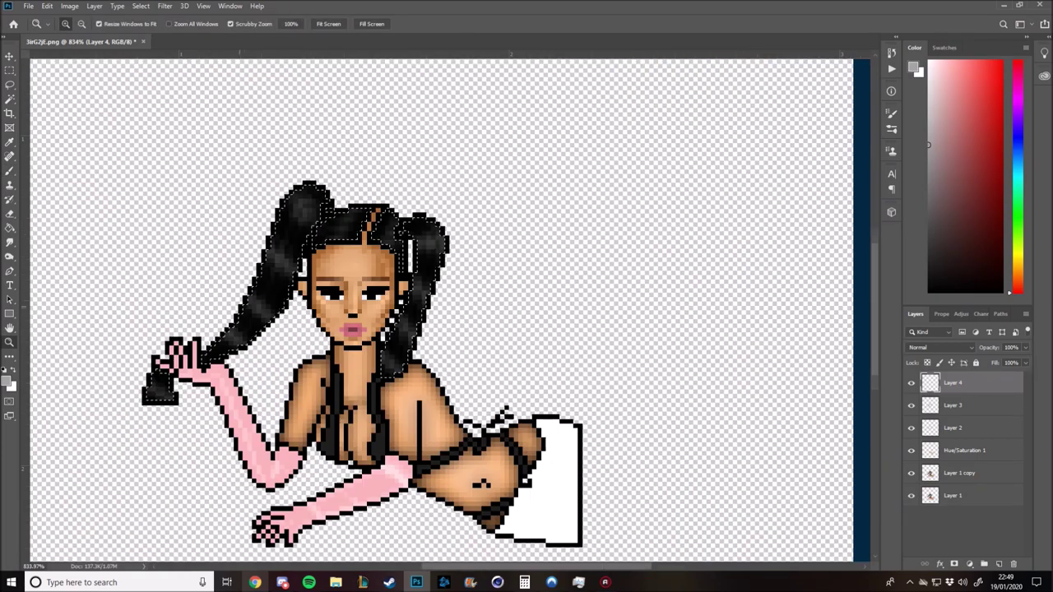
scroll(302, 303, "down", 4)
scroll(303, 303, "up", 4)
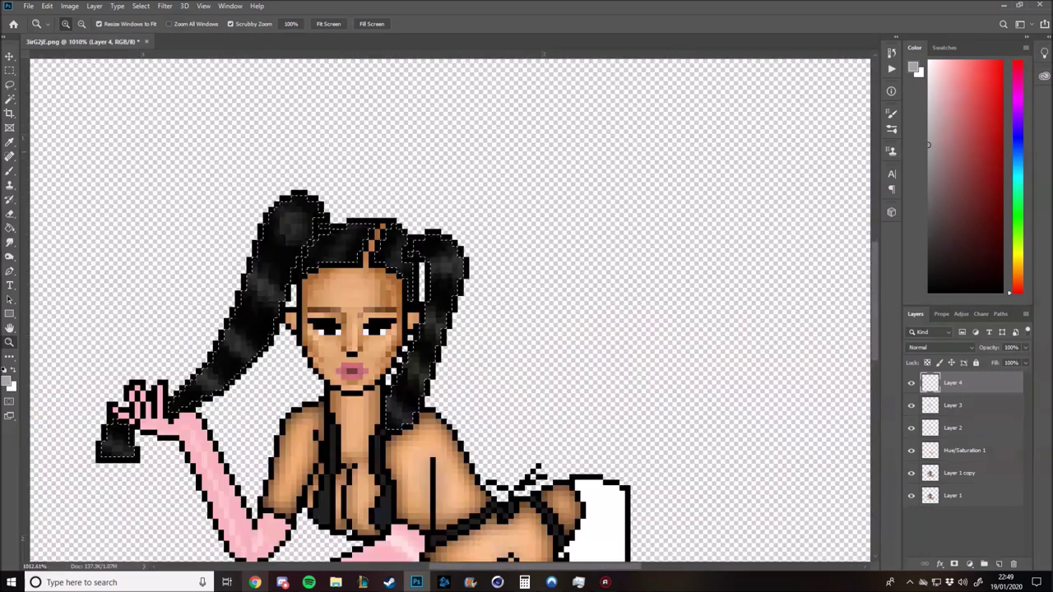
- Deselect the hair and make Layer 1 copy the active layer
key("w")
right_click(469, 207)
left_click(493, 346)
- Fill stray and gap pixels along the hair edge black with the Pencil
left_click(958, 472)
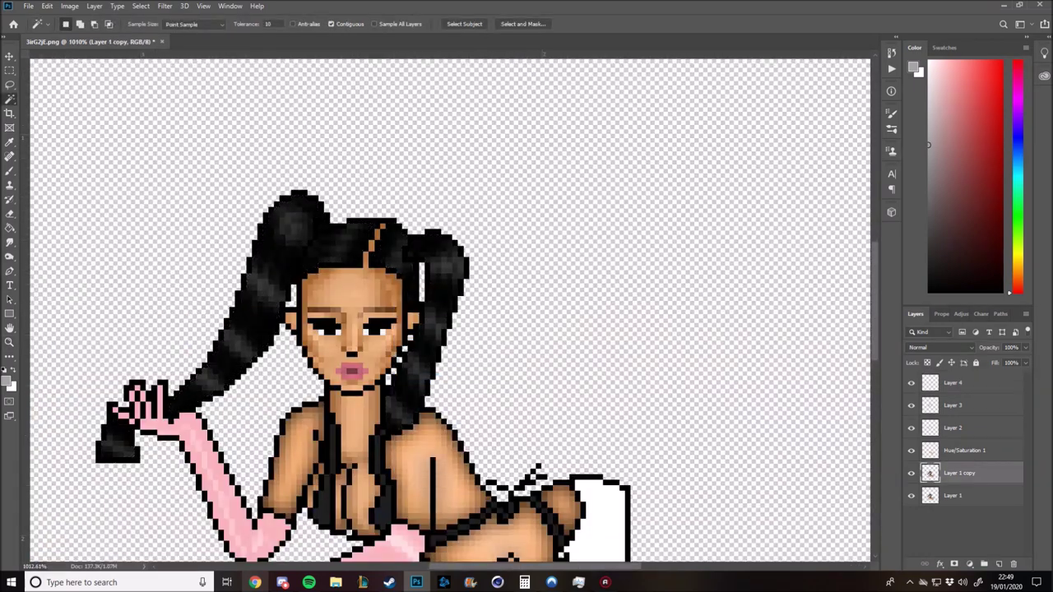
scroll(425, 241, "up", 5)
key("b")
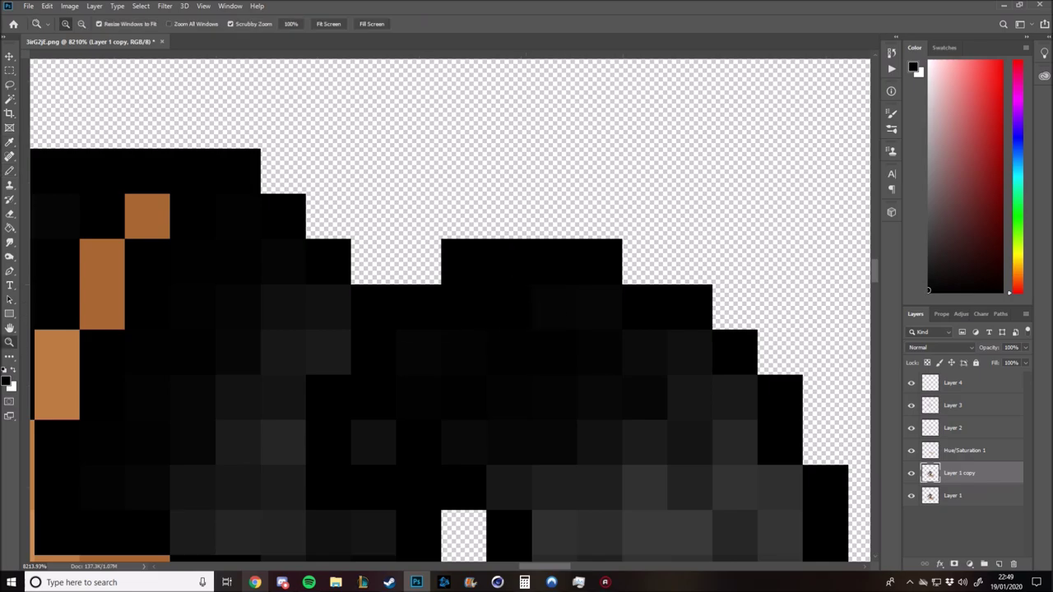
scroll(630, 235, "up", 1)
left_click(652, 275)
left_click(758, 381)
key("z")
scroll(757, 381, "down", 4)
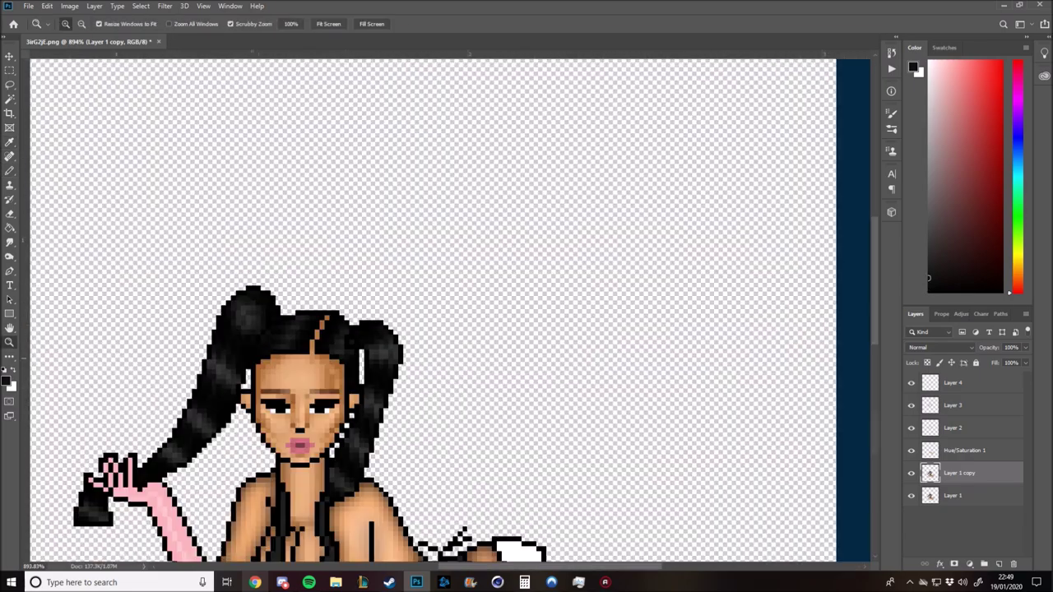
scroll(758, 380, "down", 5)
scroll(448, 275, "up", 6)
key("b")
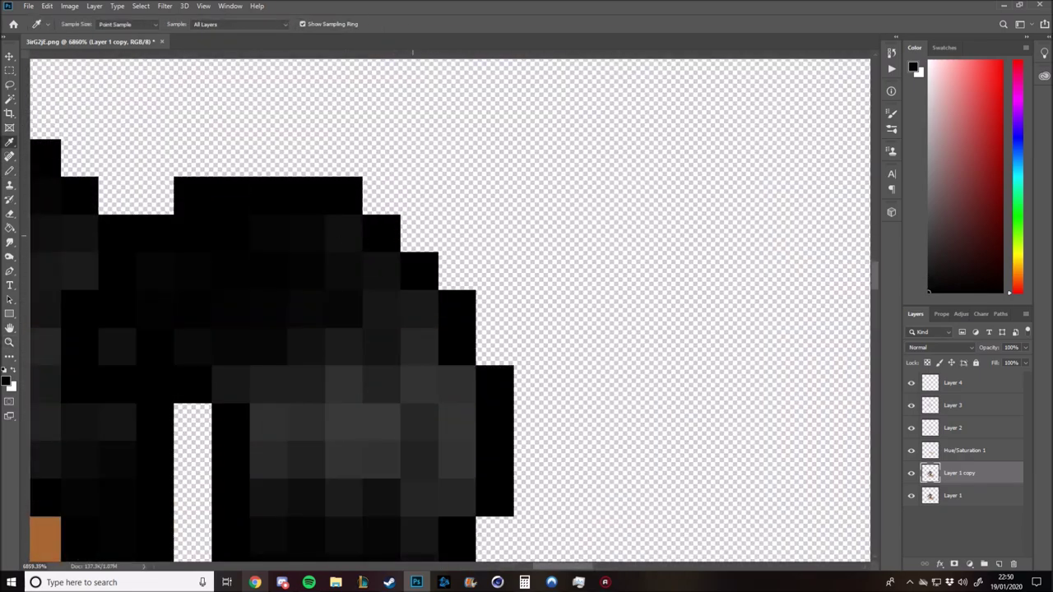
left_click(419, 234)
left_click(456, 271)
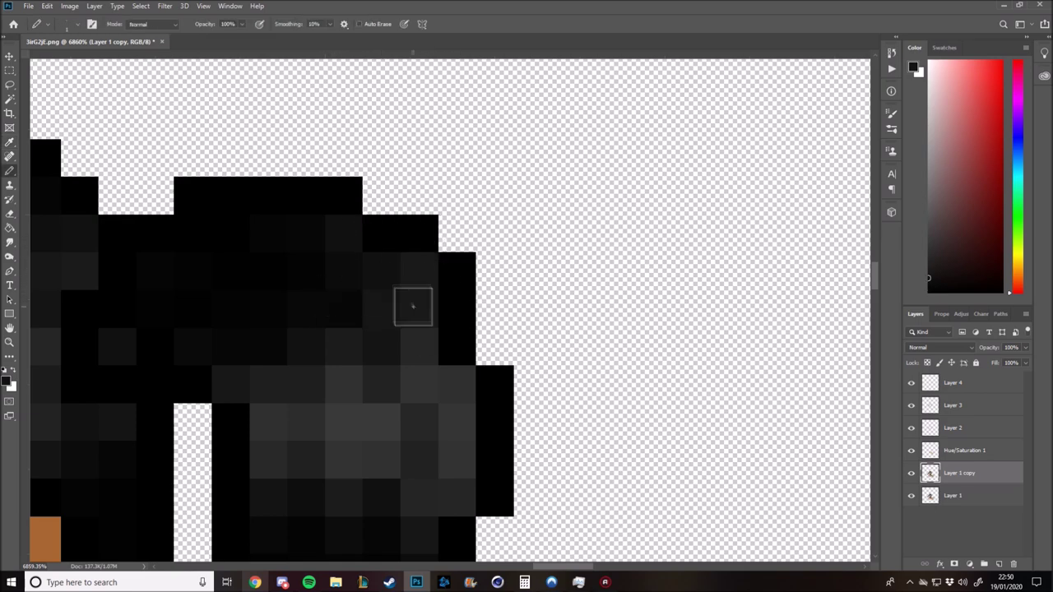
- Shade a few hair-edge pixels dark grey, then fit the whole figure on screen
left_click(324, 249, "alt")
left_click(457, 272)
left_click(494, 346)
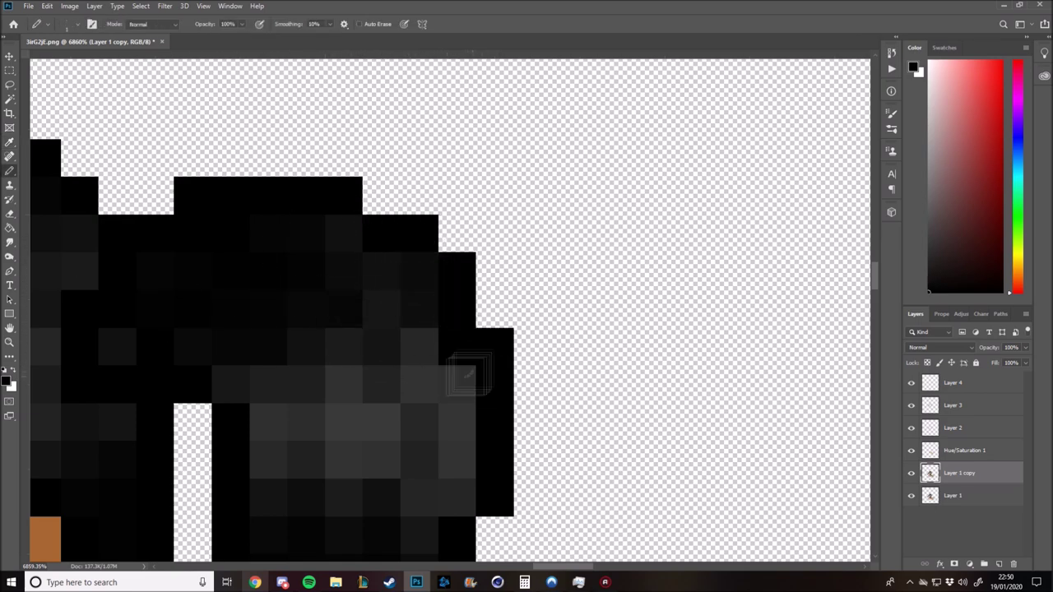
left_click(427, 366, "alt")
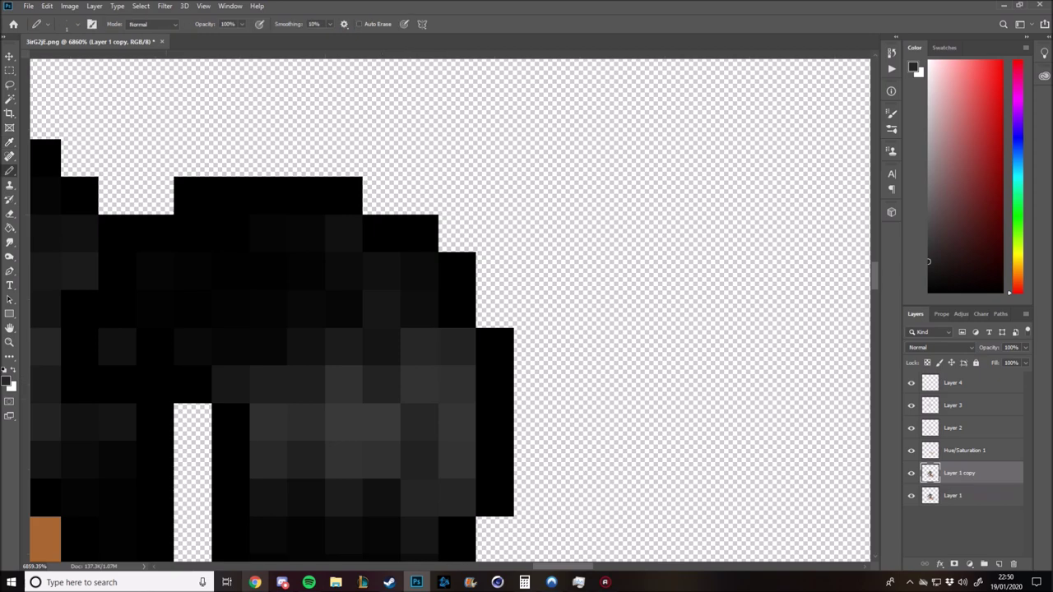
key("z")
key("ctrl+0")
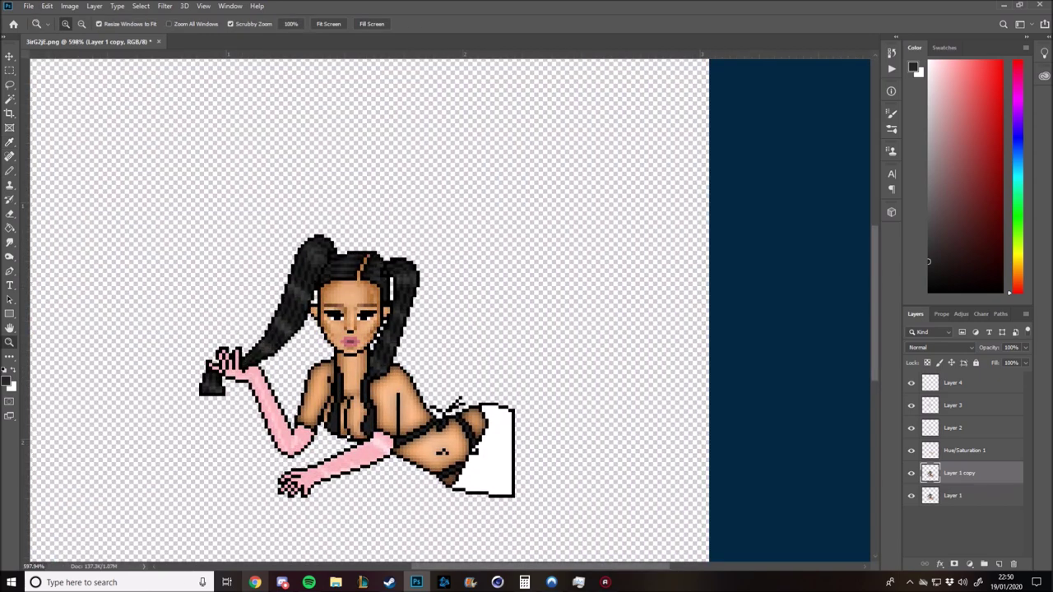
- Fade Layer 2's skin shading to 37% opacity and zoom out to the whole canvas
key("alt+bracketright")
key("alt+bracketright")
key("alt+bracketright")
key("alt+bracketright")
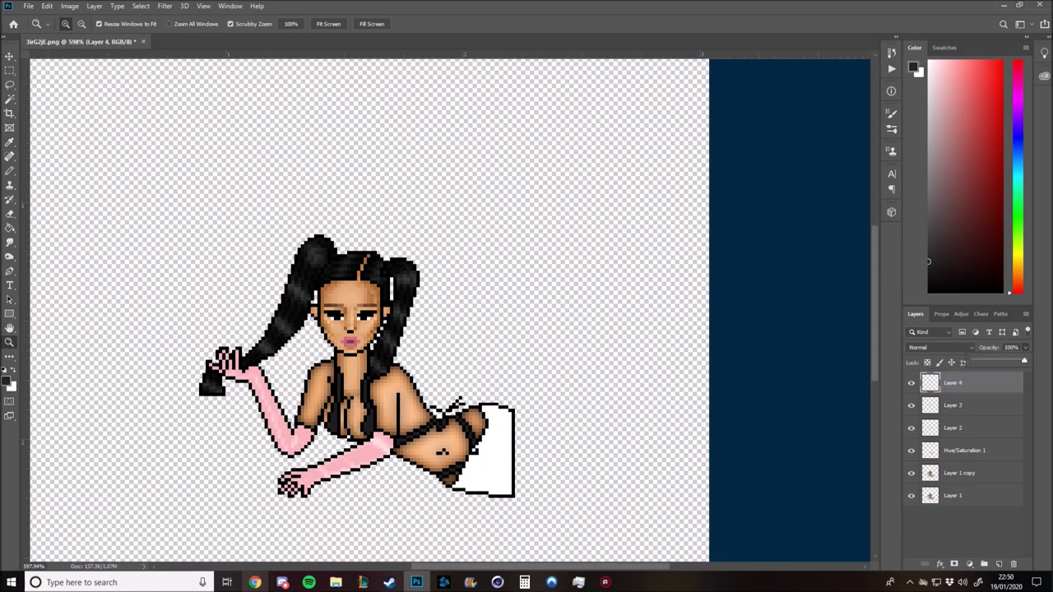
key("alt+bracketleft")
key("alt+bracketleft")
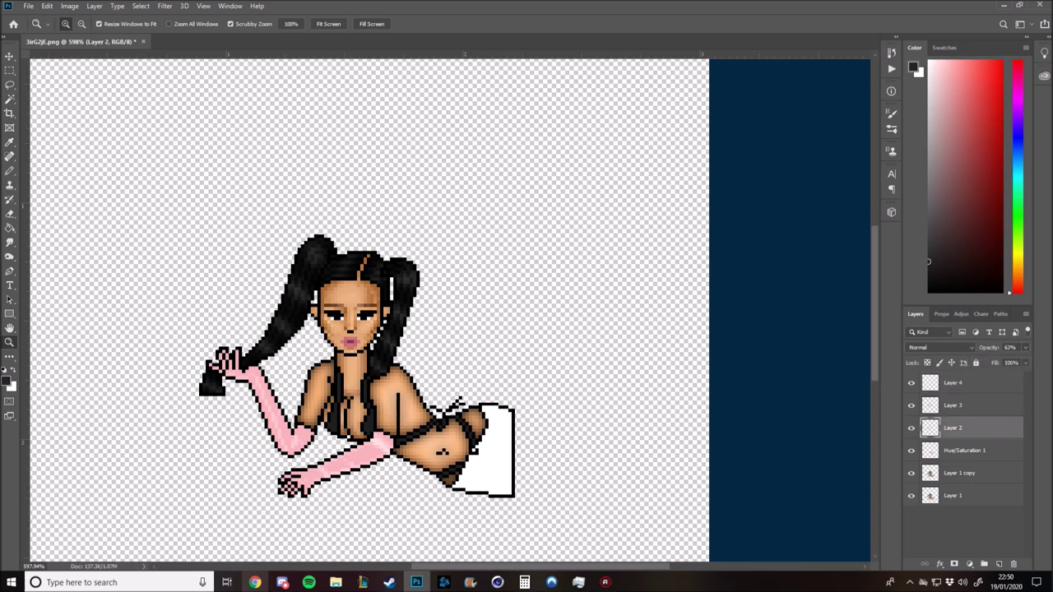
key("ctrl+minus")
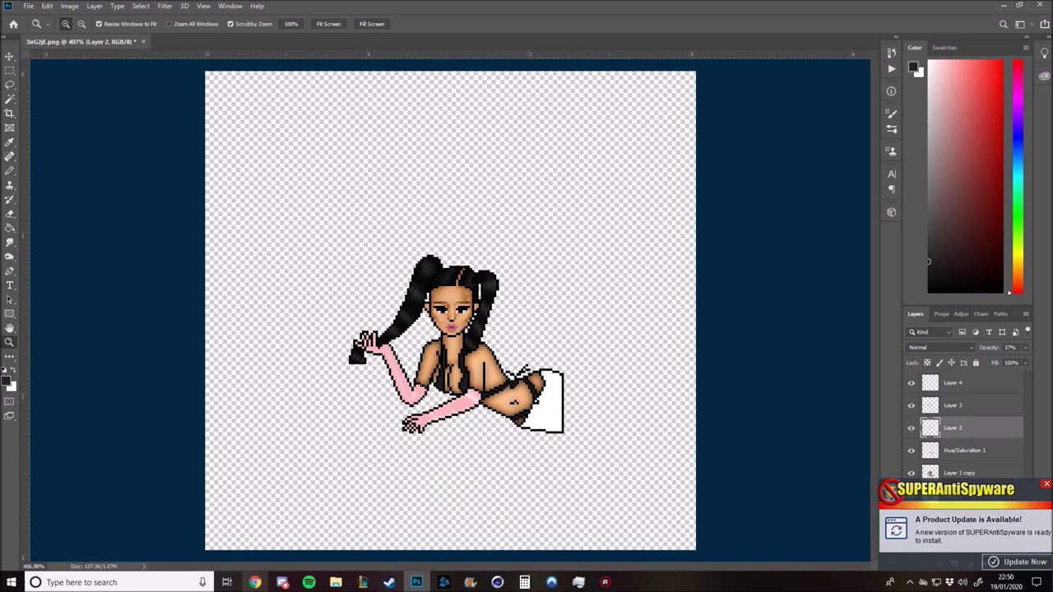
left_click(10, 113)
- Crop the canvas to a 1:1 square tightly around the figure
left_click_drag(692, 310, 633, 310)
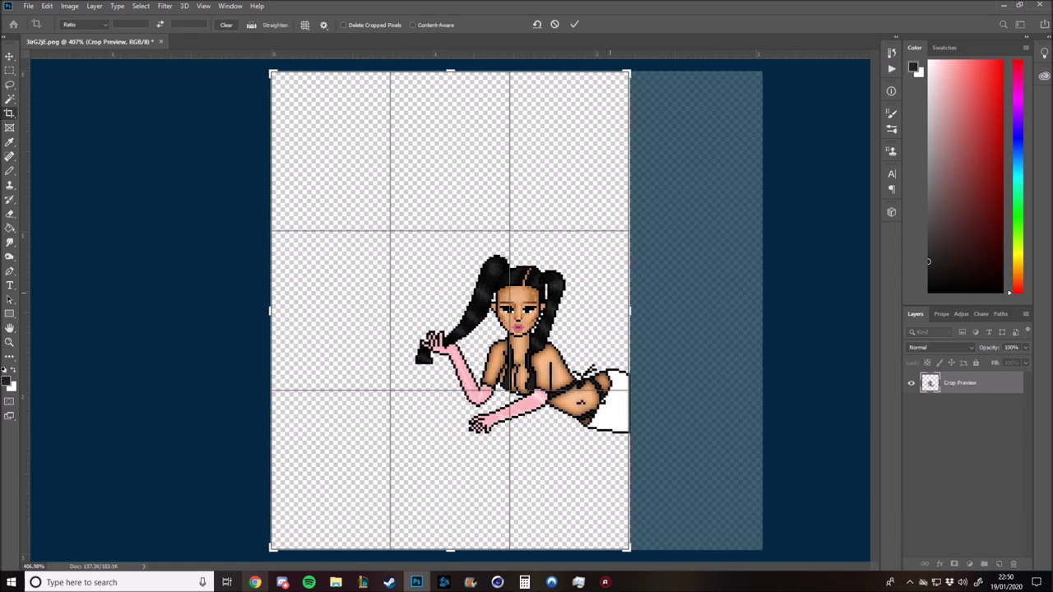
left_click_drag(268, 310, 321, 310)
left_click_drag(451, 549, 451, 489)
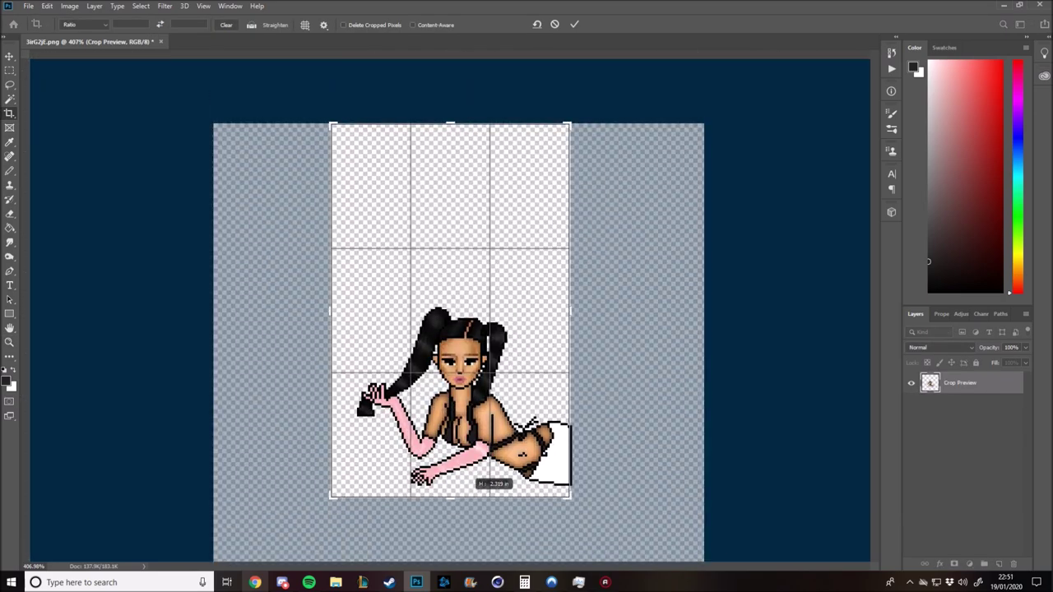
left_click_drag(450, 118, 450, 202)
left_click(82, 24)
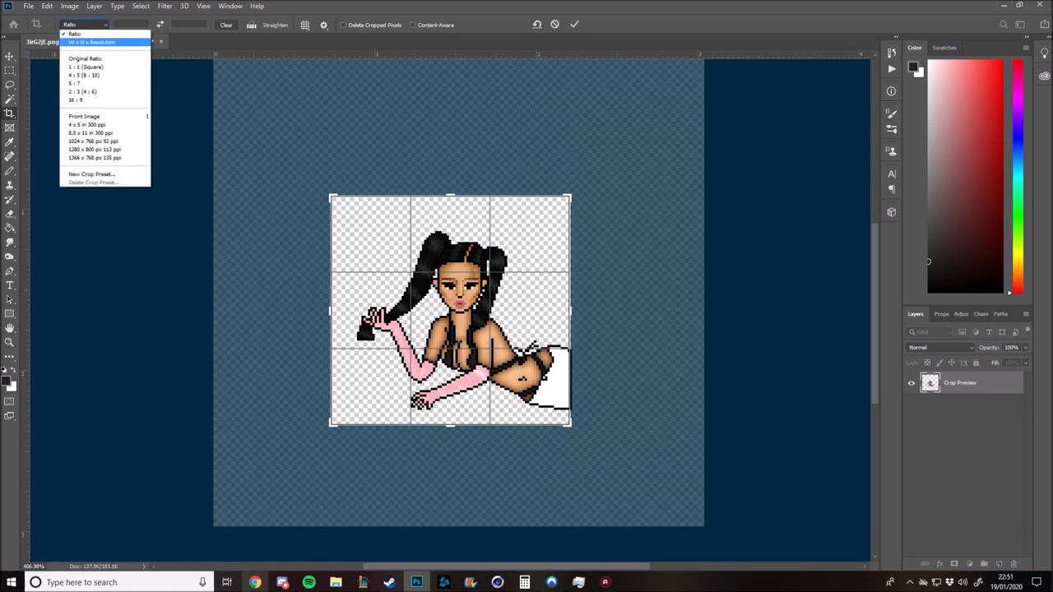
left_click(82, 68)
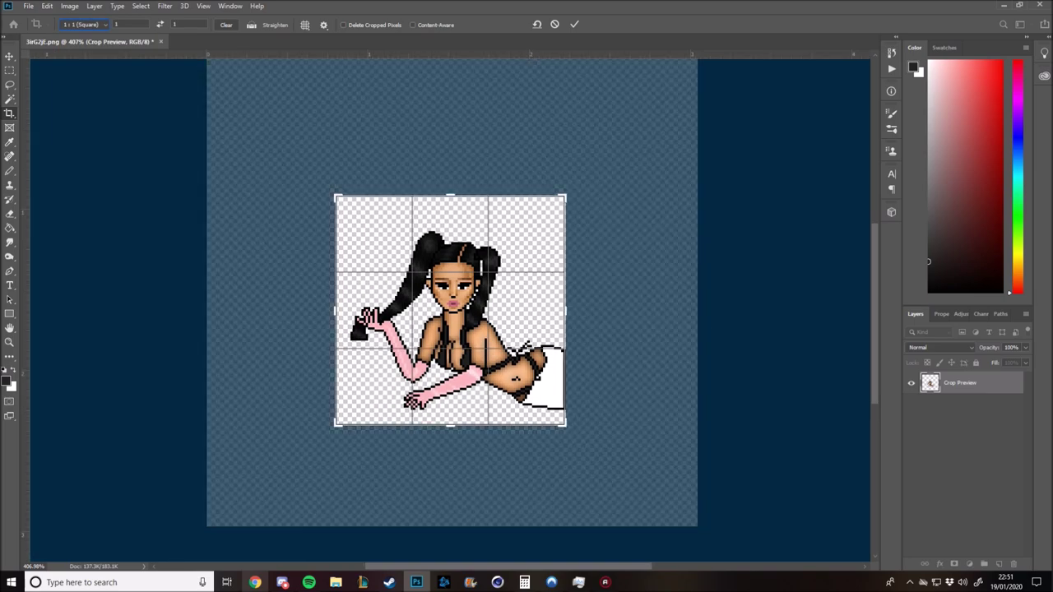
key("Return")
- Add a new layer below the artwork and fill it white with the Paint Bucket
key("ctrl+t")
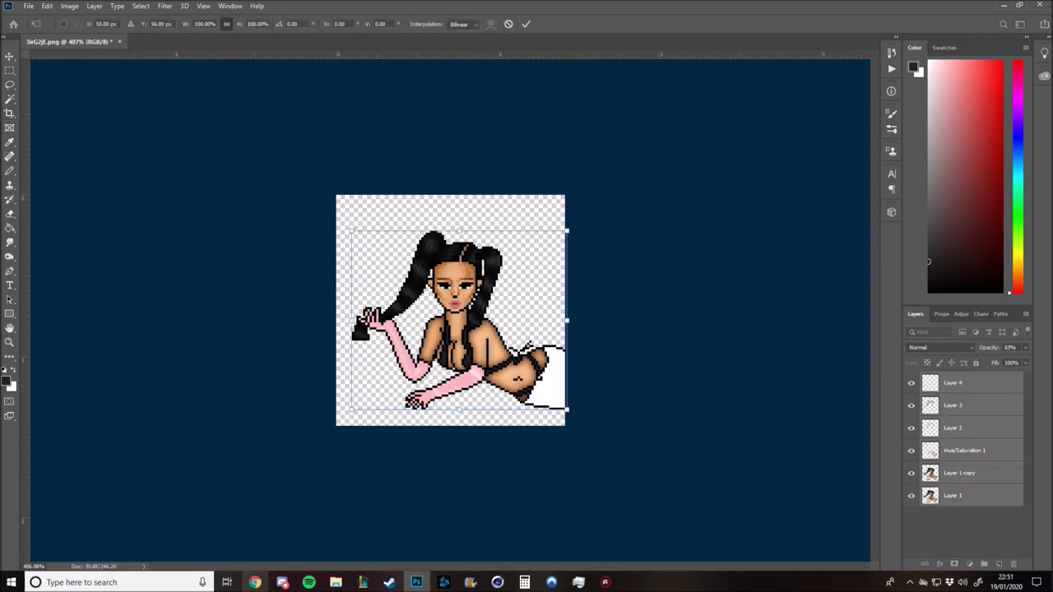
key("Return")
key("z")
key("ctrl+plus")
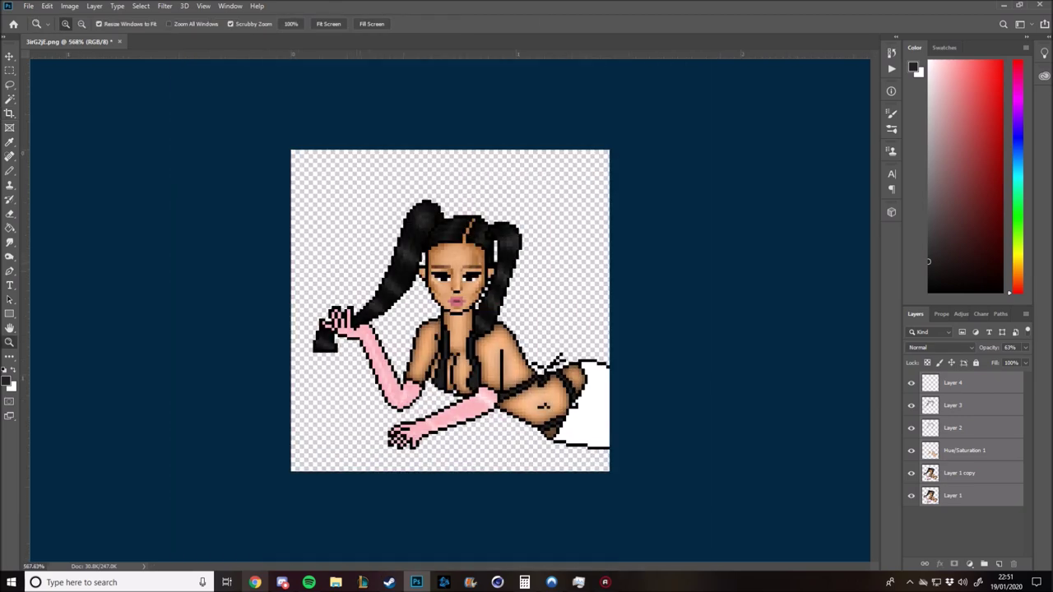
key("ctrl+shift+alt+n")
key("g")
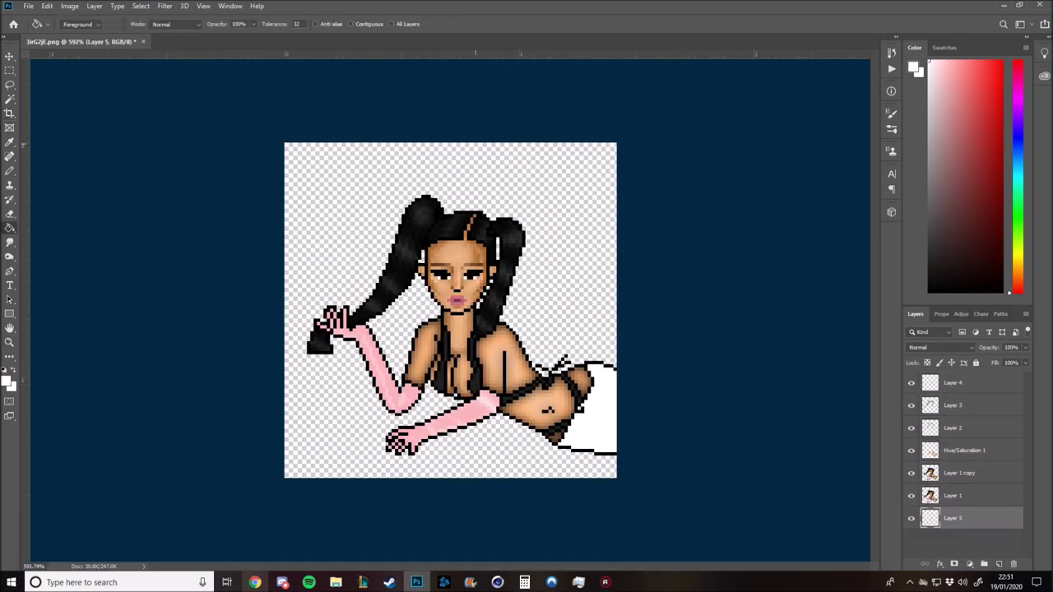
left_click(481, 172)
- Nudge the artwork layers upward and stamp a merged visible copy as Layer 4 copy
left_click(954, 496)
left_click(954, 382, "shift")
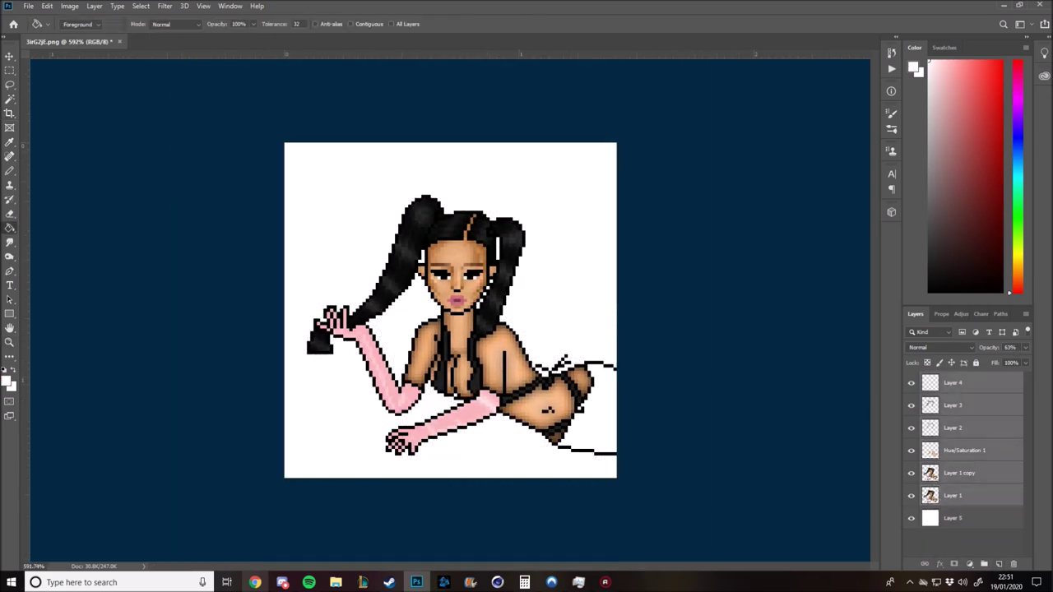
key("ctrl+t")
key("Up")
key("Up")
key("Up")
key("Return")
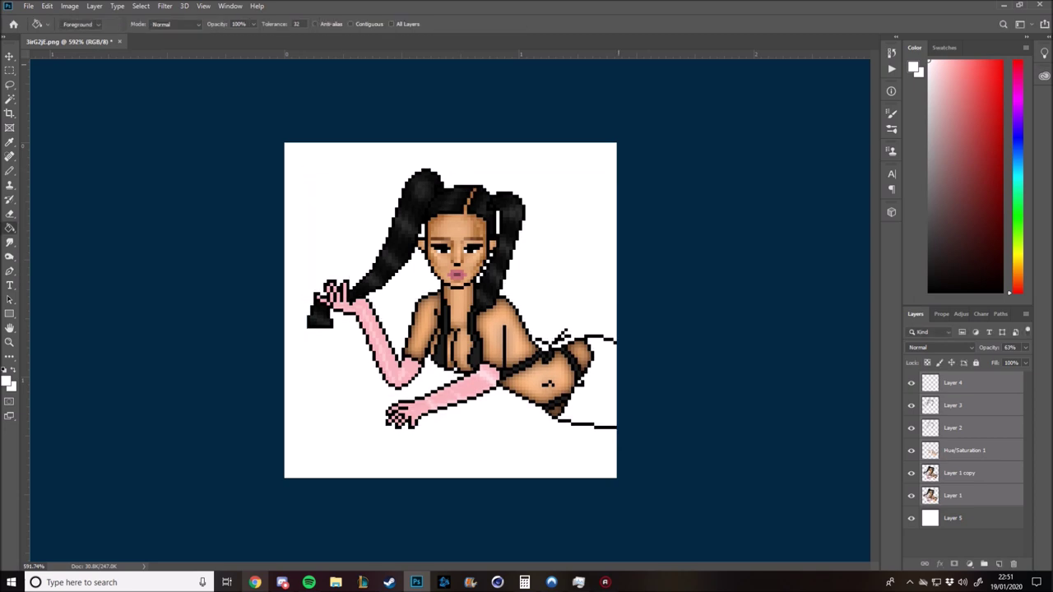
key("ctrl+alt+e")
right_click(953, 383)
left_click(863, 122)
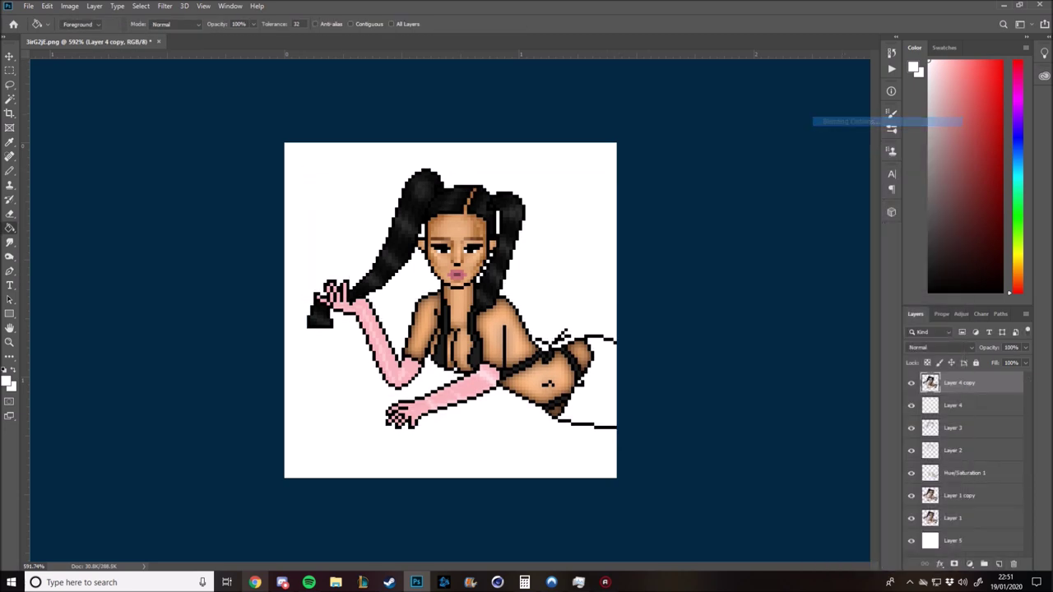
- Give Layer 4 copy a drop shadow with Distance 1 and Angle 90, discarding later blur tweaks
left_click(643, 395)
key("shift+Down")
key("shift+Down")
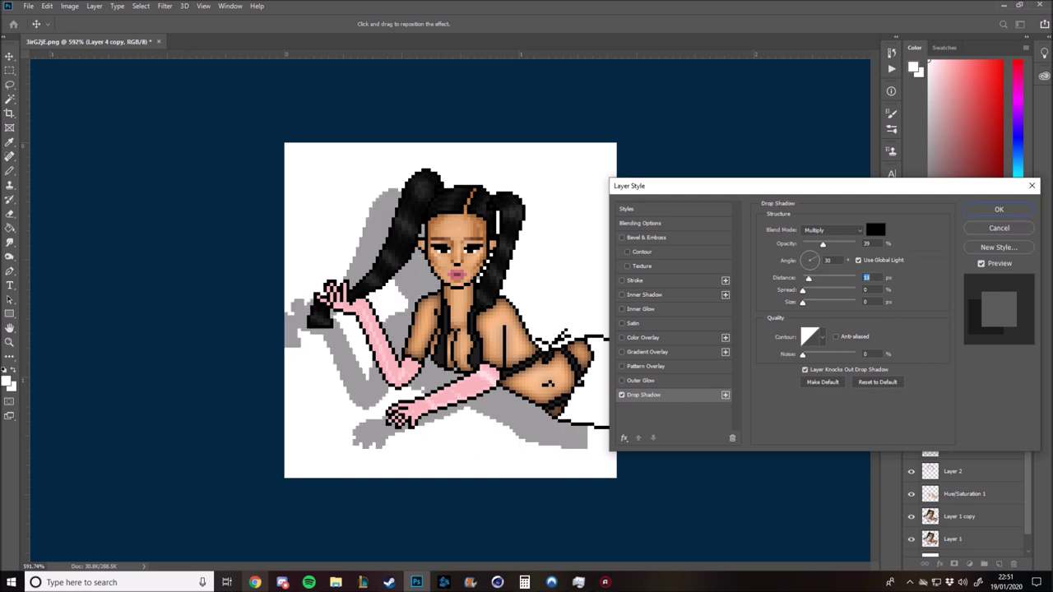
key("shift+Down")
double_click(828, 259)
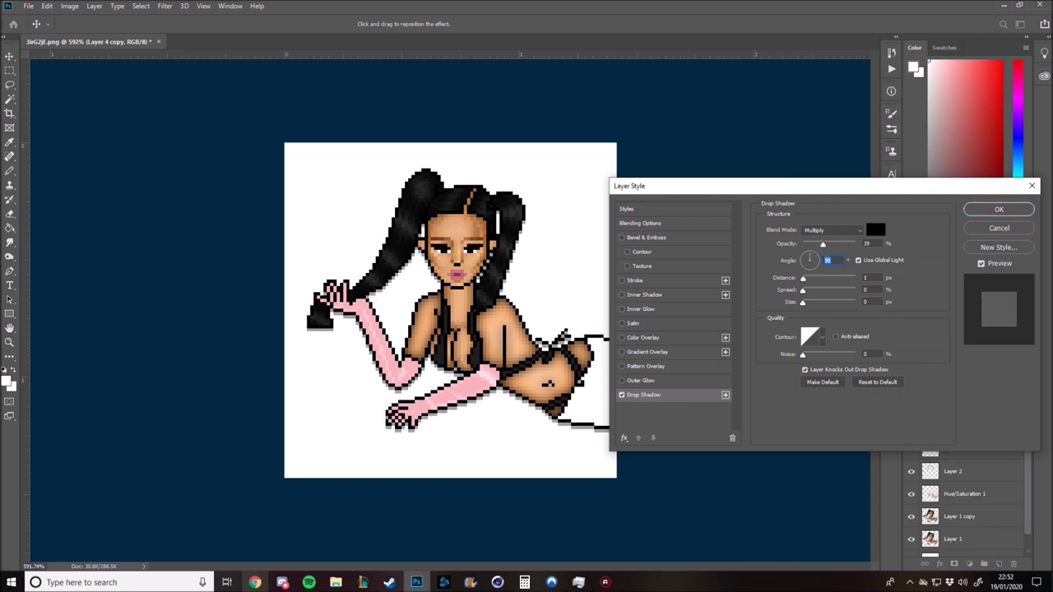
key("Return")
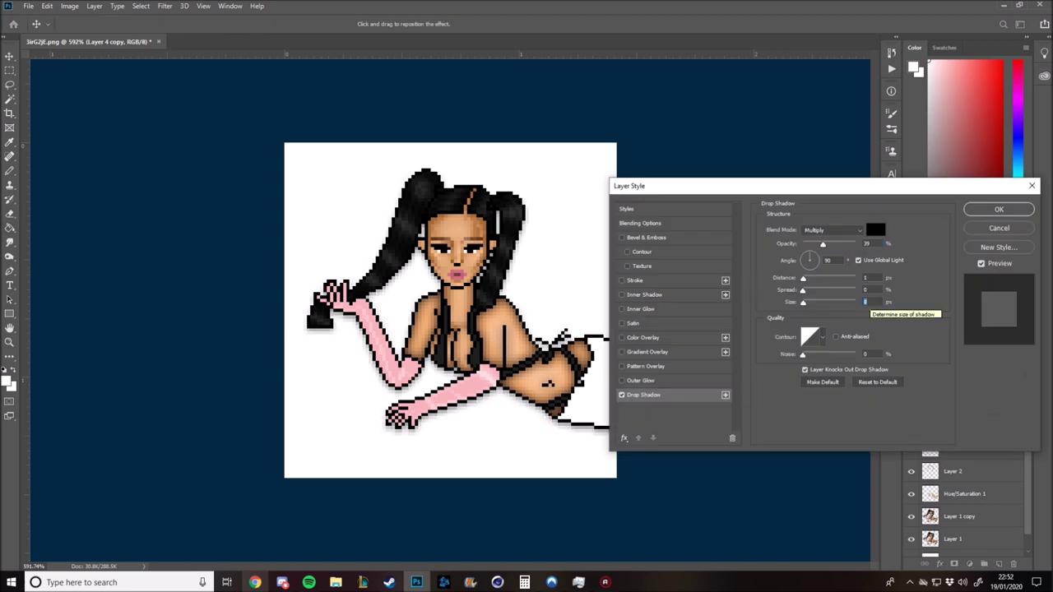
type("100")
left_click(865, 301)
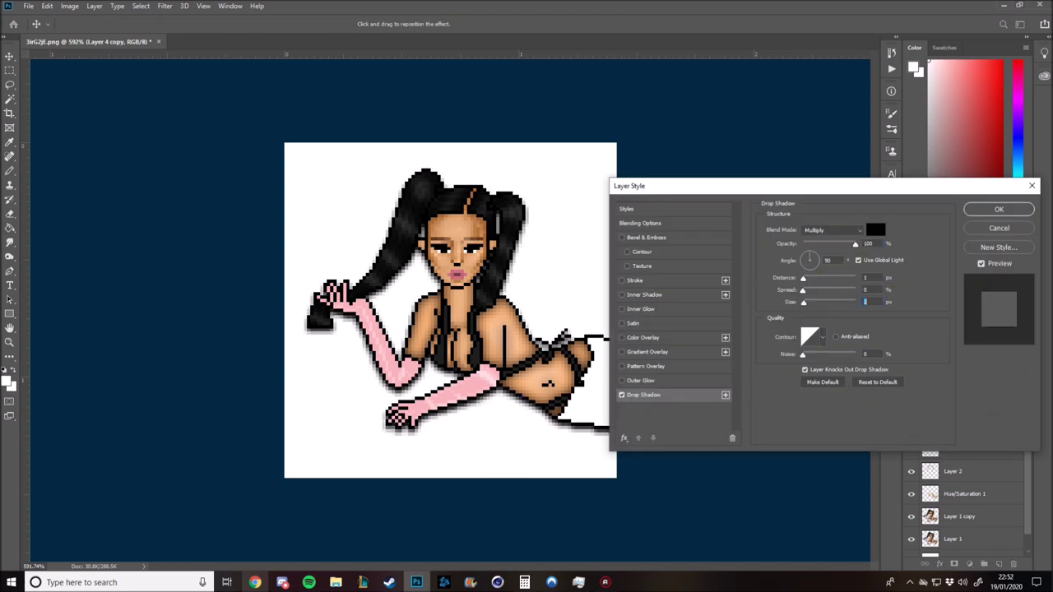
key("Up")
key("Up")
key("Up")
key("Escape")
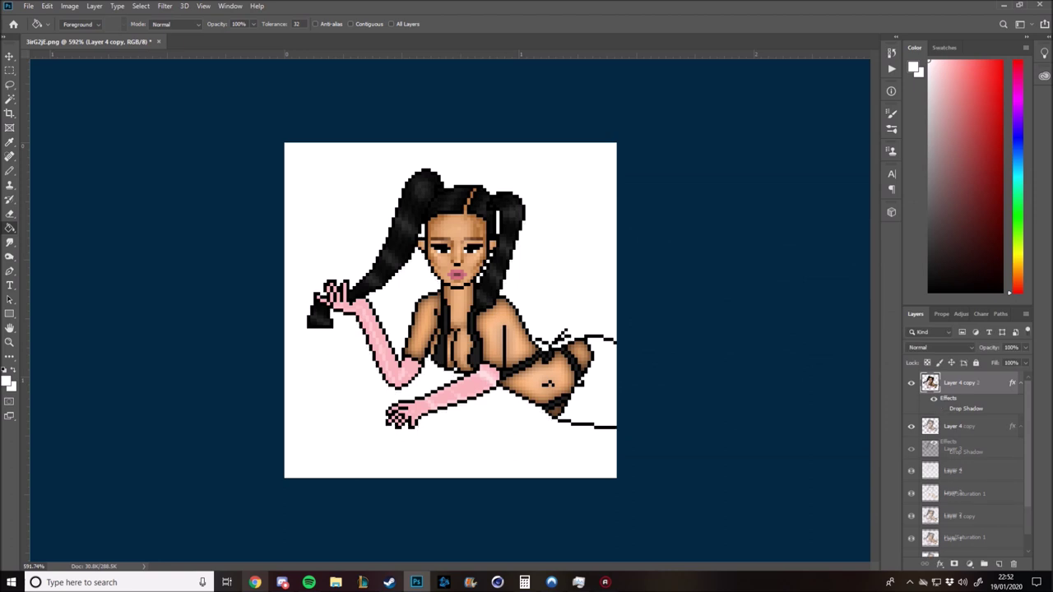
- Move the duplicate figure below Layer 4 copy and give it a black Color Overlay
left_click_drag(958, 382, 958, 440)
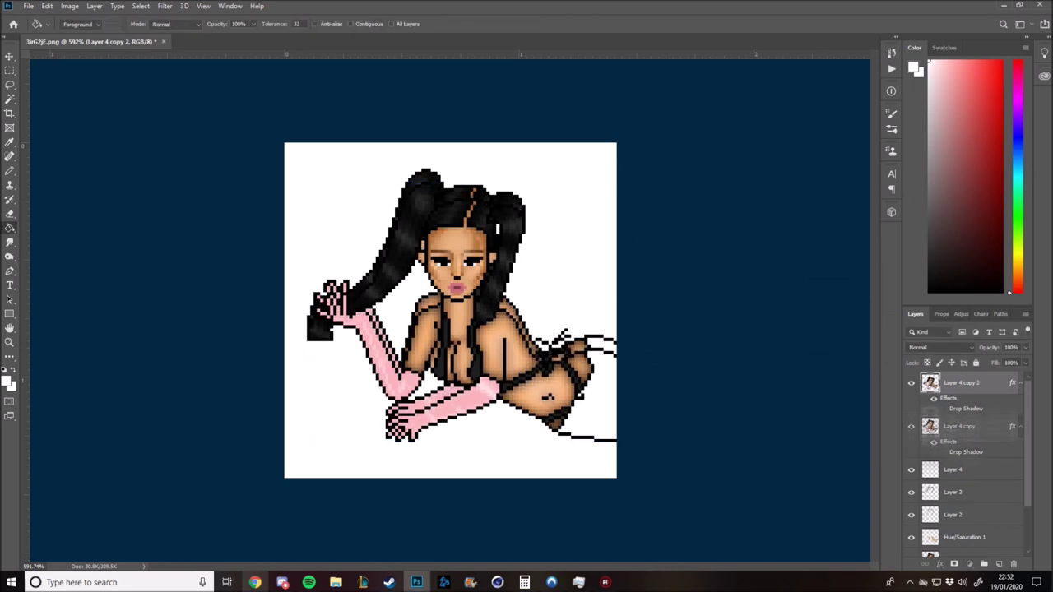
right_click(960, 426)
left_click(847, 121)
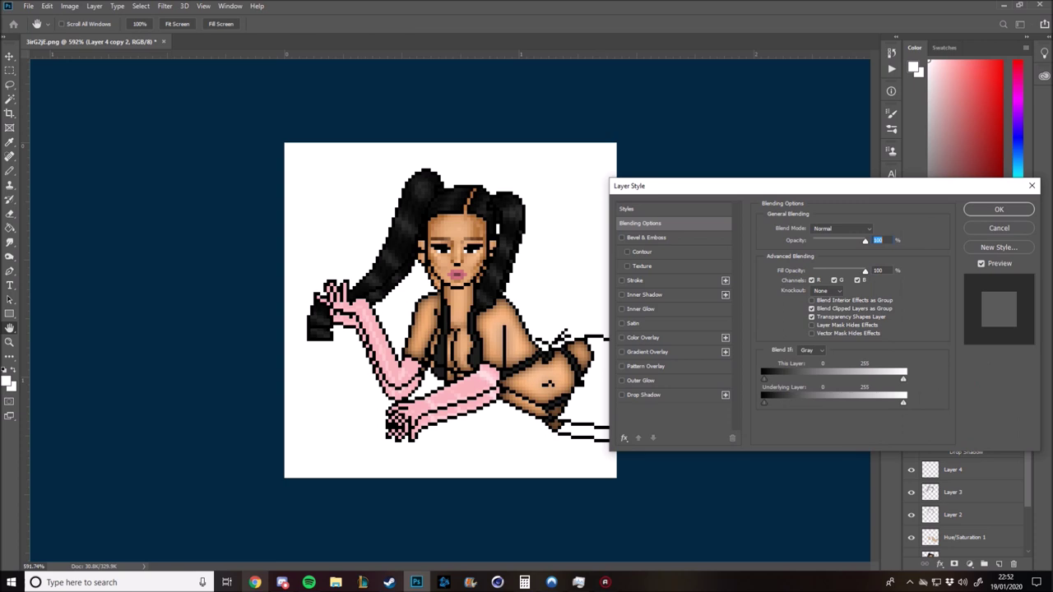
left_click(643, 337)
left_click(874, 228)
key("Return")
key("Return")
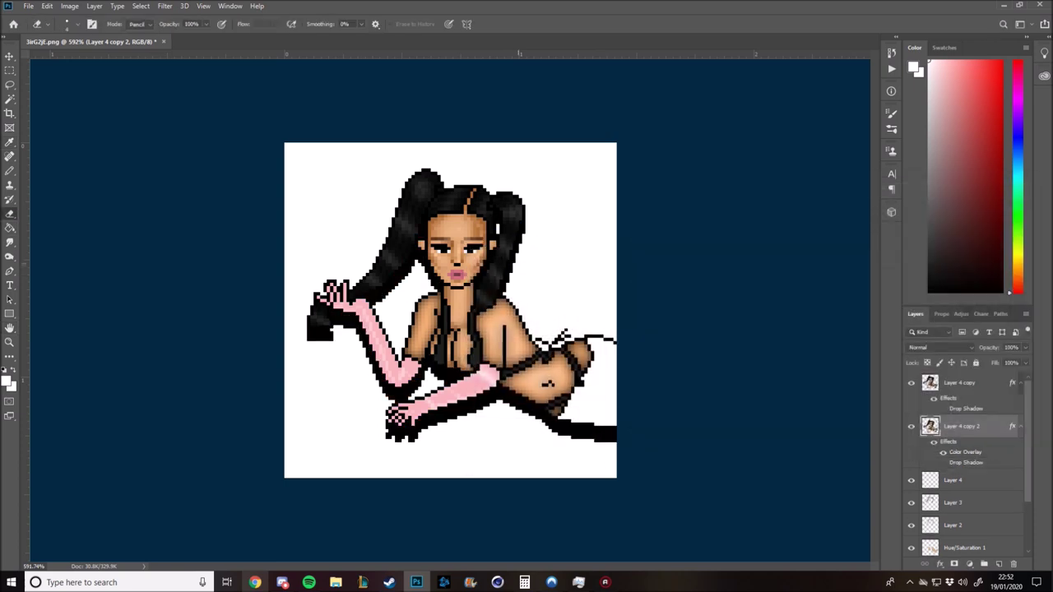
- Erase the shadow near the raised hand, blur it, and set its opacity to 40%
mouse_move(355, 276)
left_mouse_down()
mouse_move(348, 317)
mouse_move(324, 292)
left_mouse_up()
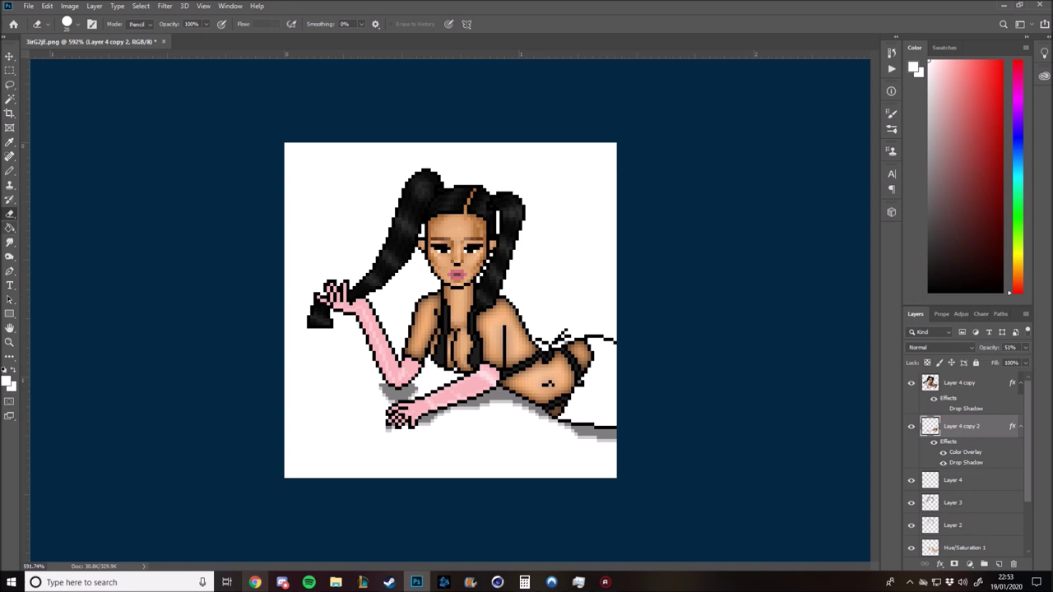
right_click(10, 242)
left_click(50, 242)
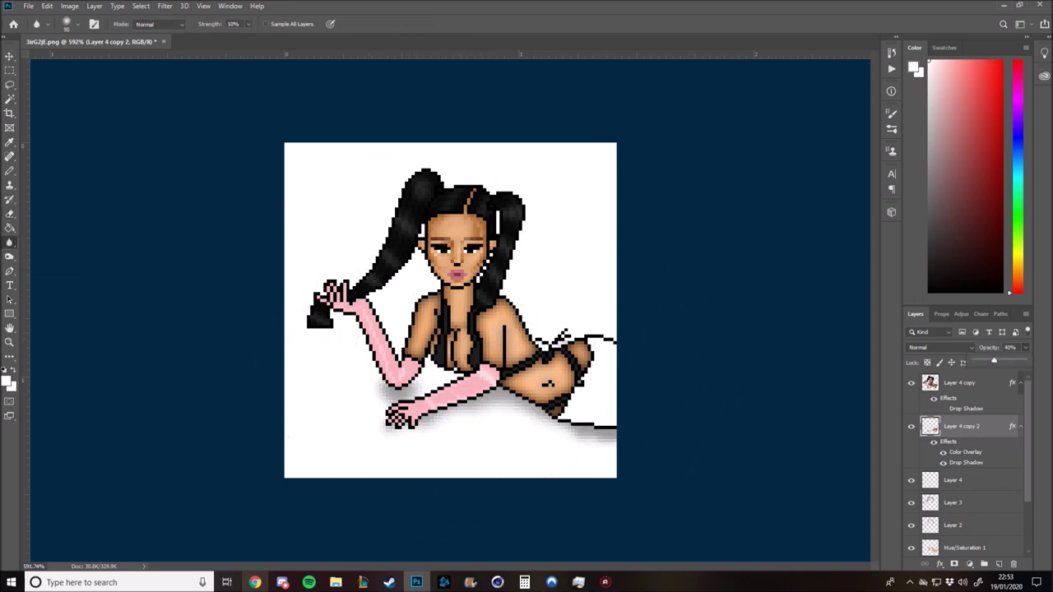
left_click(993, 359)
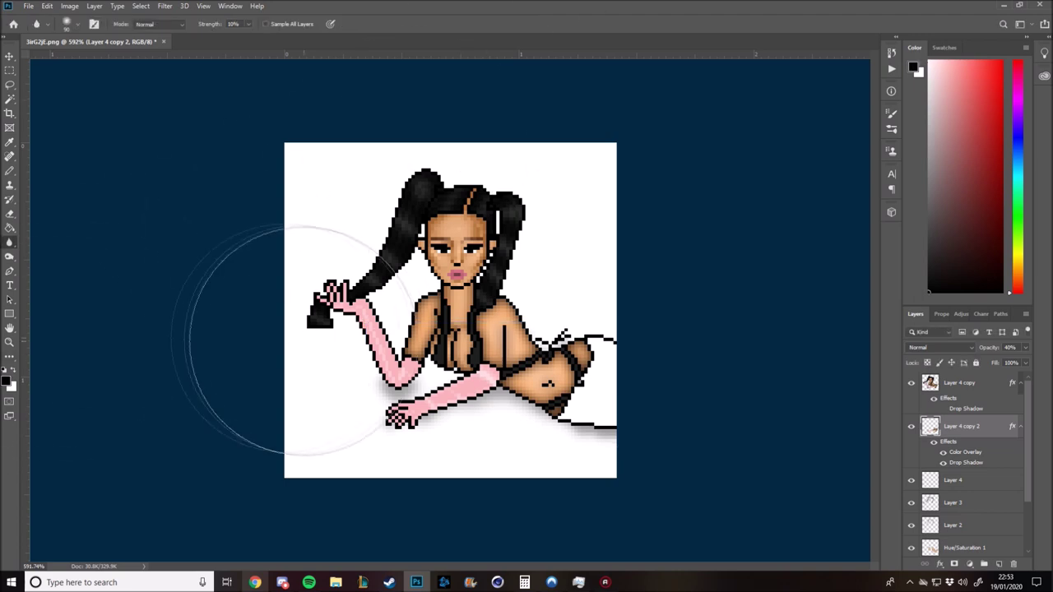
left_click(10, 170)
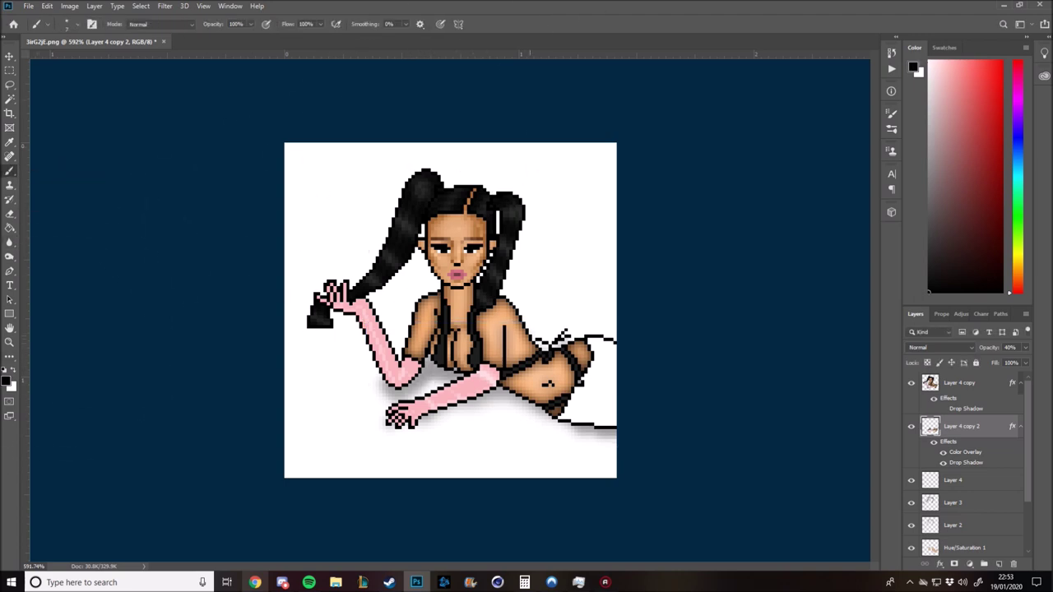
key("alt+bracketright")
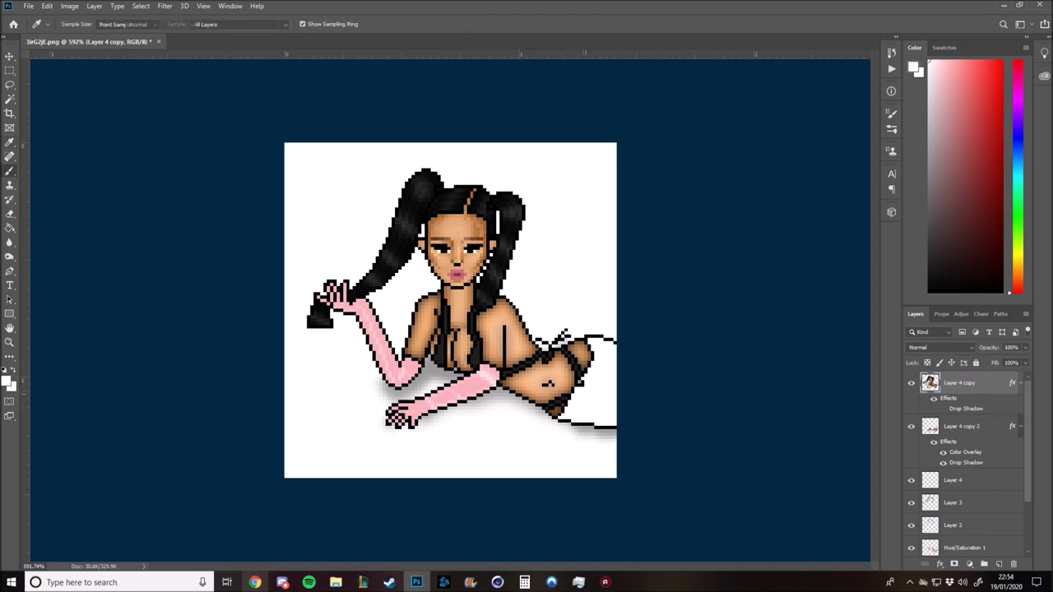
- Switch to the Pencil and draw a black pixel line to the right of the hip
key("ctrl+b")
key("Escape")
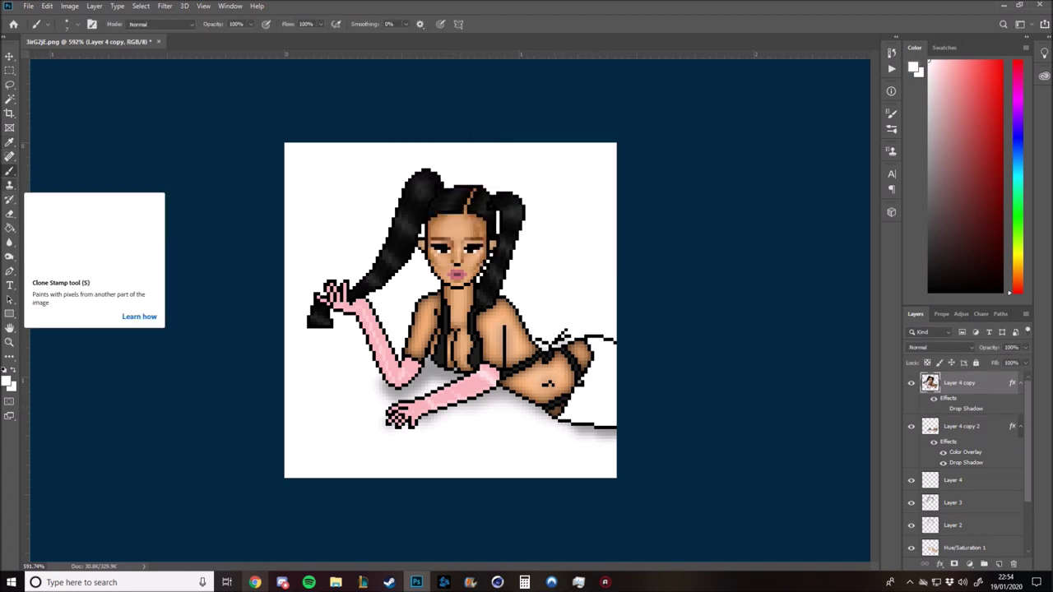
right_click(10, 171)
left_click(65, 183)
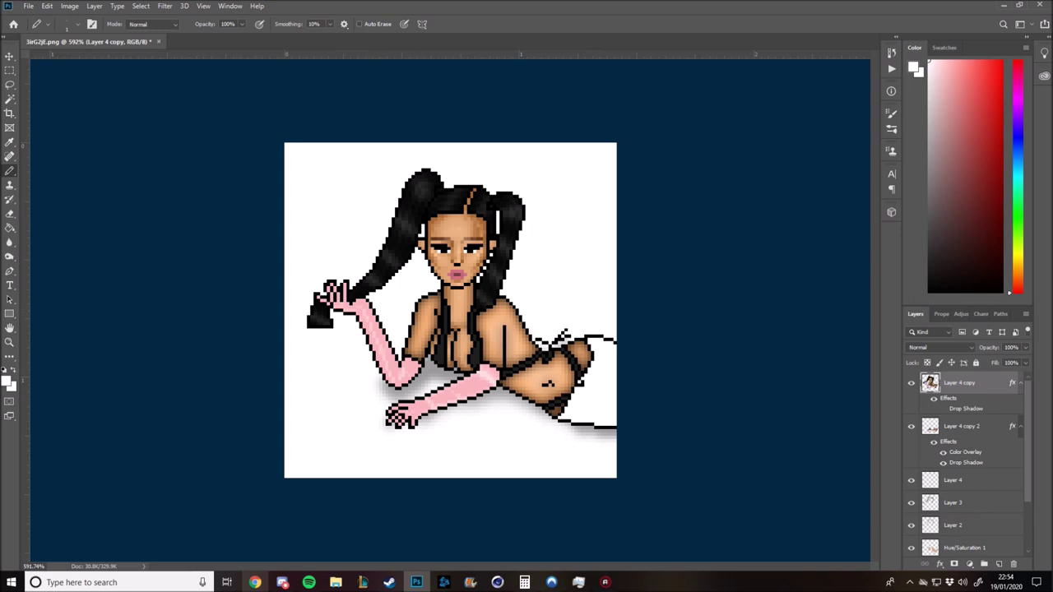
scroll(577, 376, "up", 8)
left_click_drag(618, 338, 727, 361)
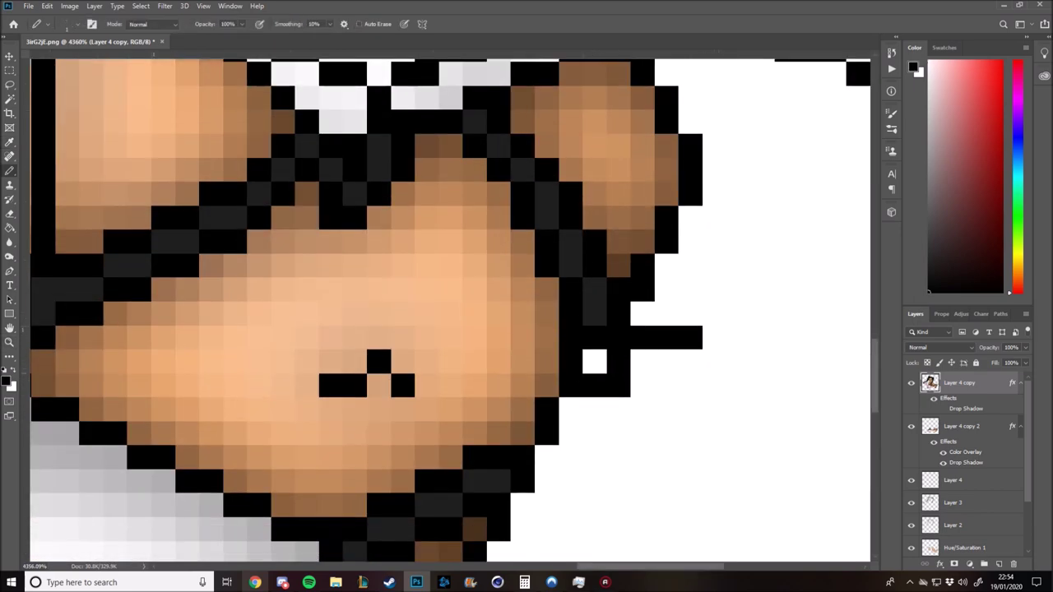
- Zoom in and out around the figure's black hair strands and outlines while shading them
scroll(450, 310, "down", 5)
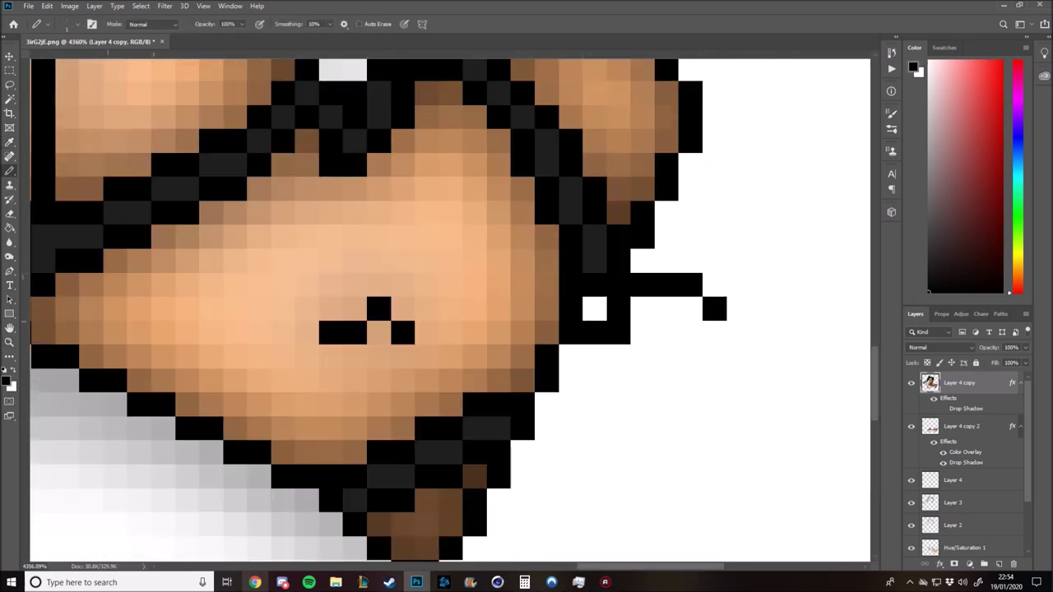
key("z")
scroll(451, 310, "down", 2)
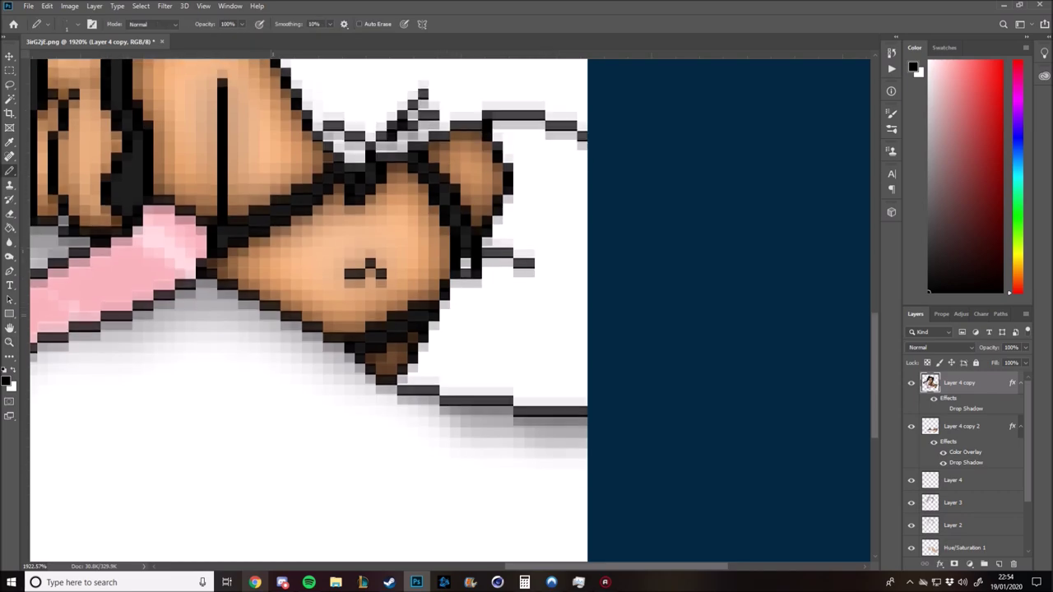
scroll(451, 310, "down", 4)
scroll(460, 362, "up", 10)
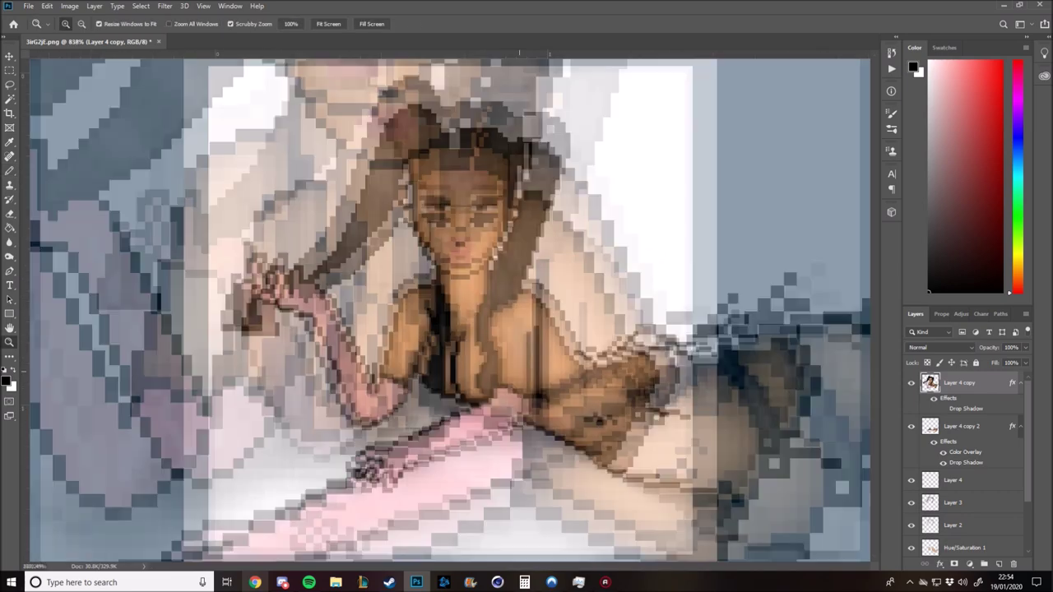
key("b")
scroll(337, 308, "up", 4)
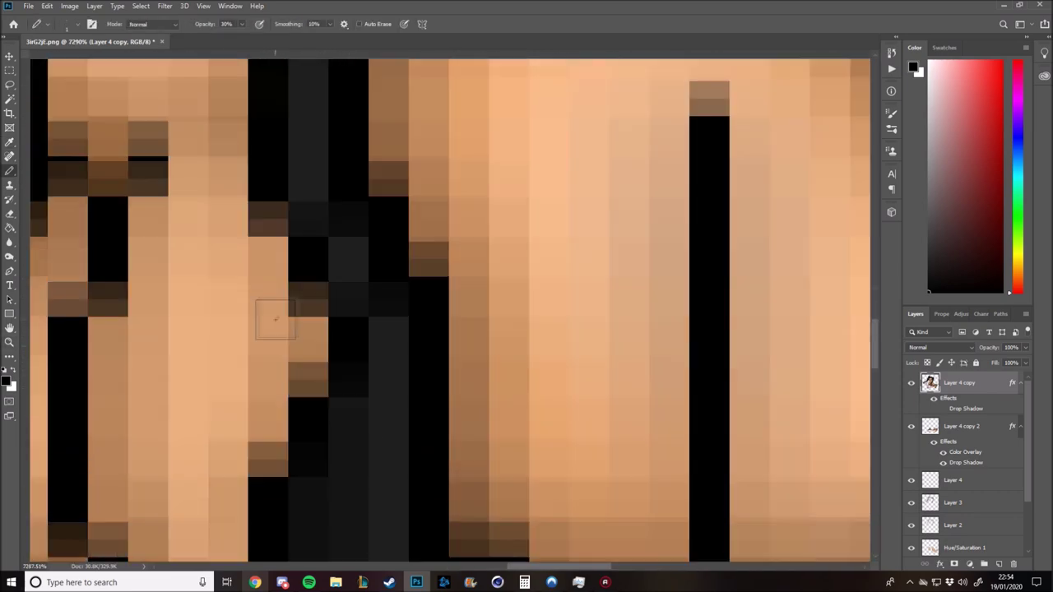
scroll(271, 305, "up", 3)
scroll(282, 345, "up", 3)
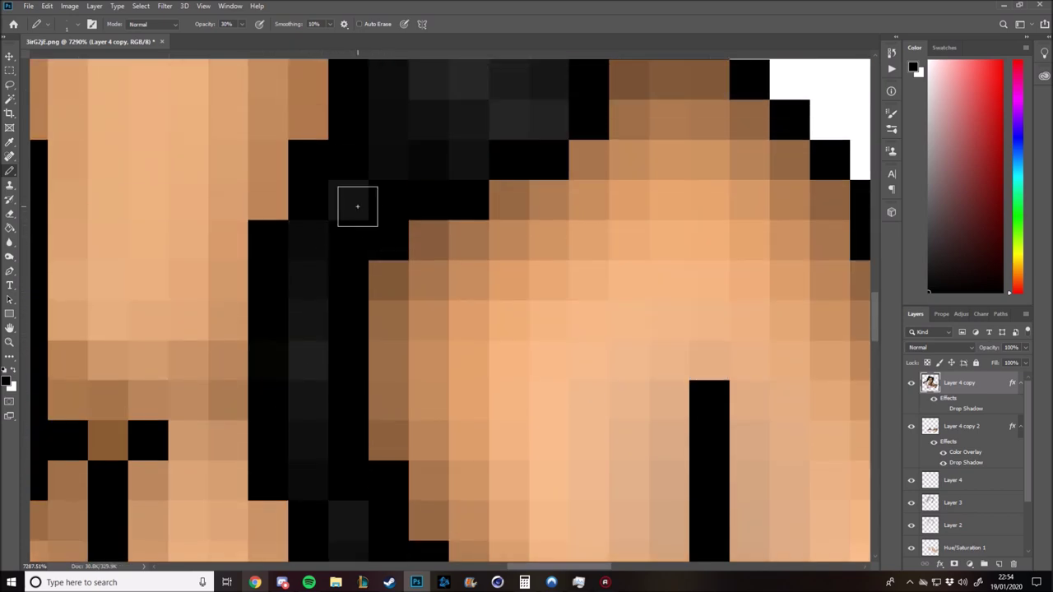
scroll(353, 205, "up", 3)
scroll(352, 204, "down", 3)
scroll(352, 205, "up", 2)
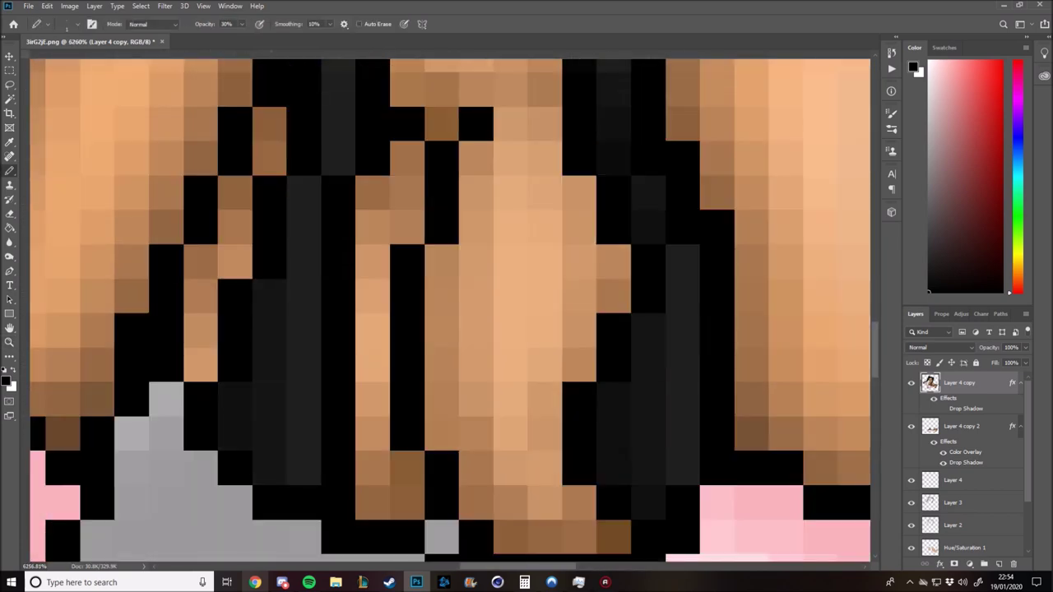
scroll(451, 311, "up", 2)
scroll(451, 311, "up", 2)
scroll(451, 310, "up", 3)
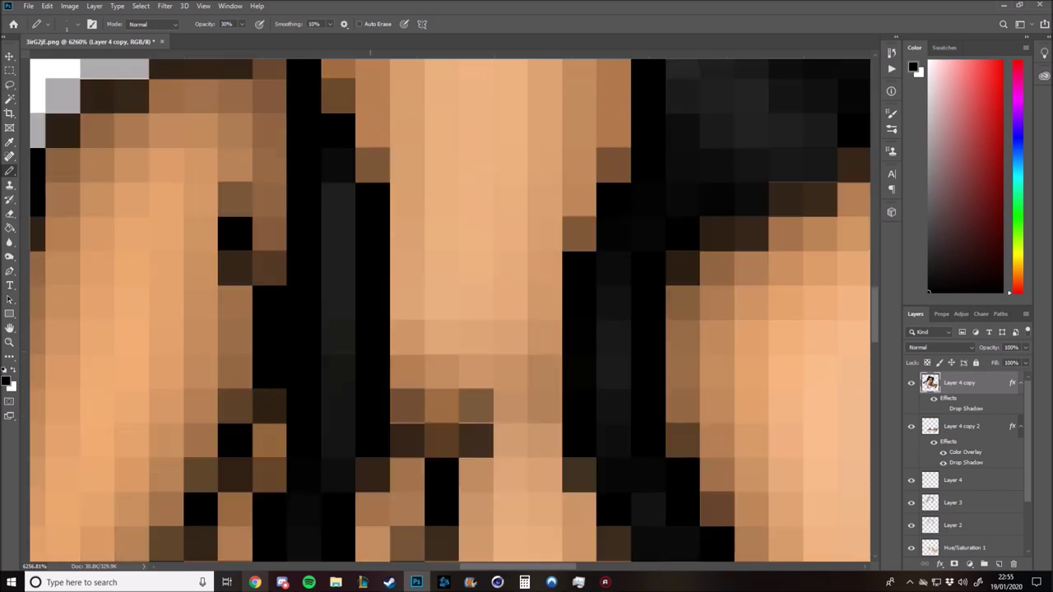
scroll(451, 310, "up", 1)
scroll(450, 310, "up", 2)
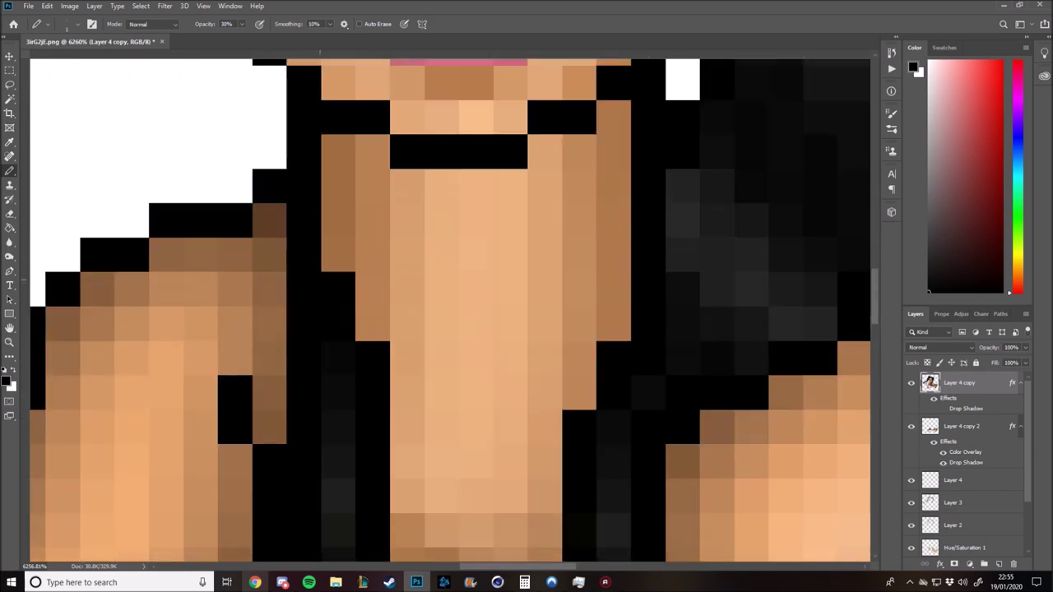
scroll(241, 241, "down", 5)
scroll(242, 241, "up", 5)
scroll(241, 241, "up", 2)
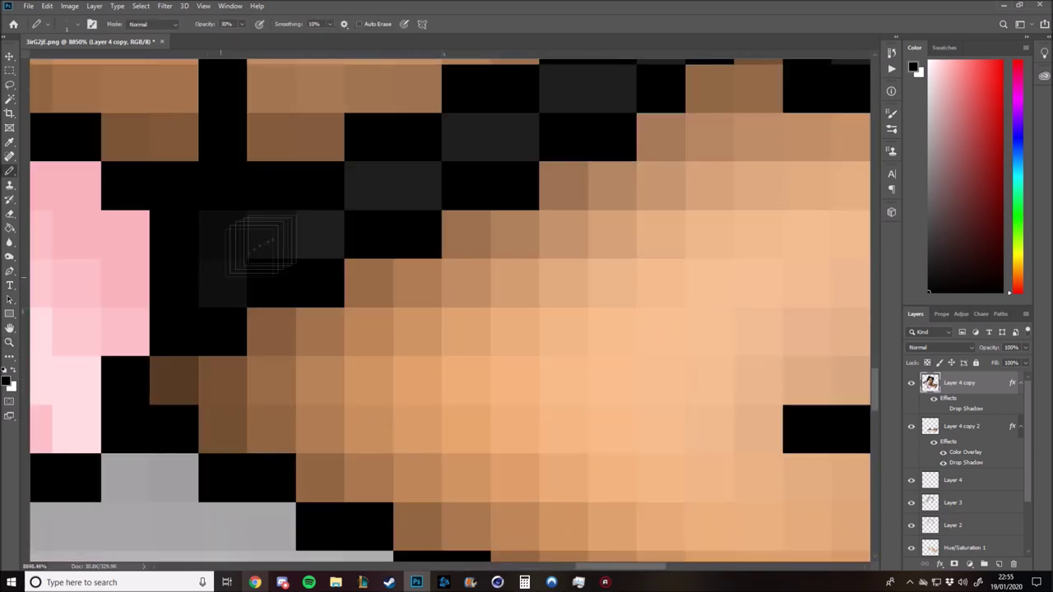
scroll(263, 240, "up", 2)
scroll(263, 241, "up", 2)
scroll(263, 240, "up", 2)
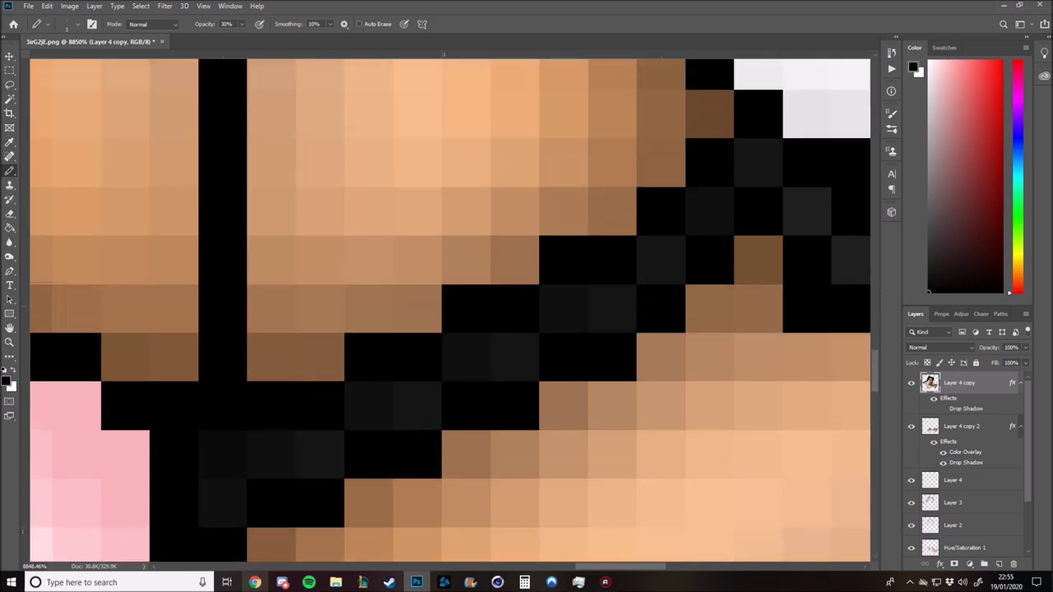
scroll(476, 353, "down", 5)
scroll(475, 353, "up", 6)
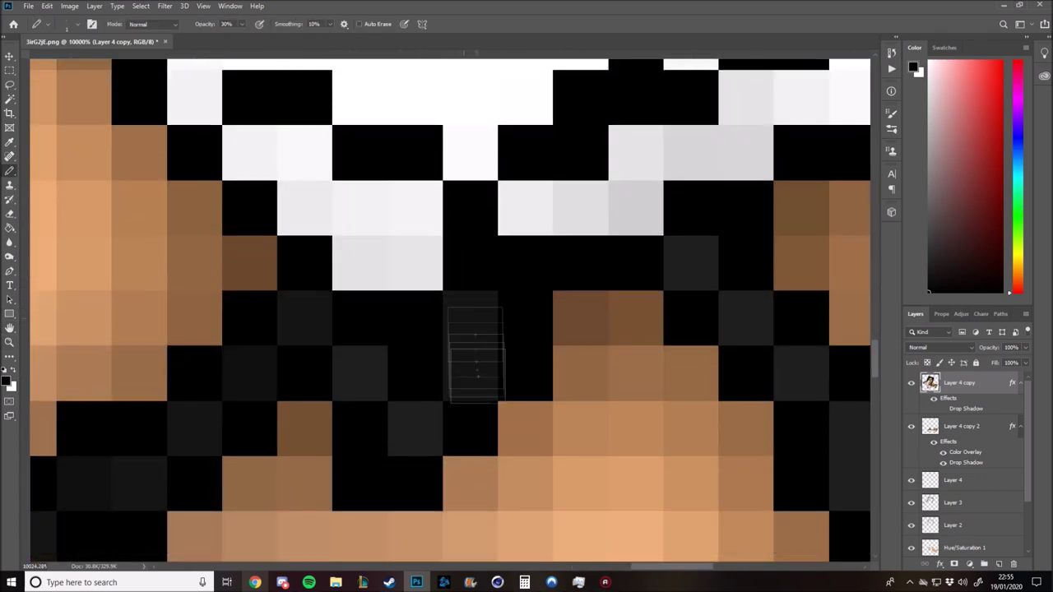
scroll(353, 420, "down", 3)
scroll(458, 258, "up", 3)
scroll(570, 284, "up", 1)
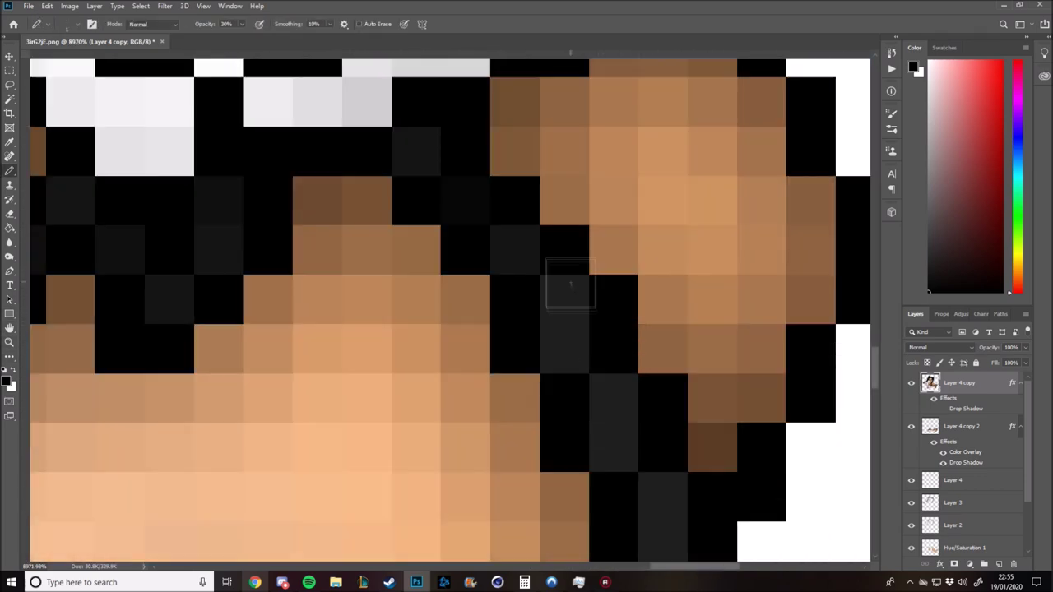
scroll(570, 283, "down", 3)
scroll(666, 430, "down", 1)
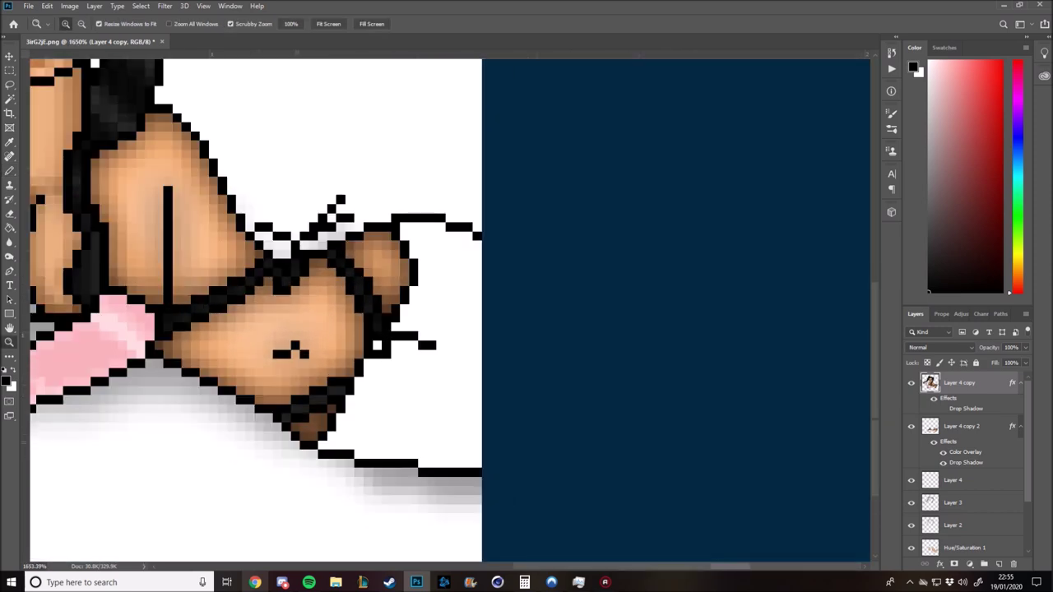
scroll(301, 443, "up", 5)
- Return to the Pencil, fit the image in view, and zoom back in
key("b")
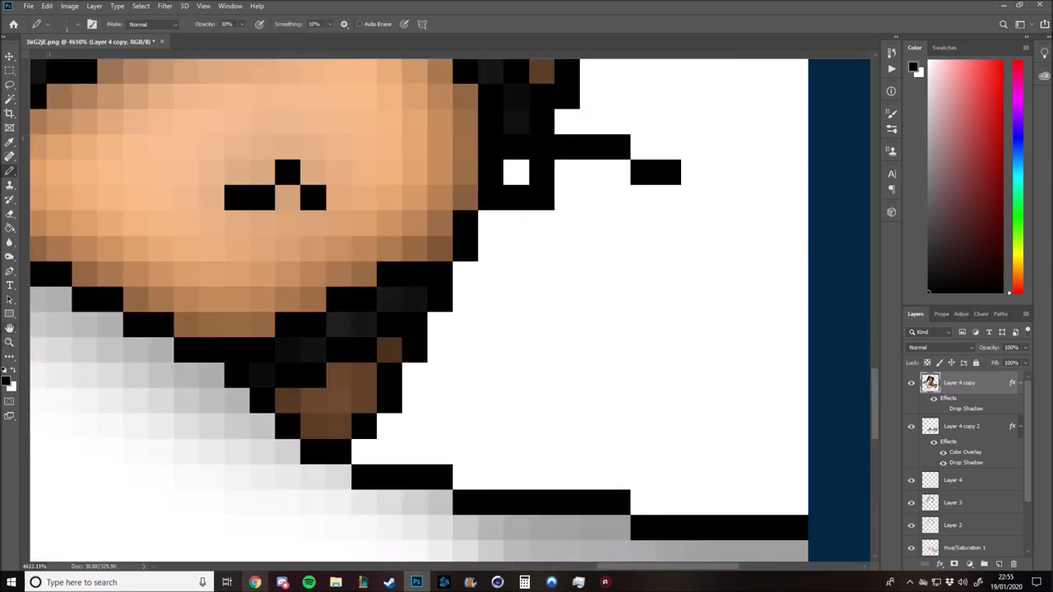
key("ctrl+0")
scroll(576, 313, "up", 5)
scroll(575, 321, "up", 5)
- Recolour the black hip mark pixels dark brown
left_click(561, 317, "alt")
left_click_drag(518, 358, 561, 358)
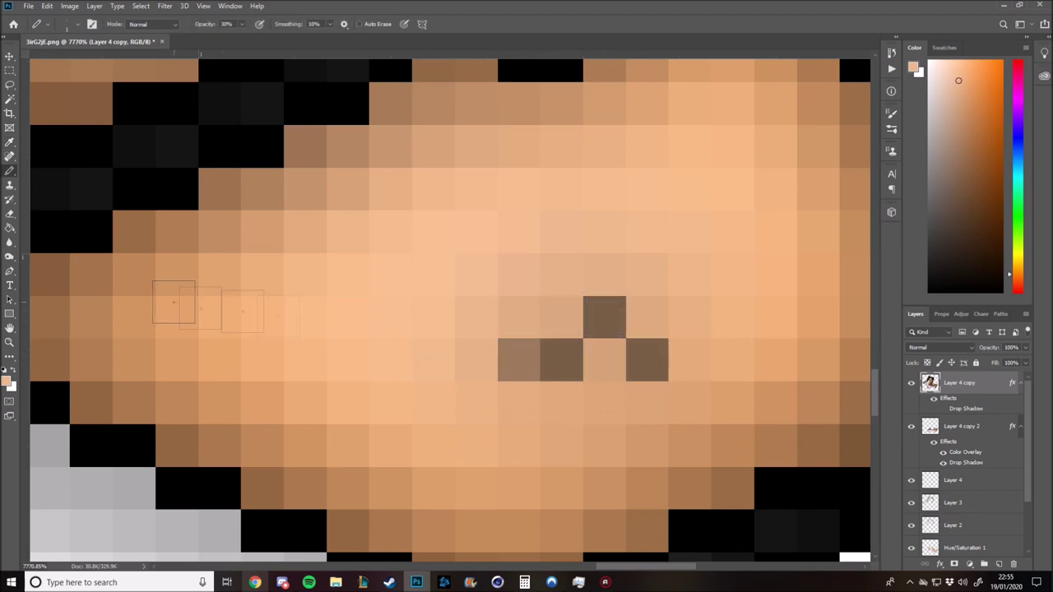
key("ctrl+0")
key("z")
scroll(445, 277, "up", 5)
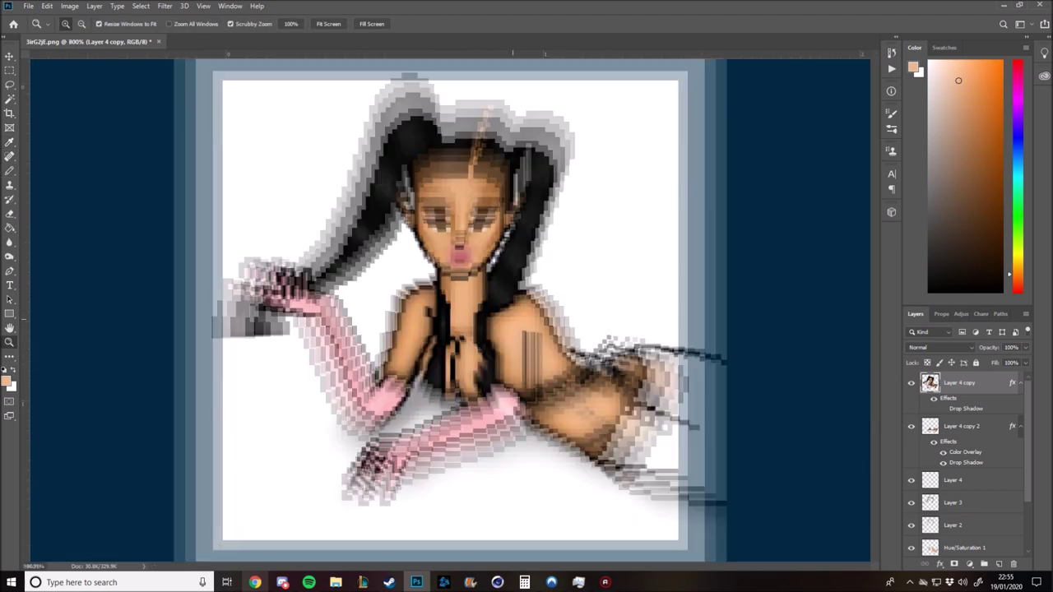
scroll(356, 353, "up", 5)
- Darken the centre pixels of the lips to a deeper pink
key("b")
left_click(362, 362, "alt")
left_click(454, 366)
left_click(269, 366)
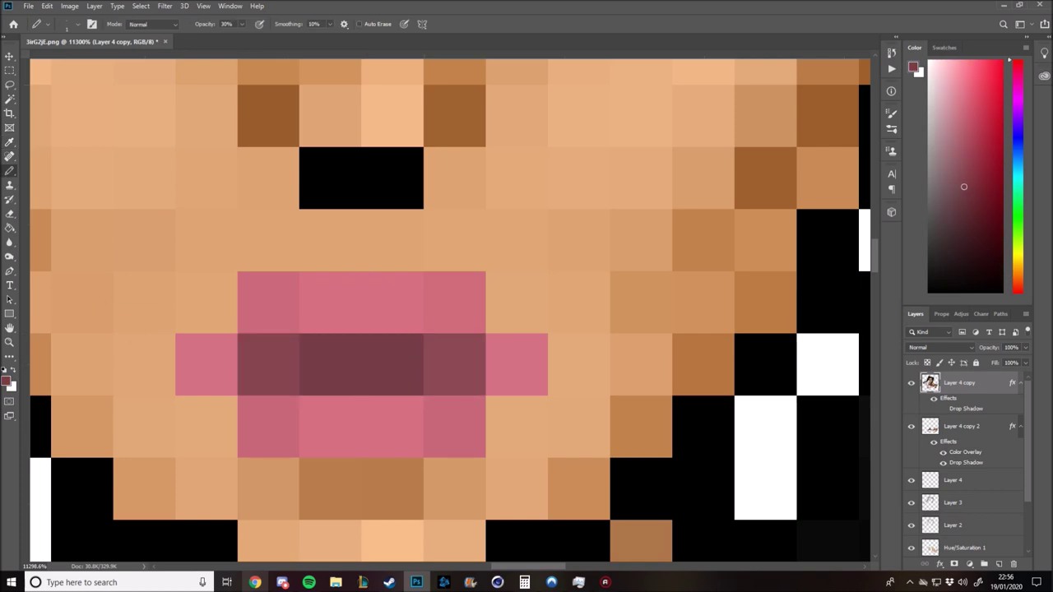
left_click(268, 302)
left_click(439, 308)
left_click(454, 426)
left_click(272, 426)
- Fit the image in view and zoom in and out to check the shading
key("ctrl+0")
key("z")
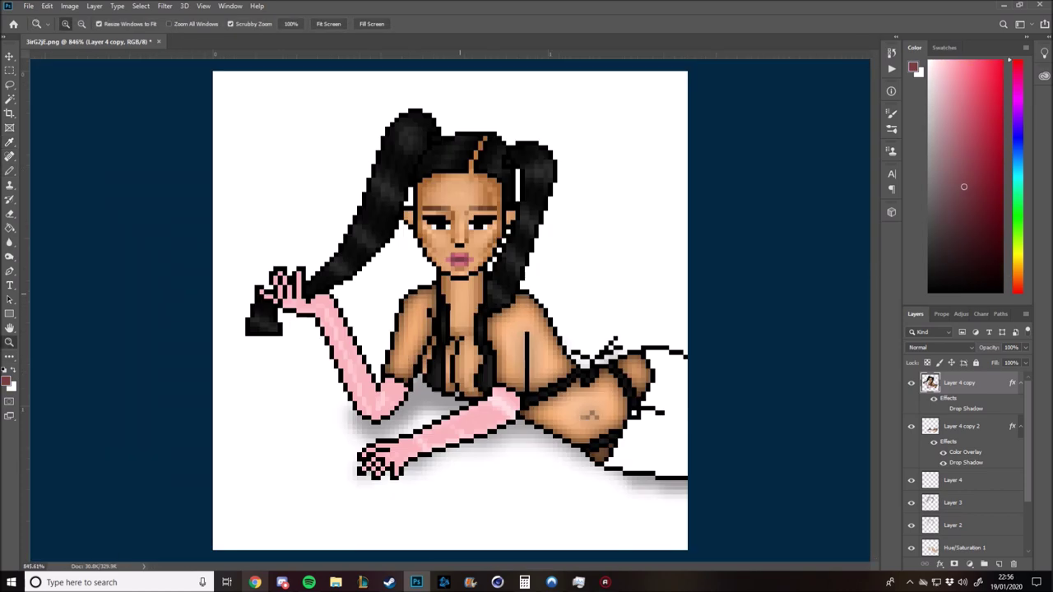
scroll(449, 311, "down", 1)
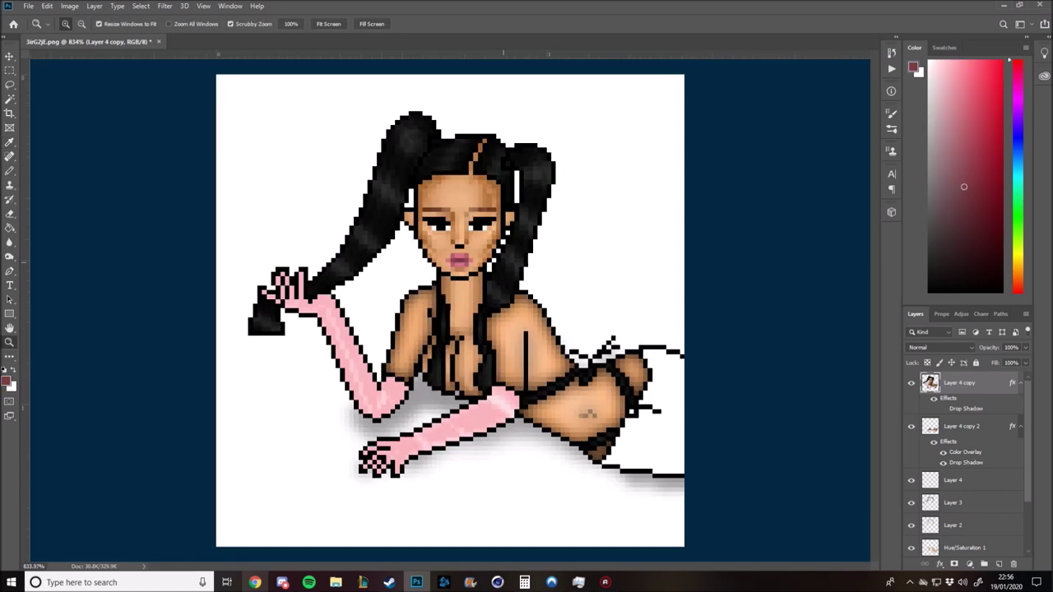
scroll(493, 185, "down", 1)
scroll(493, 185, "up", 3)
scroll(493, 185, "down", 3)
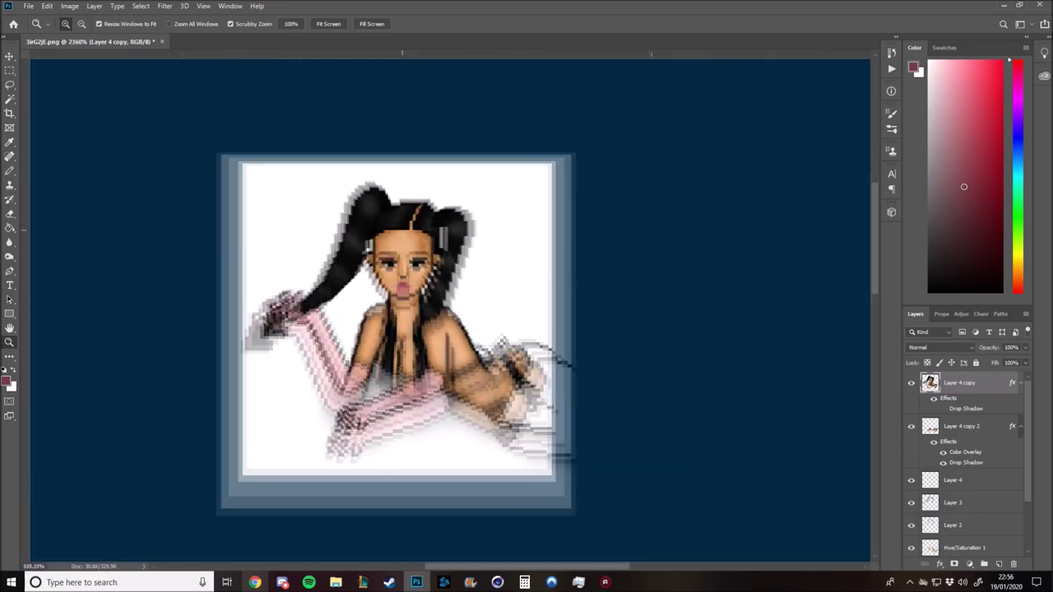
scroll(493, 185, "up", 3)
scroll(453, 312, "down", 3)
scroll(452, 313, "up", 3)
scroll(453, 312, "down", 3)
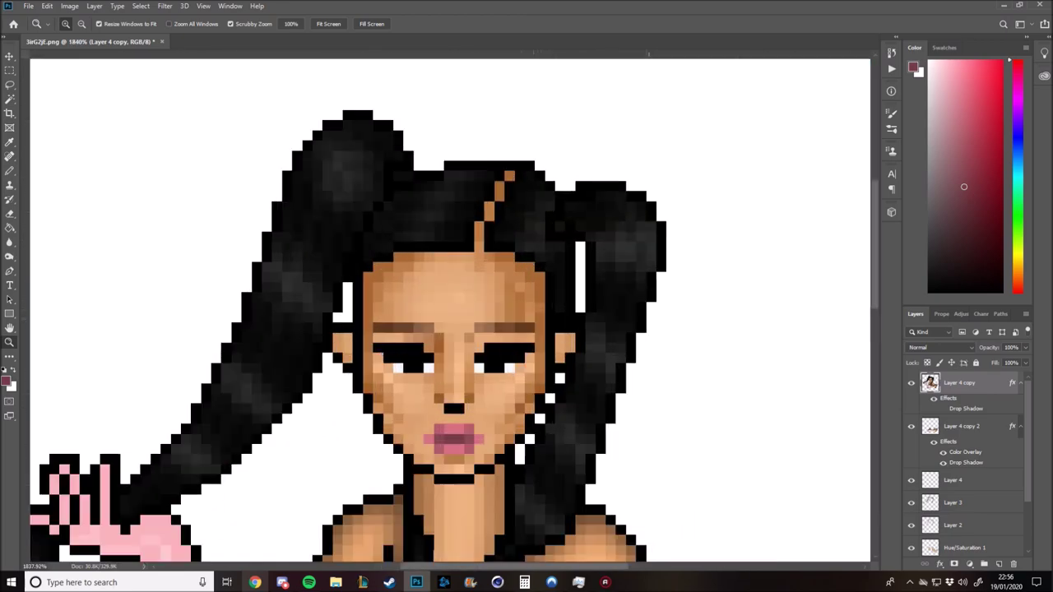
scroll(452, 313, "up", 3)
scroll(452, 313, "up", 2)
scroll(453, 313, "up", 2)
- Copy the selected left forehead and brow area onto a new layer
scroll(453, 312, "up", 1)
key("i")
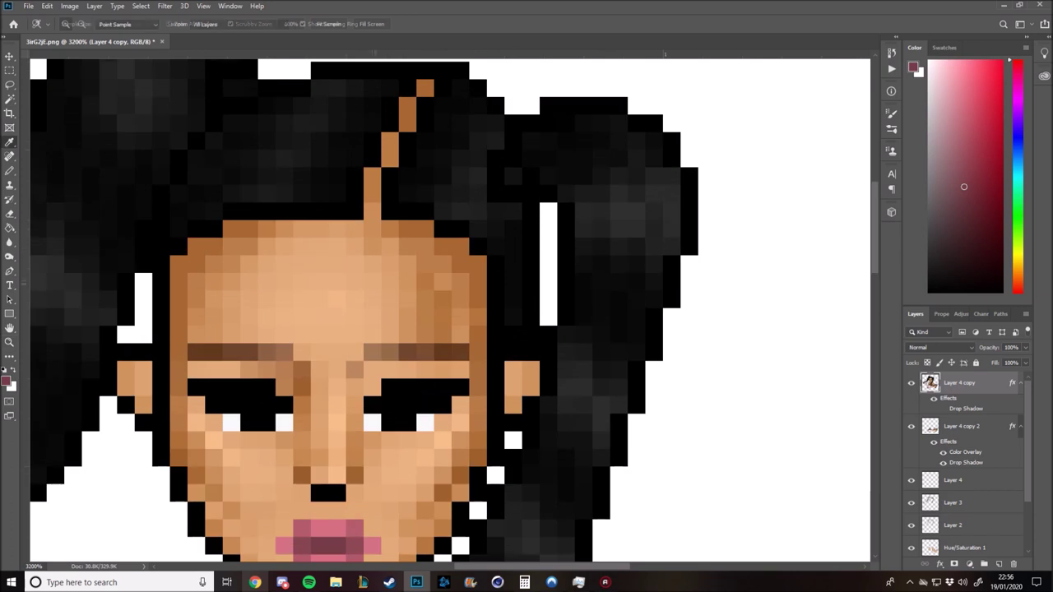
right_click(244, 291)
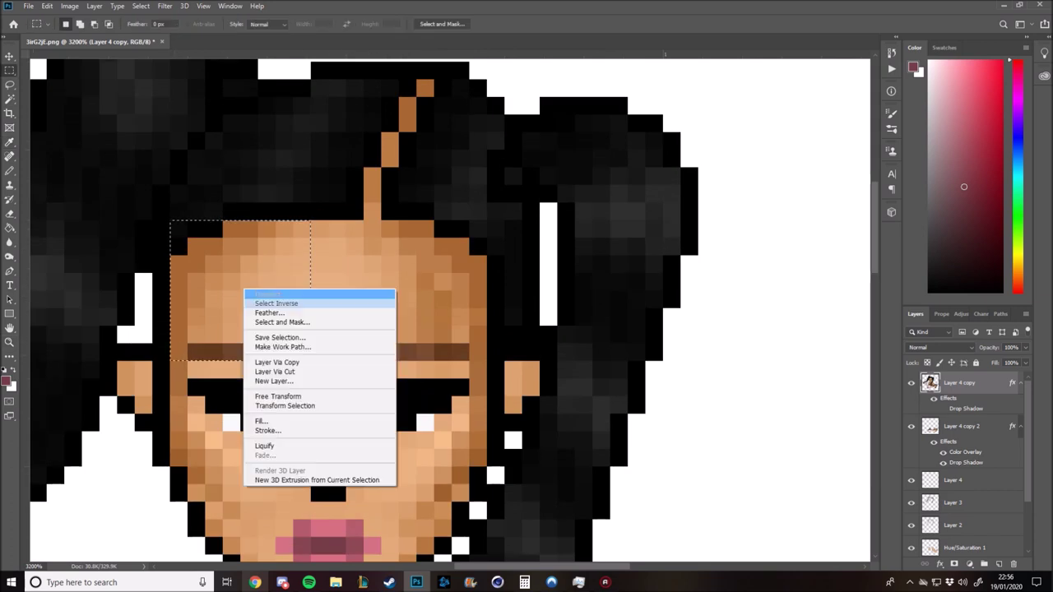
left_click(271, 364)
- Flip the copy horizontally, place it on the right side, and merge it down
key("ctrl+t")
right_click(244, 305)
left_click(282, 437)
left_click_drag(247, 288, 387, 287)
key("Right")
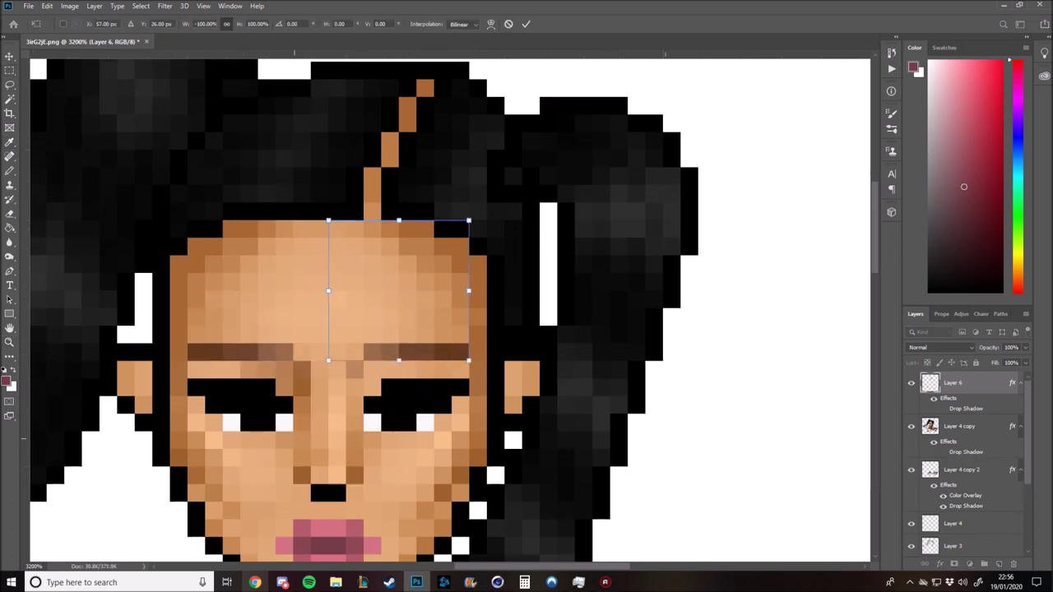
key("Right")
key("Return")
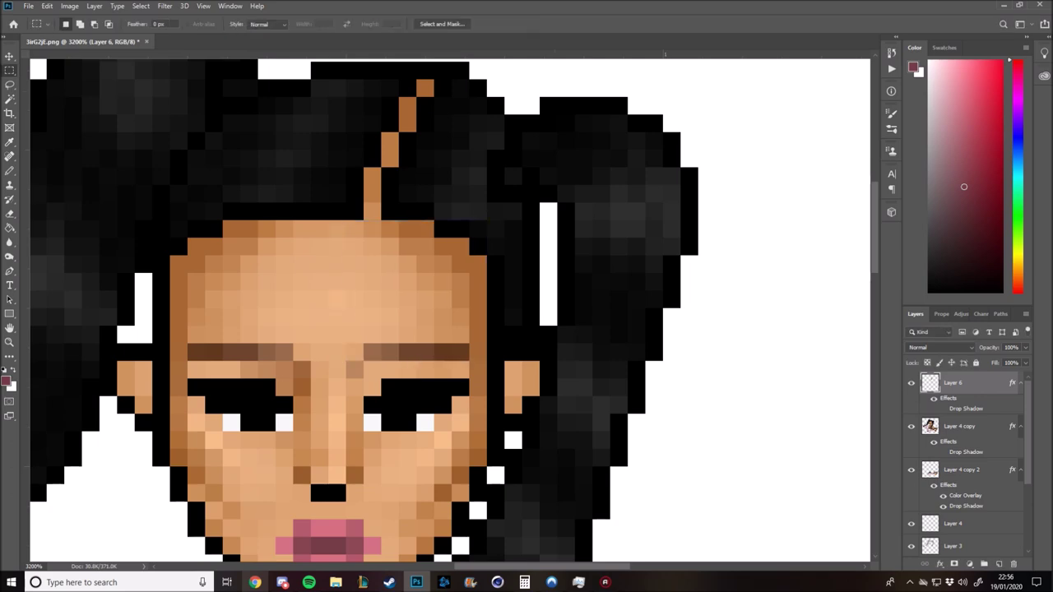
key("ctrl+e")
key("z")
scroll(451, 310, "down", 5)
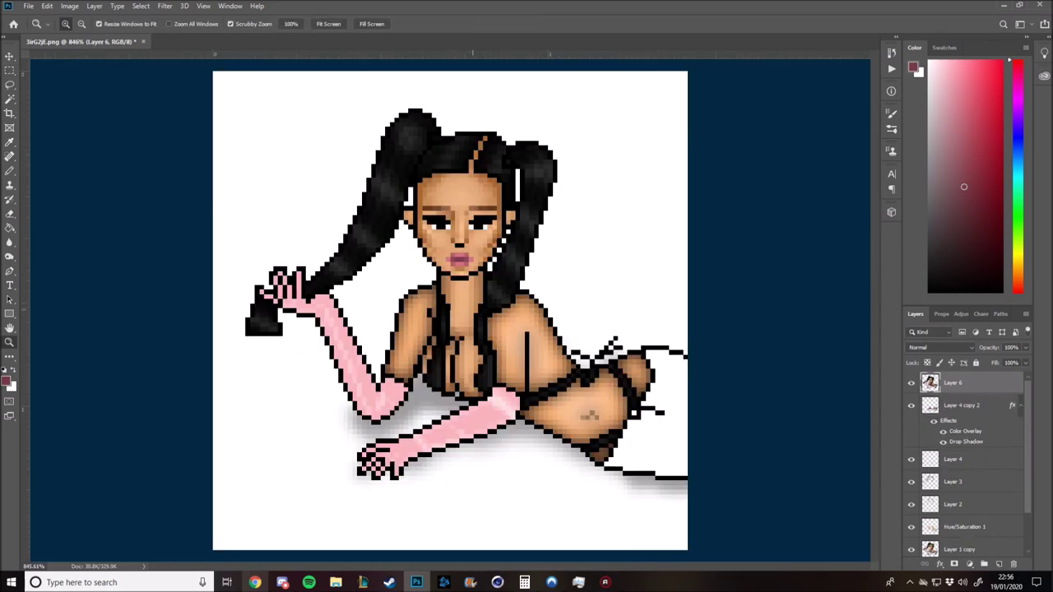
scroll(451, 311, "down", 3)
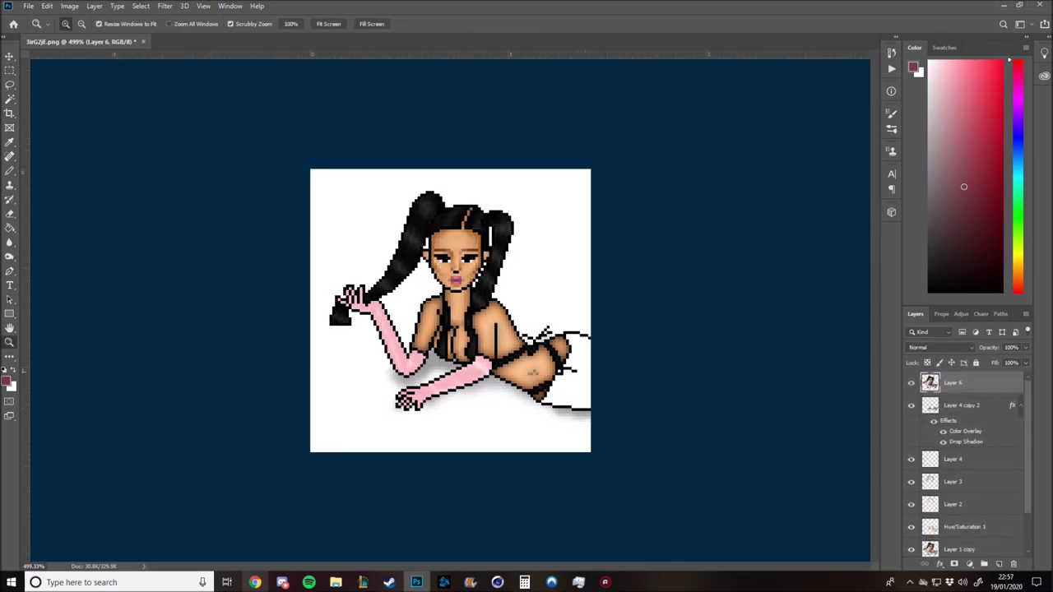
scroll(450, 310, "up", 2)
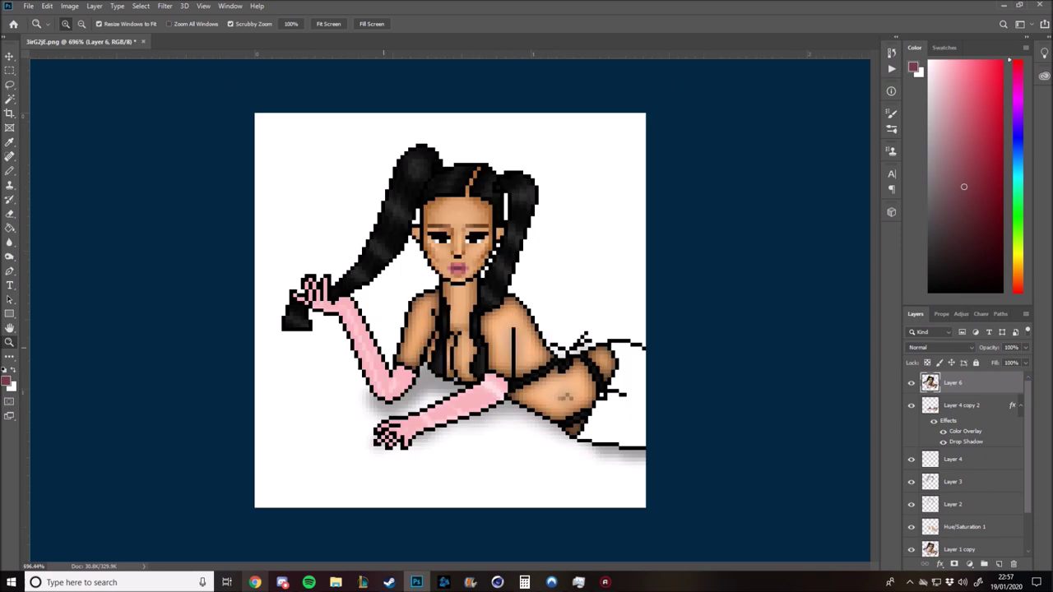
scroll(451, 311, "up", 1)
scroll(450, 311, "down", 2)
scroll(451, 311, "down", 1)
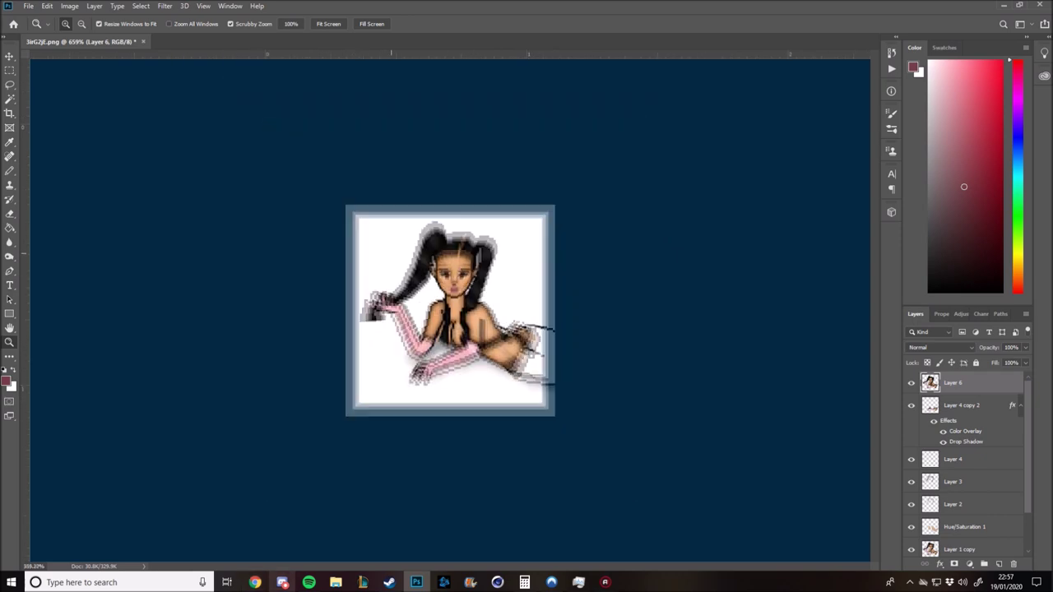
scroll(451, 311, "up", 2)
scroll(450, 311, "up", 1)
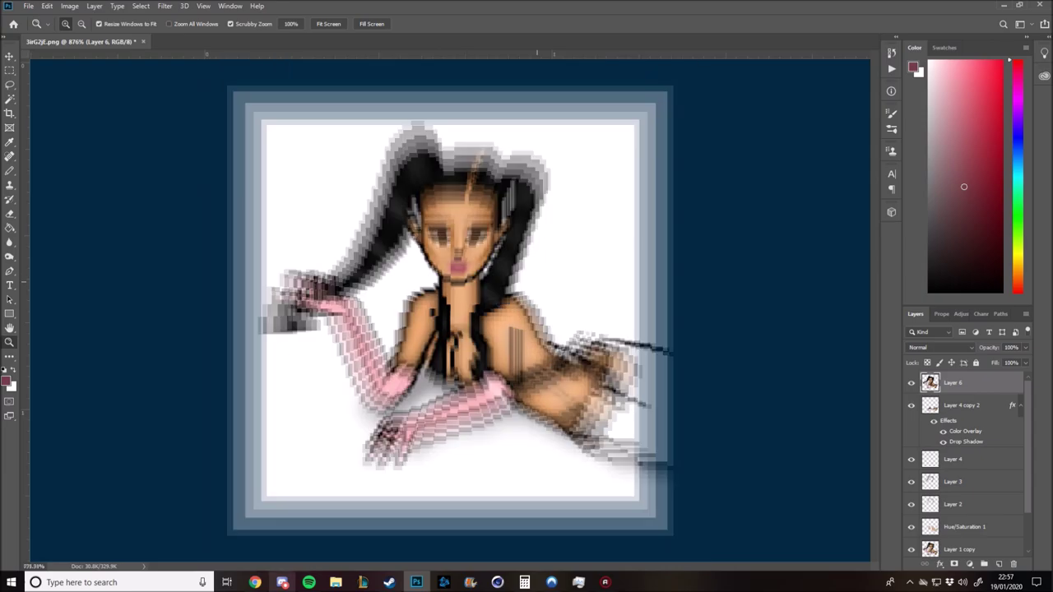